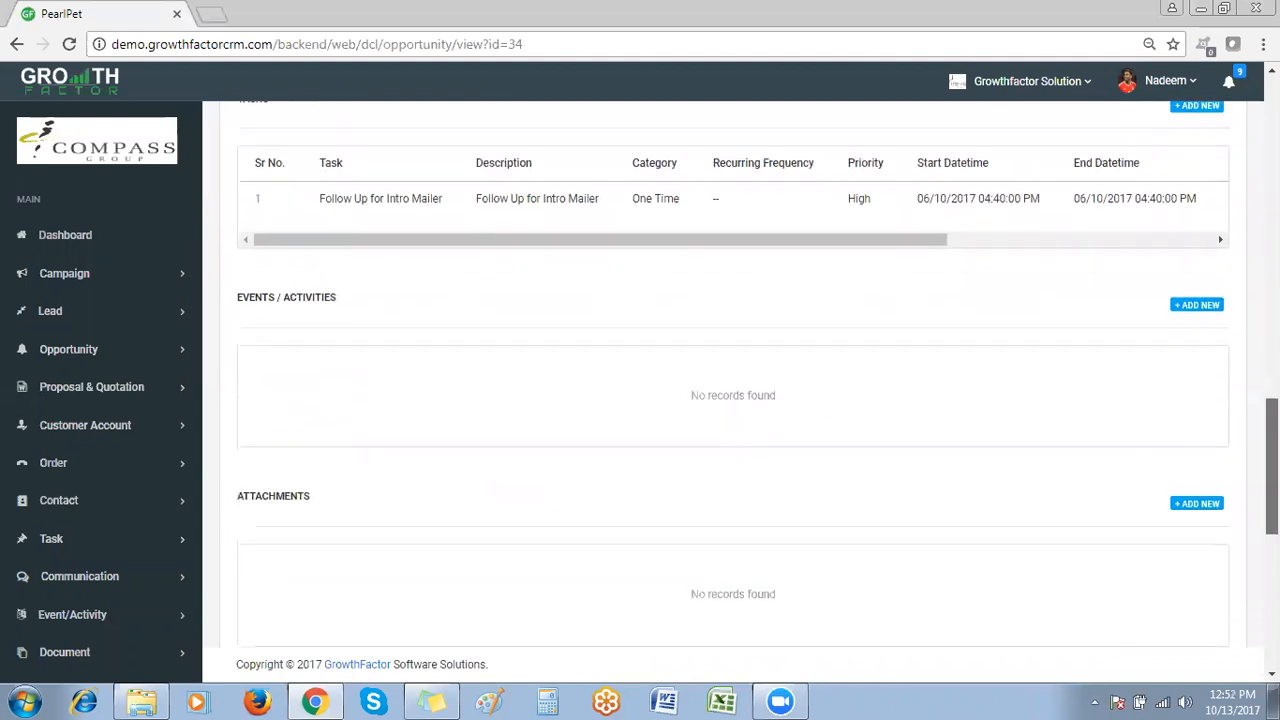
Check the notifications from the PearlPet opportunity page and close the list again
scroll(1243, 563, "up", 6)
scroll(740, 380, "up", 10)
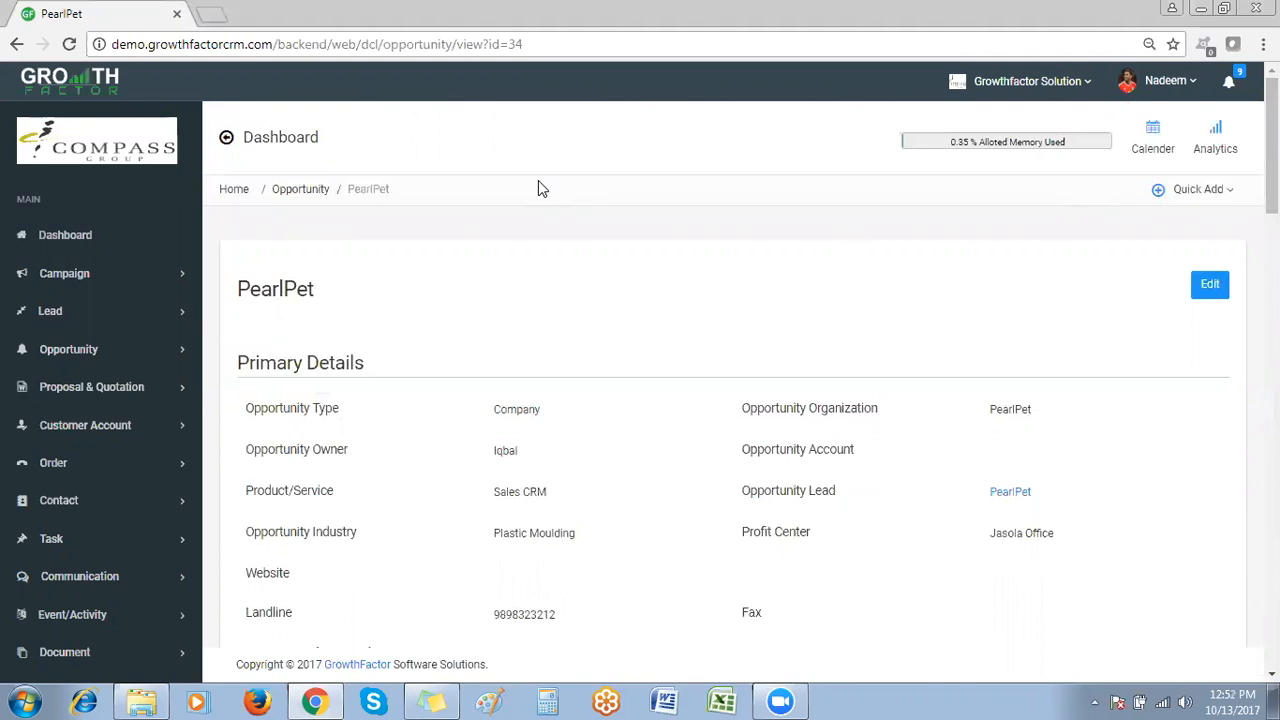
left_click(1238, 79)
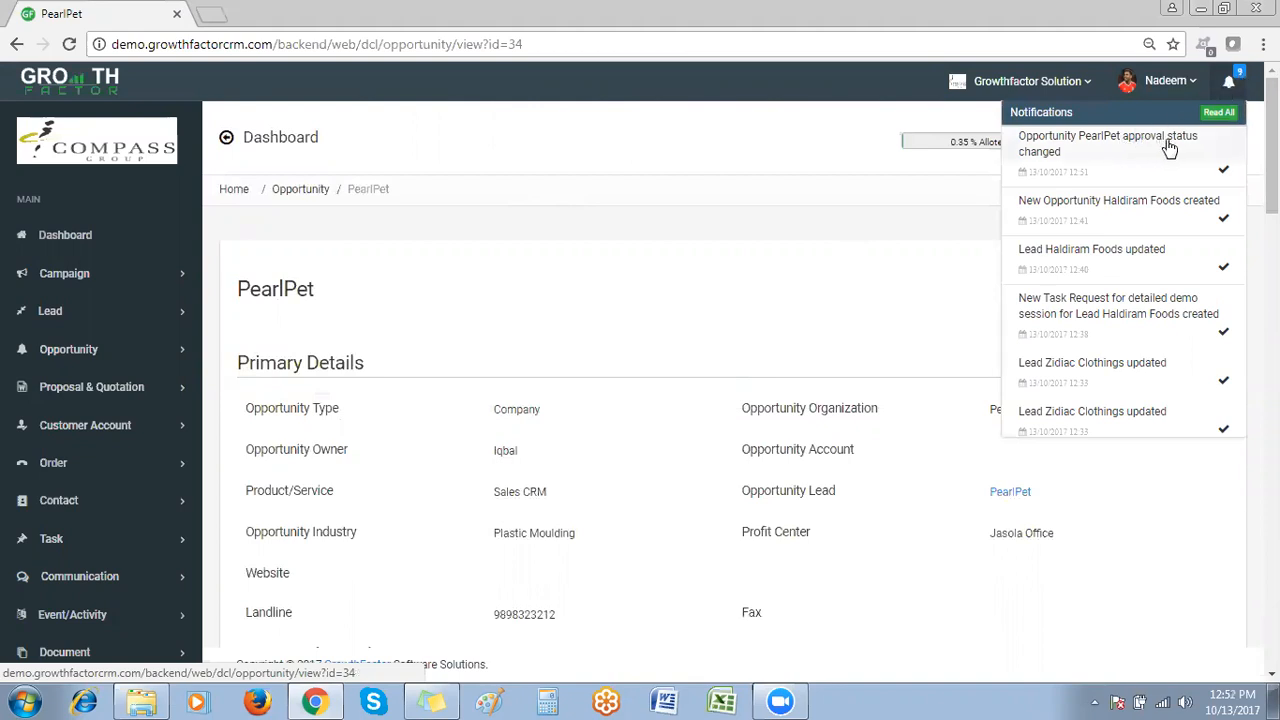
left_click(704, 165)
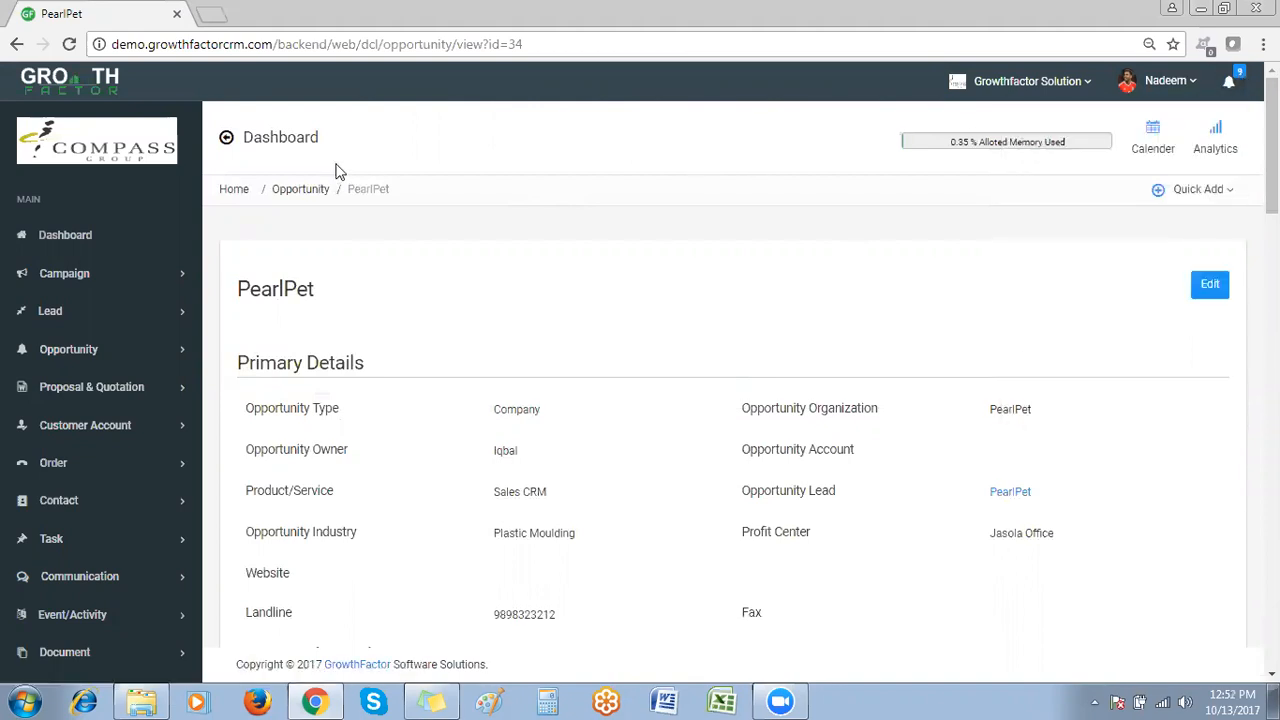
Open the list of all opportunities and filter it by the status "closed" using Advance Search
left_click(80, 352)
left_click(79, 394)
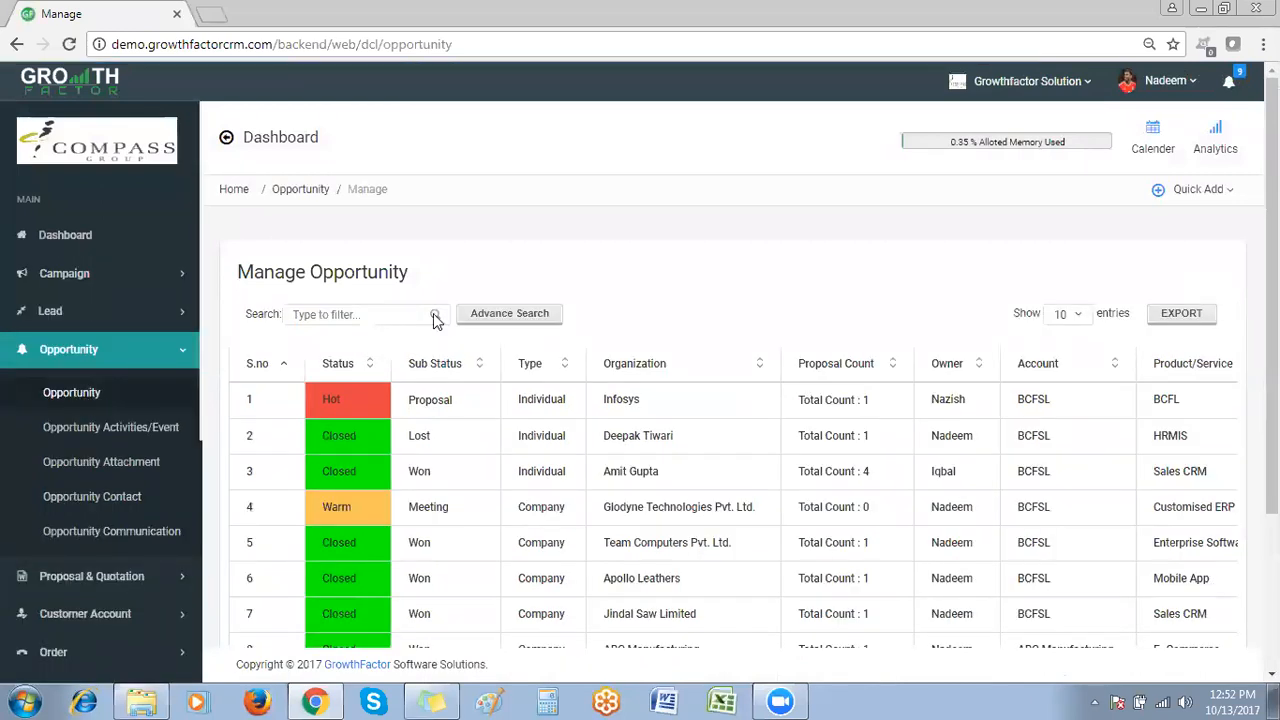
left_click(486, 318)
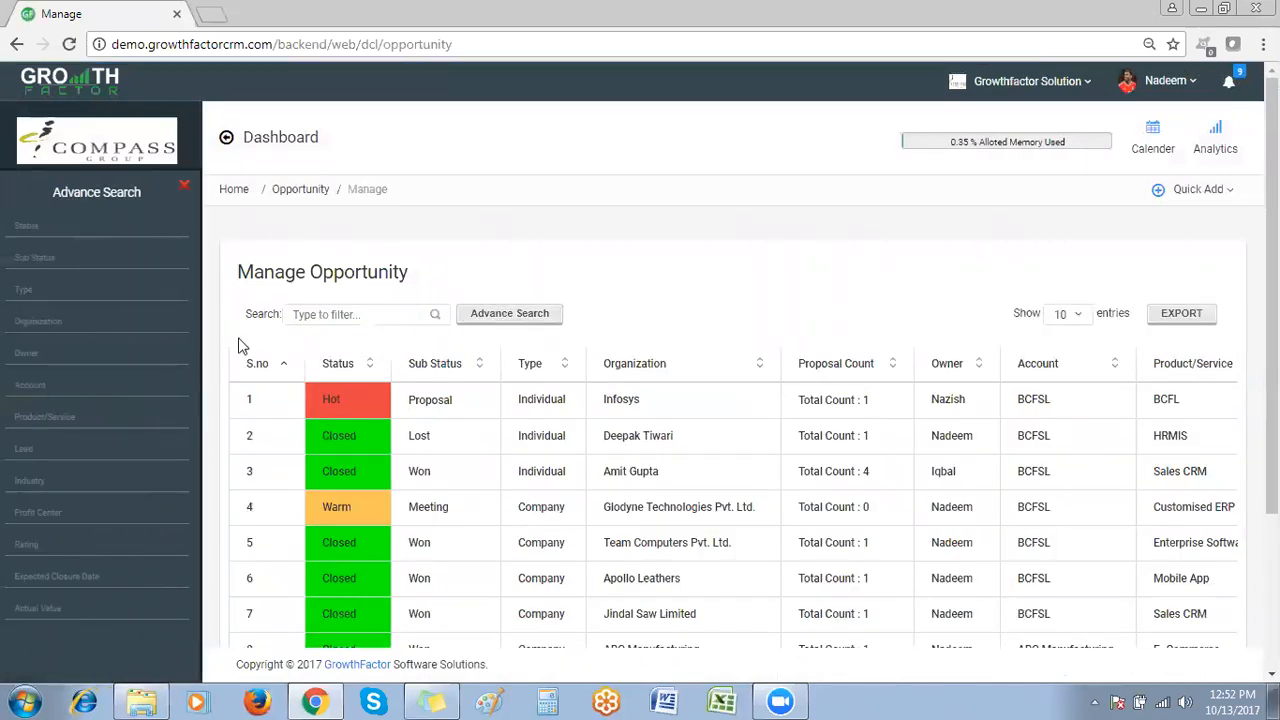
left_click(50, 224)
type("c")
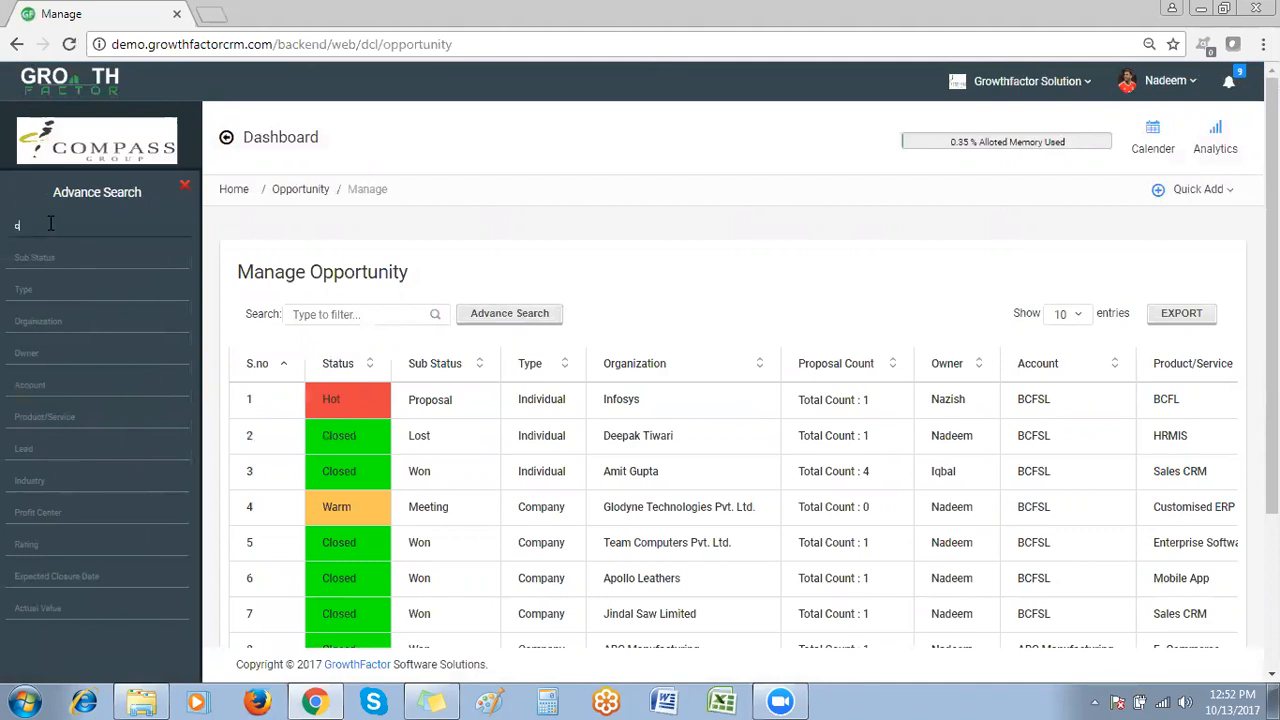
type("losed")
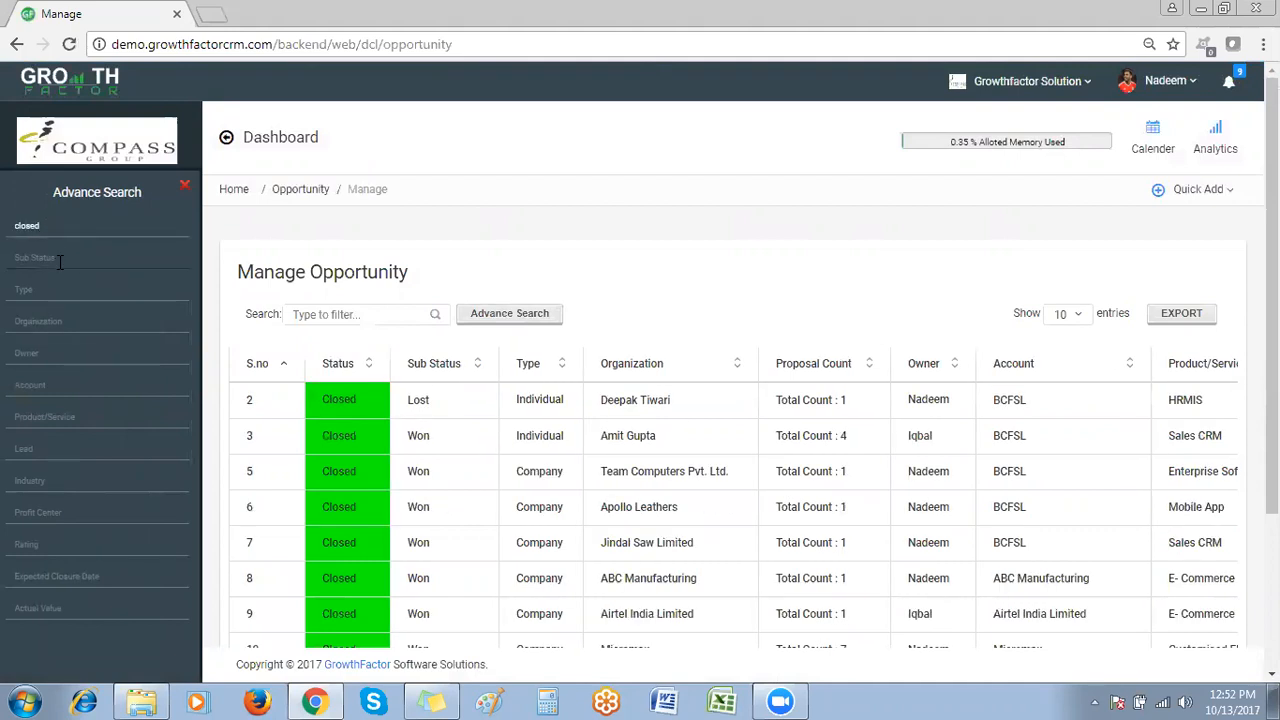
Narrow the closed opportunities by sub status, trying "lo" and replacing it with "won"
type("lo")
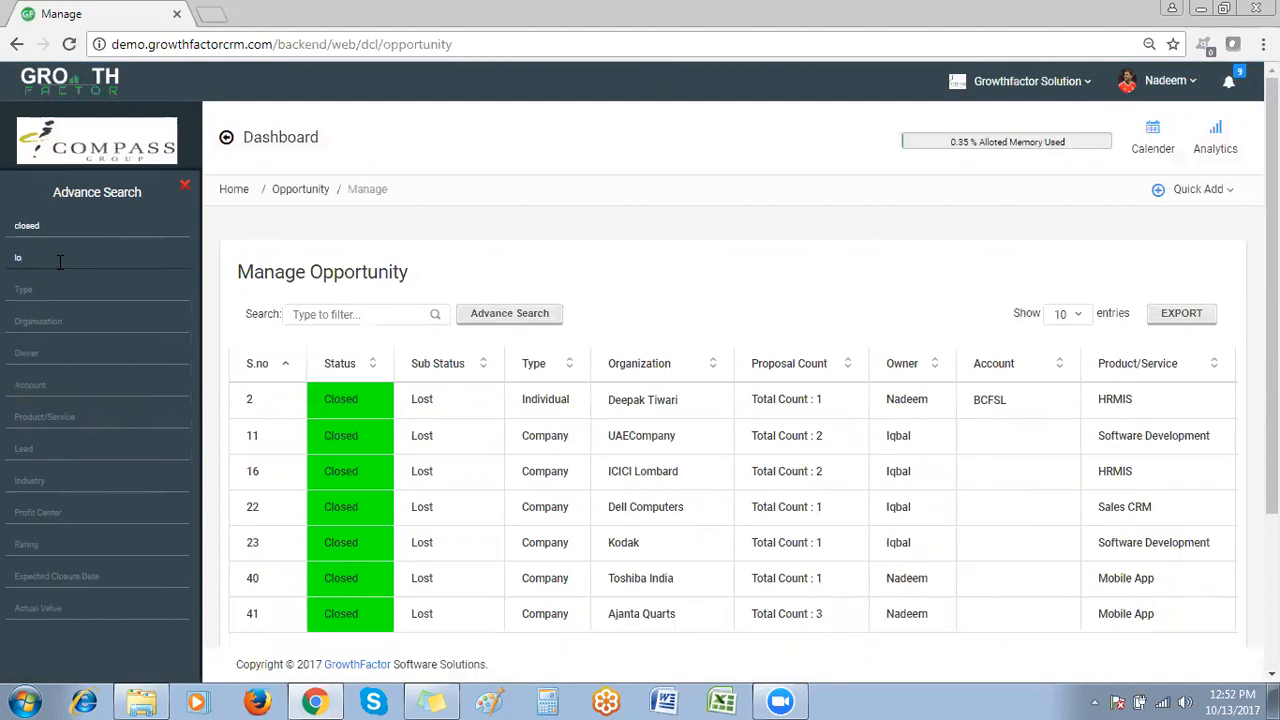
key("BackSpace")
key("BackSpace")
type("won")
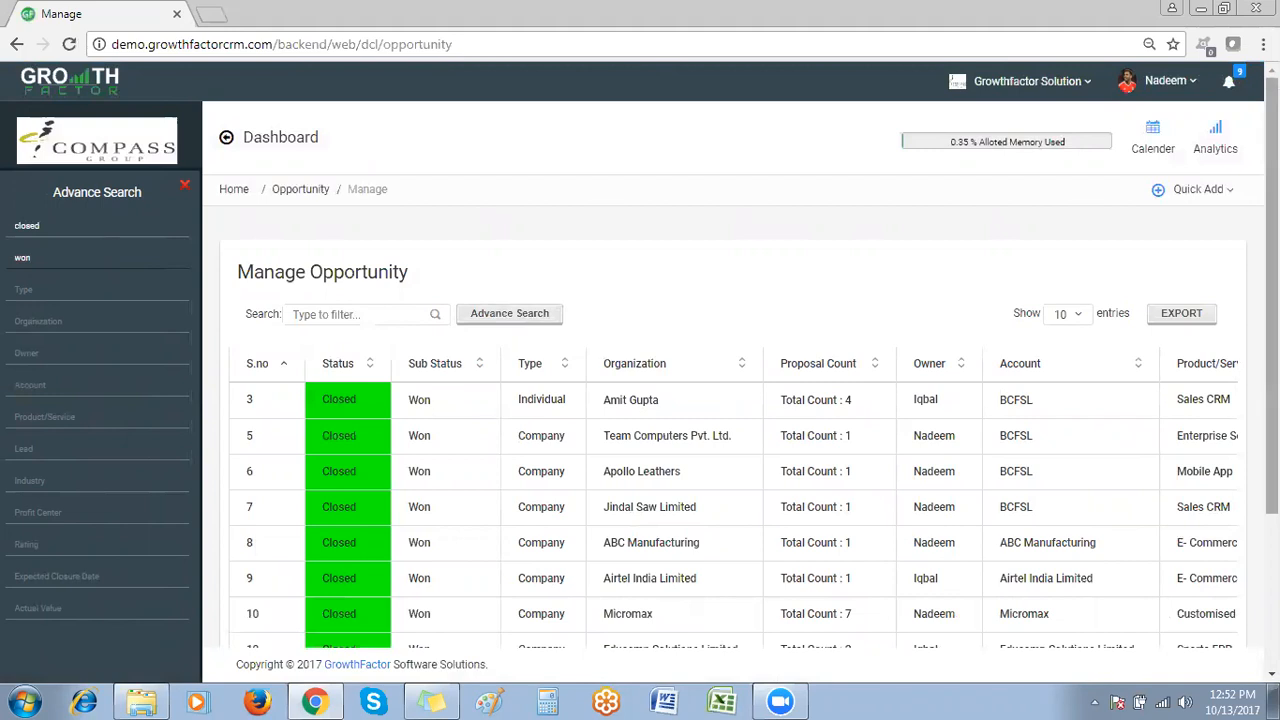
Show 25 entries per page and look through the closed, won opportunities
scroll(740, 400, "down", 3)
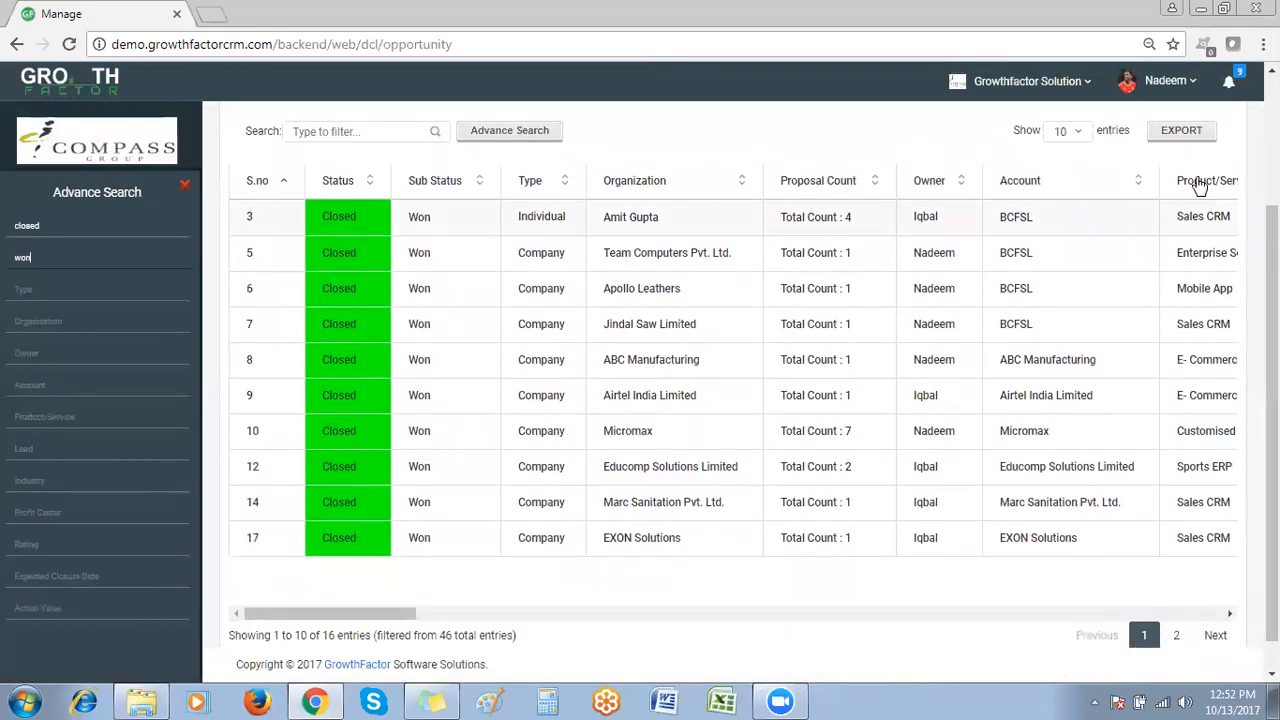
left_click(1066, 131)
left_click(1064, 192)
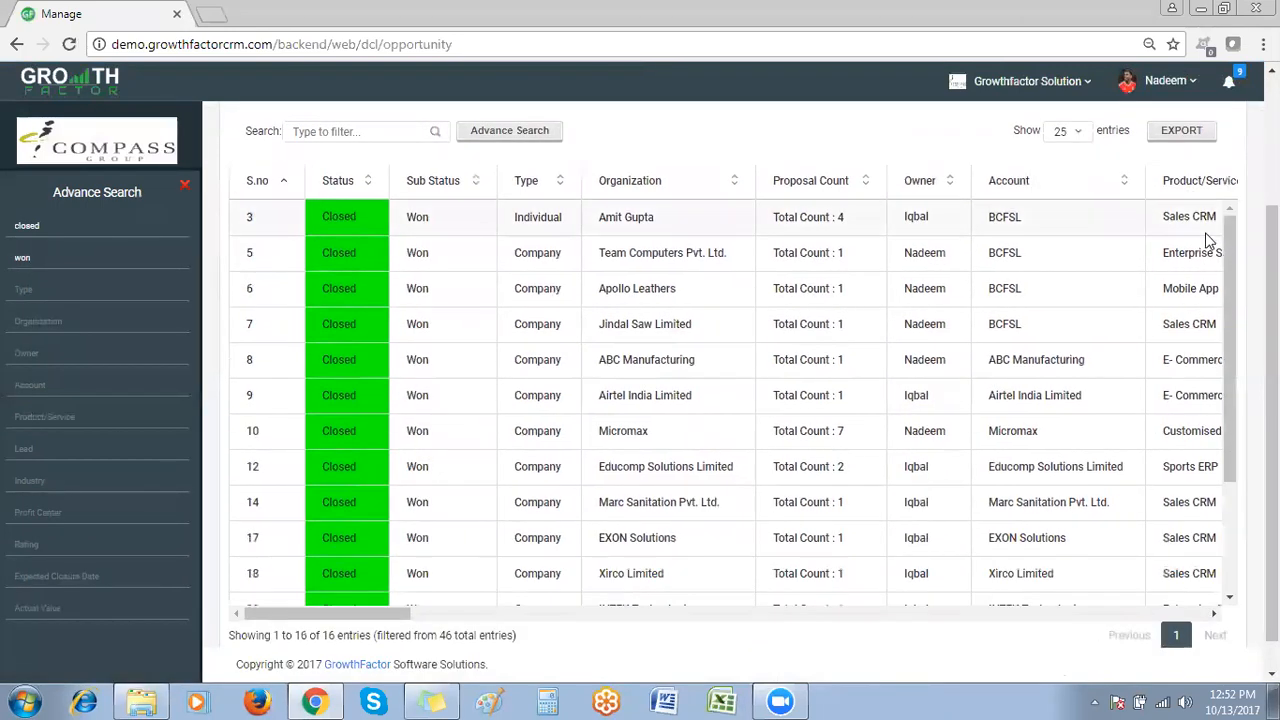
left_click_drag(1229, 253, 1228, 216)
Close the search, reload the opportunity list without filters, and filter it by the status "hot"
left_click(184, 185)
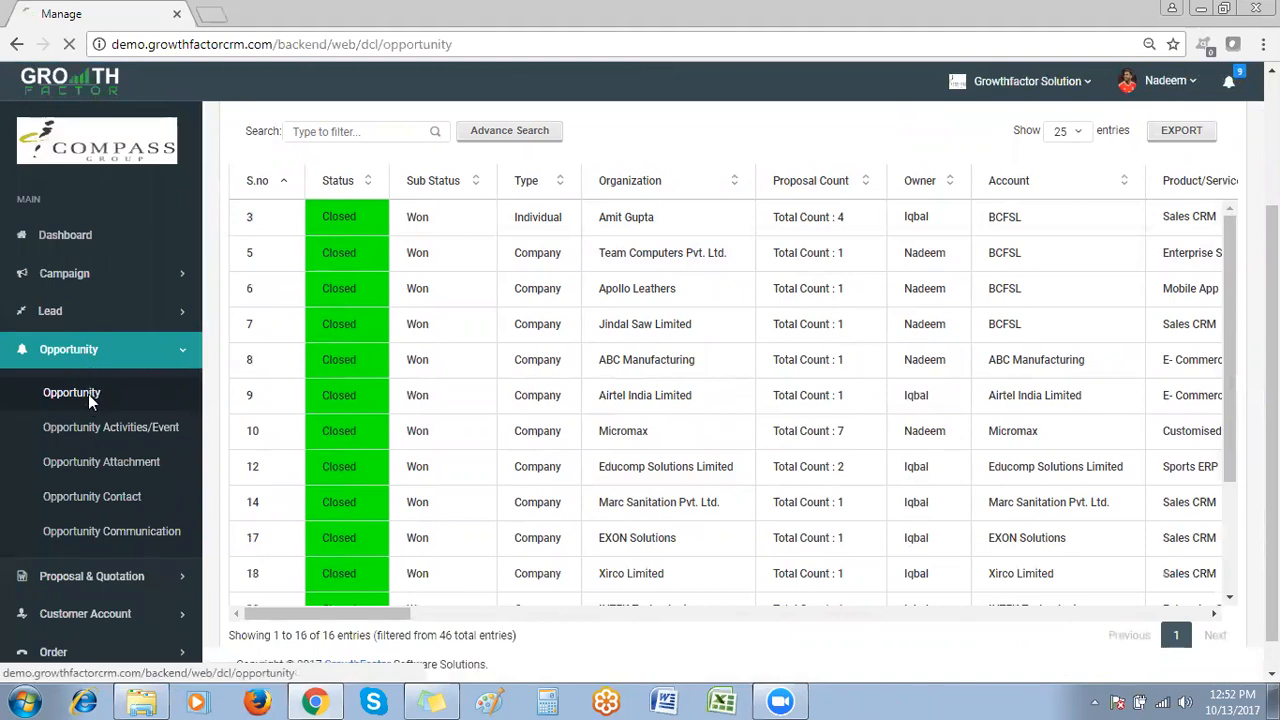
left_click(90, 396)
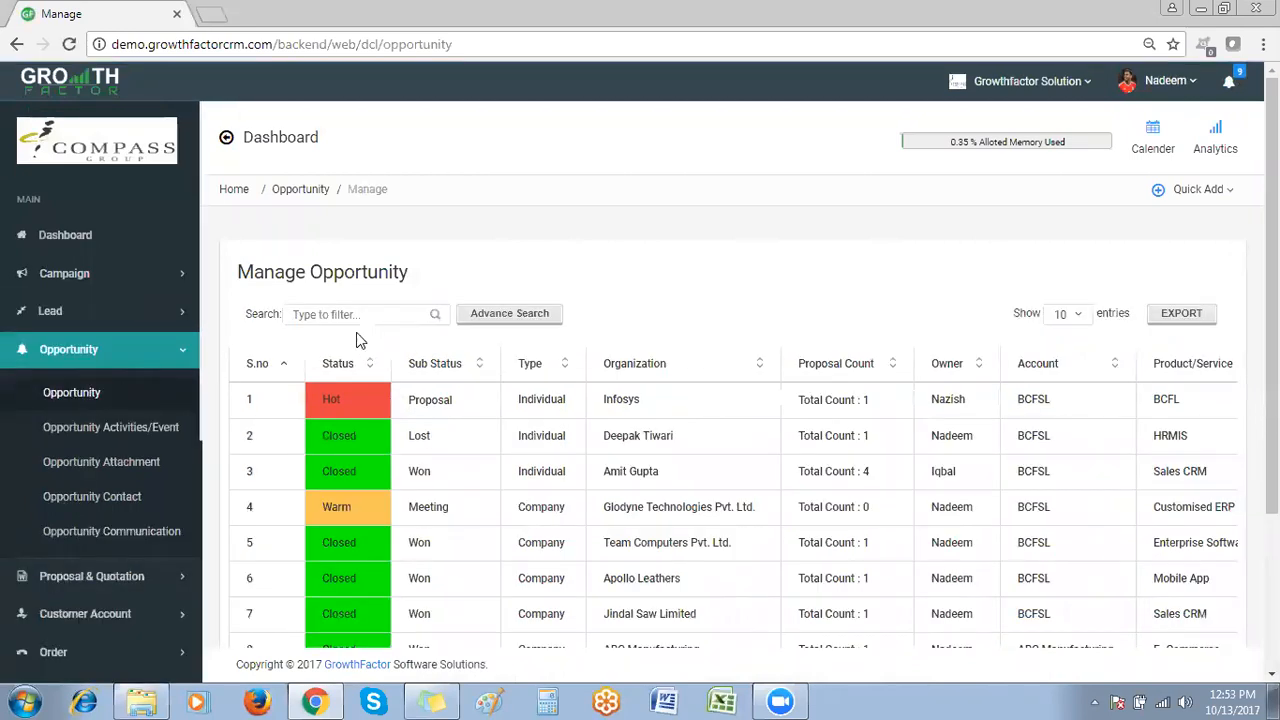
left_click(530, 313)
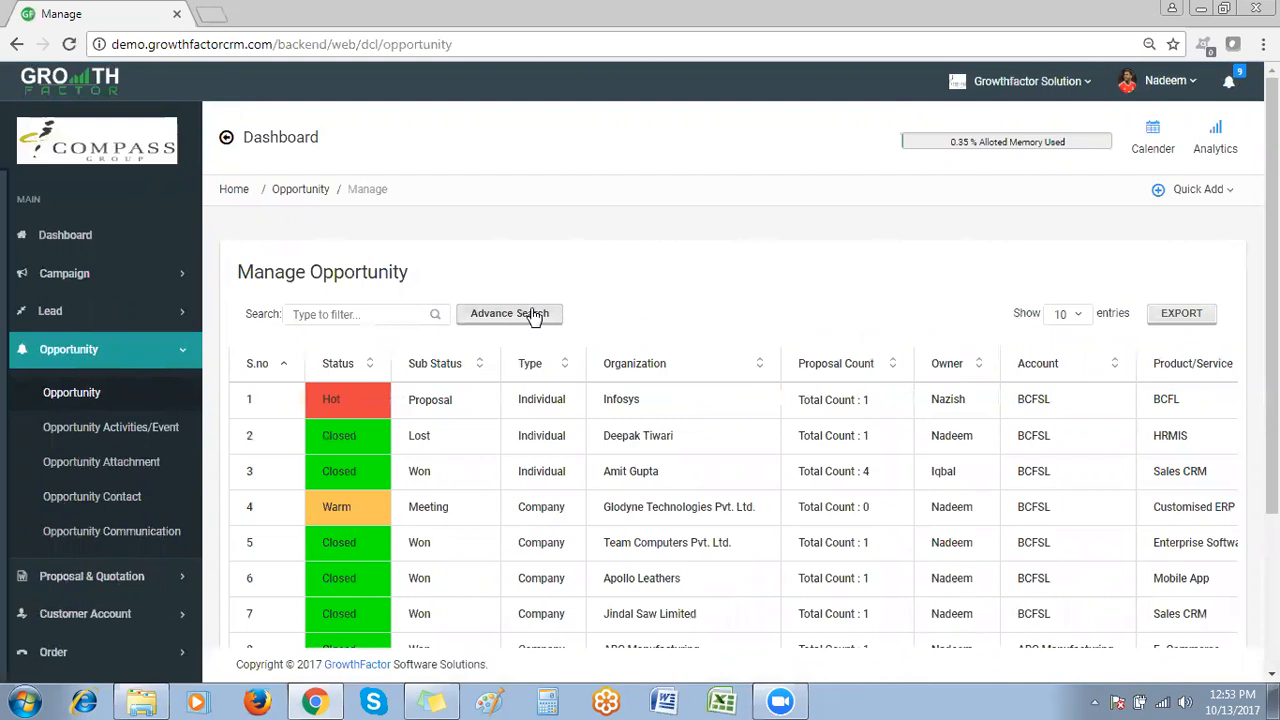
left_click(40, 214)
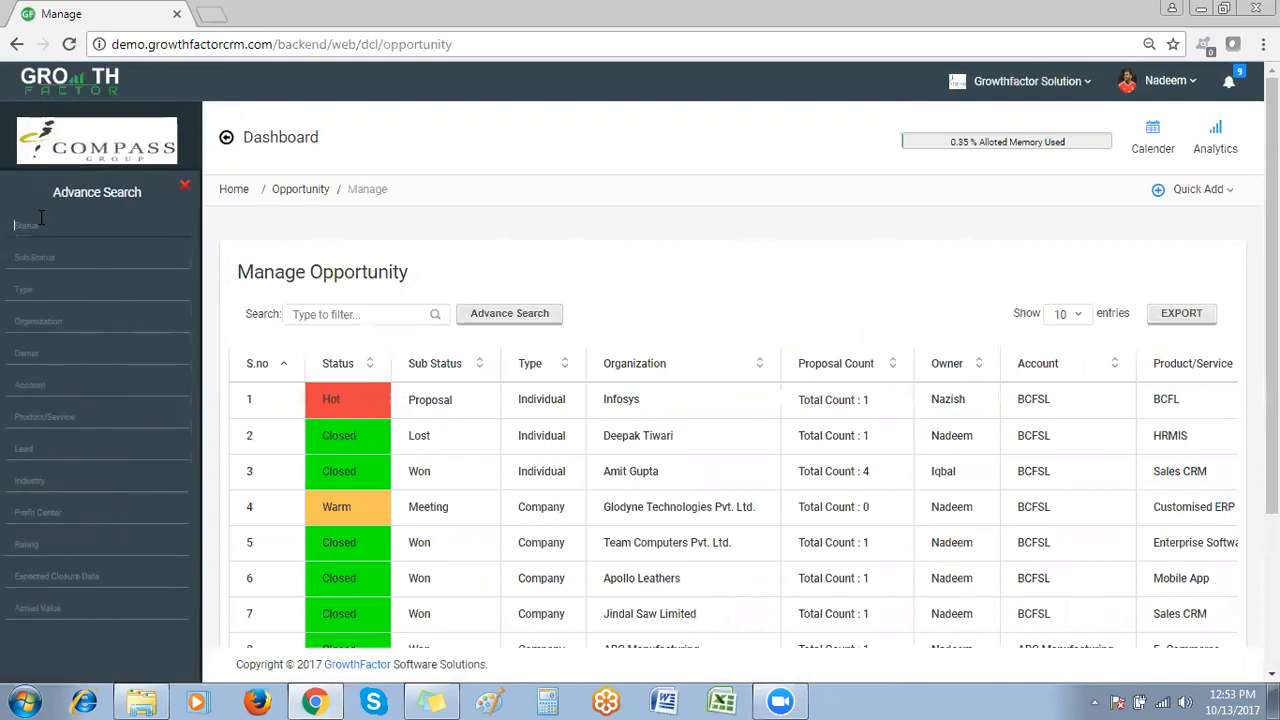
type("H")
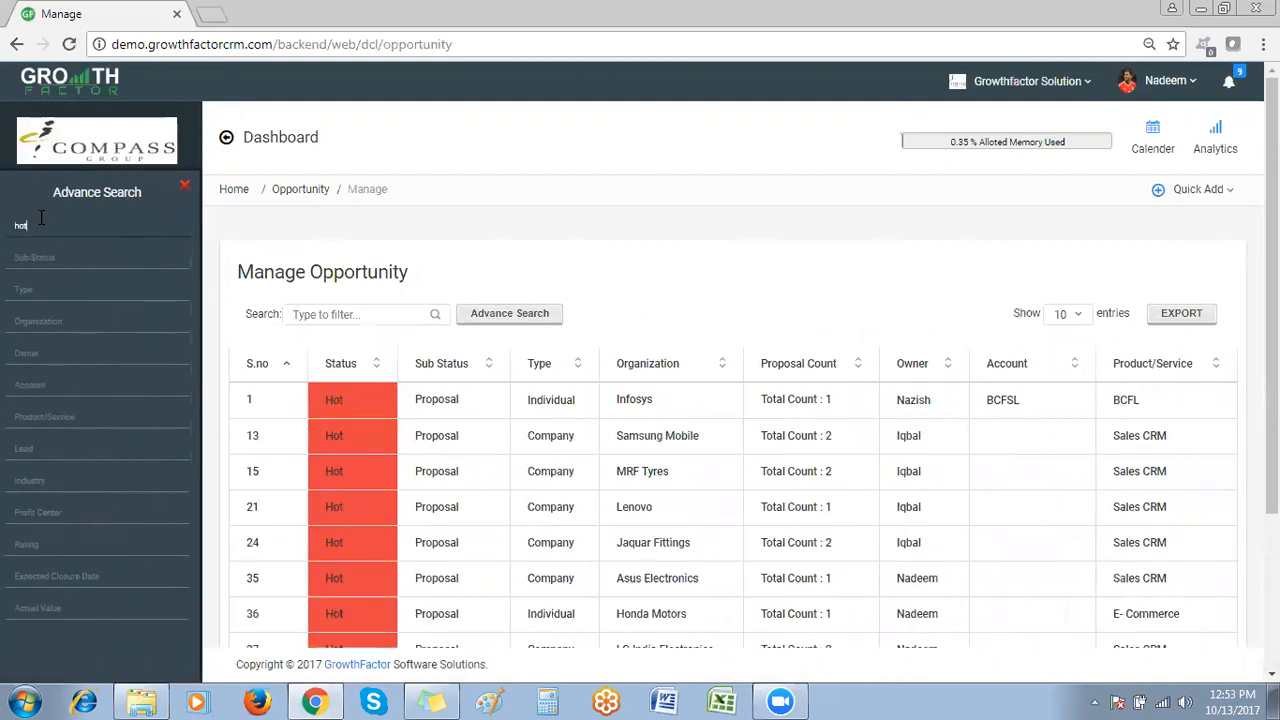
scroll(1037, 340, "down", 2)
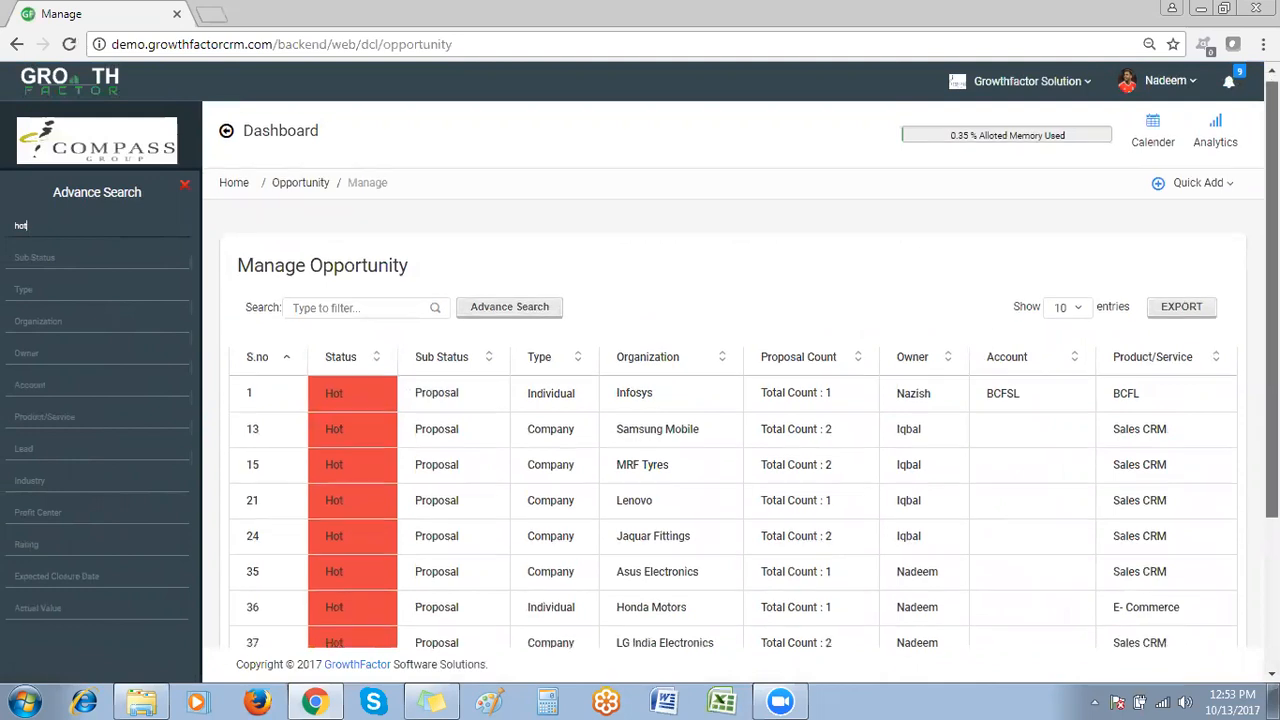
Open the detail view of the Honda Motors opportunity from the filtered list
left_click(704, 488)
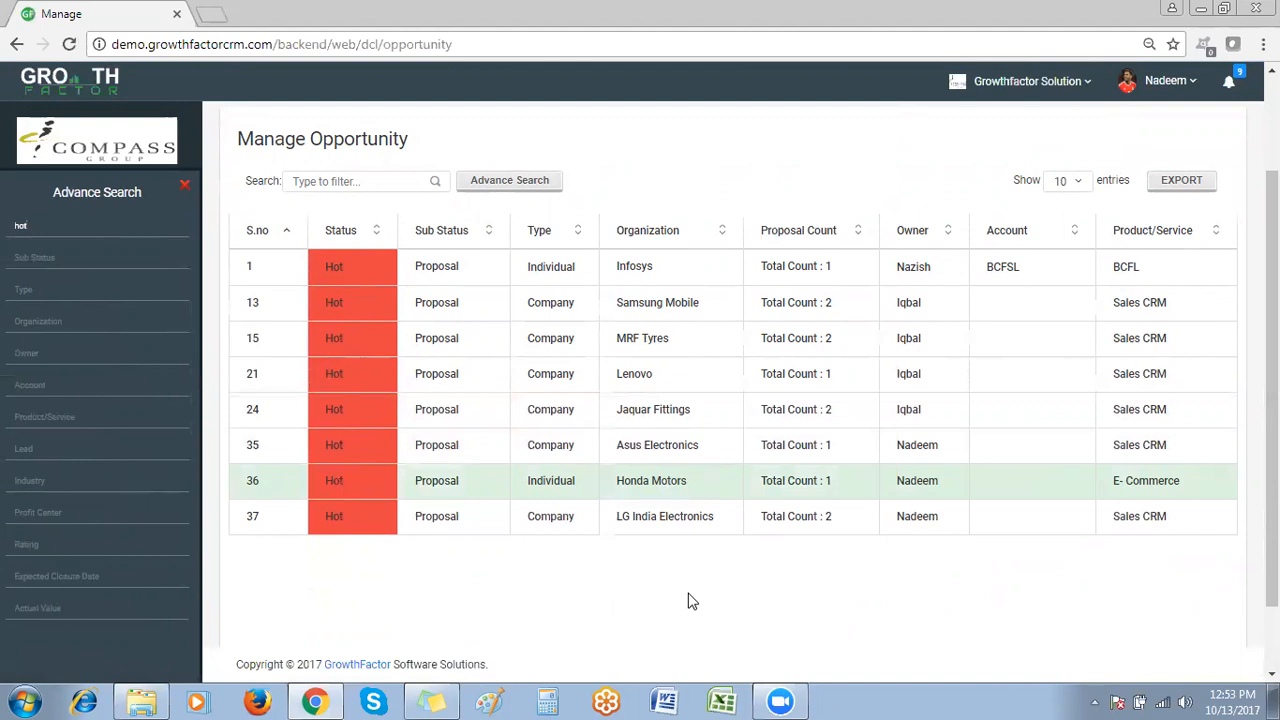
scroll(1173, 575, "down", 1)
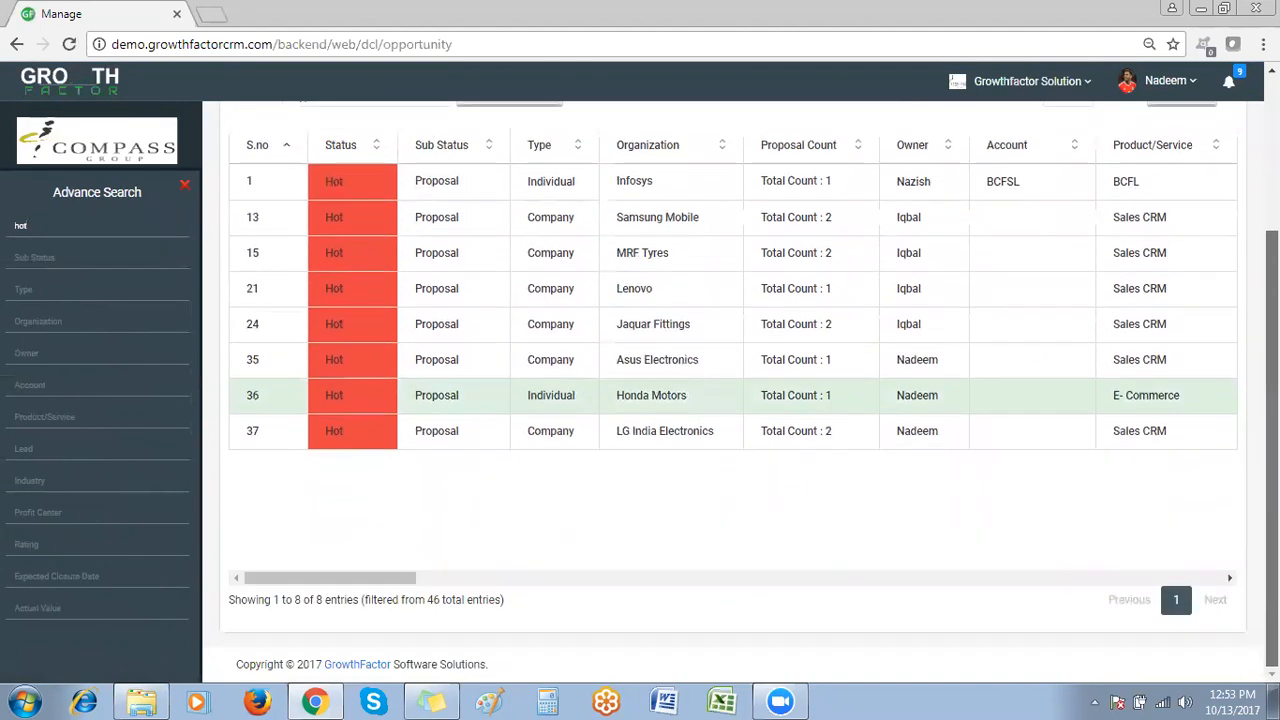
left_click(1192, 578)
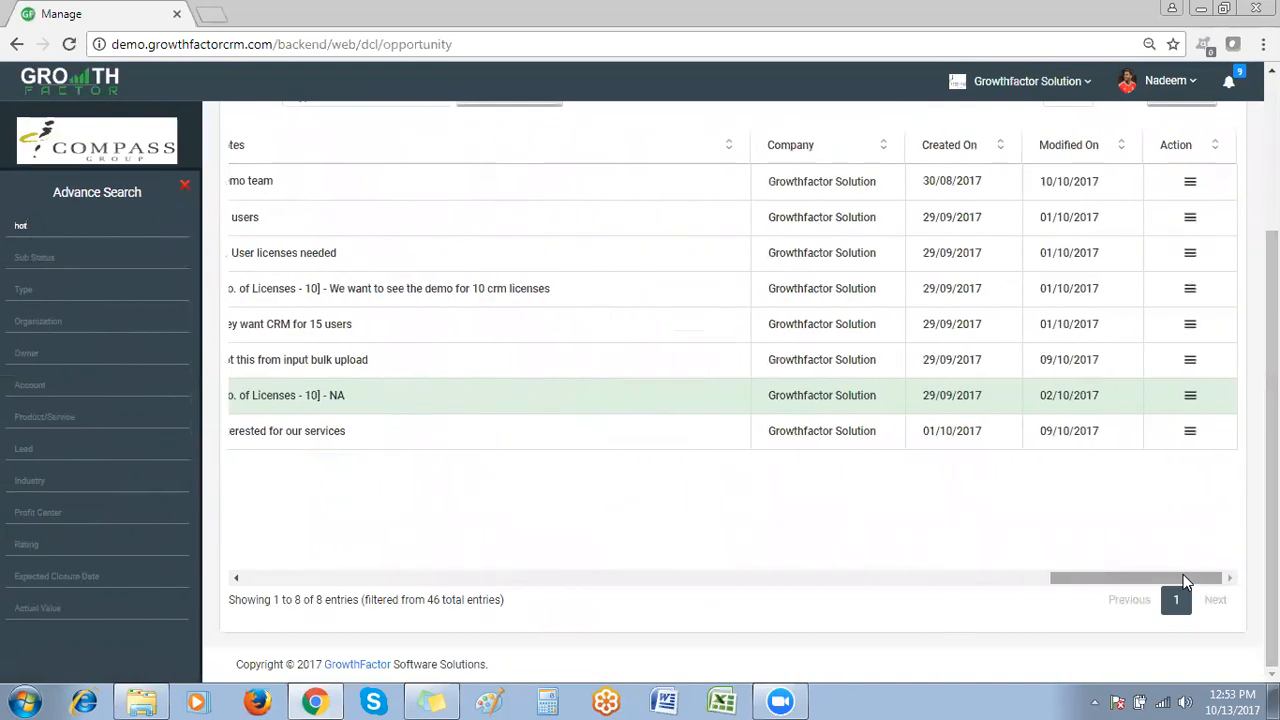
left_click(1190, 398)
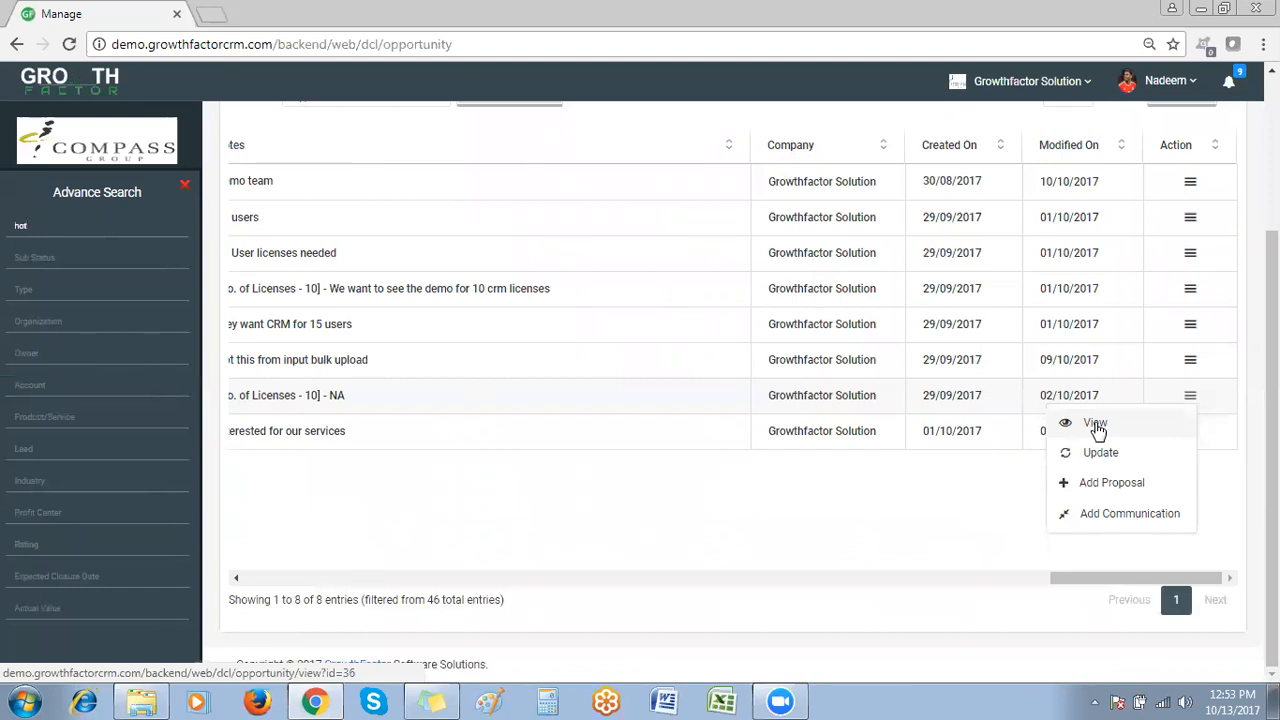
left_click(1096, 424)
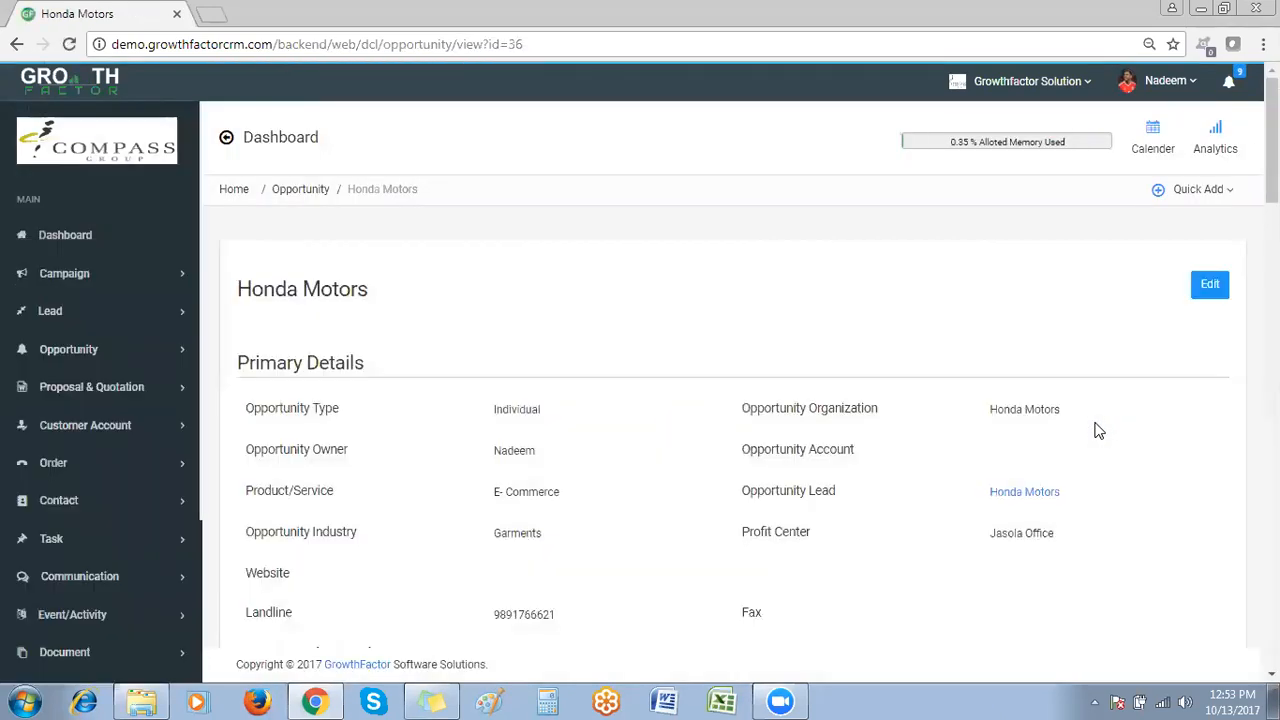
Review the Honda Motors opportunity's details, proposal attachments, tasks, events, attachments, contacts and communications
scroll(1096, 428, "down", 3)
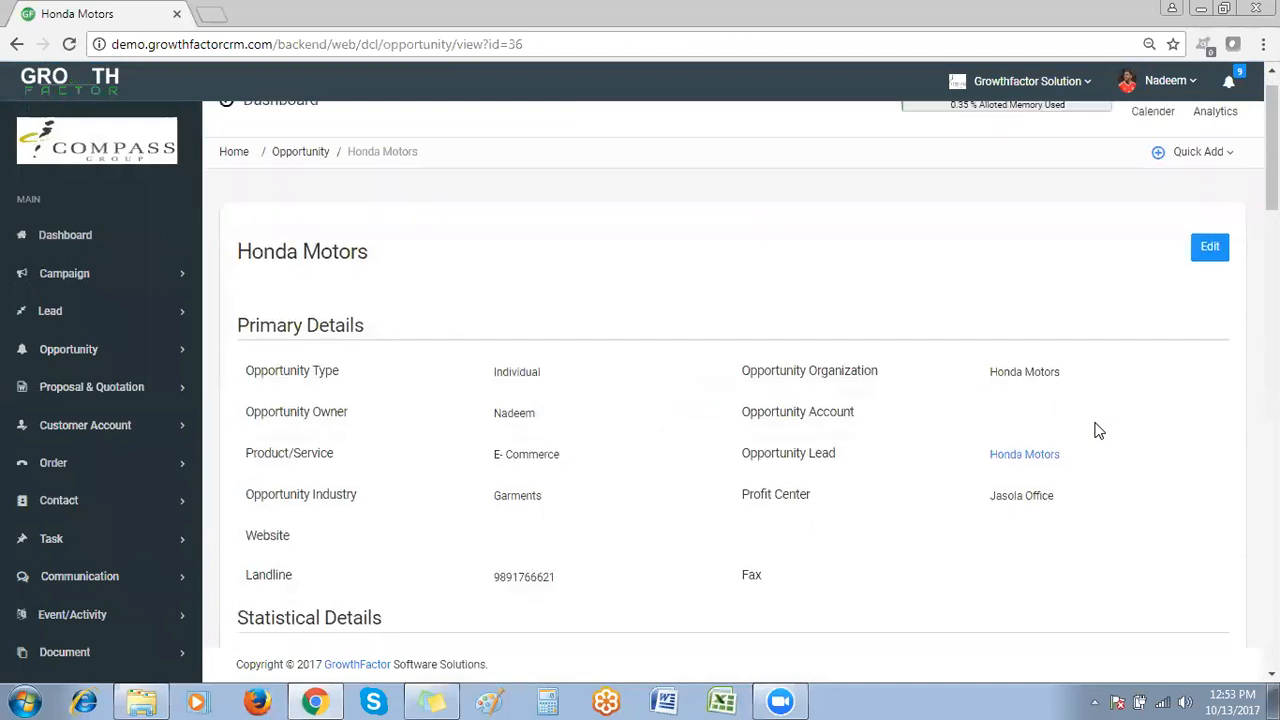
scroll(1096, 428, "down", 4)
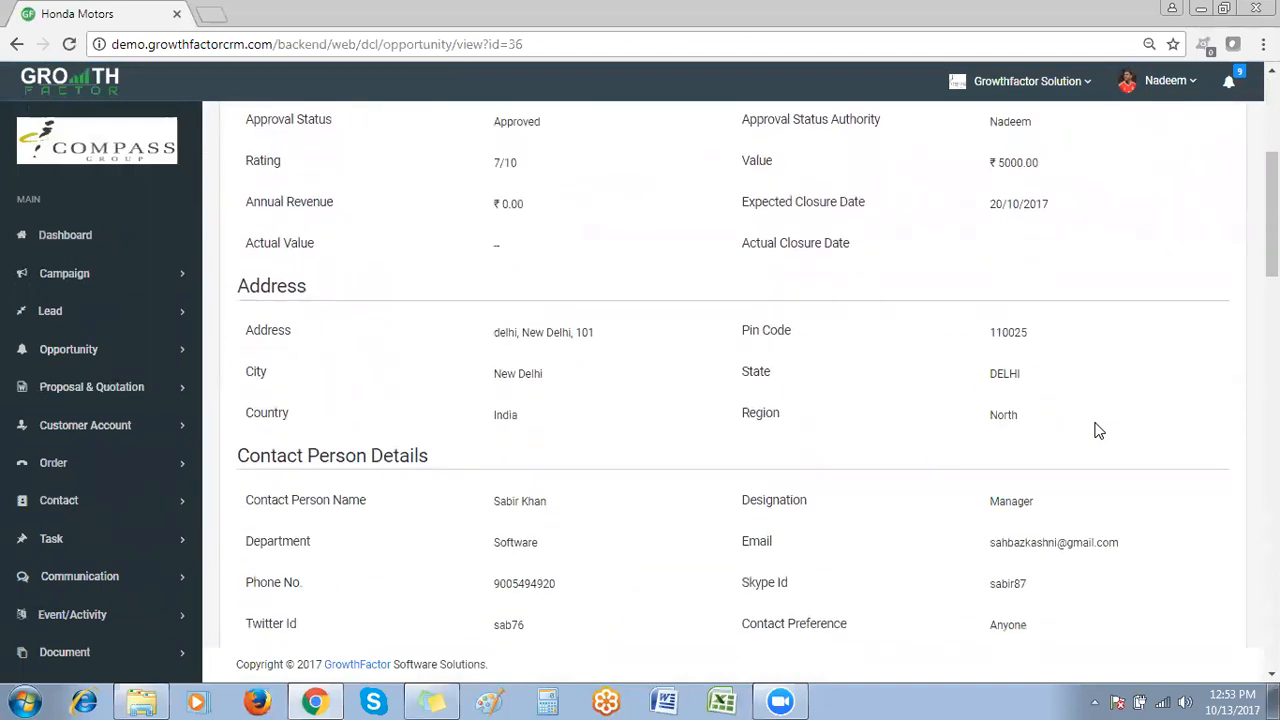
scroll(1096, 428, "down", 3)
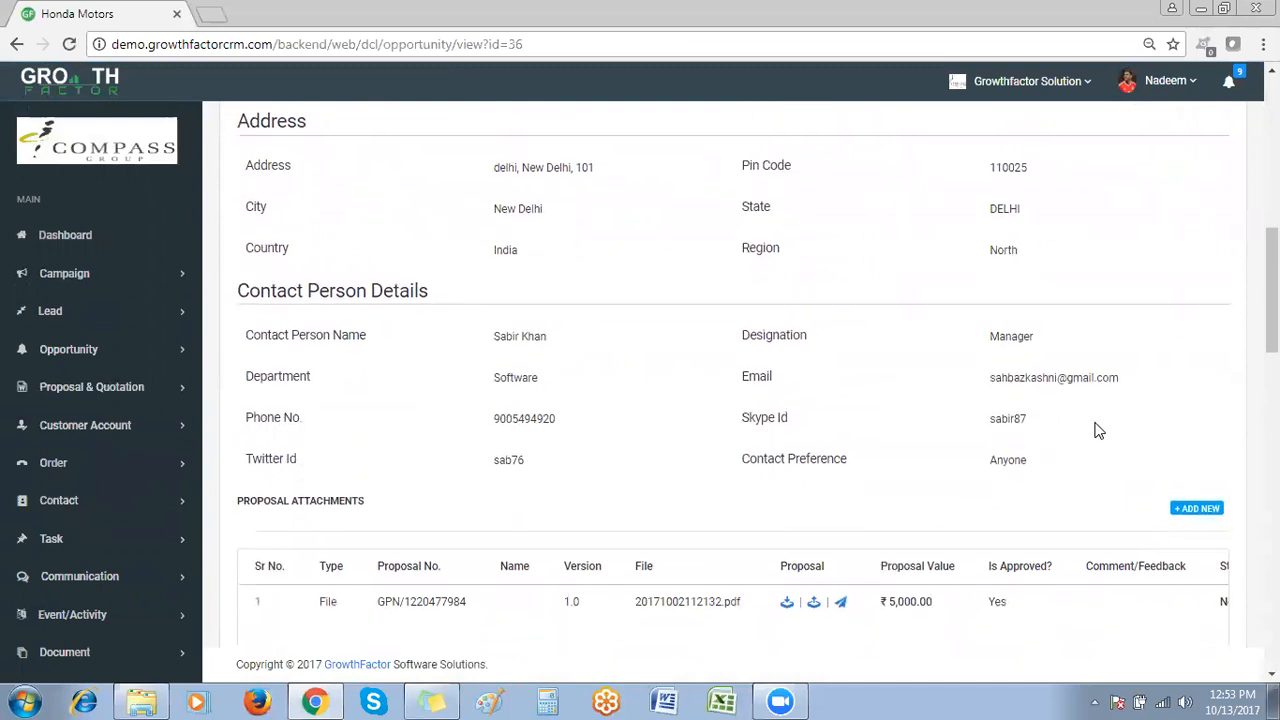
scroll(1096, 428, "down", 4)
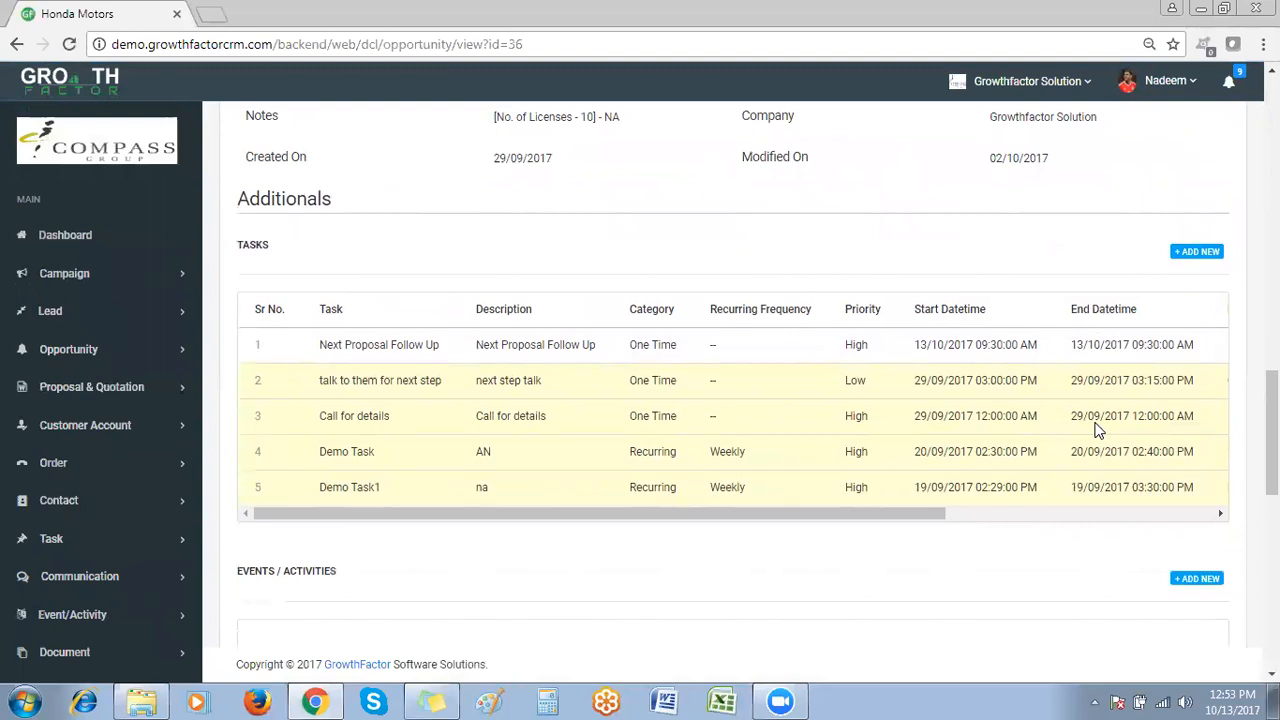
scroll(1096, 428, "down", 7)
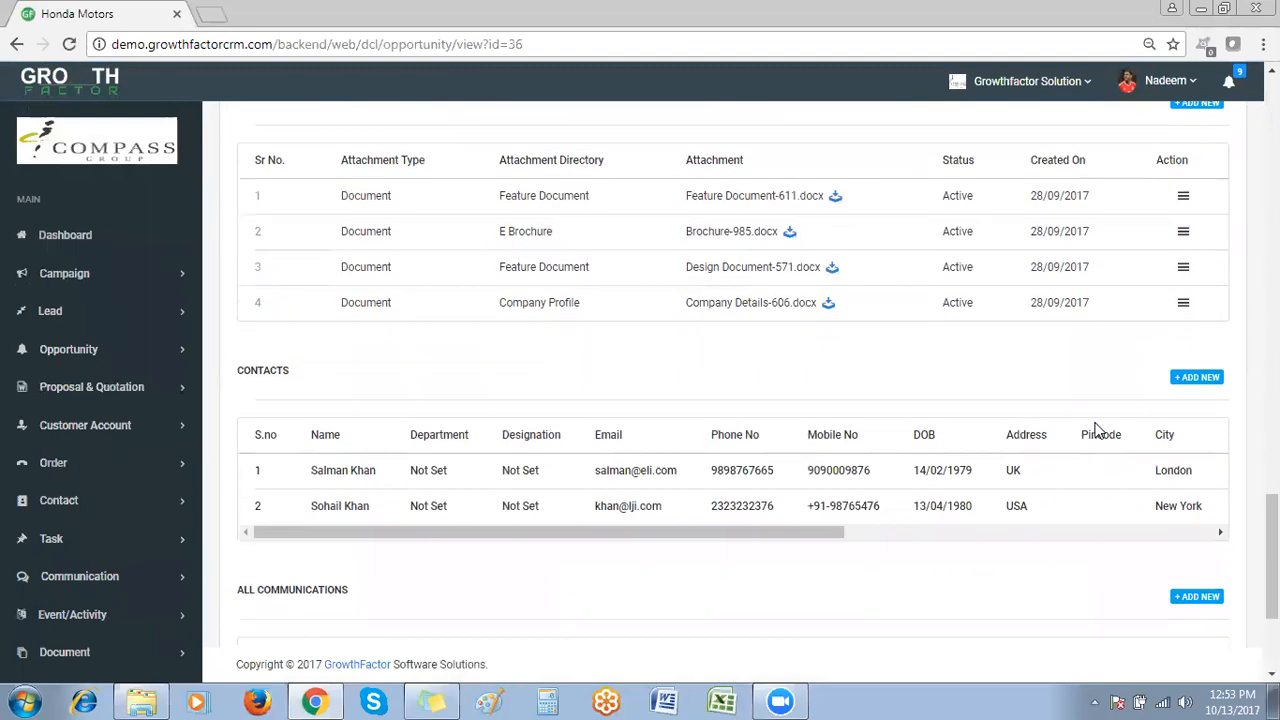
scroll(1096, 428, "down", 3)
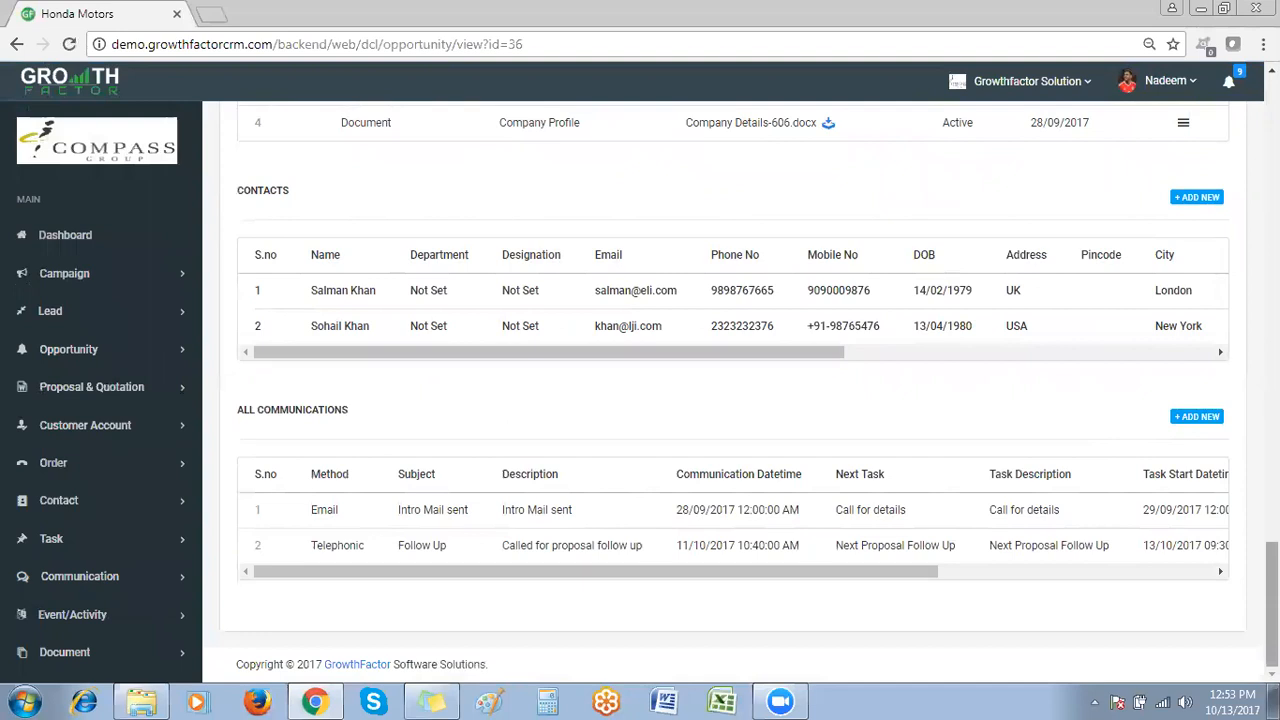
scroll(733, 371, "up", 5)
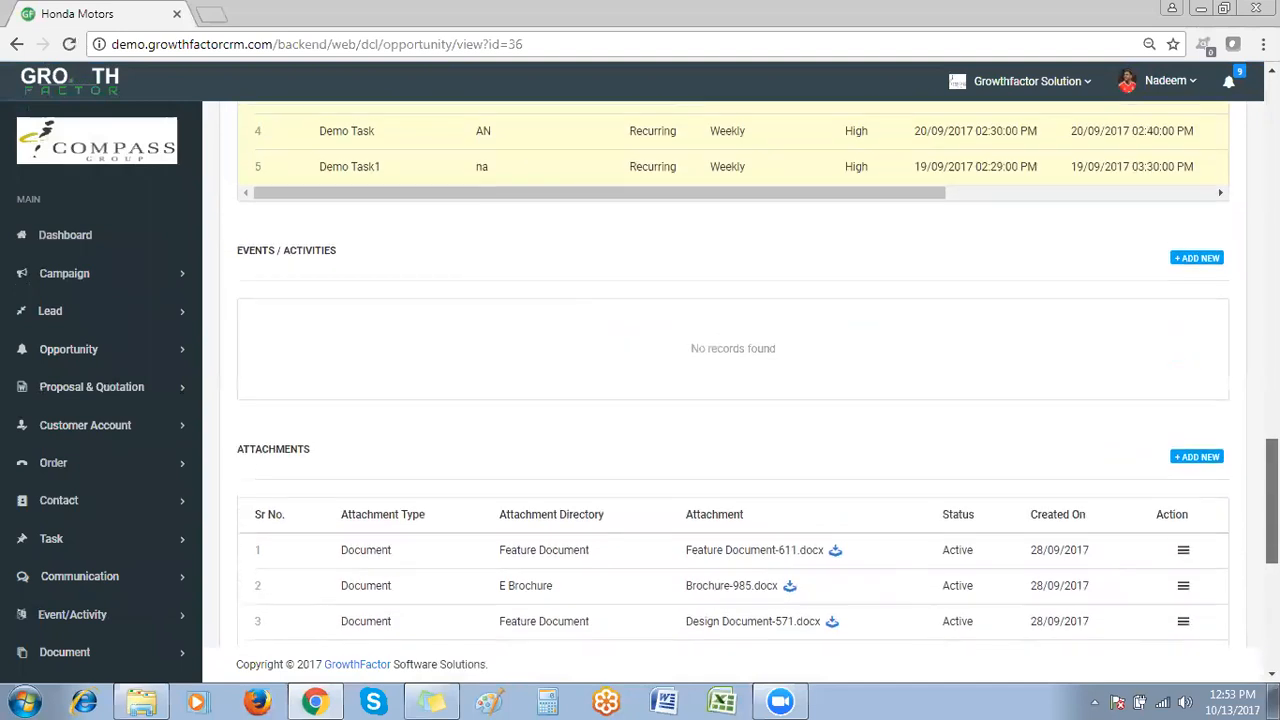
scroll(733, 380, "up", 4)
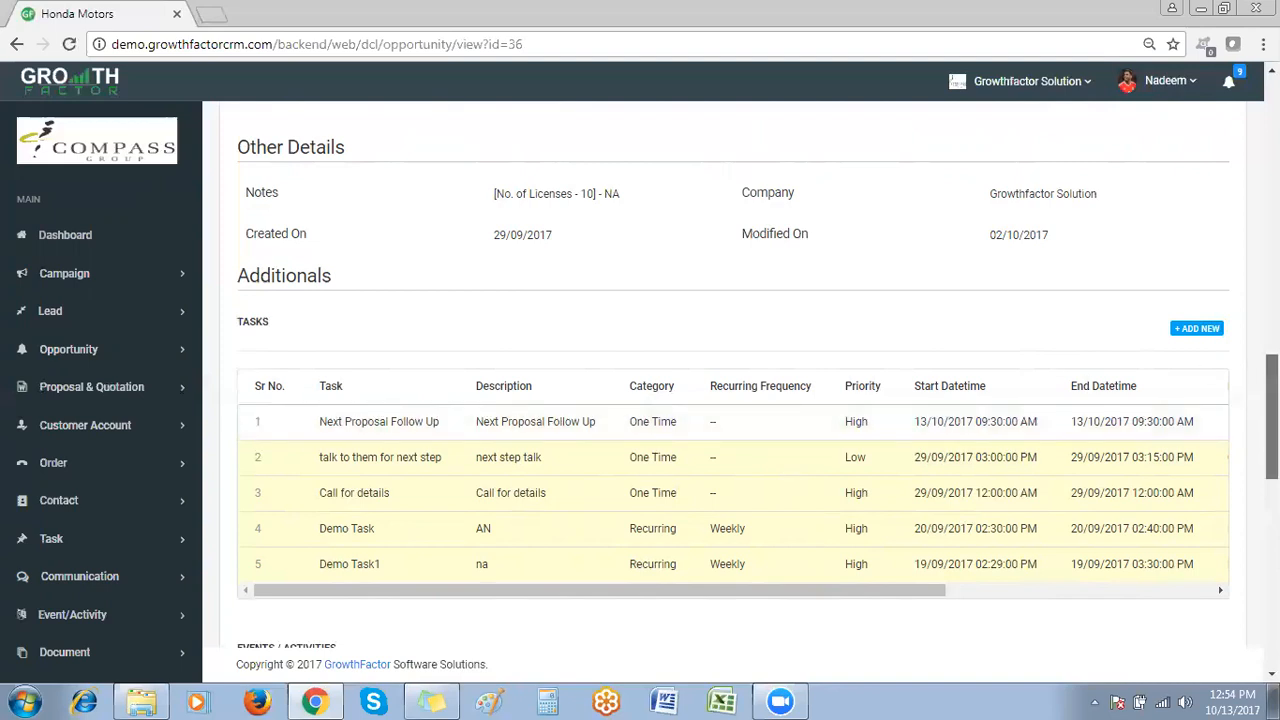
scroll(733, 380, "down", 8)
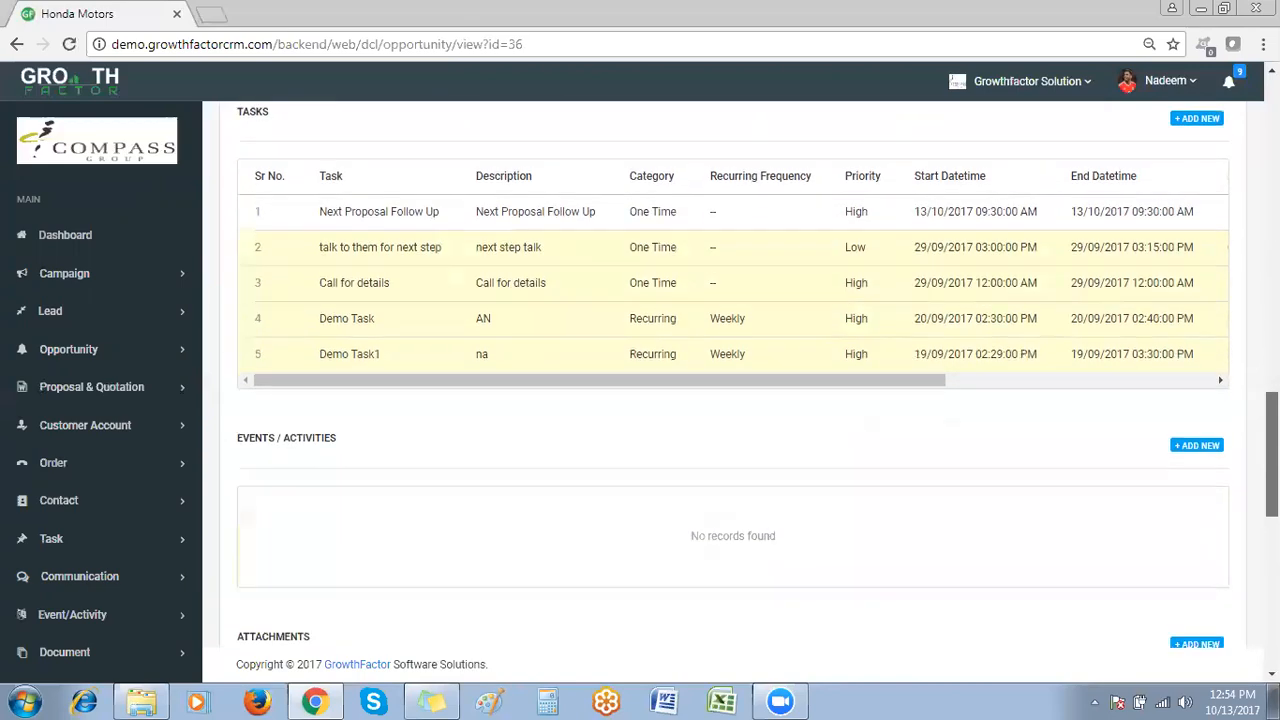
scroll(733, 380, "down", 2)
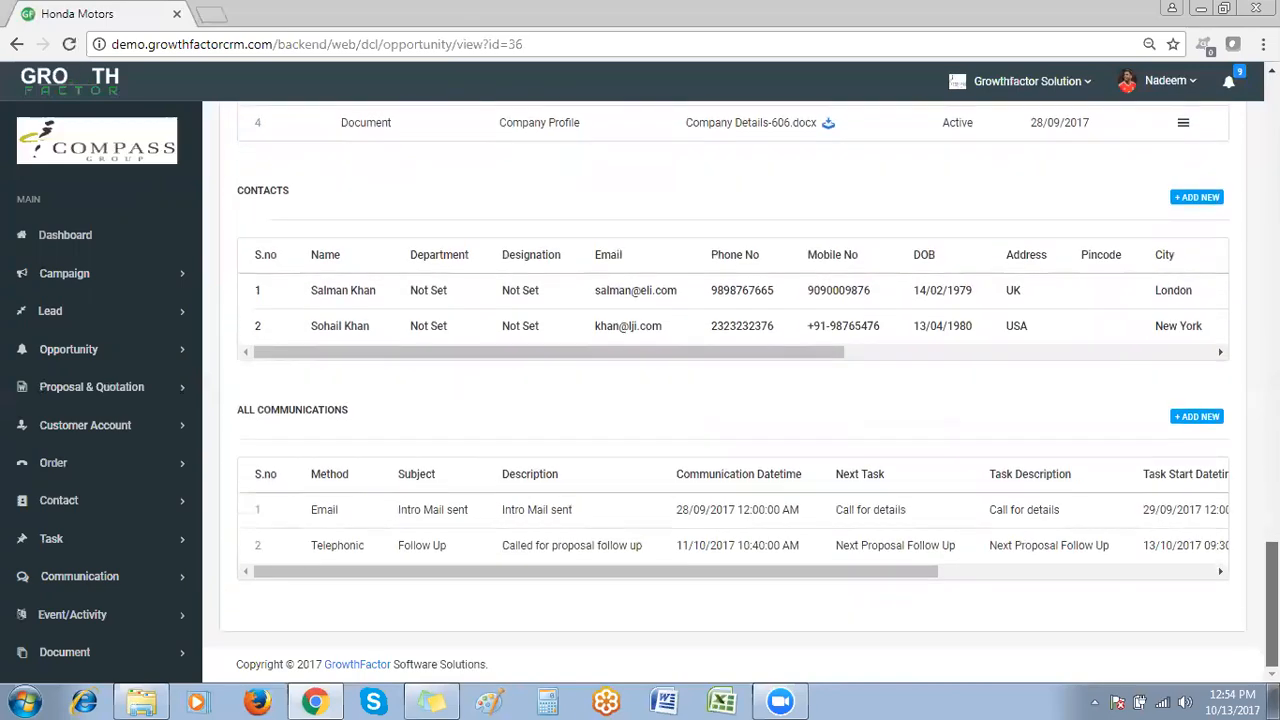
Return to the proposal attachments section of the Honda Motors opportunity
scroll(1218, 320, "up", 10)
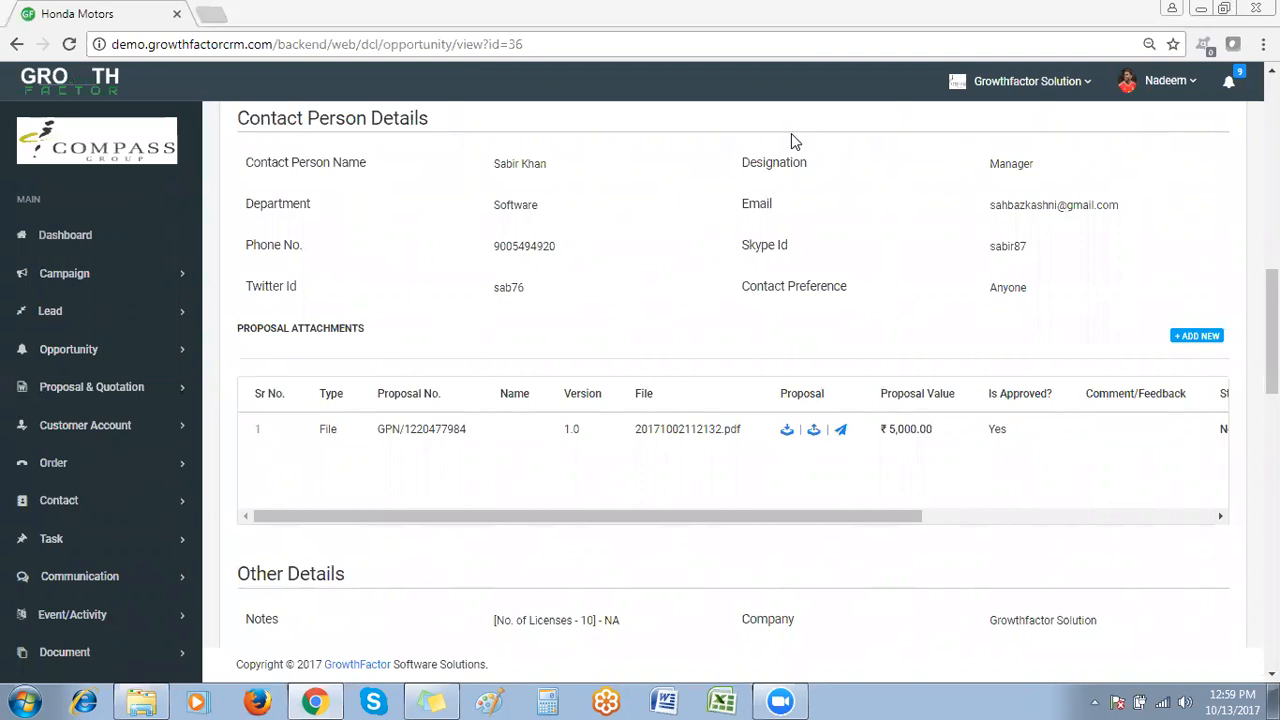
left_click(1236, 392)
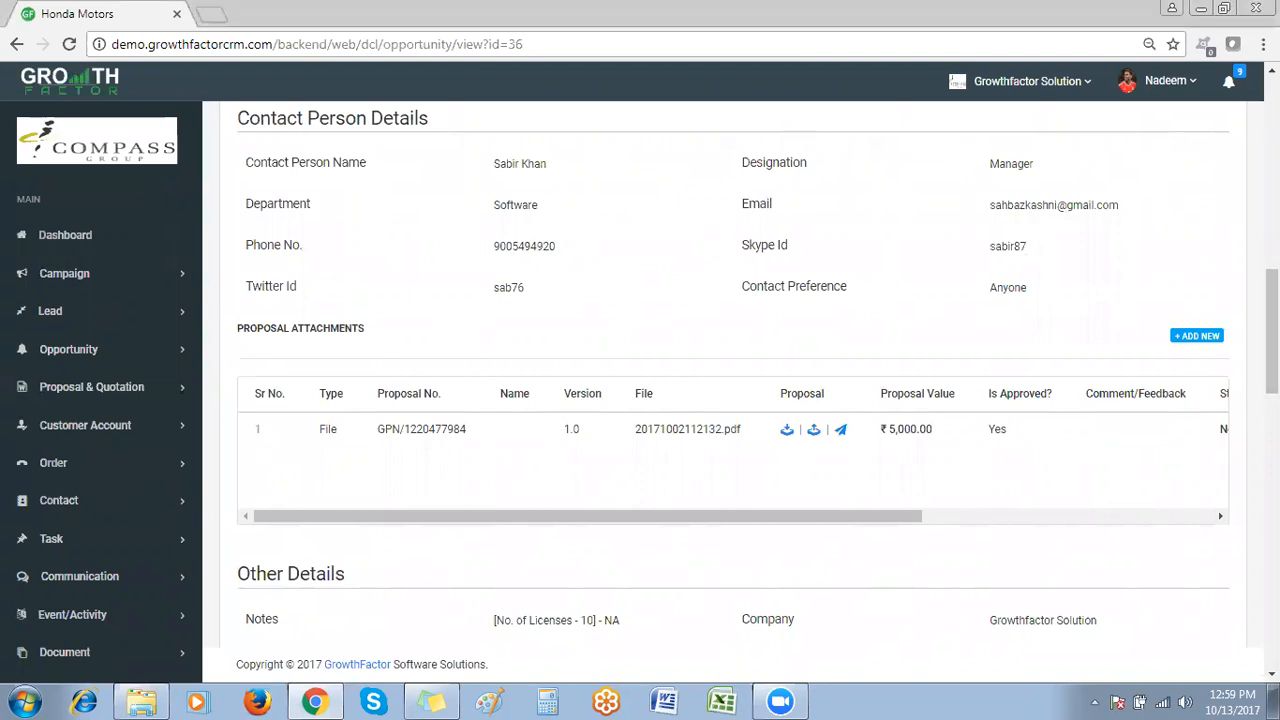
left_click_drag(1236, 392, 1200, 318)
left_click(1240, 325)
scroll(1200, 336, "down", 2)
scroll(1200, 336, "up", 2)
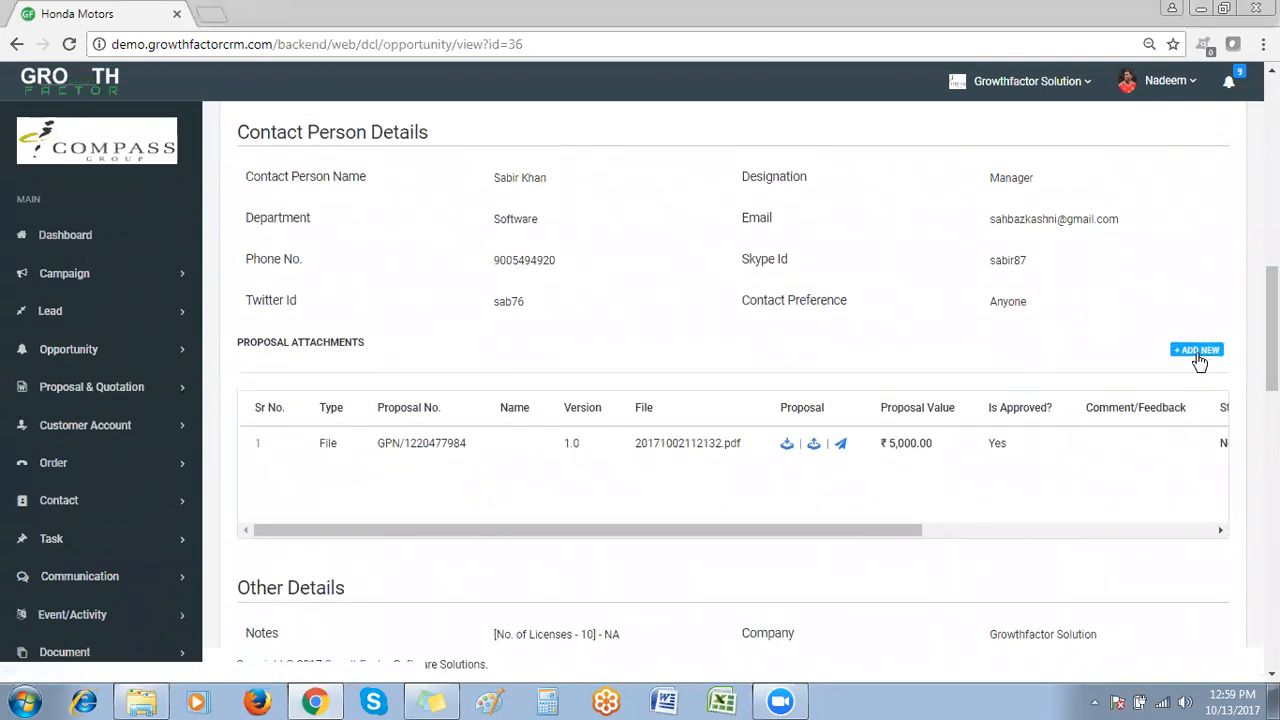
Start a new proposal of type File for the opportunity and name it "Commercial Proposal"
left_click(1196, 351)
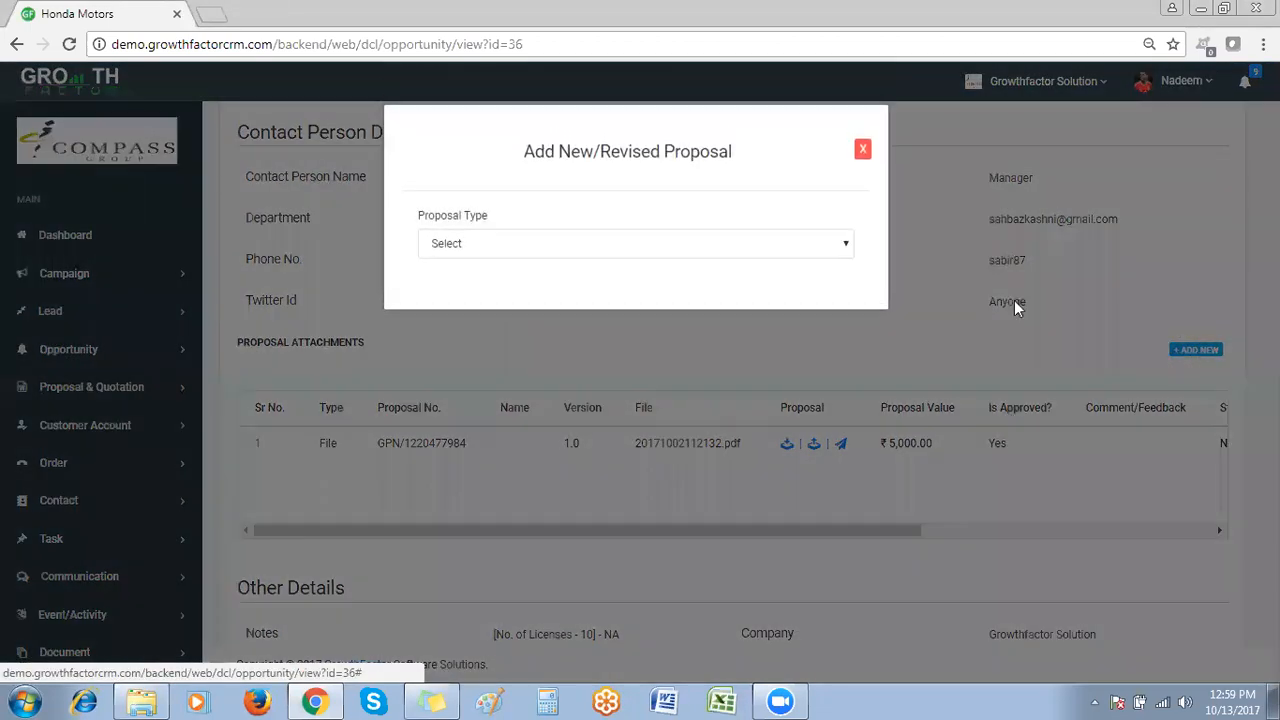
left_click(754, 245)
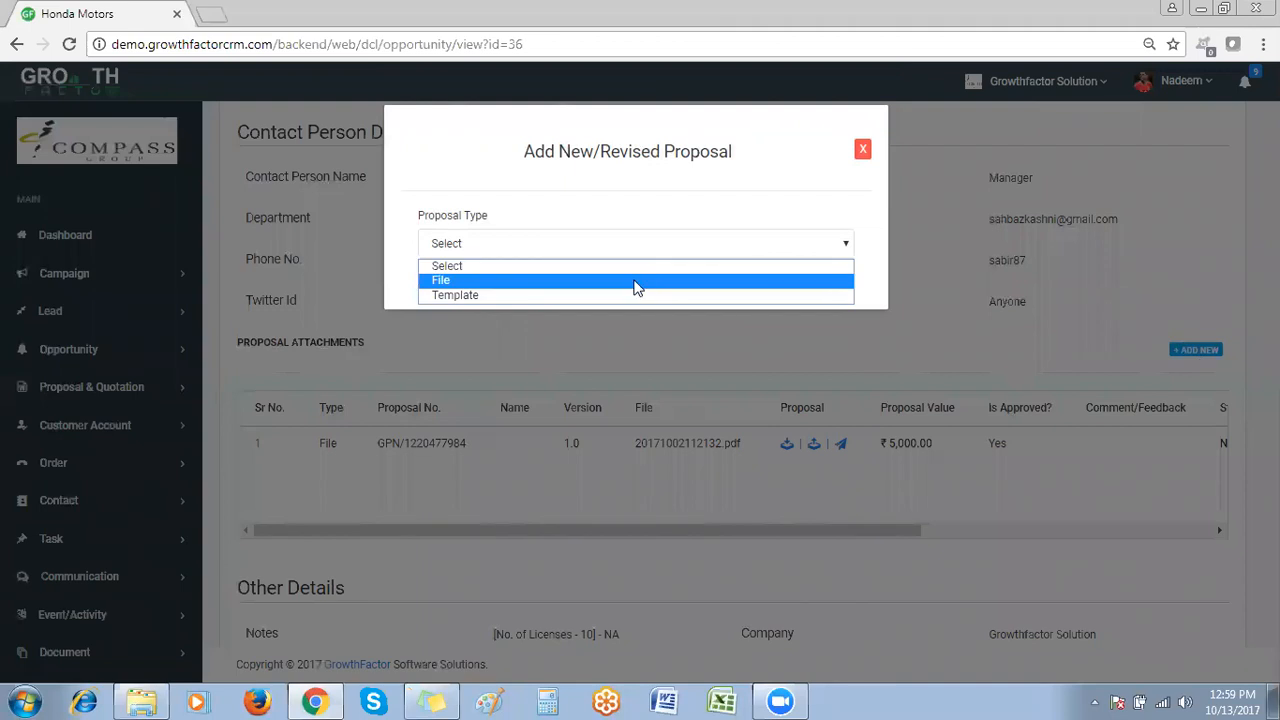
left_click(632, 281)
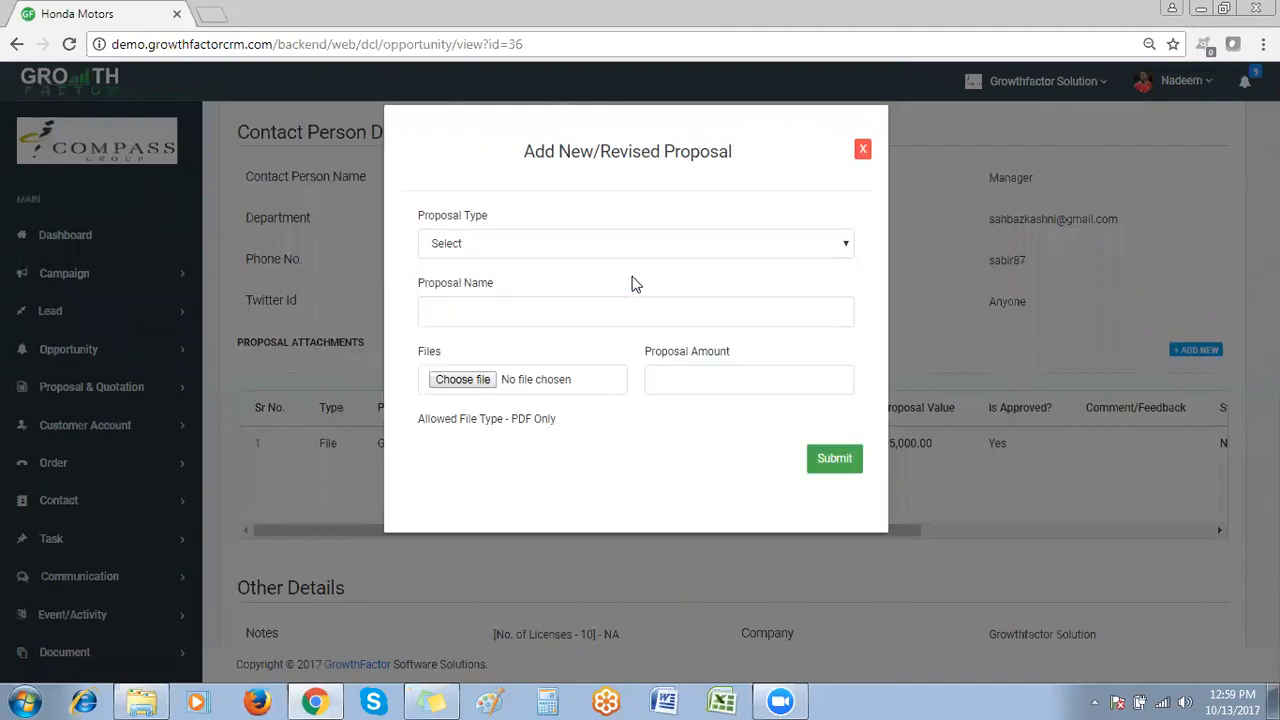
left_click(552, 310)
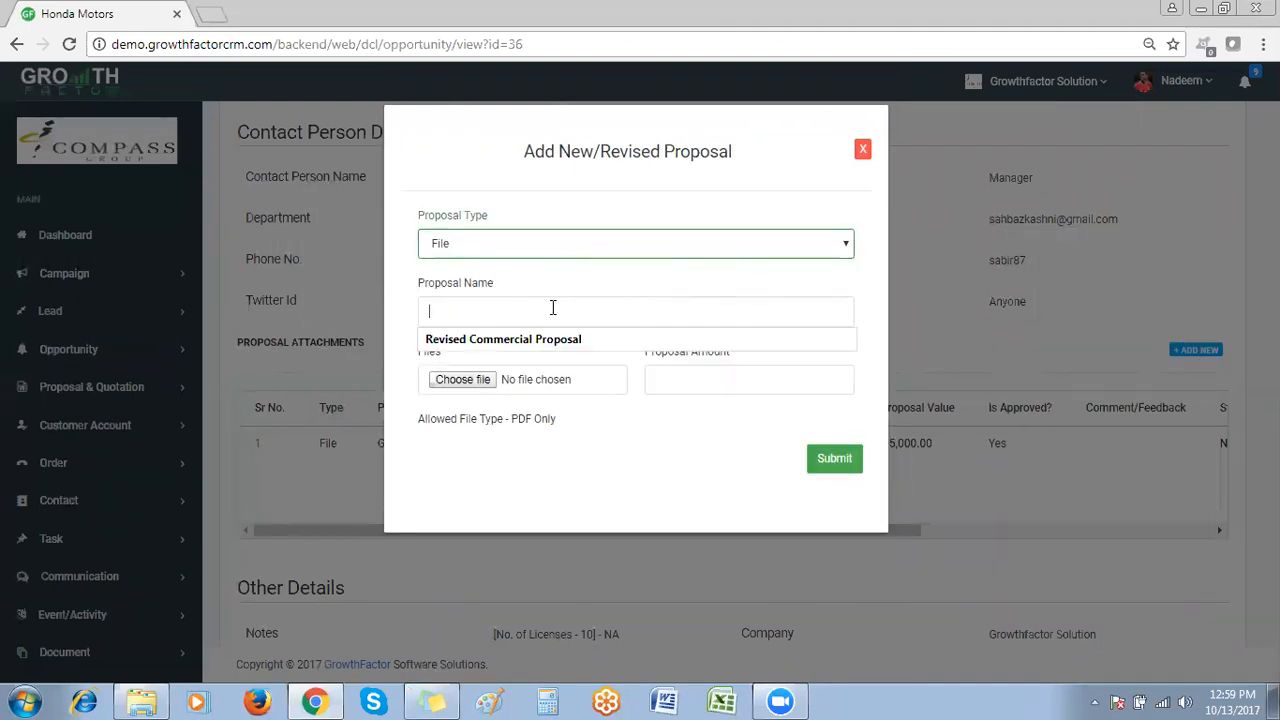
left_click(505, 340)
left_click(471, 314)
key("BackSpace")
key("BackSpace")
key("BackSpace")
key("BackSpace")
key("BackSpace")
key("BackSpace")
key("BackSpace")
key("BackSpace")
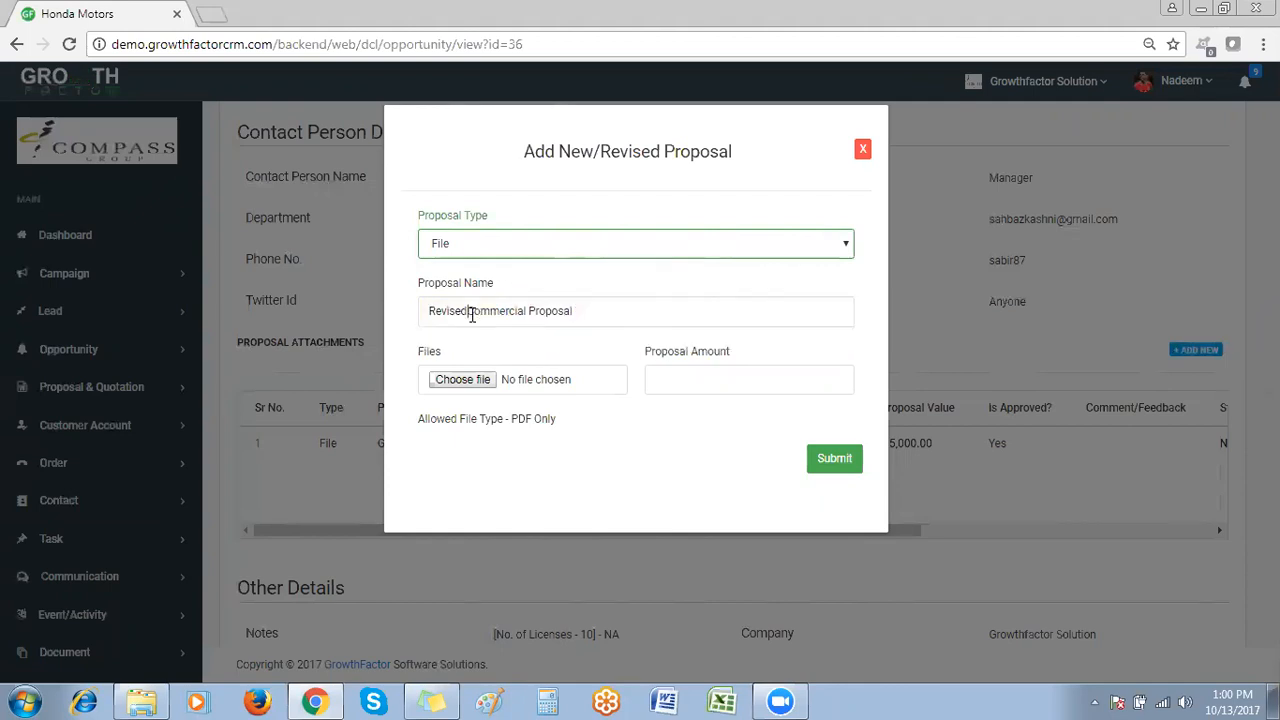
Attach "Proposal to customer sample.pdf" to the new proposal, set its amount to 40000.00, and try to submit it
left_click(485, 379)
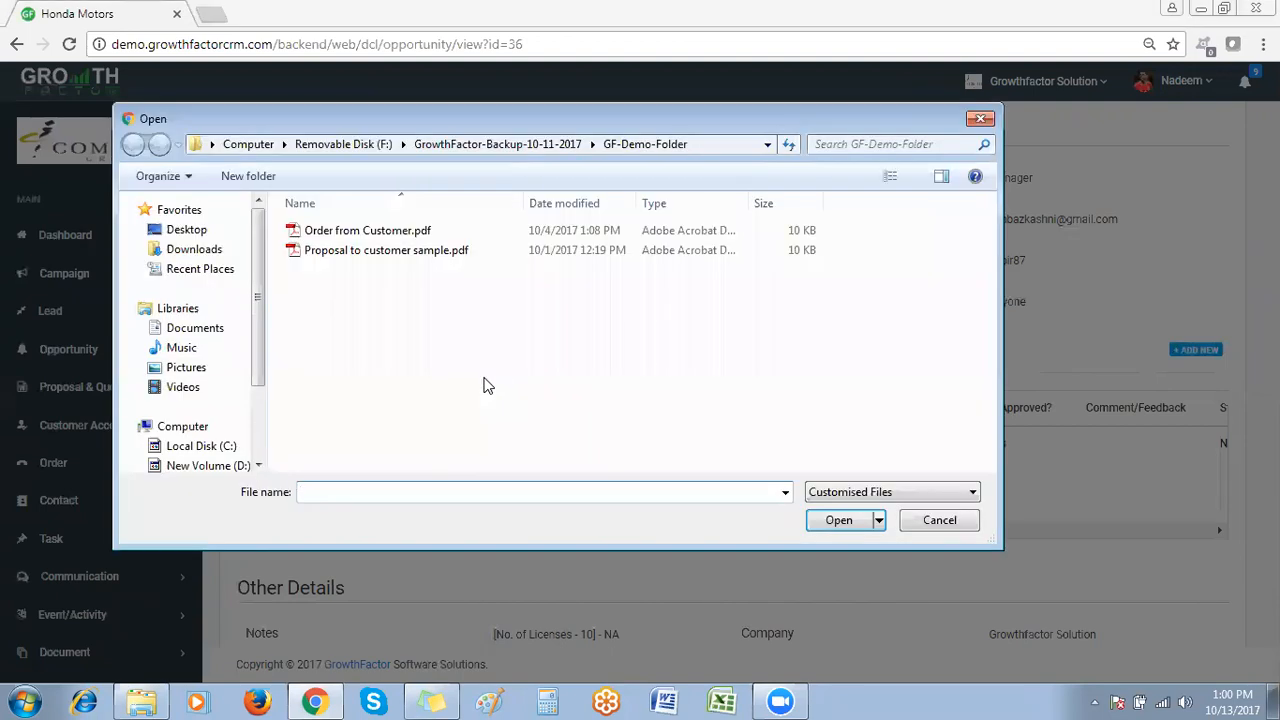
double_click(358, 250)
left_click(680, 387)
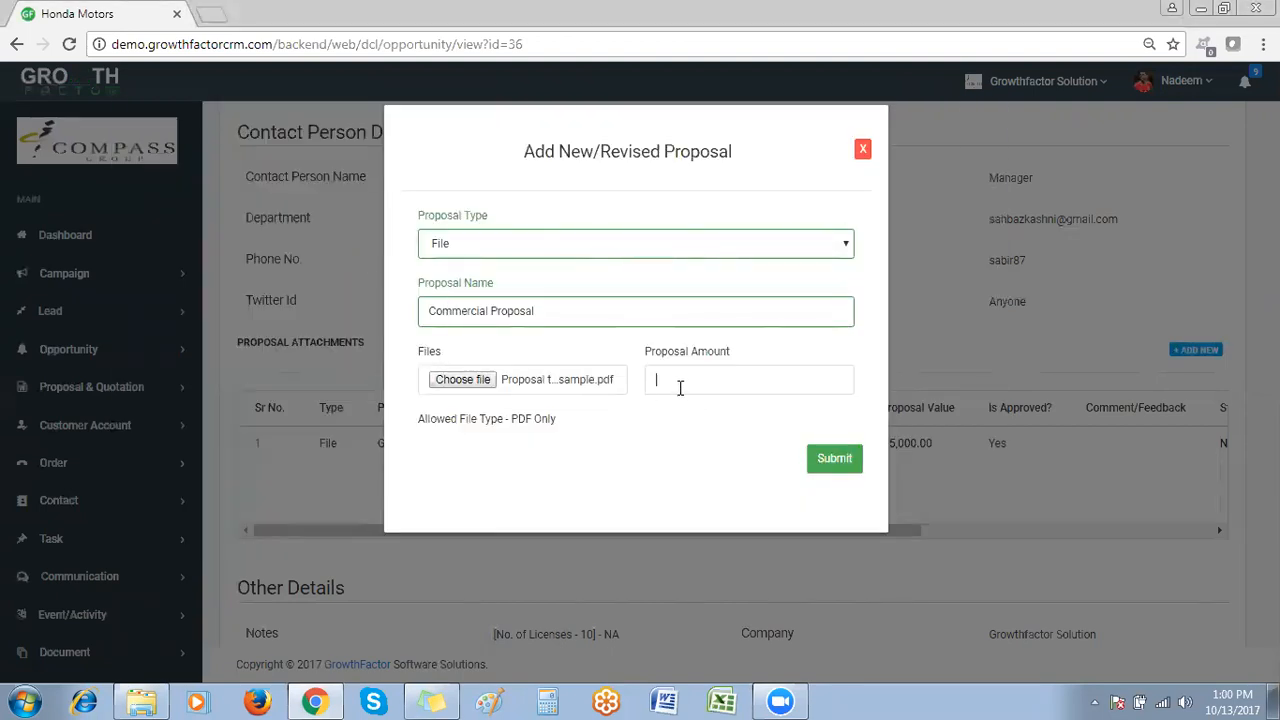
type("40000.00")
left_click(838, 460)
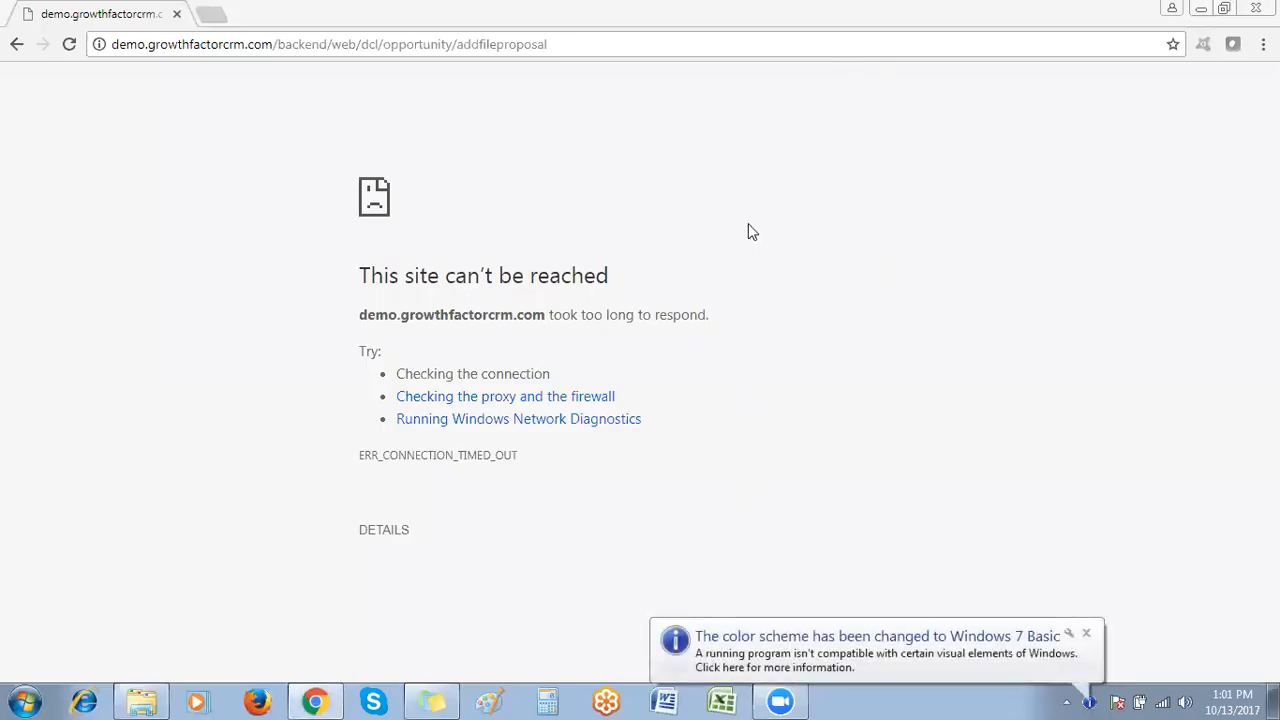
Retry loading the proposal submission address and go back to the Honda Motors opportunity
left_click(311, 47)
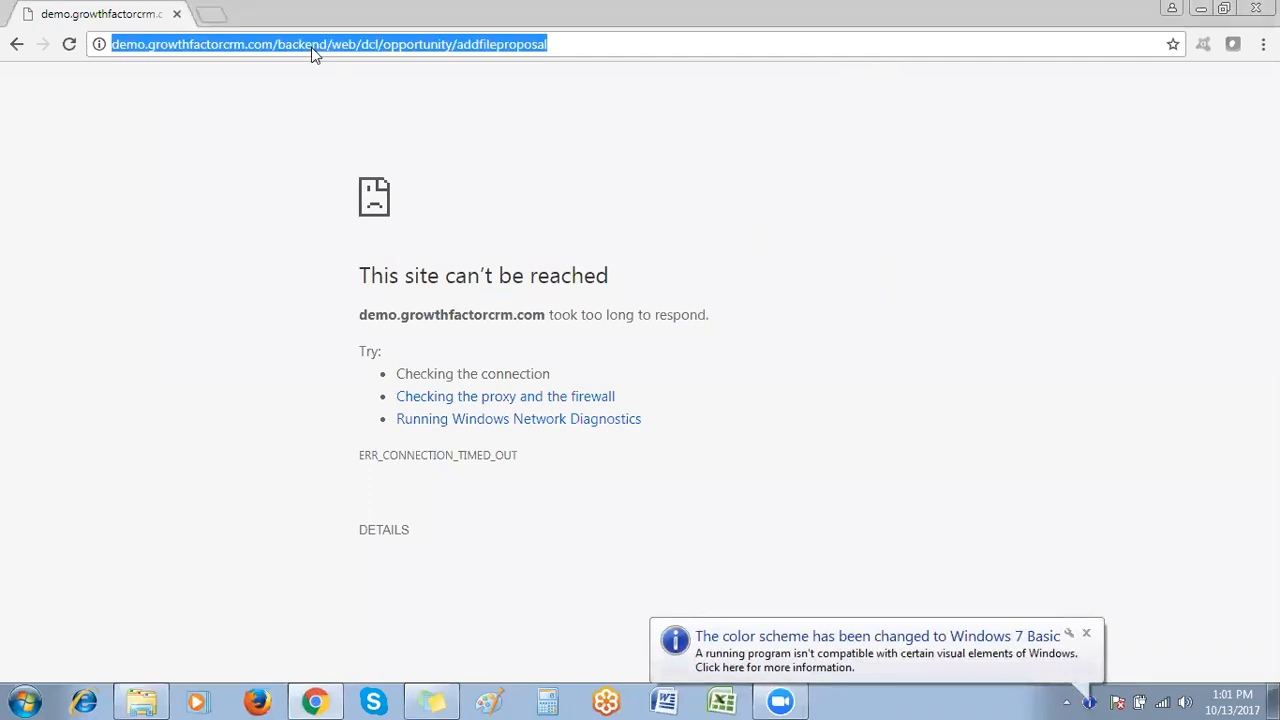
key("Return")
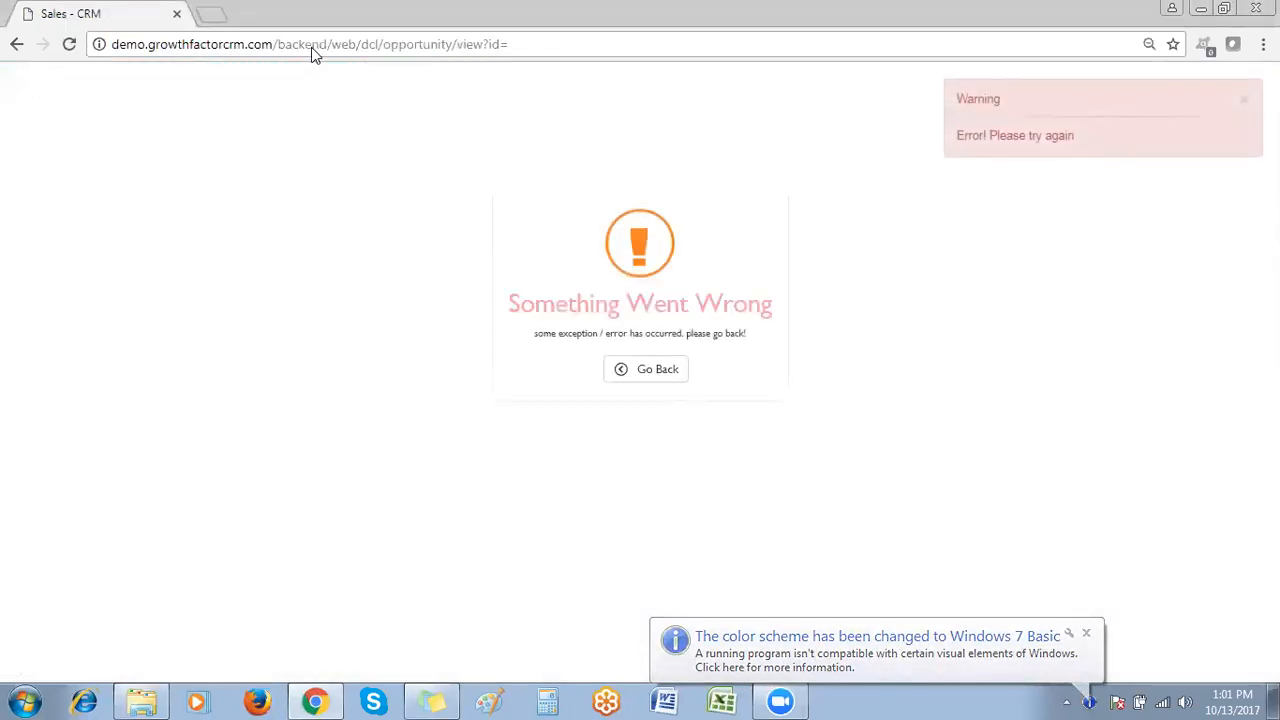
left_click(16, 45)
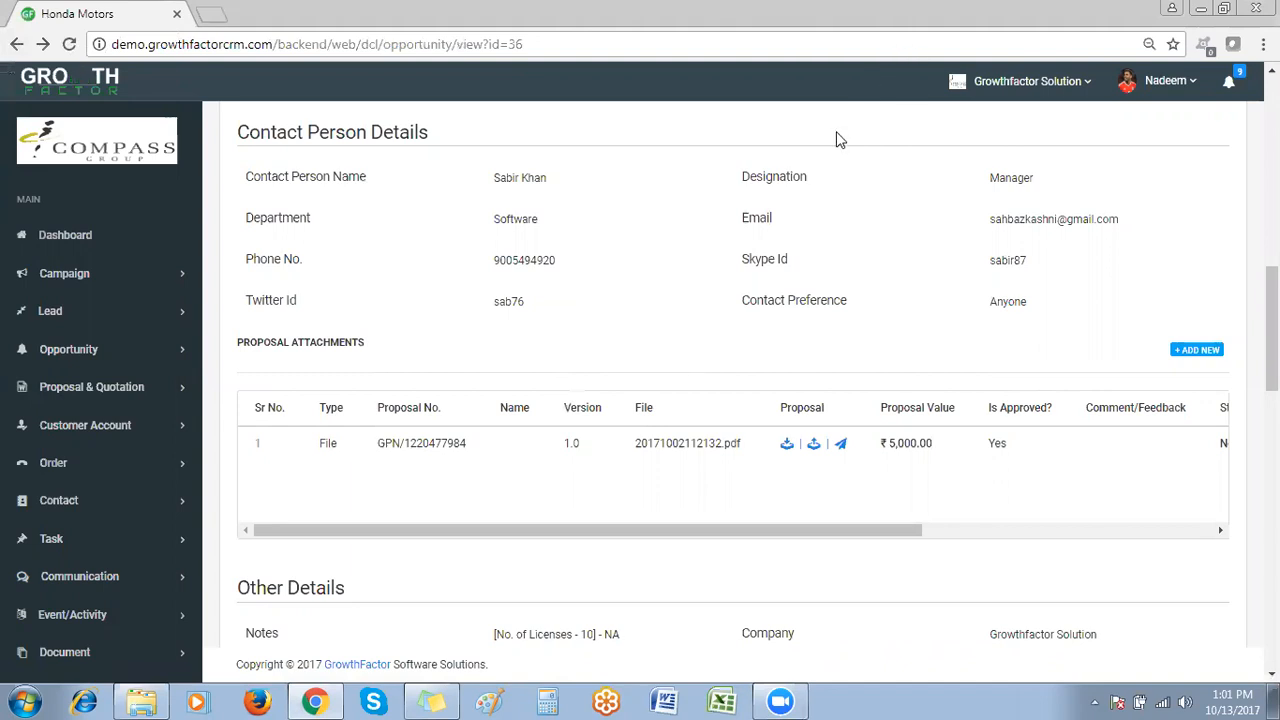
left_click(1196, 350)
left_click(638, 246)
left_click(551, 280)
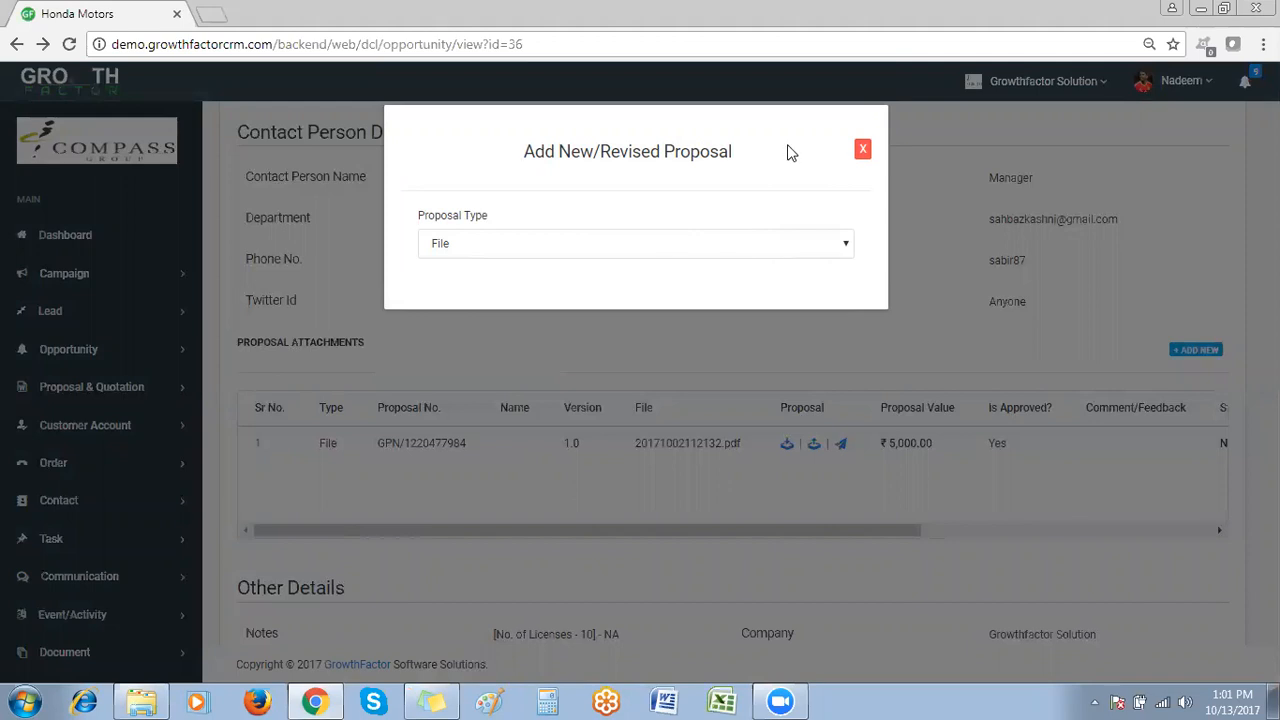
left_click(863, 150)
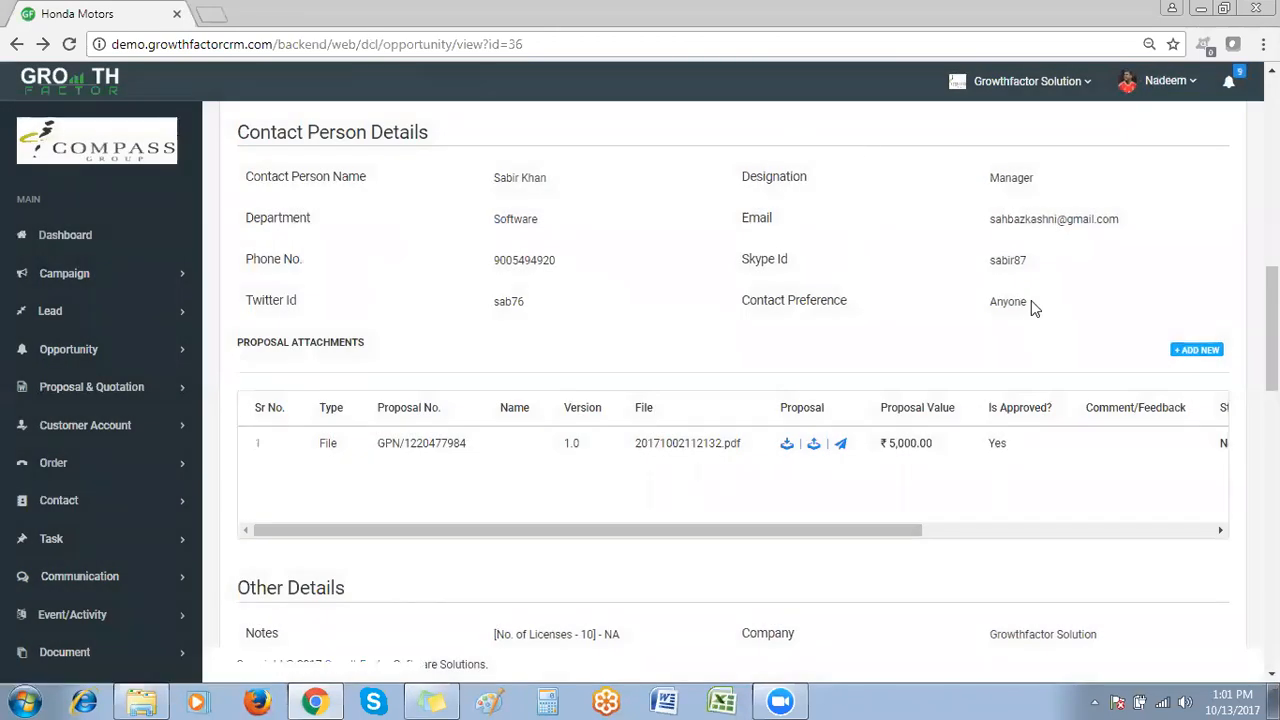
Reopen the new proposal form, reselect the File proposal type to restore the Commercial Proposal entries, and submit it
left_click(1195, 350)
left_click(718, 243)
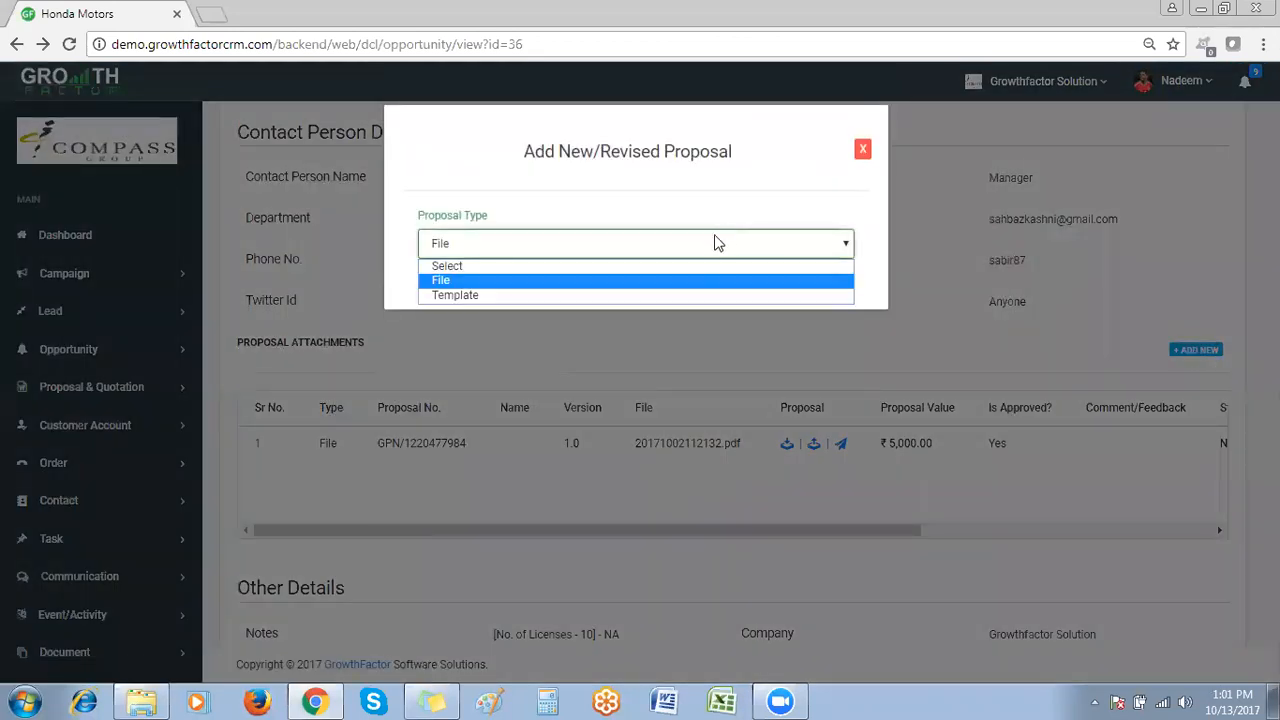
left_click(605, 292)
left_click(596, 251)
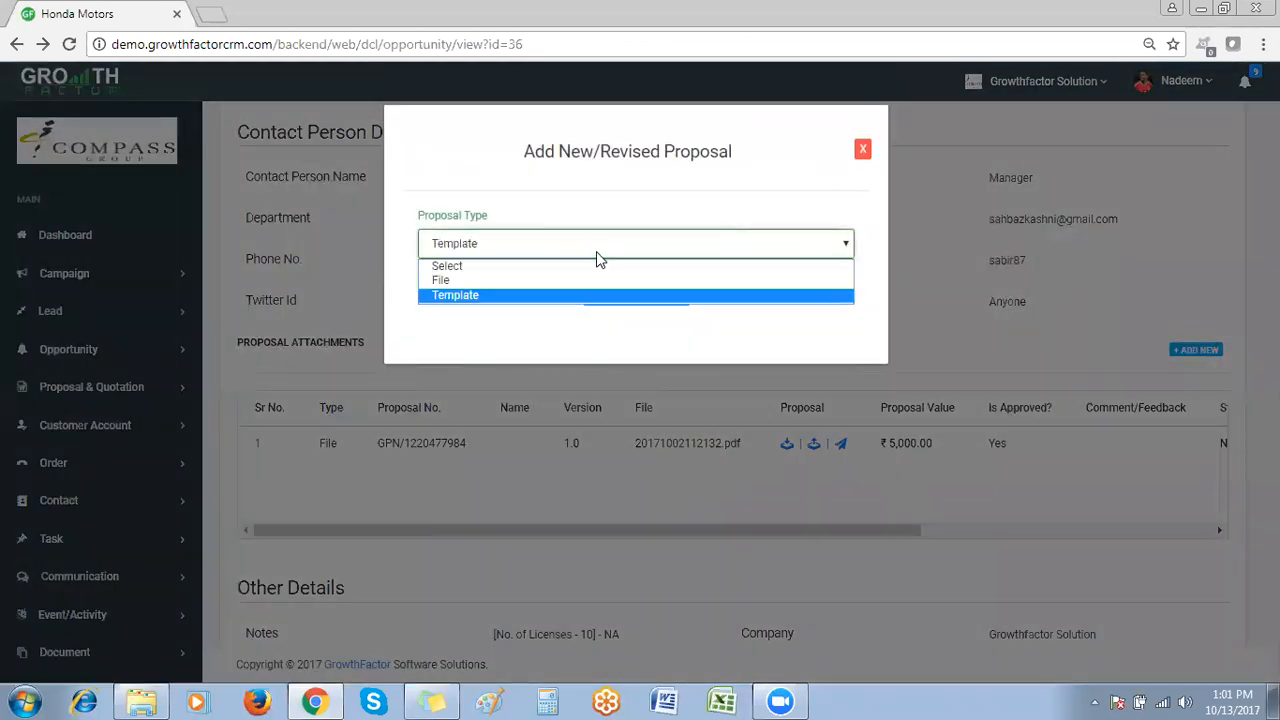
left_click(538, 281)
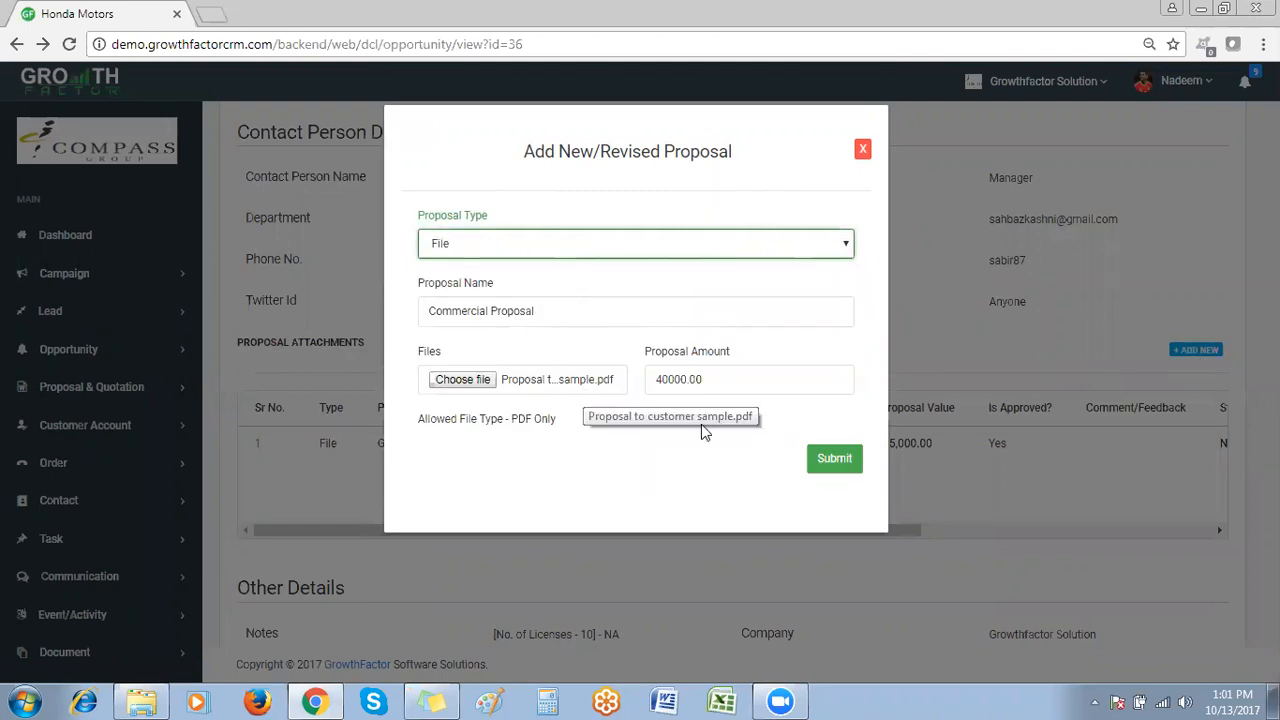
left_click(848, 470)
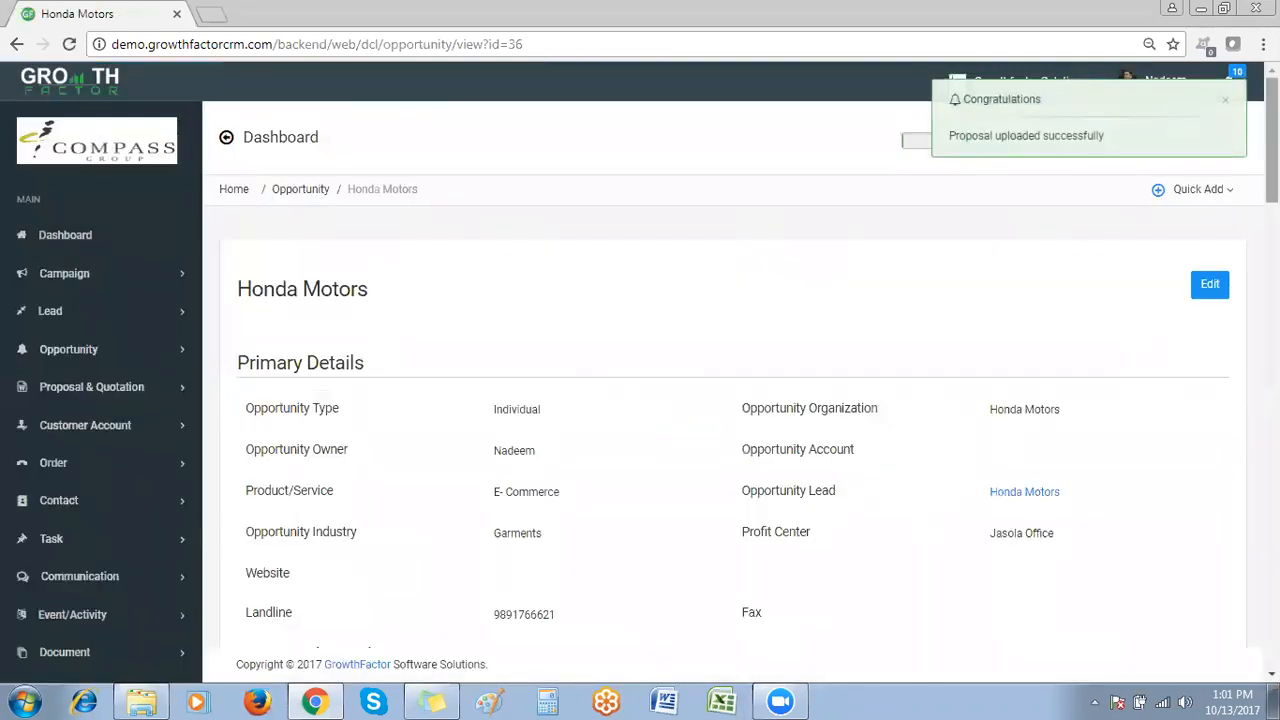
Add the comment/feedback "Change the price" to the Commercial Proposal in the proposal attachments
scroll(735, 400, "down", 9)
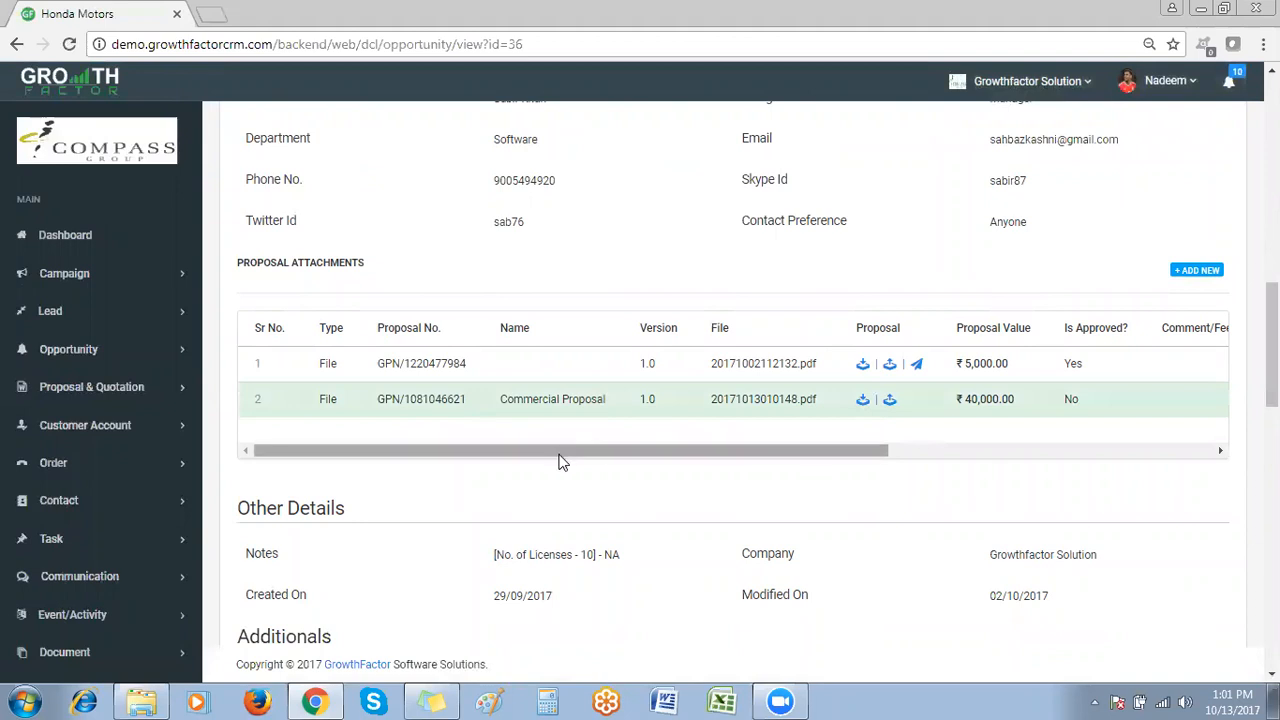
left_click_drag(560, 456, 756, 457)
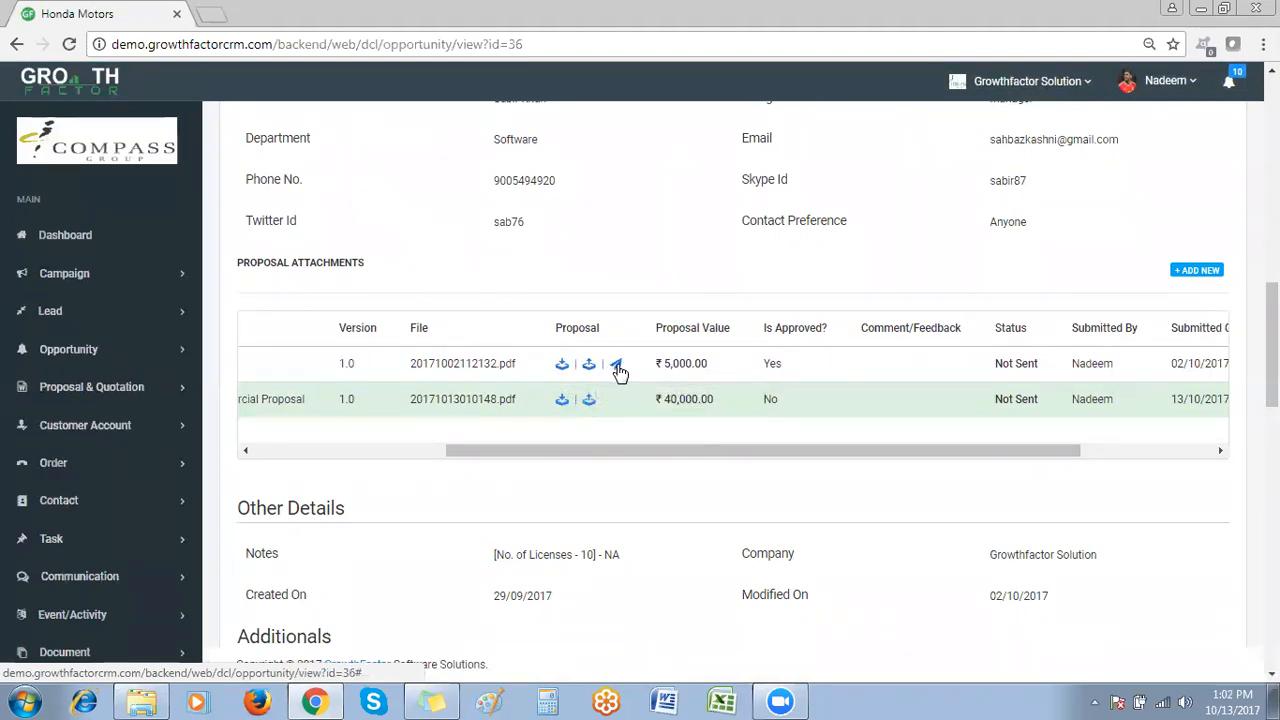
left_click_drag(660, 452, 778, 458)
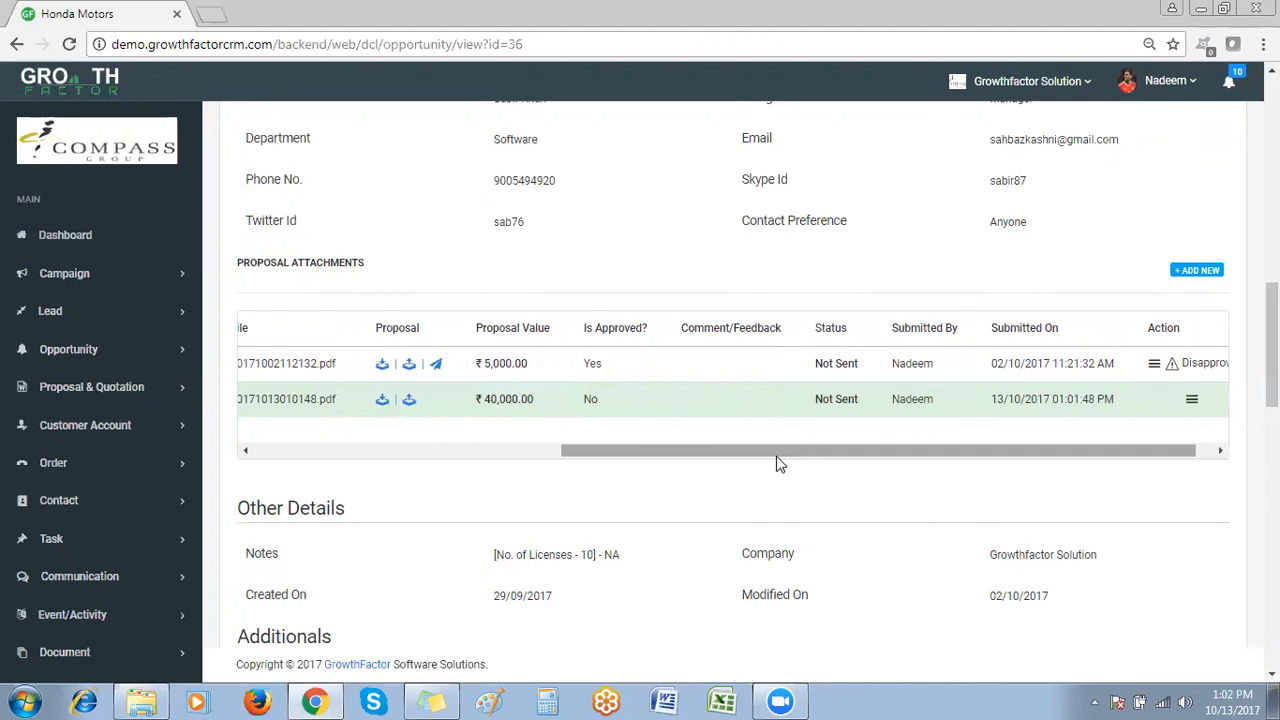
left_click_drag(774, 460, 826, 460)
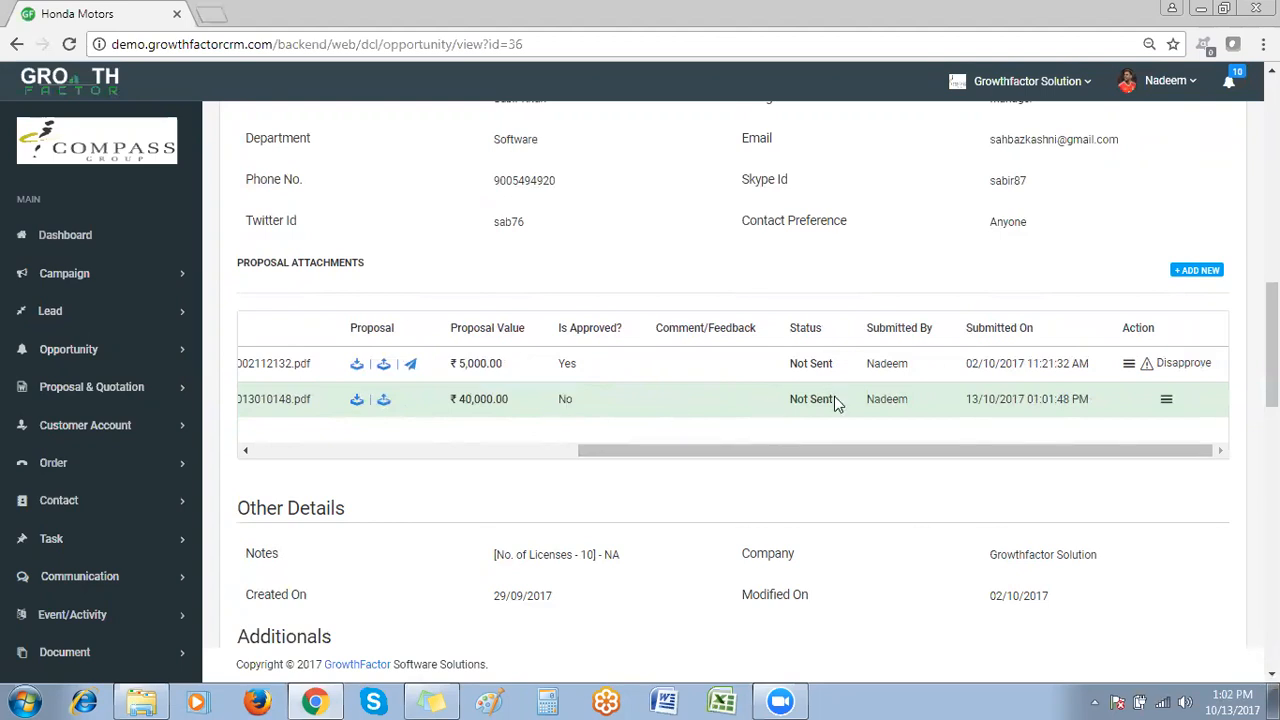
left_click(1166, 399)
left_click_drag(1220, 356, 1216, 392)
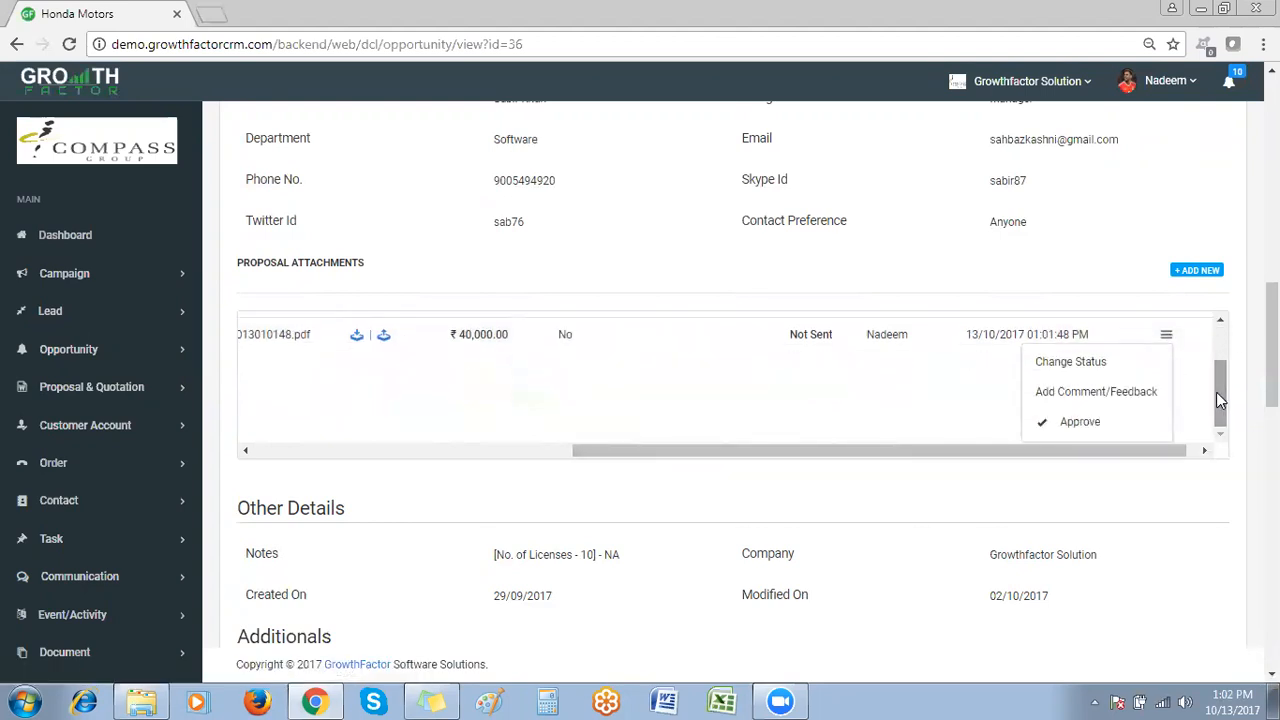
left_click(1085, 393)
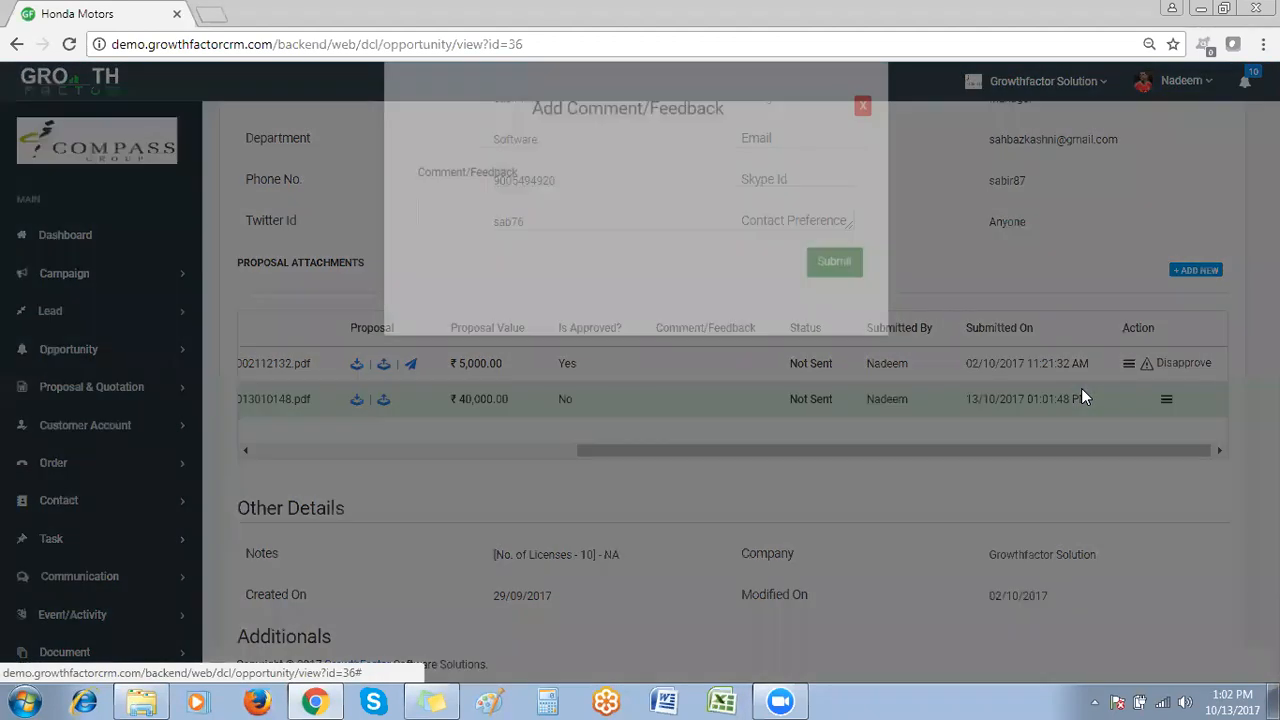
type("Change ")
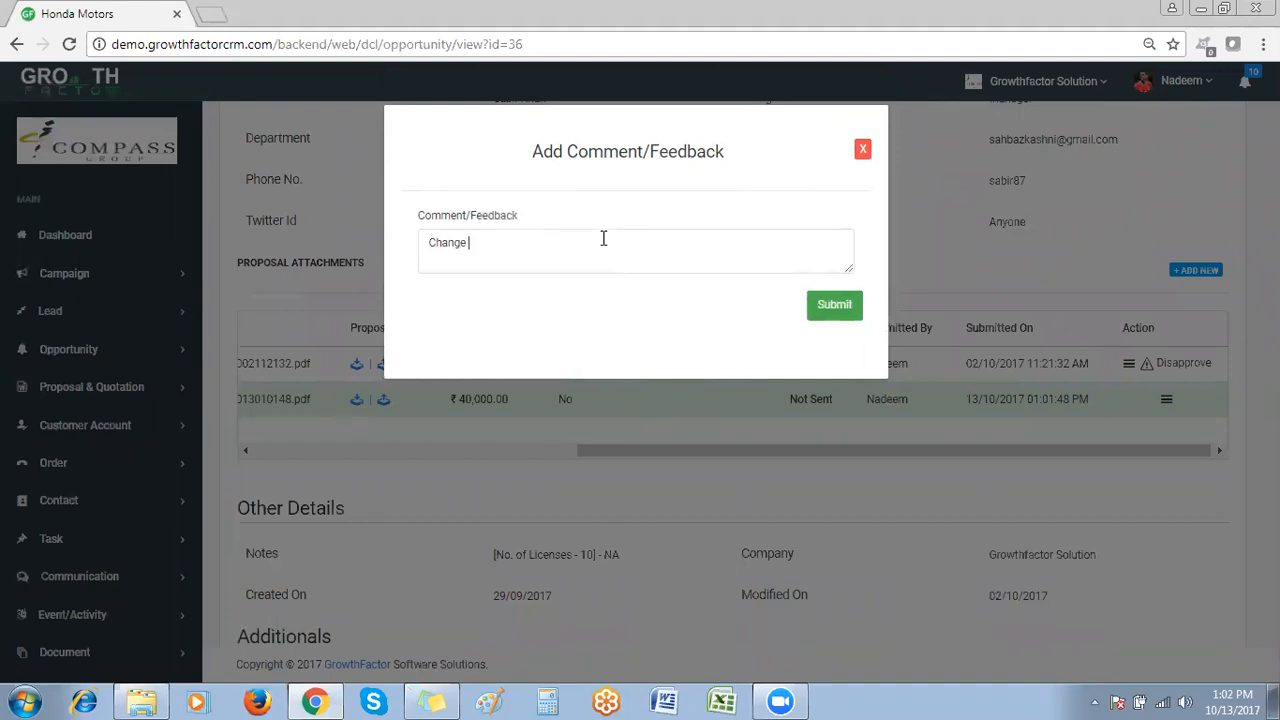
type("the roce")
left_click(838, 314)
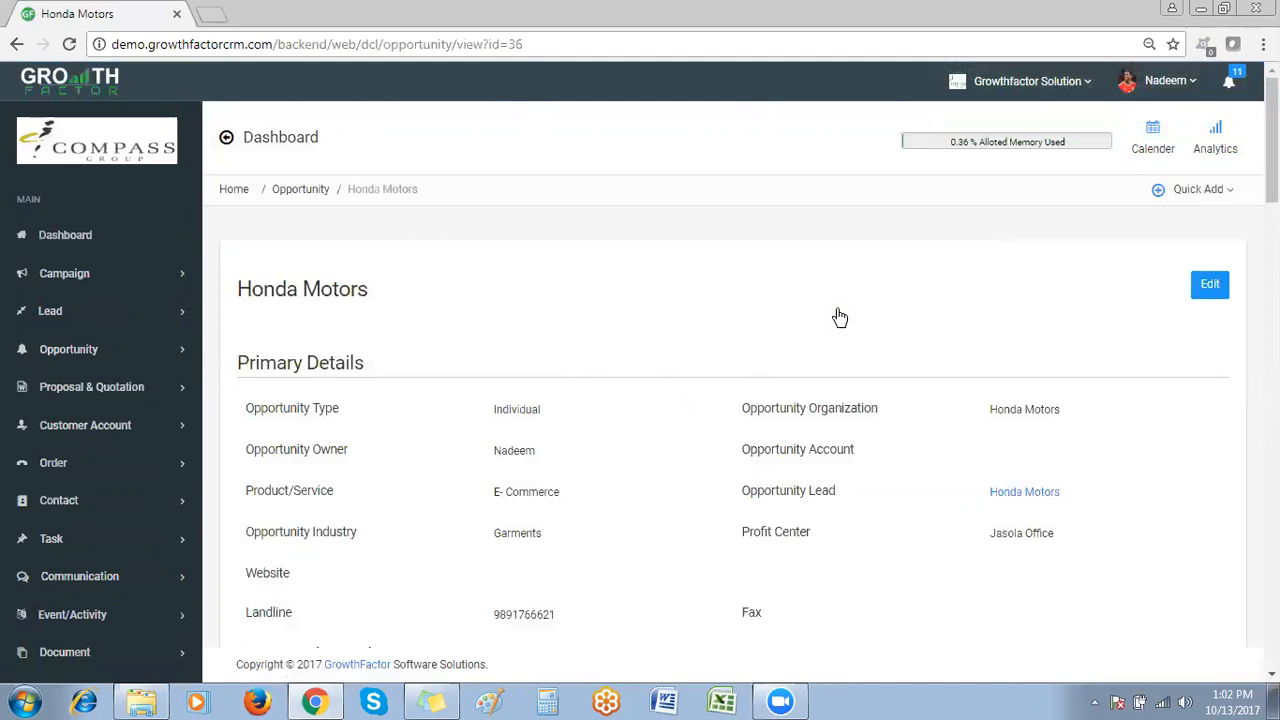
Start a new version of the Commercial Proposal using the file "Proposal to customer sample.pdf"
scroll(840, 317, "down", 7)
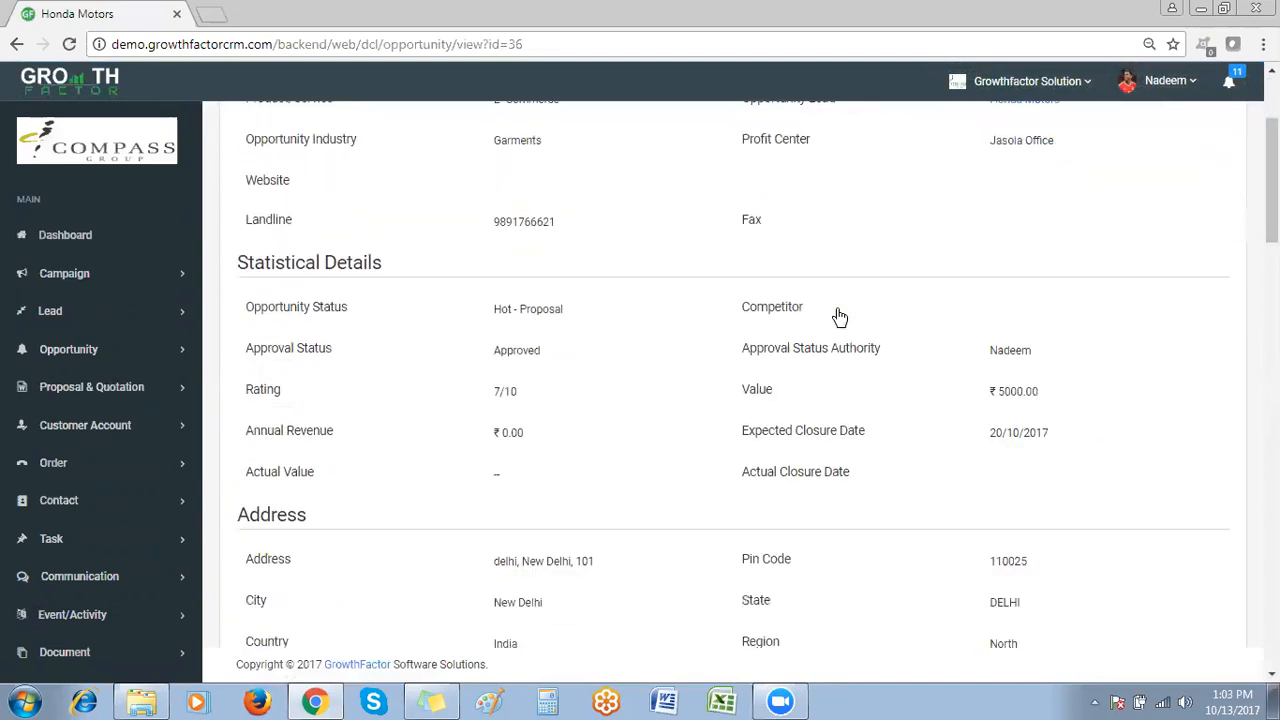
scroll(840, 317, "down", 4)
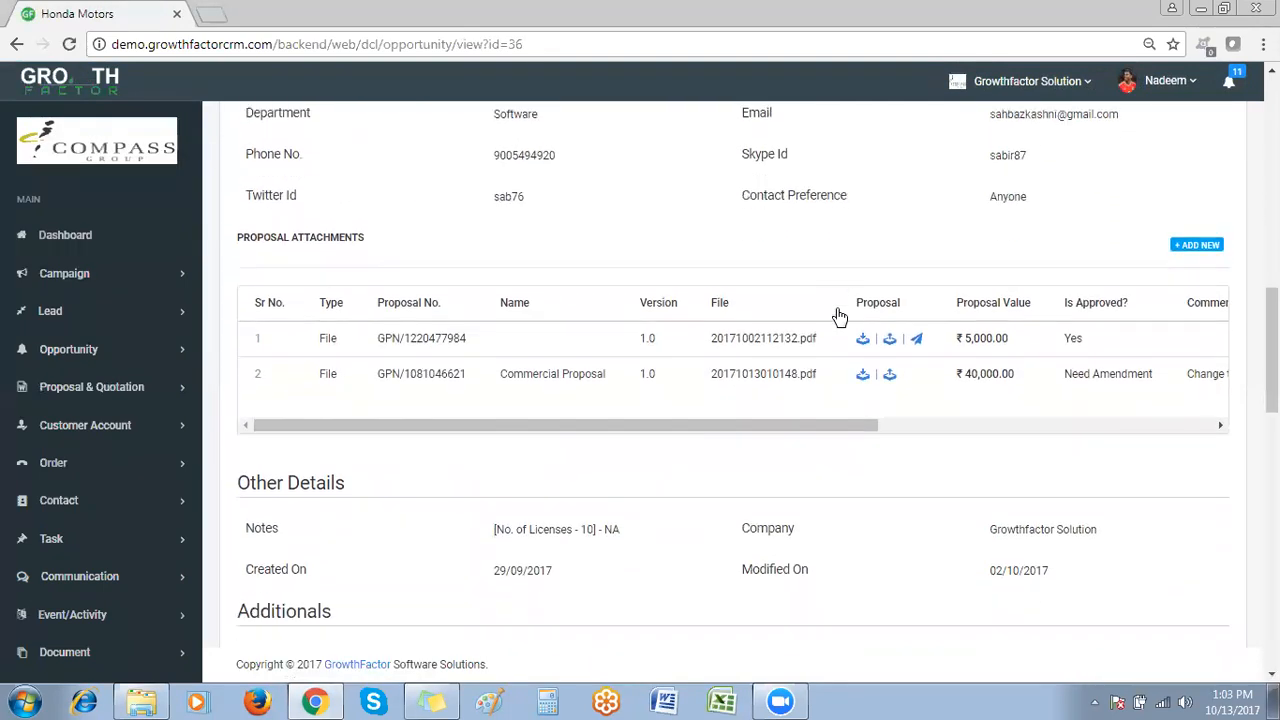
left_click_drag(862, 432, 980, 435)
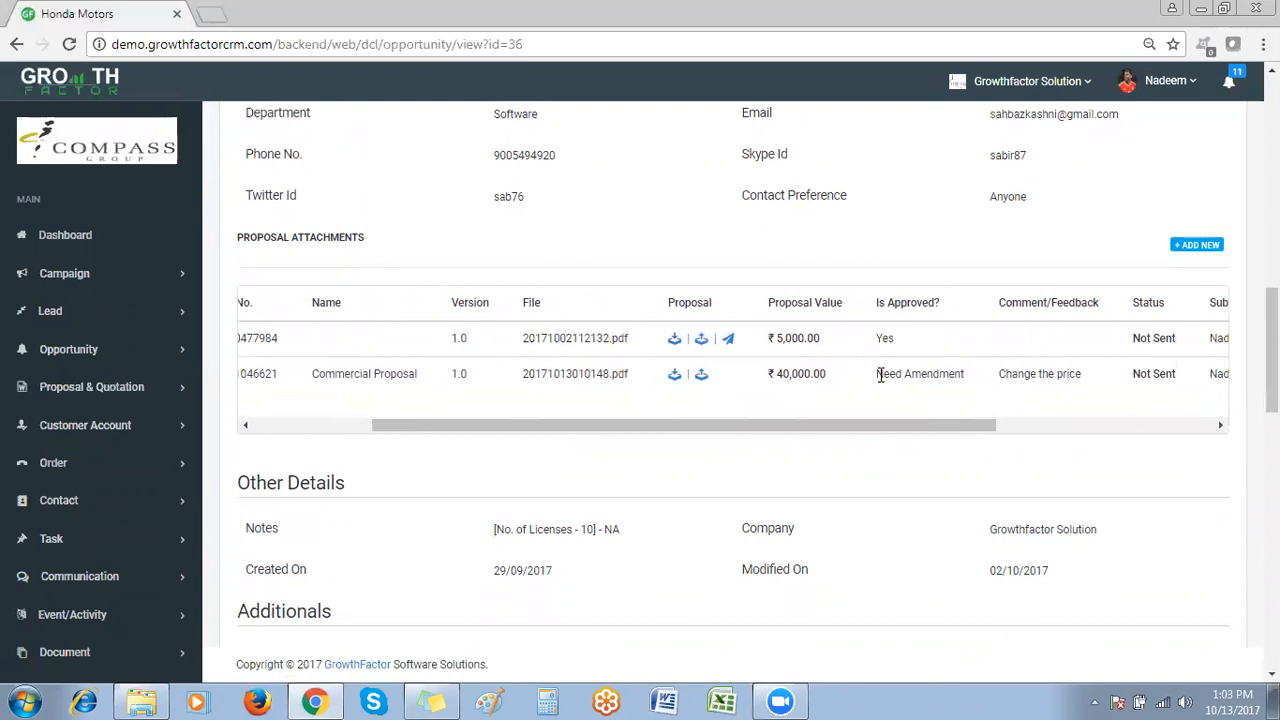
left_click_drag(926, 422, 875, 427)
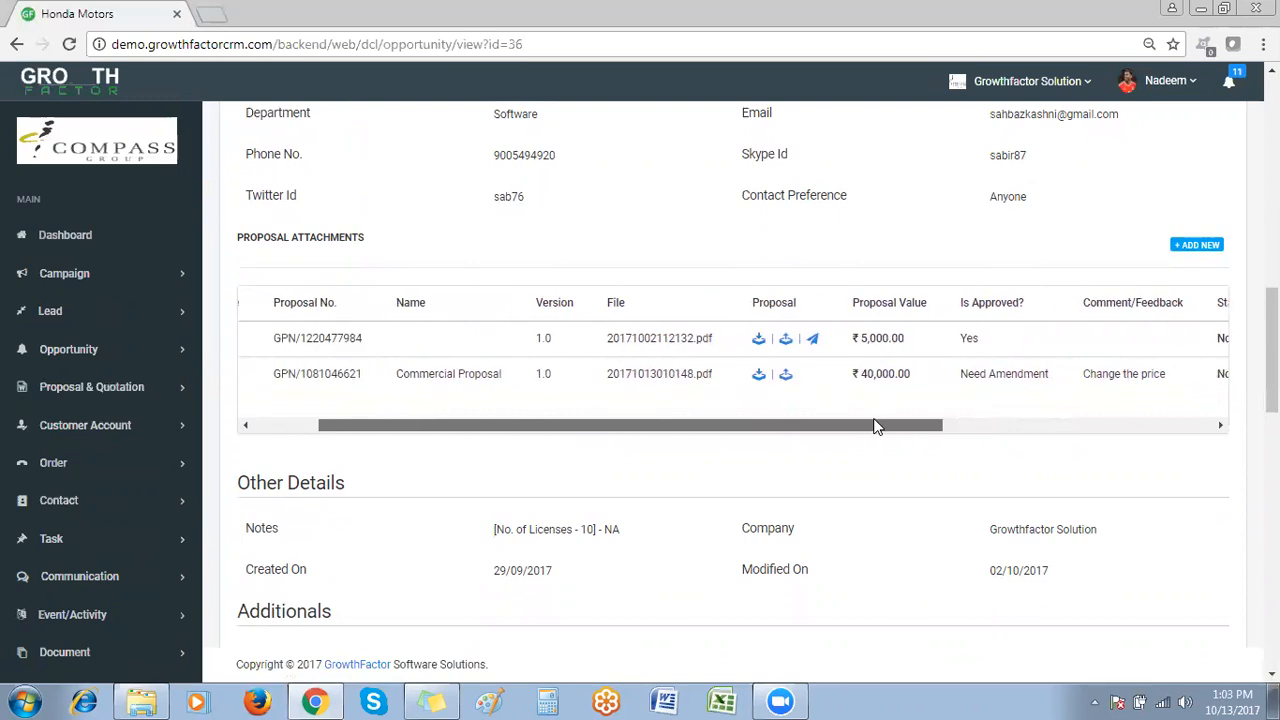
left_click(786, 376)
left_click(494, 245)
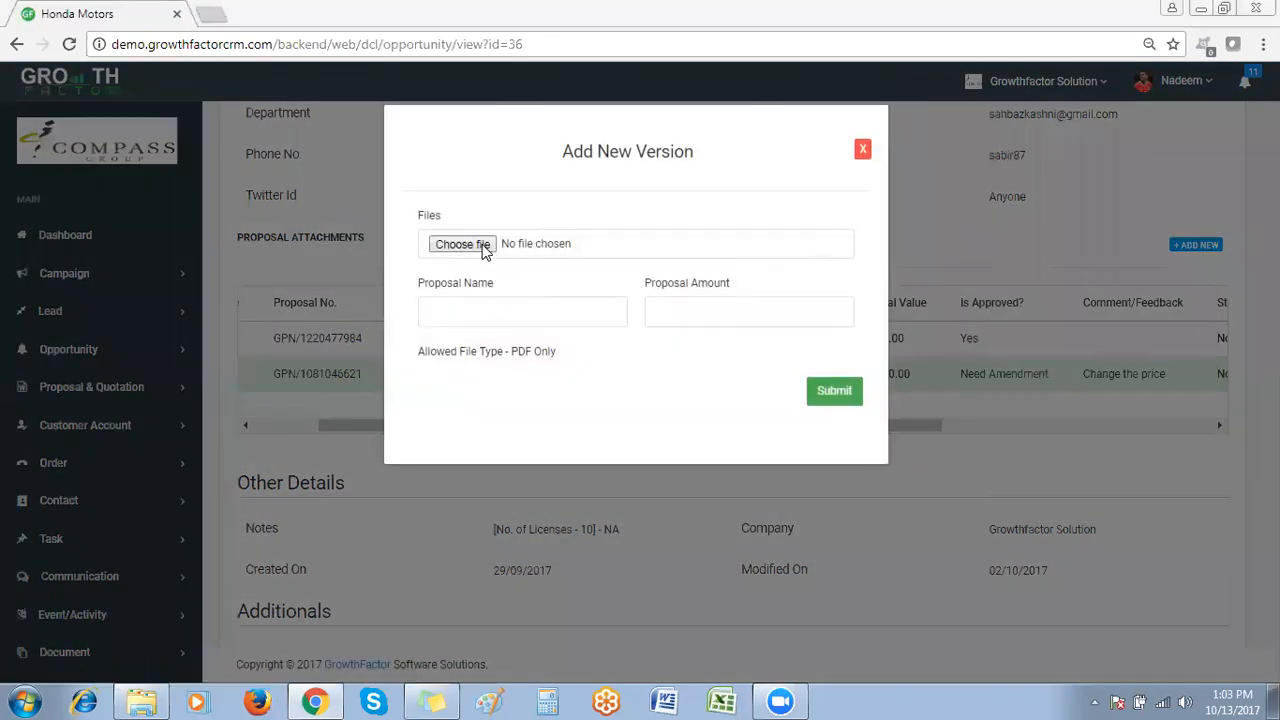
double_click(395, 252)
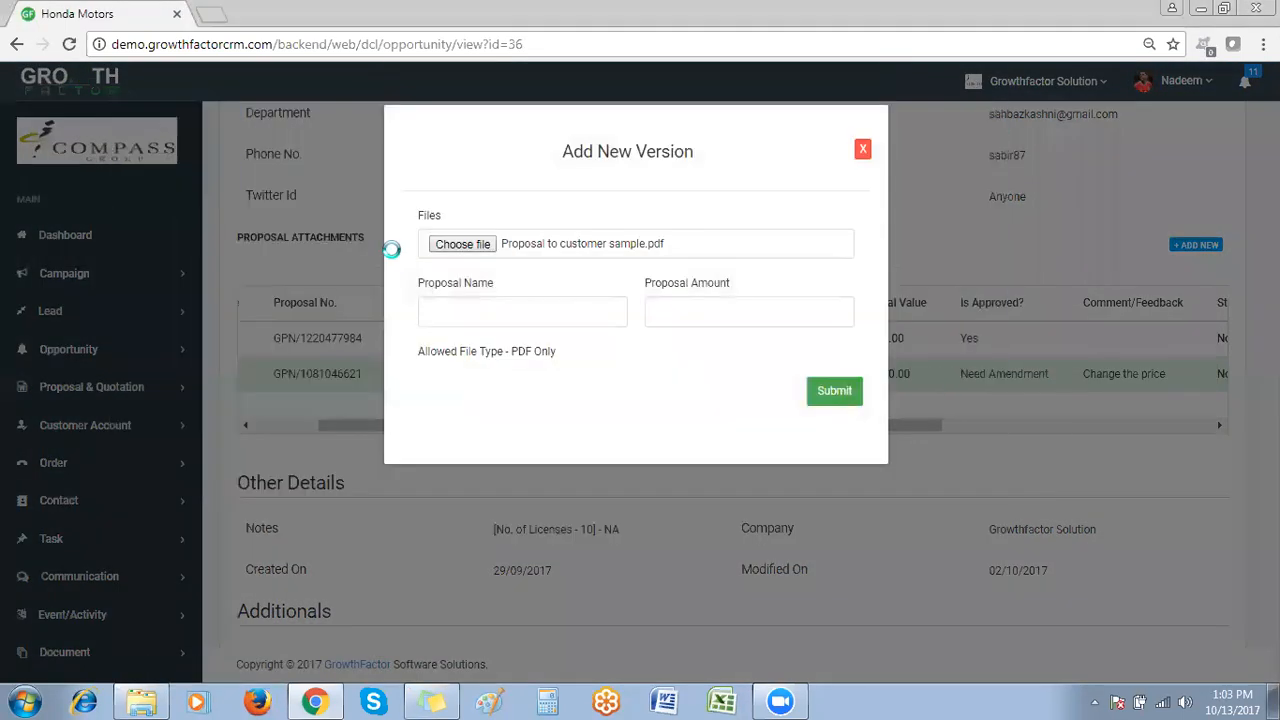
Name the new version "Revised Commercial Proposal", set its amount to 45000, and submit it
left_click(558, 320)
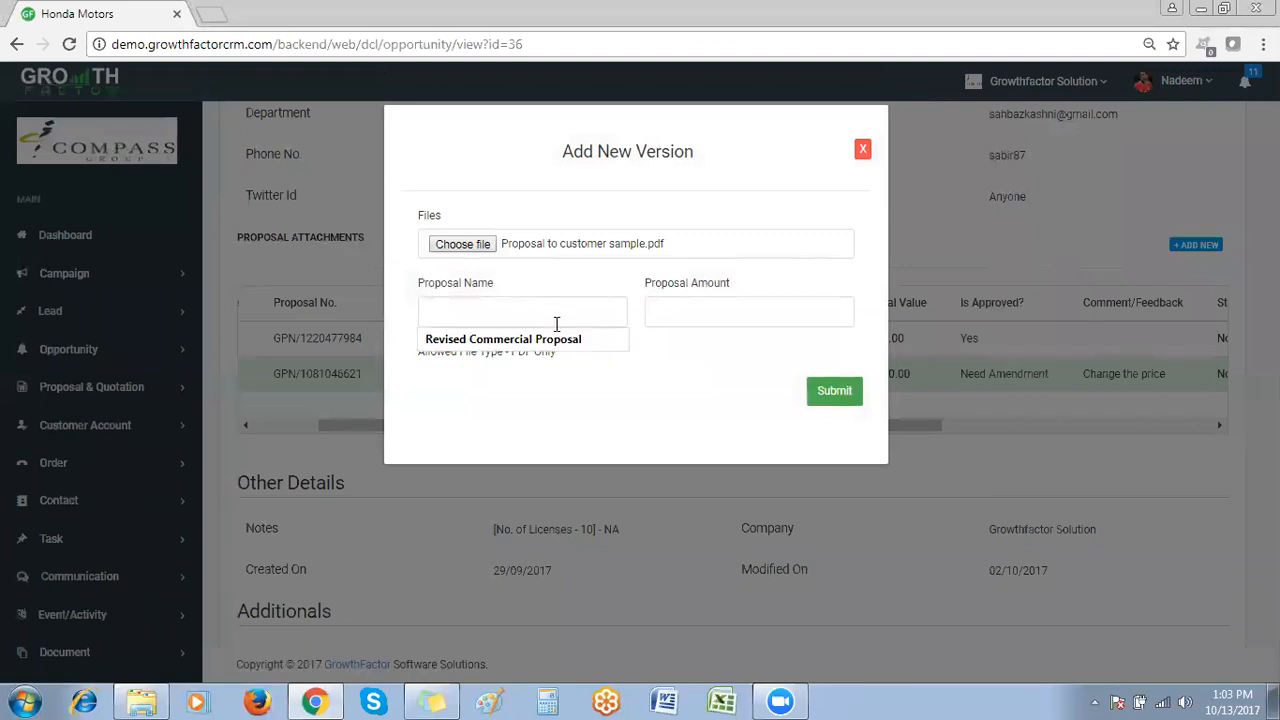
left_click(558, 342)
left_click(689, 313)
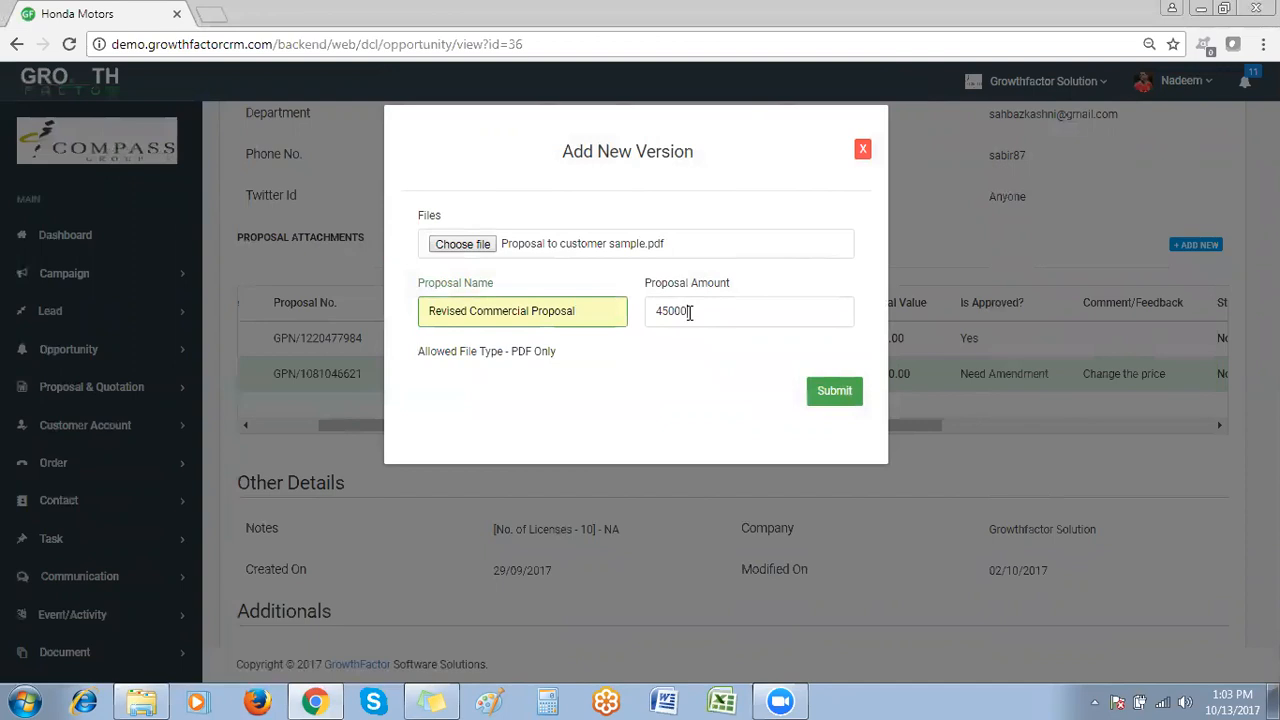
left_click(838, 394)
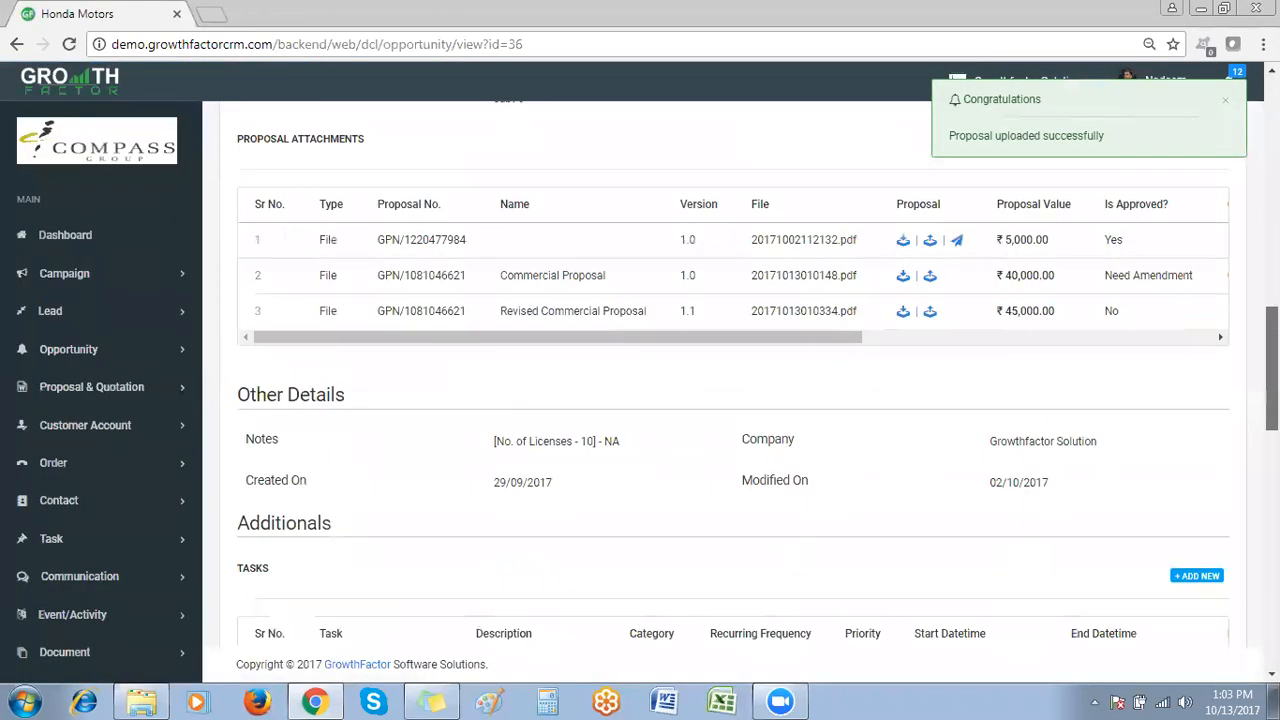
scroll(683, 358, "up", 2)
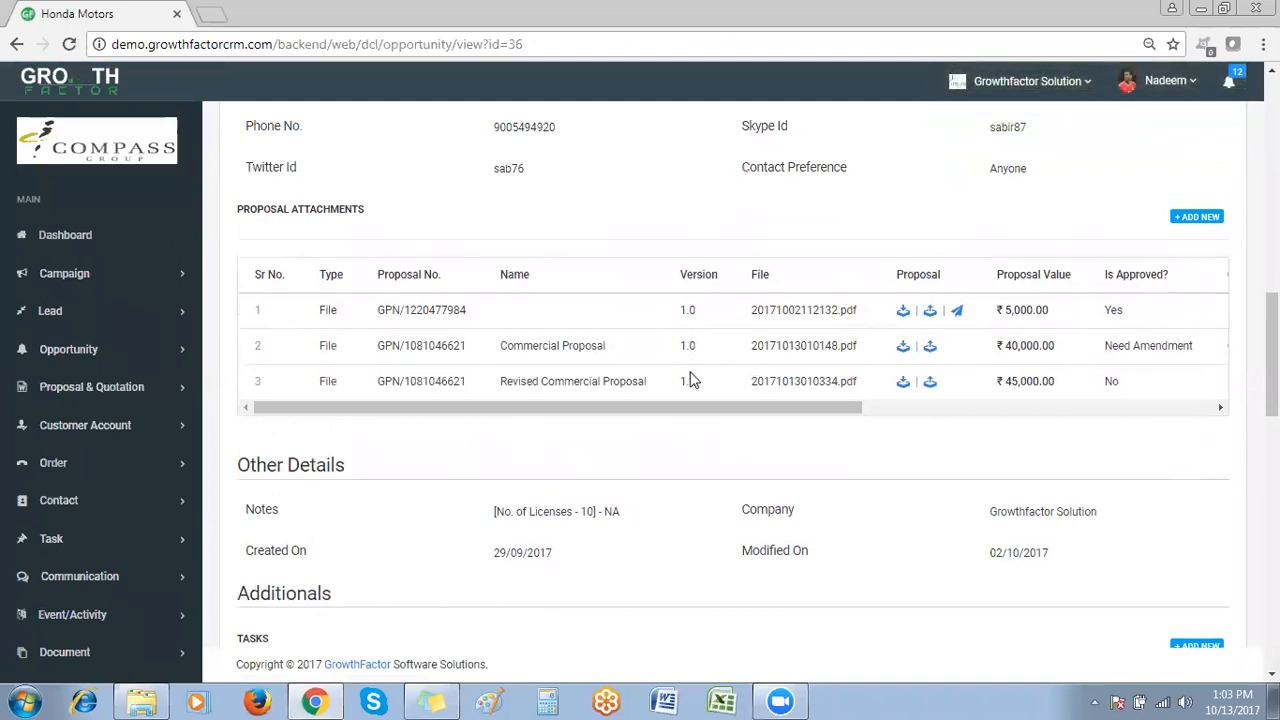
Approve the Revised Commercial Proposal in the proposal attachments of the Honda Motors opportunity
left_click_drag(690, 410, 1043, 423)
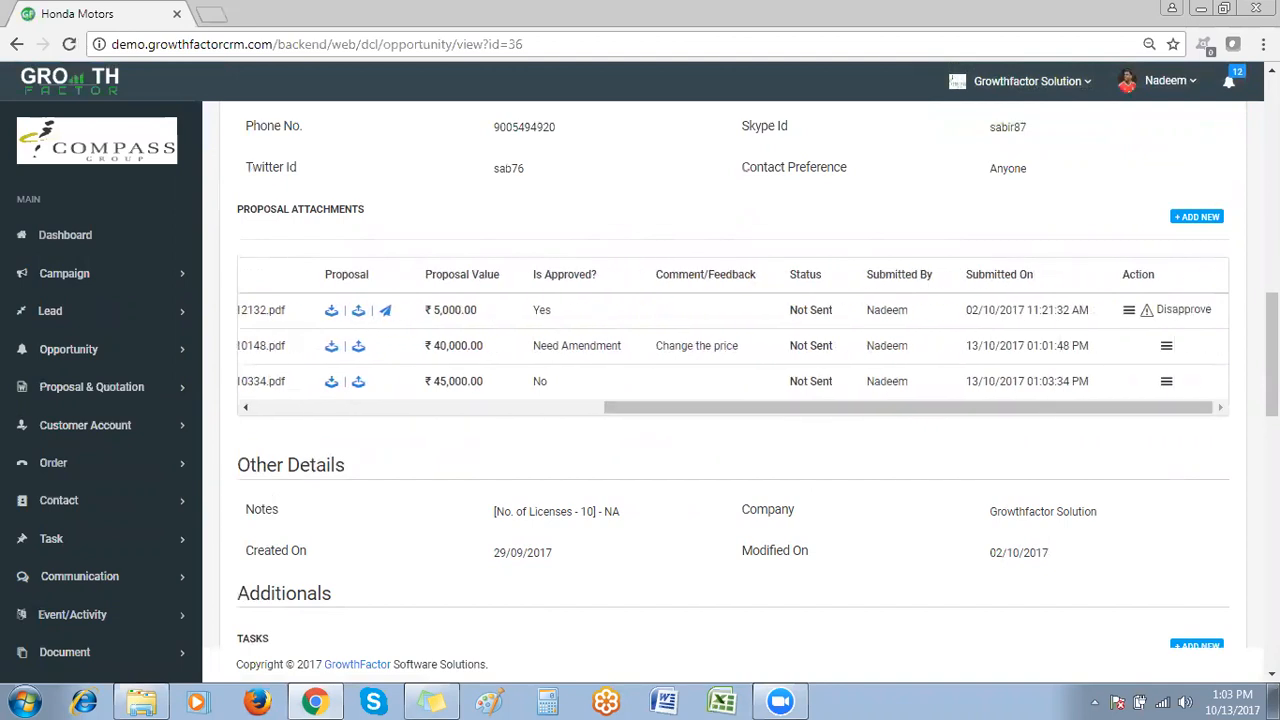
scroll(1043, 423, "down", 1)
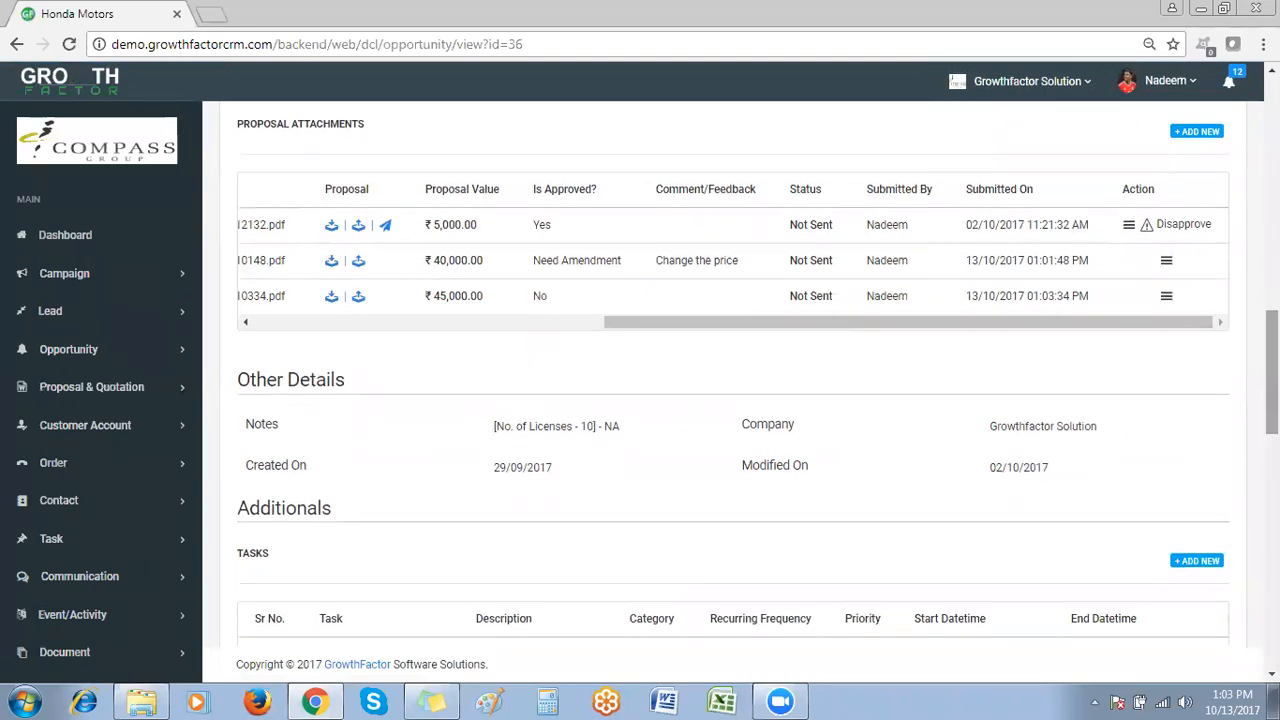
left_click(1166, 297)
left_click_drag(1213, 231, 1200, 277)
left_click(1082, 299)
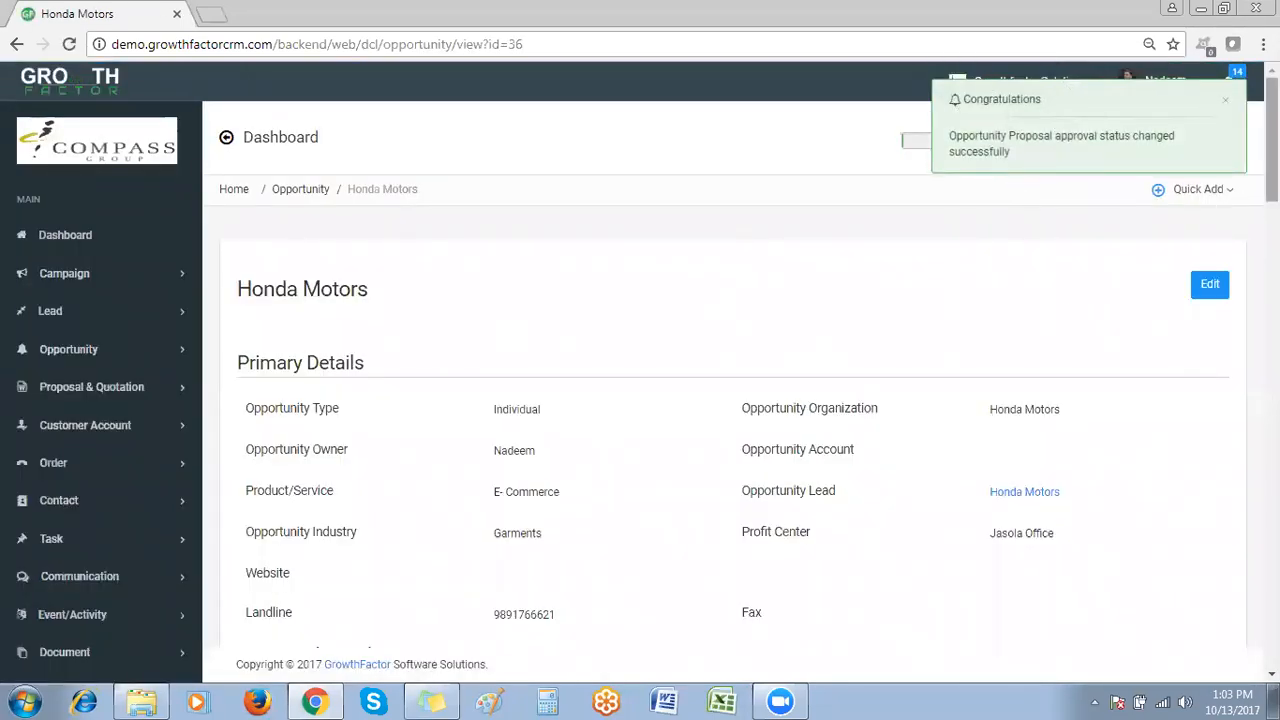
Check the latest notifications about the proposal's approval status, new version and feedback, and close the list
scroll(1240, 200, "down", 2)
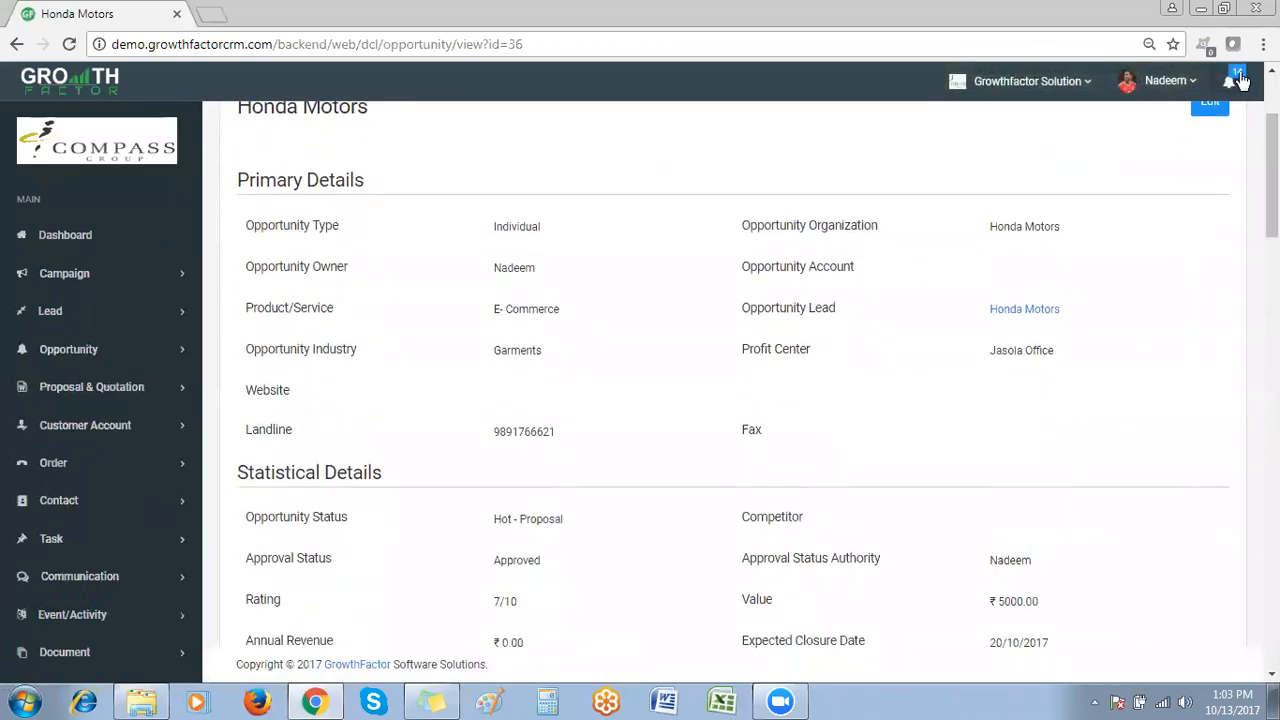
left_click(1238, 80)
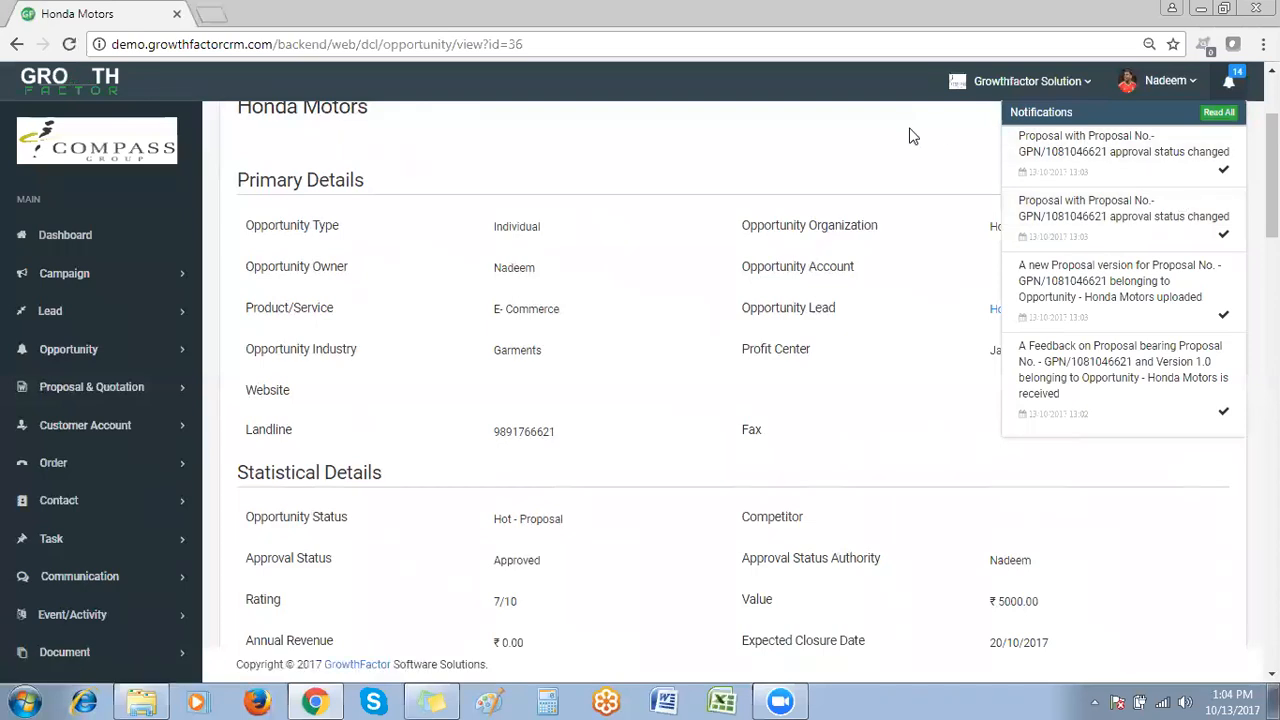
left_click(910, 135)
Review the Revised Commercial Proposal in the proposal attachments, including its send option, approval, status and actions, along with the contact person details
scroll(742, 394, "down", 10)
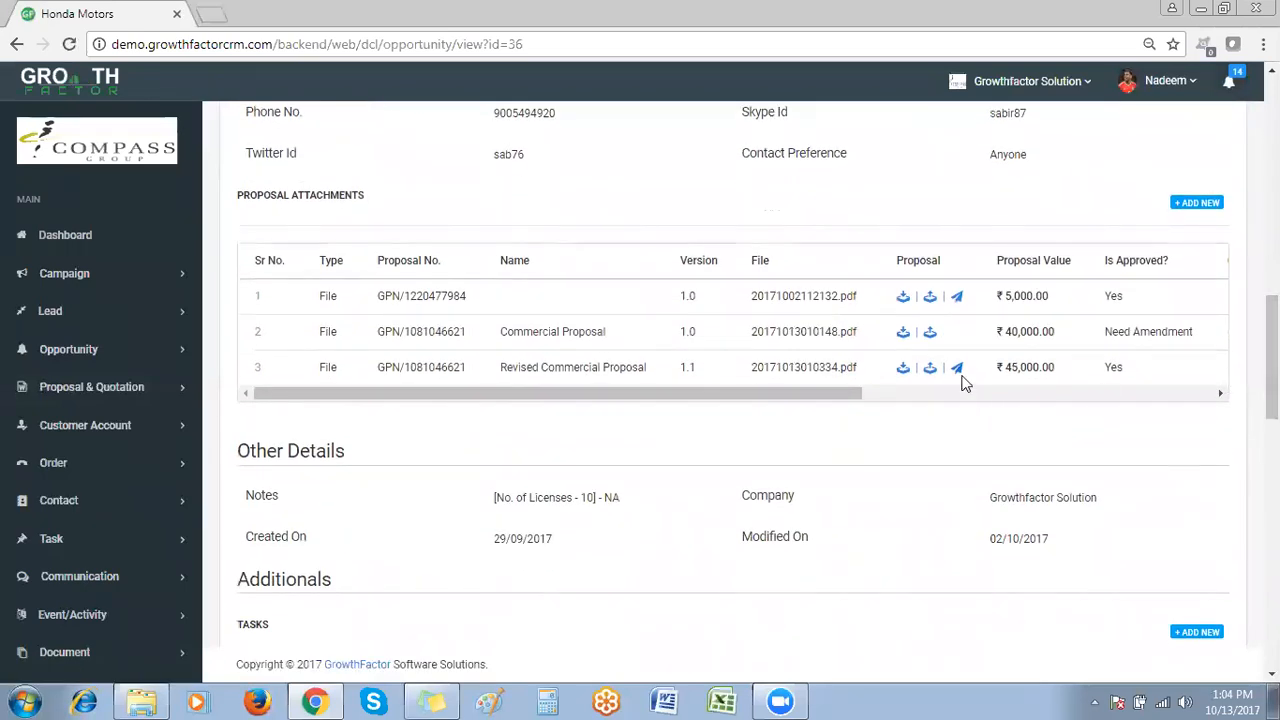
left_click_drag(860, 392, 908, 392)
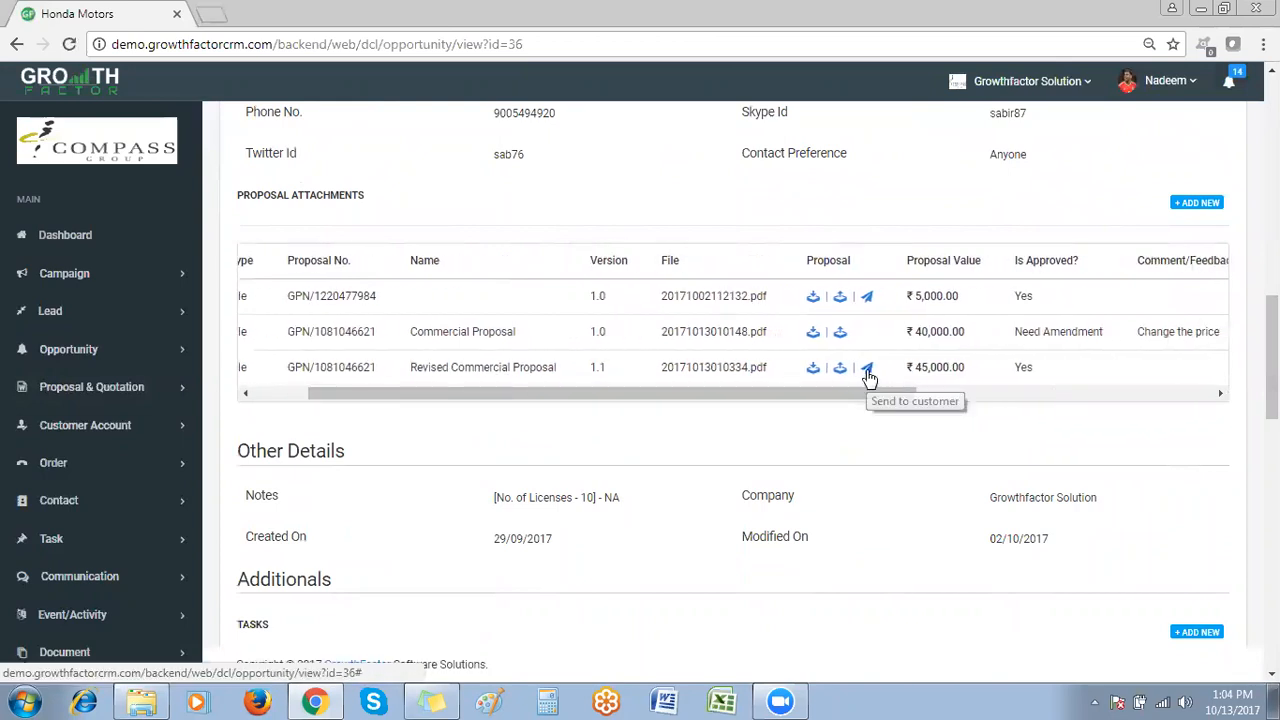
left_click_drag(862, 390, 1197, 400)
scroll(1123, 317, "down", 1)
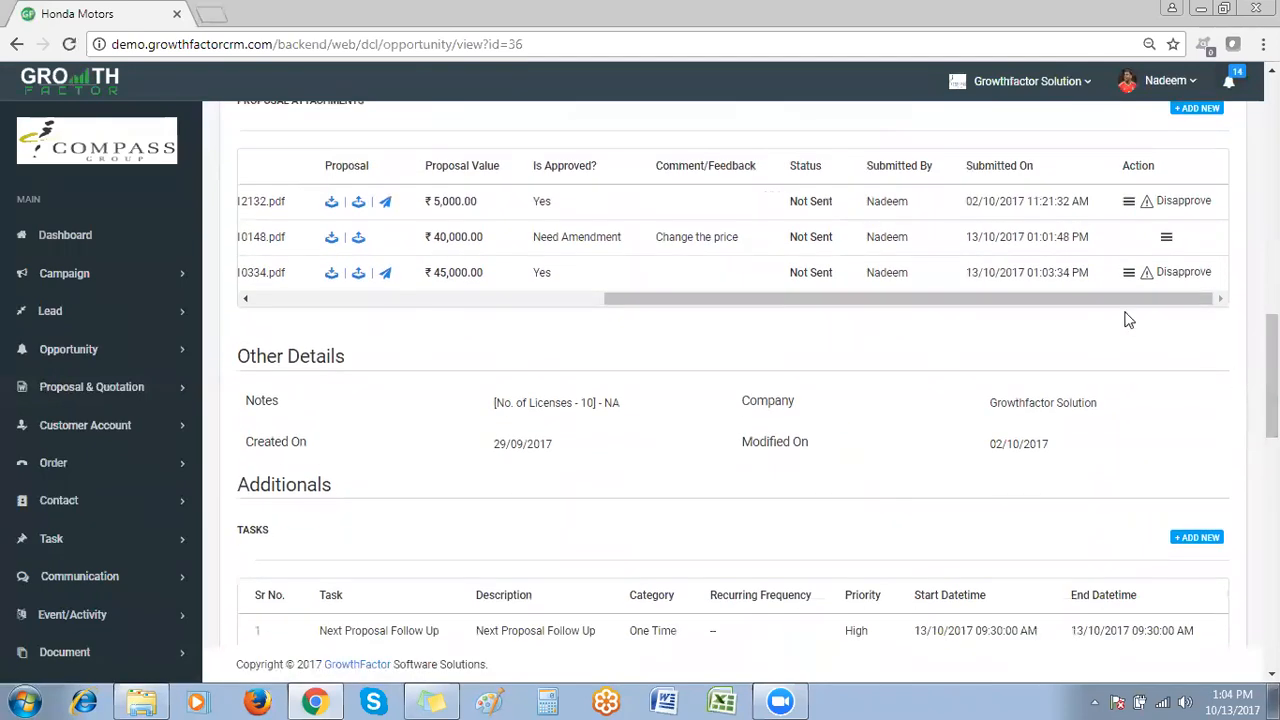
left_click_drag(893, 322, 810, 318)
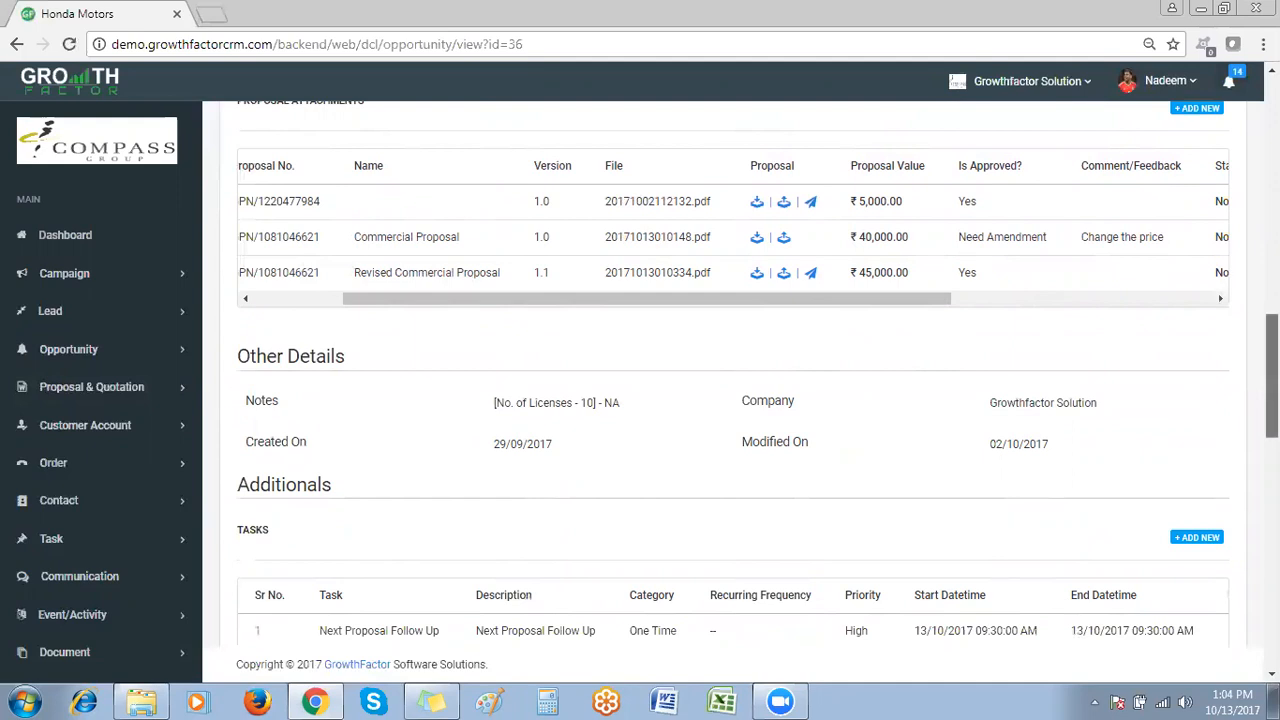
scroll(1265, 375, "up", 3)
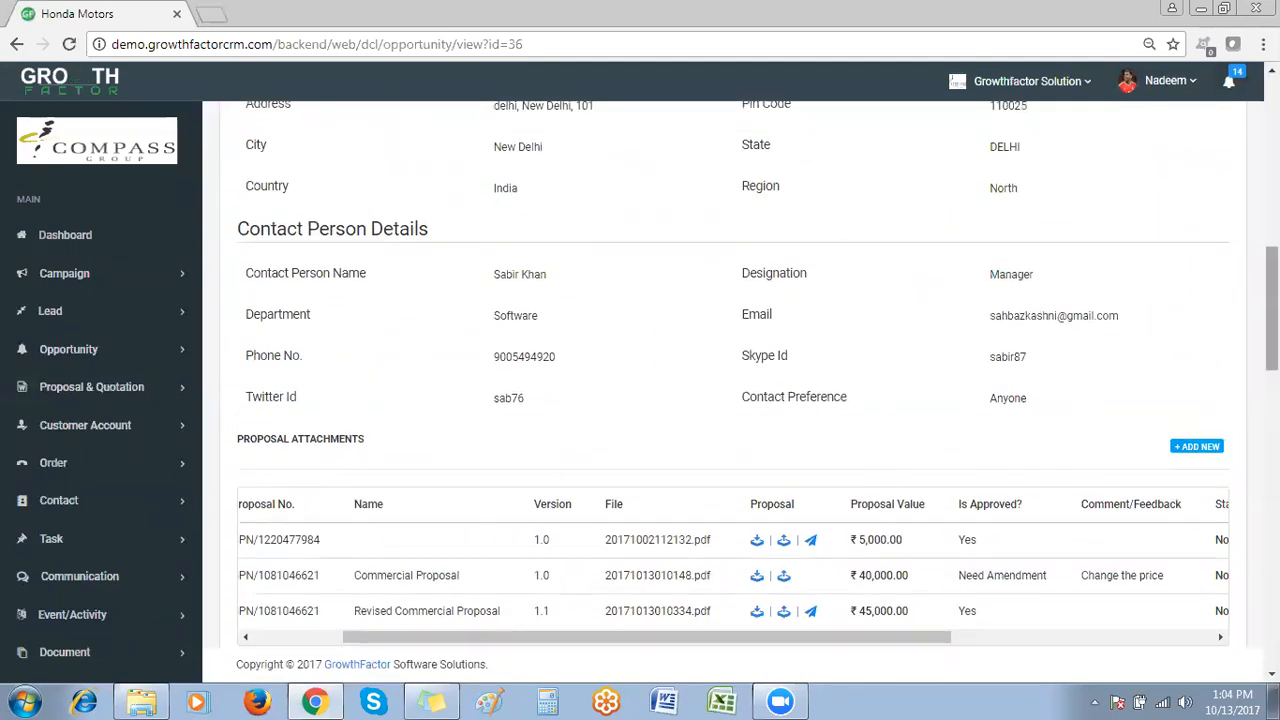
scroll(966, 451, "down", 1)
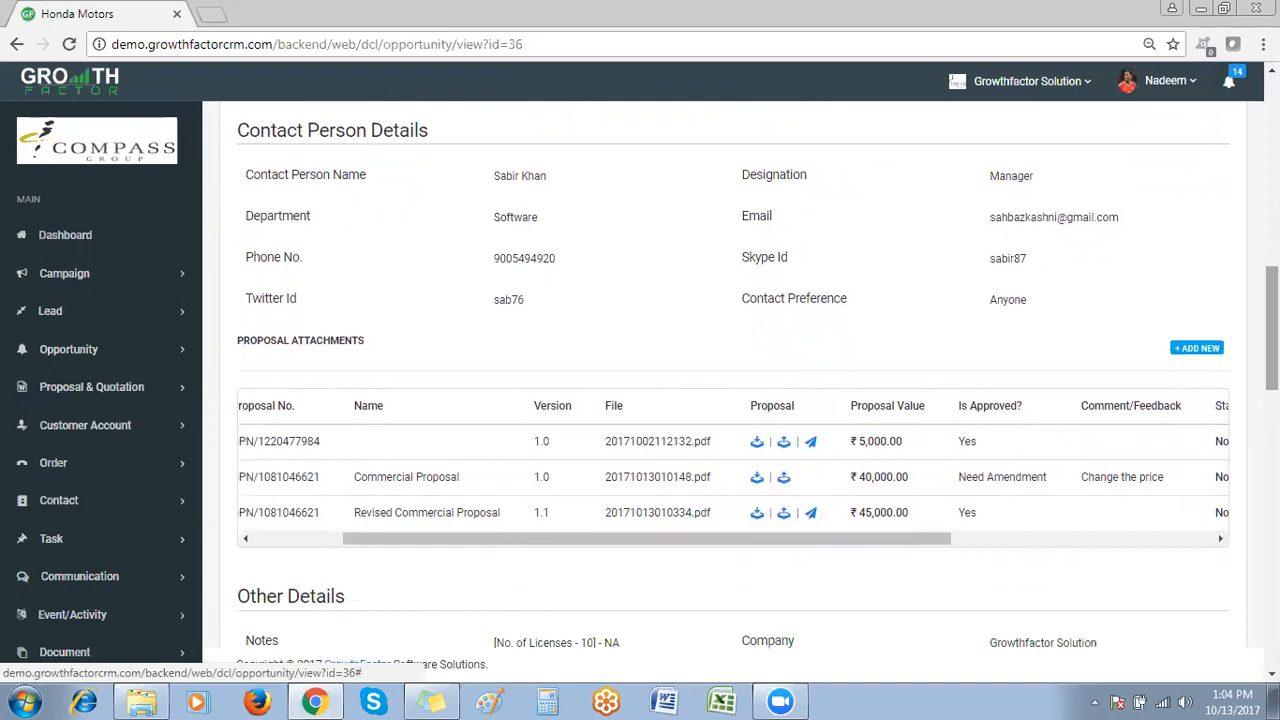
scroll(640, 380, "down", 2)
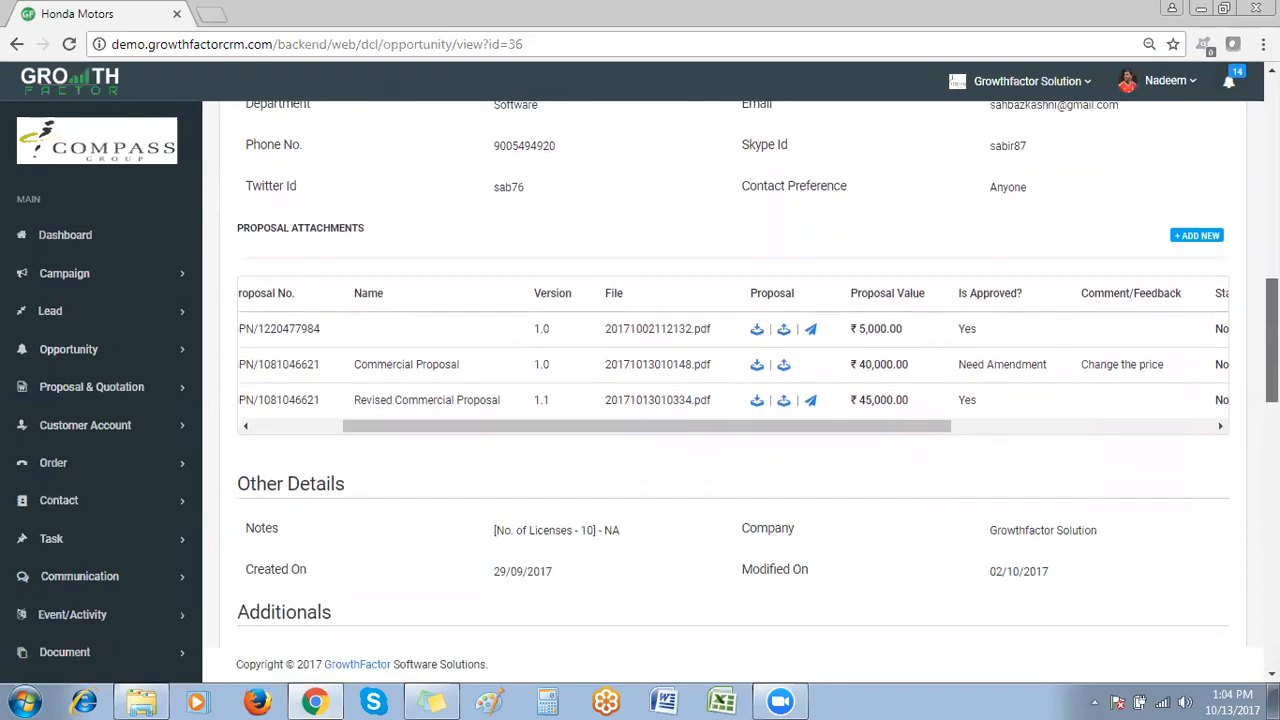
left_click_drag(1272, 357, 1272, 354)
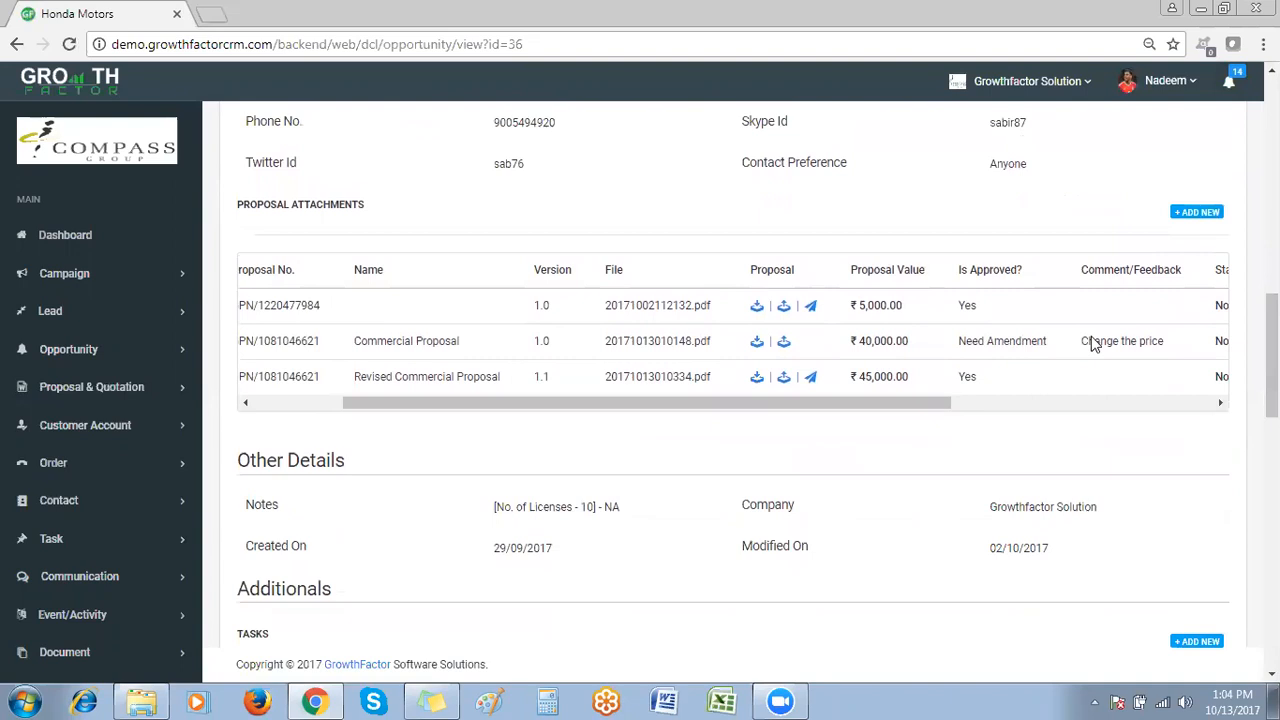
Open the form for sending the Revised Commercial Proposal to the customer, try the first CC recipient, and cancel it
left_click(811, 378)
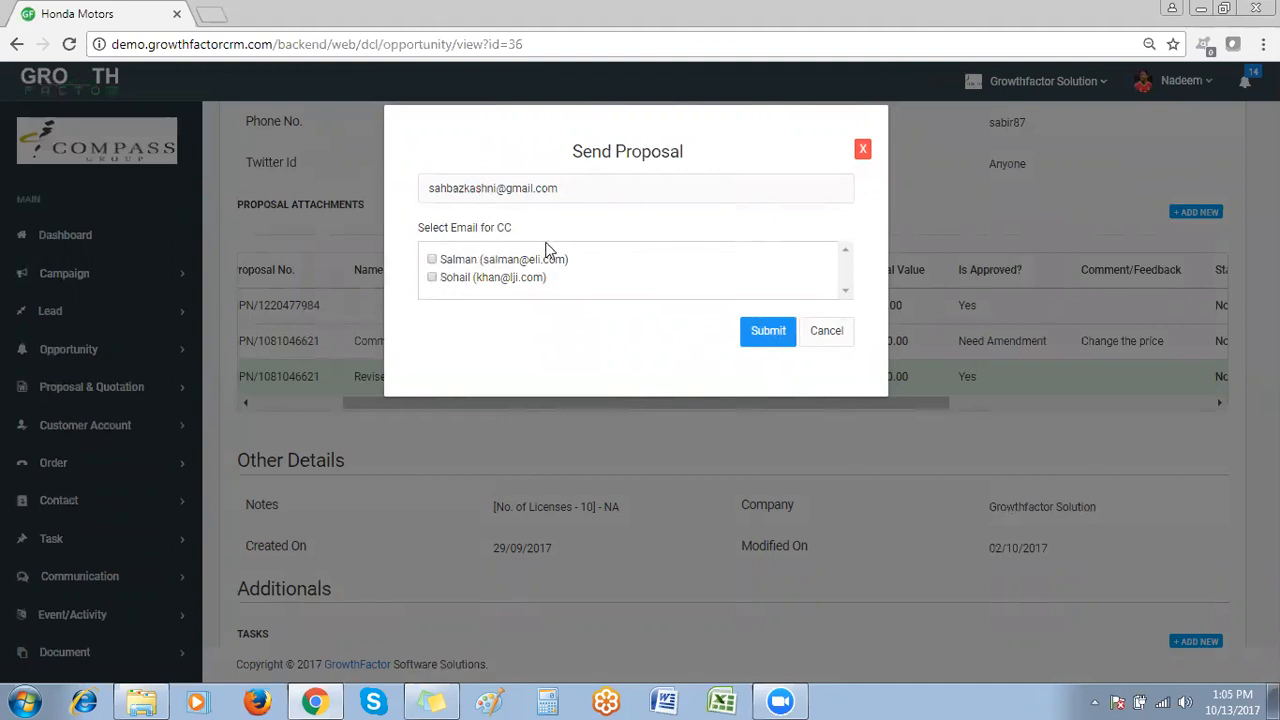
left_click(432, 259)
left_click(432, 260)
left_click(821, 334)
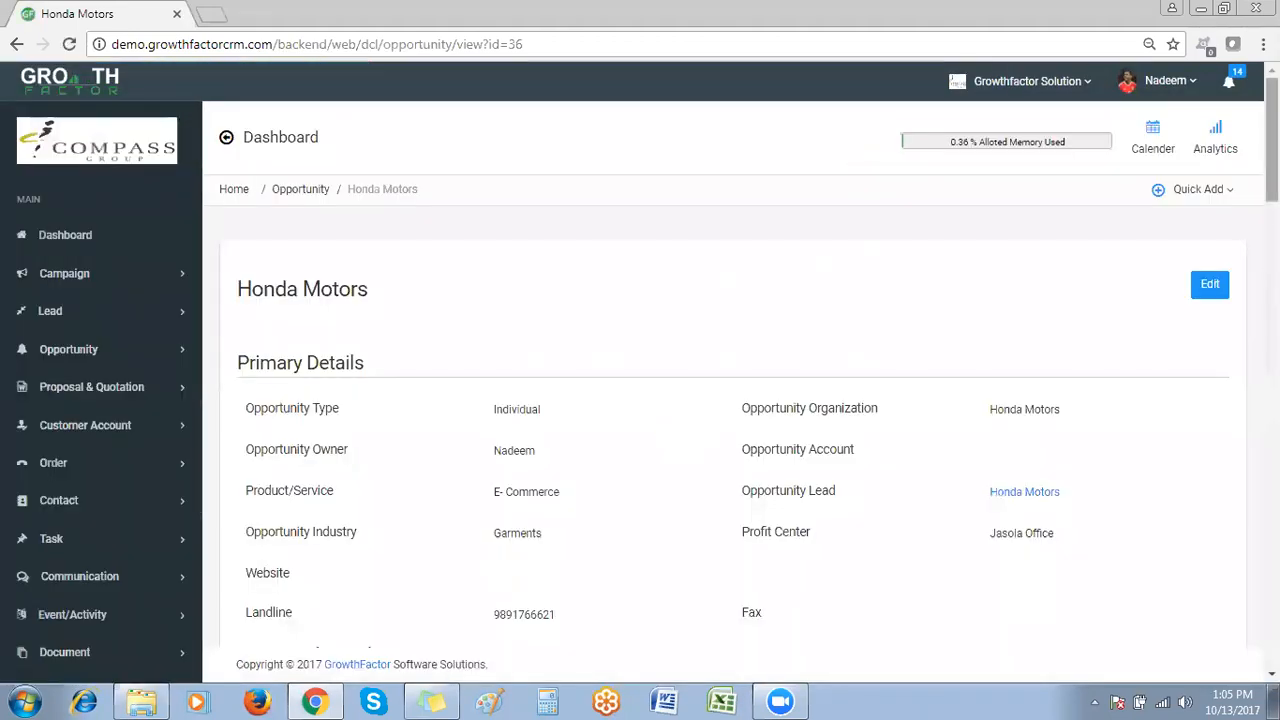
Start a new proposal of type Template from the proposal attachments and choose the available proposal template
scroll(733, 400, "down", 10)
scroll(1005, 326, "down", 3)
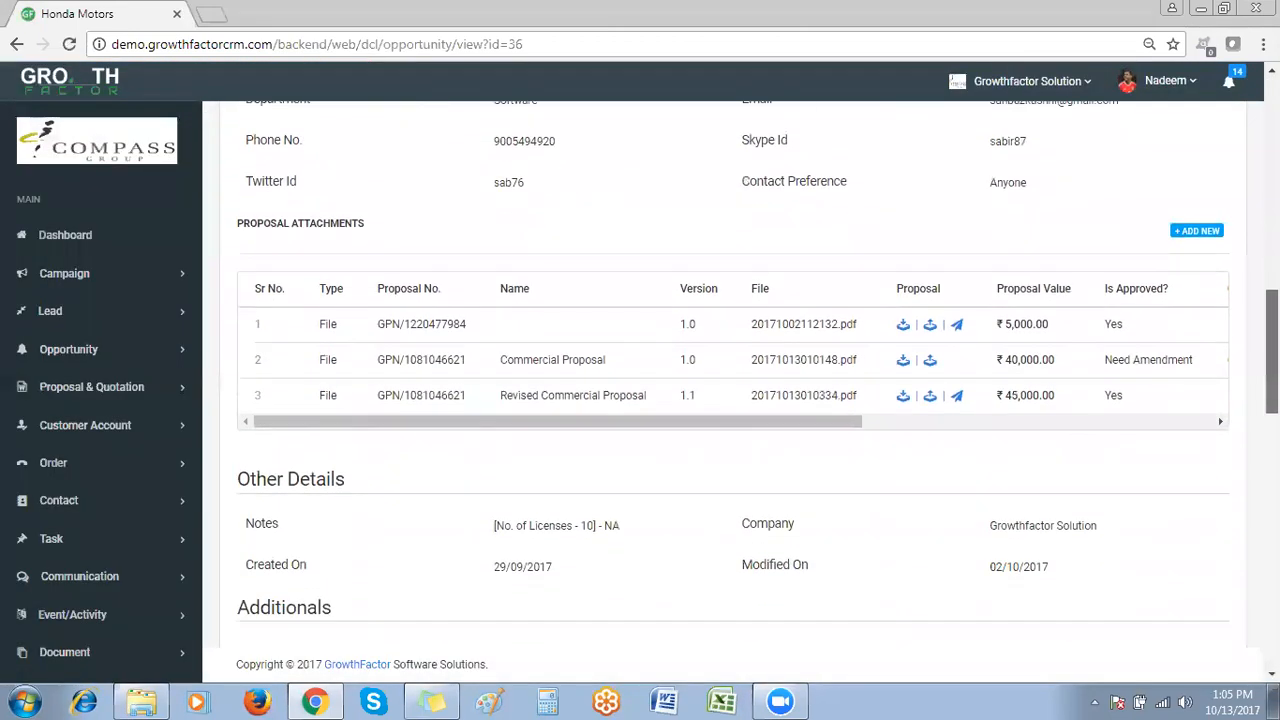
left_click_drag(836, 332, 967, 335)
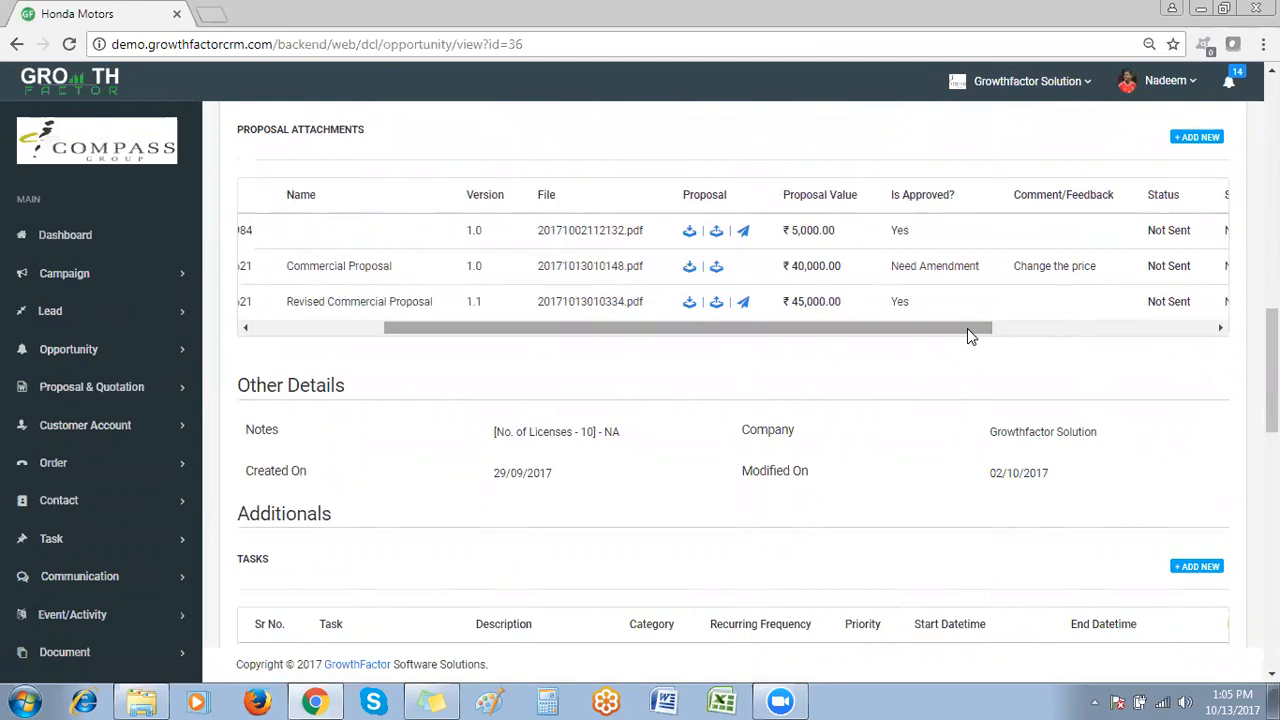
left_click_drag(967, 330, 834, 330)
mouse_move(1272, 370)
left_mouse_down()
mouse_move(1272, 344)
mouse_move(1272, 366)
left_mouse_up()
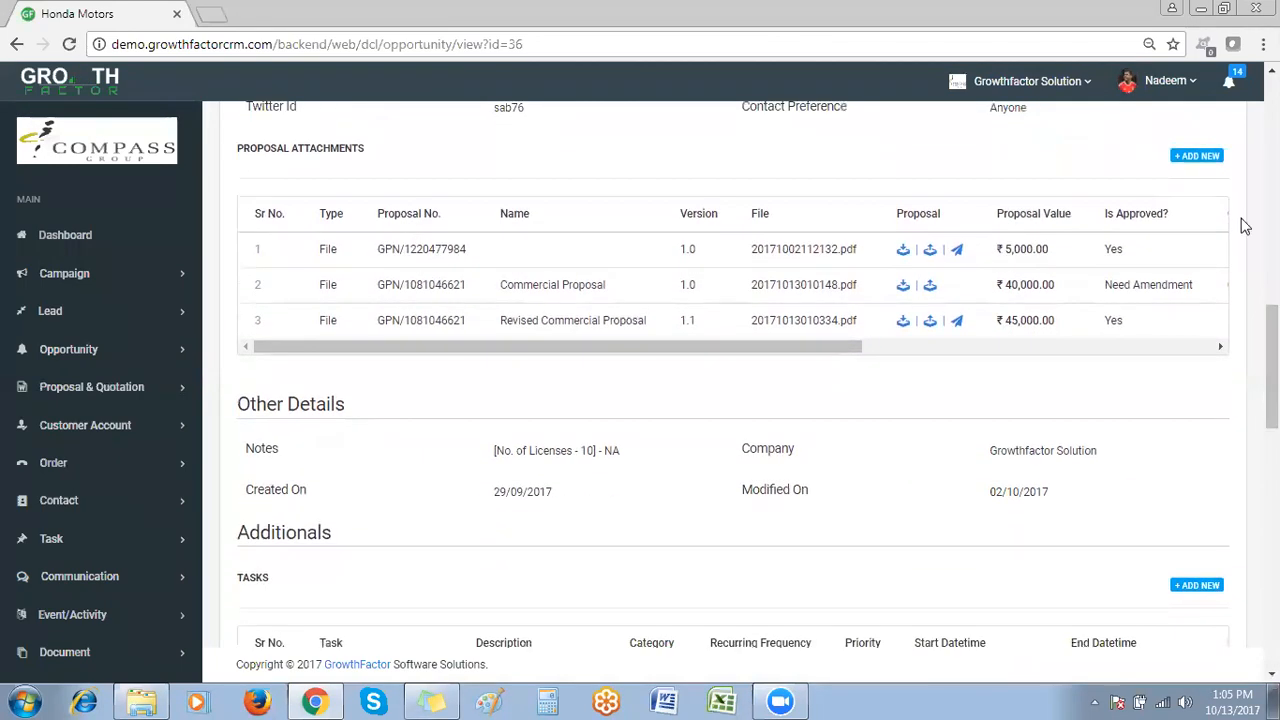
left_click(1196, 157)
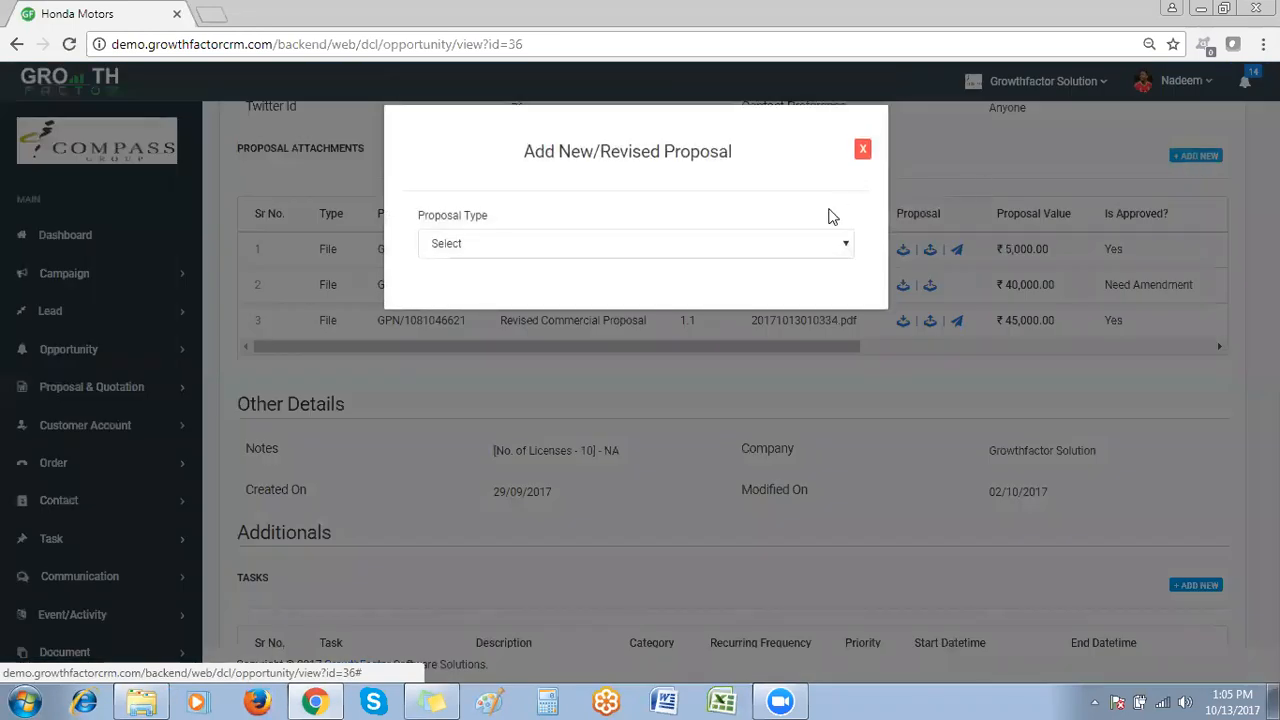
left_click(797, 246)
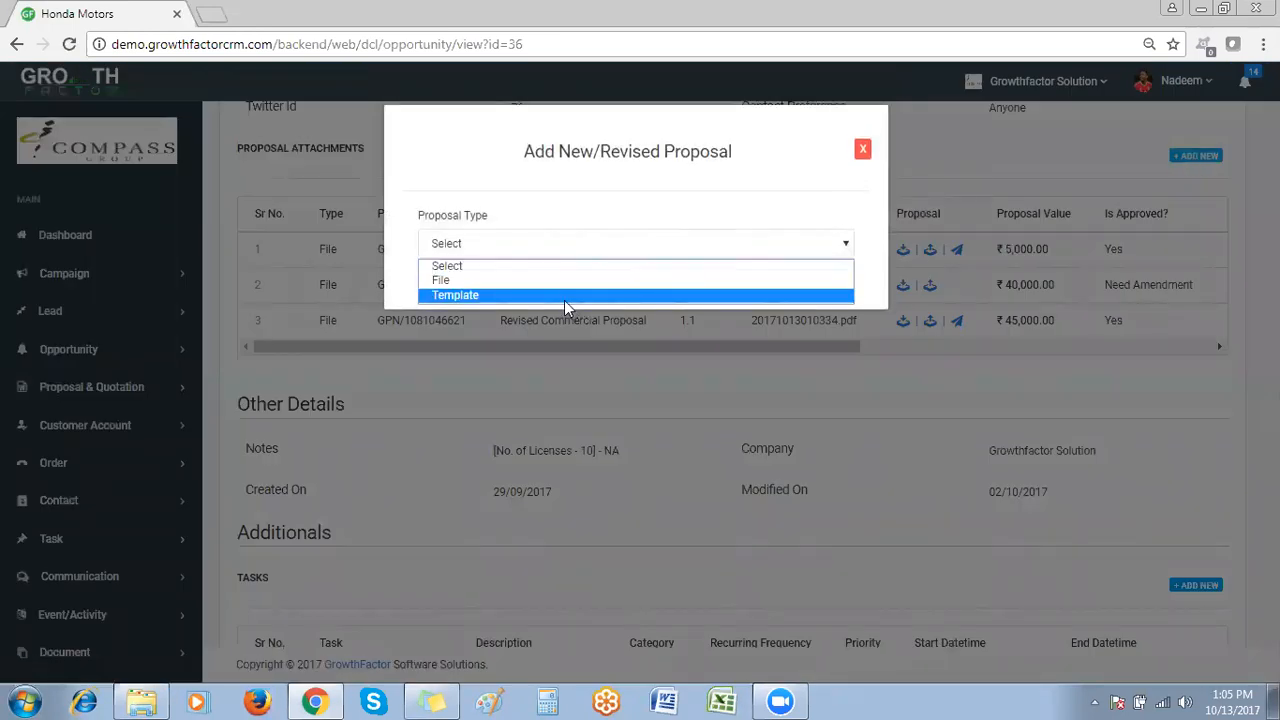
left_click(564, 296)
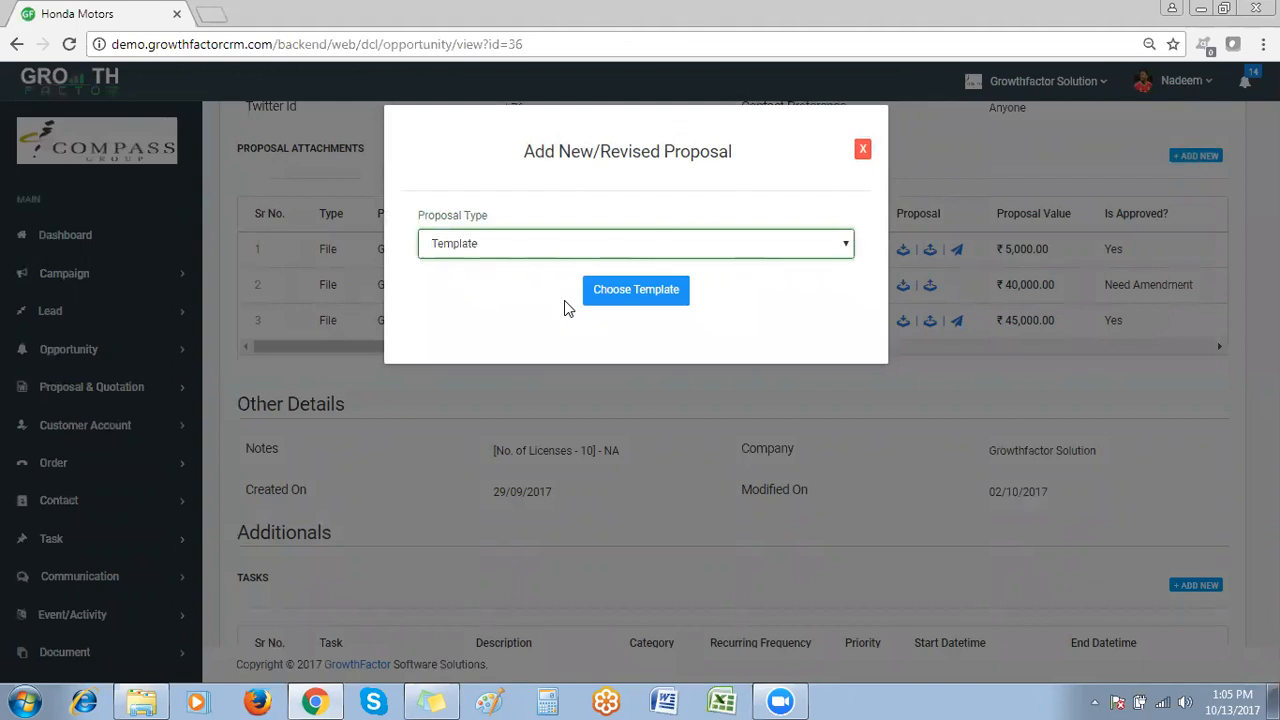
left_click(644, 293)
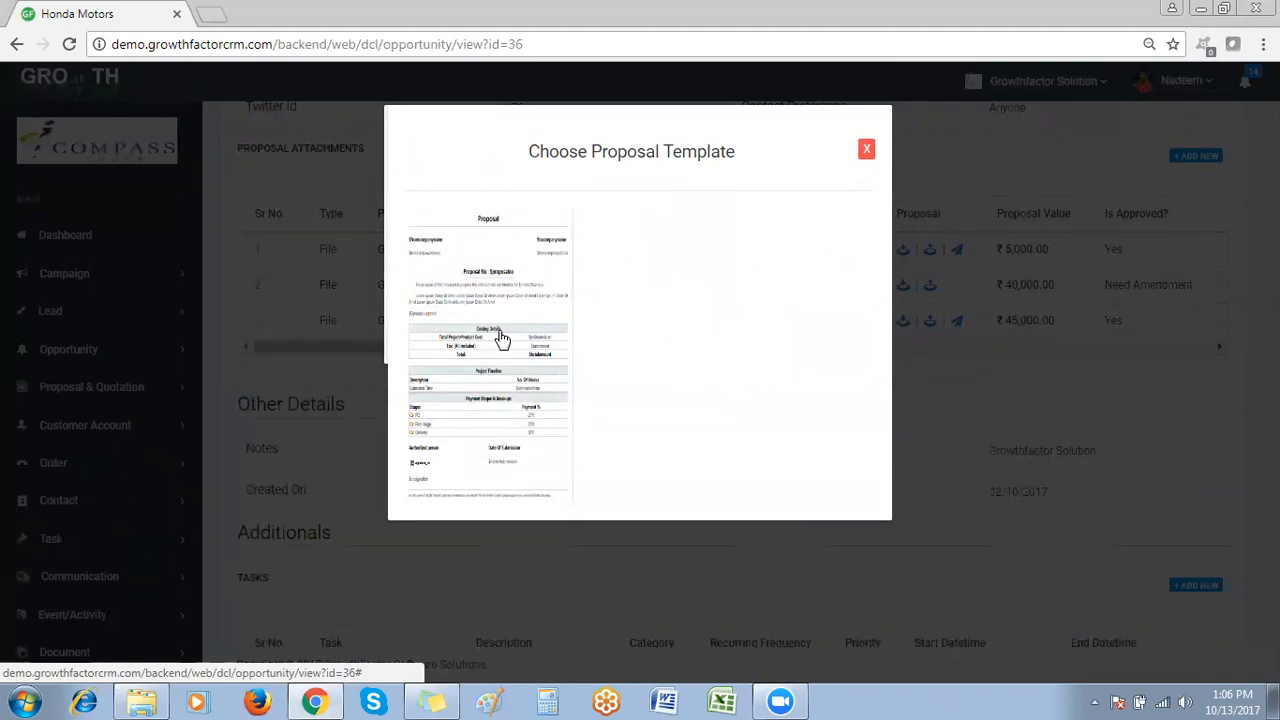
left_click(502, 340)
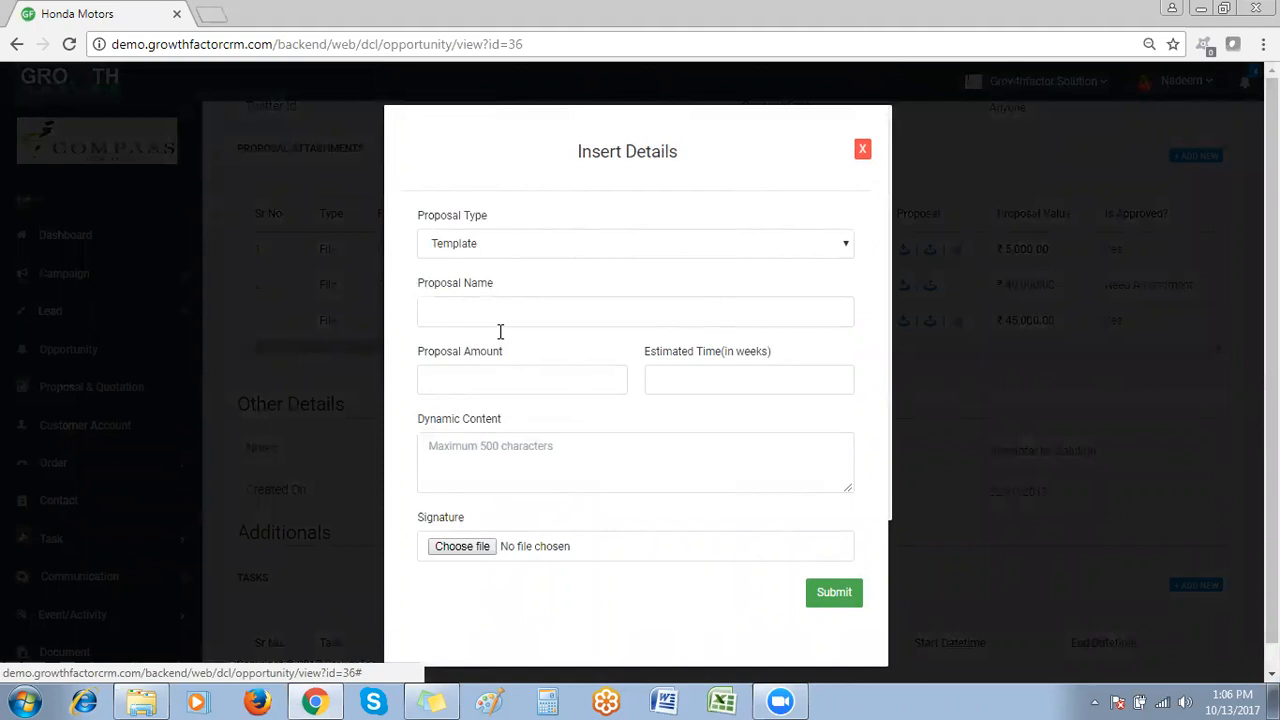
Fill in the name "Proposal", amount 30000.00 and estimated time 2 weeks for the template proposal, and close the forms without submitting
left_click(522, 314)
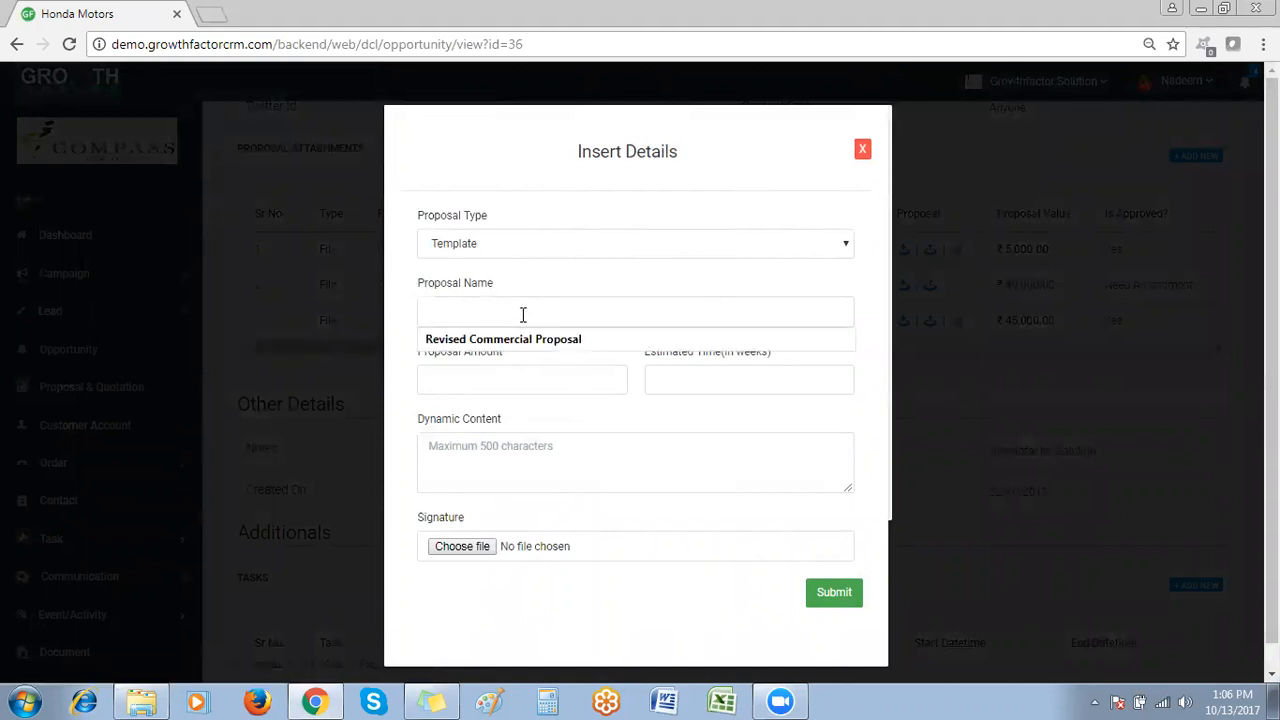
type("Proposal")
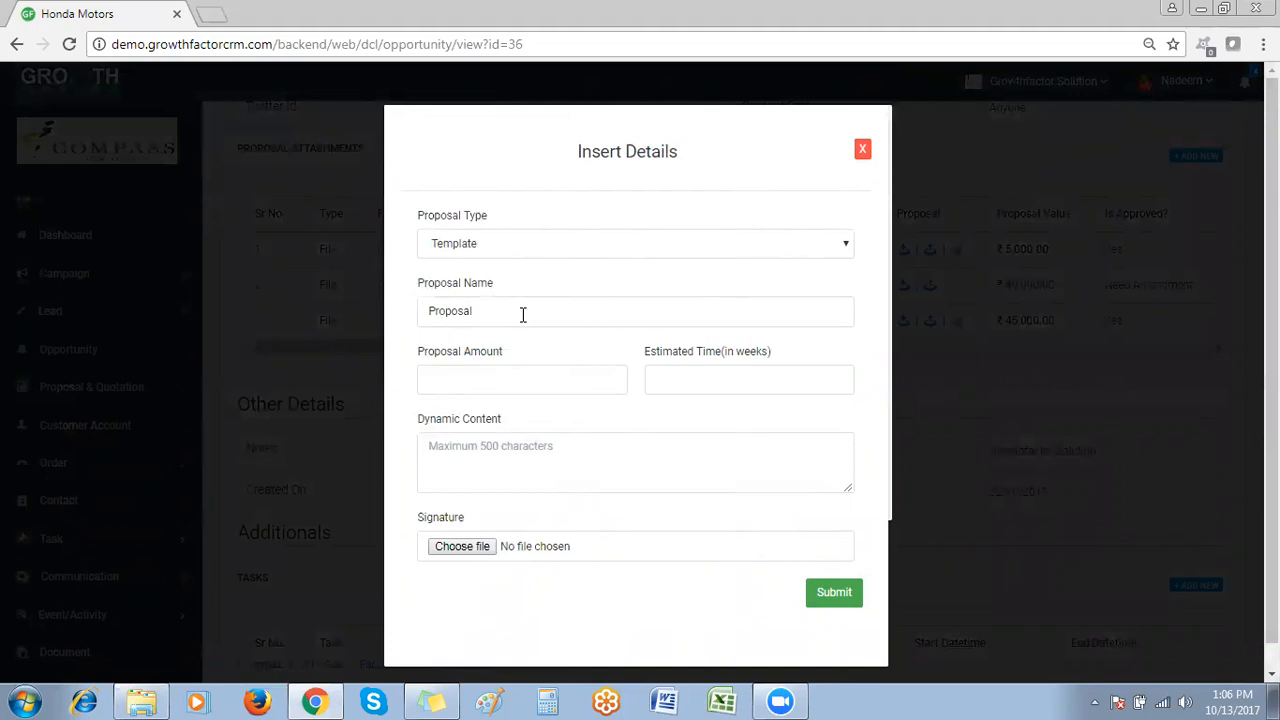
left_click(509, 382)
type("30000.00")
left_click(689, 384)
type("2")
key("Tab")
left_click(863, 150)
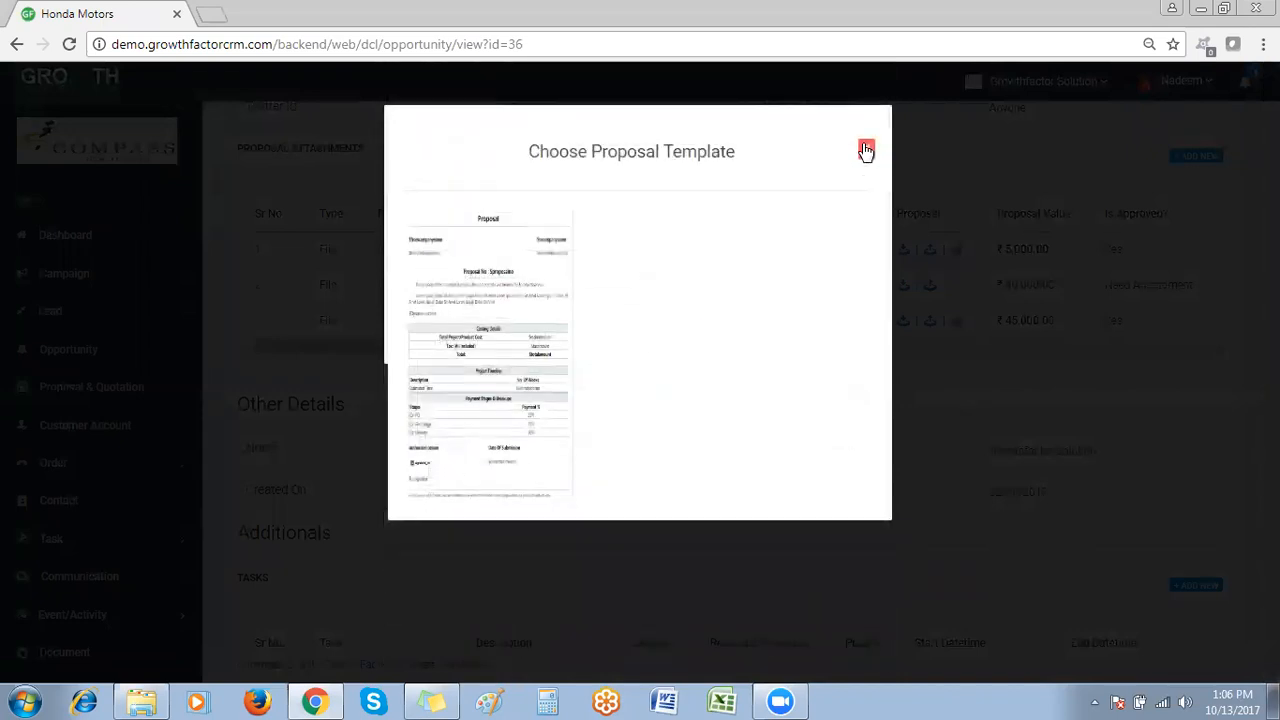
left_click(863, 150)
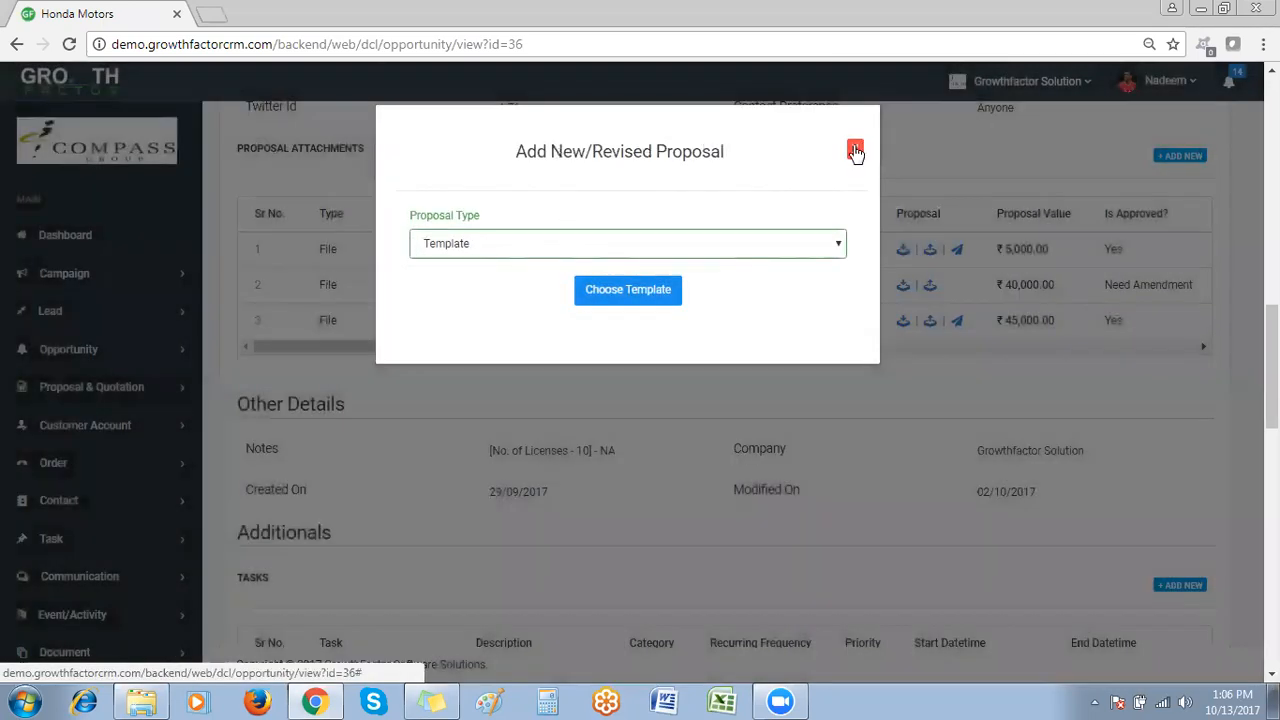
left_click(860, 150)
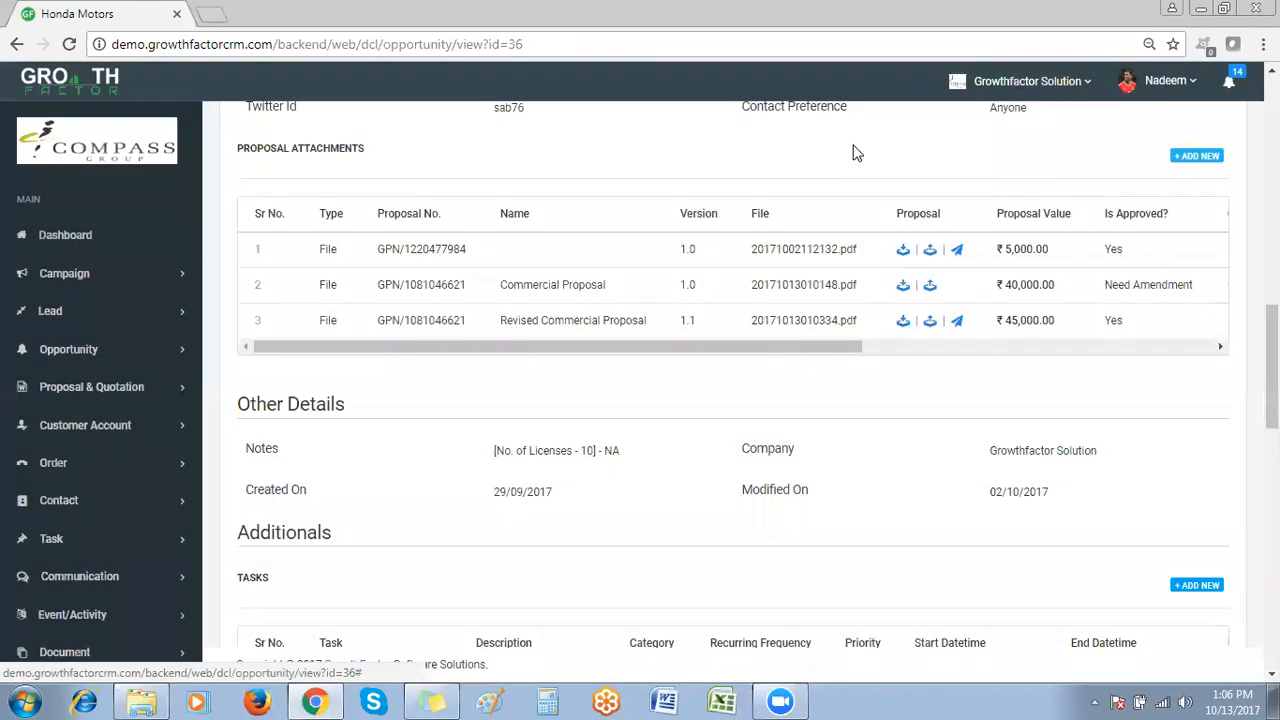
Open the Proposal & Quotation management list and show 50 entries per page
left_click(88, 392)
left_click(96, 431)
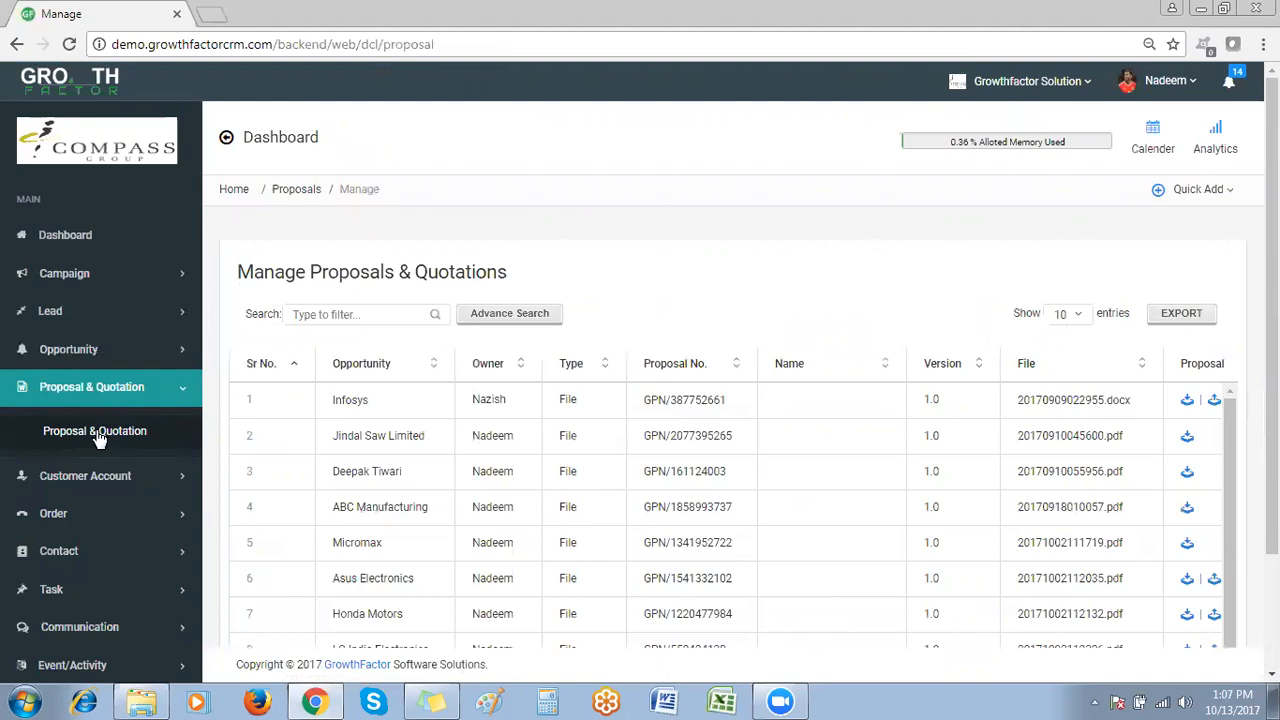
scroll(1061, 245, "down", 1)
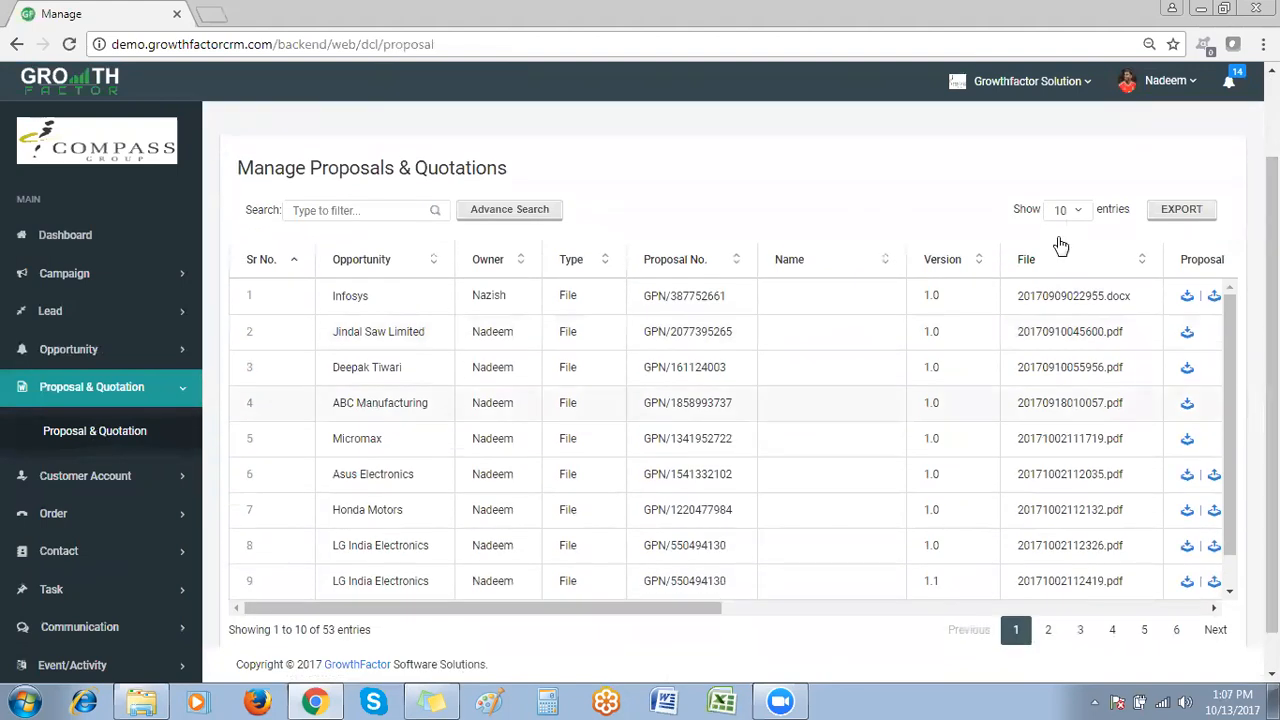
left_click(1066, 213)
left_click(1066, 292)
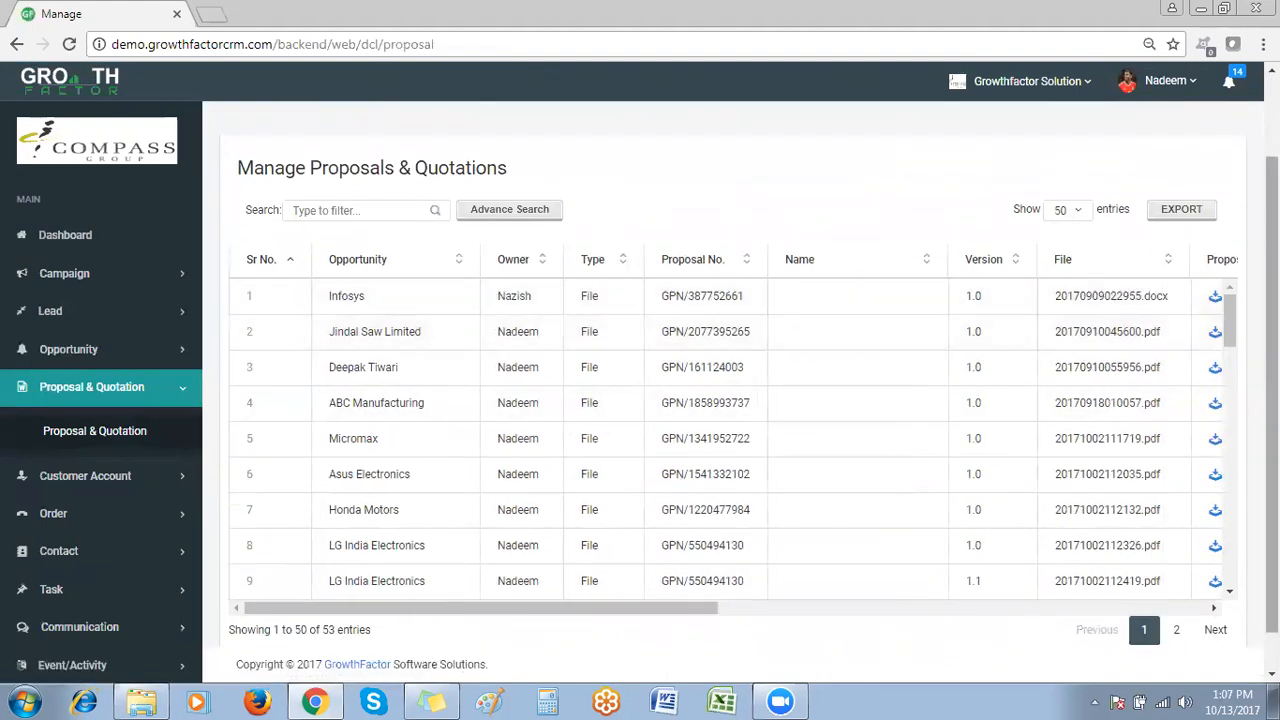
Examine the proposal options in the list, trying the view option on the Nayasa Plastics proposal and locating the Revised Commercial Proposal
left_click_drag(1230, 306, 1231, 357)
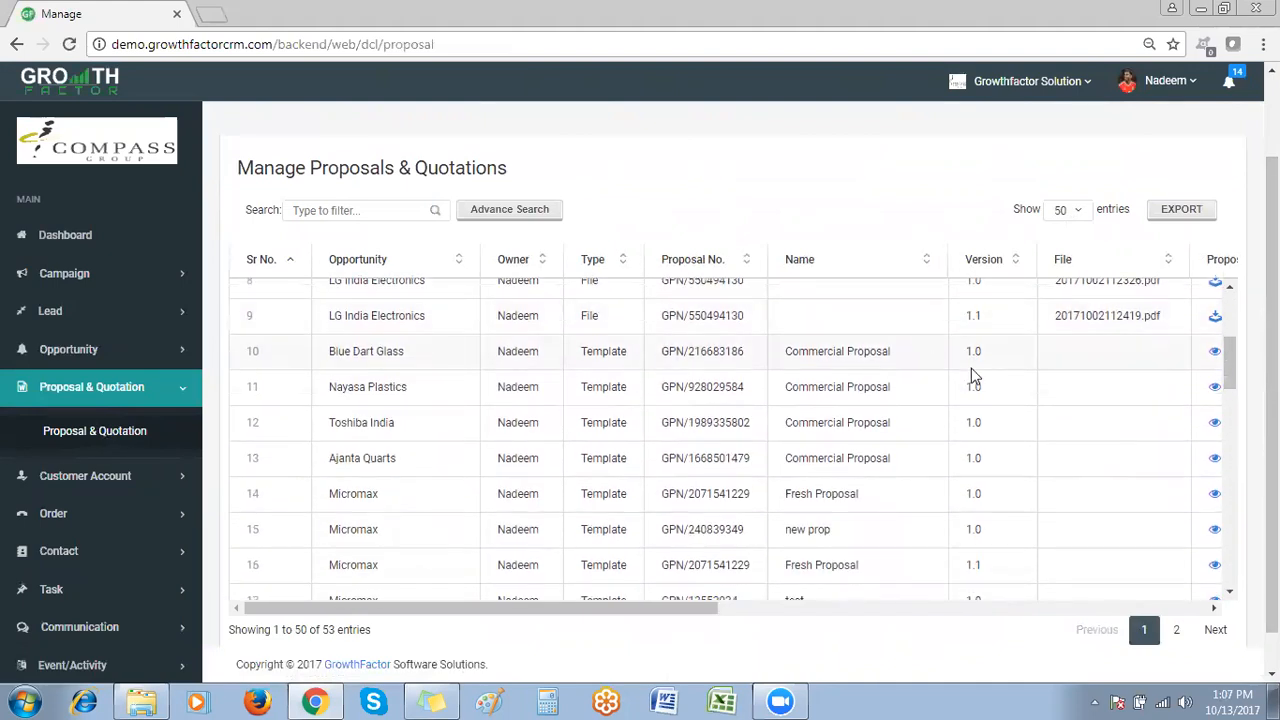
left_click_drag(658, 604, 846, 617)
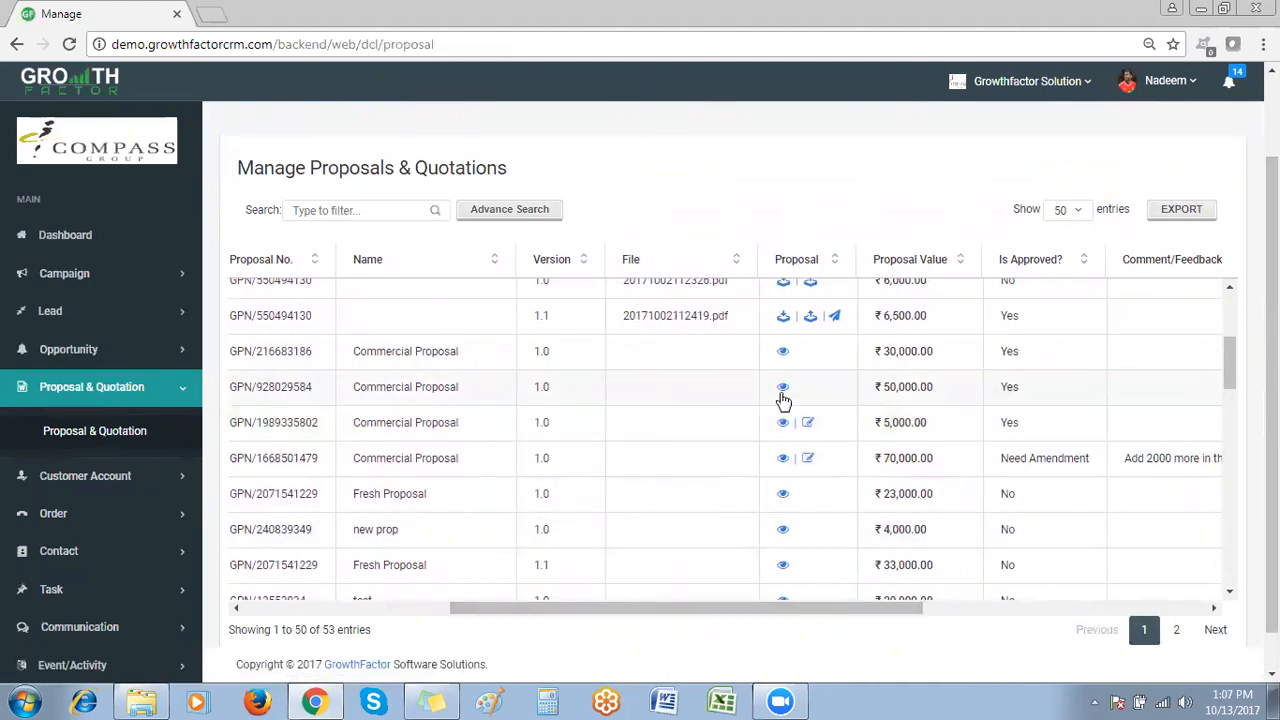
left_click(784, 390)
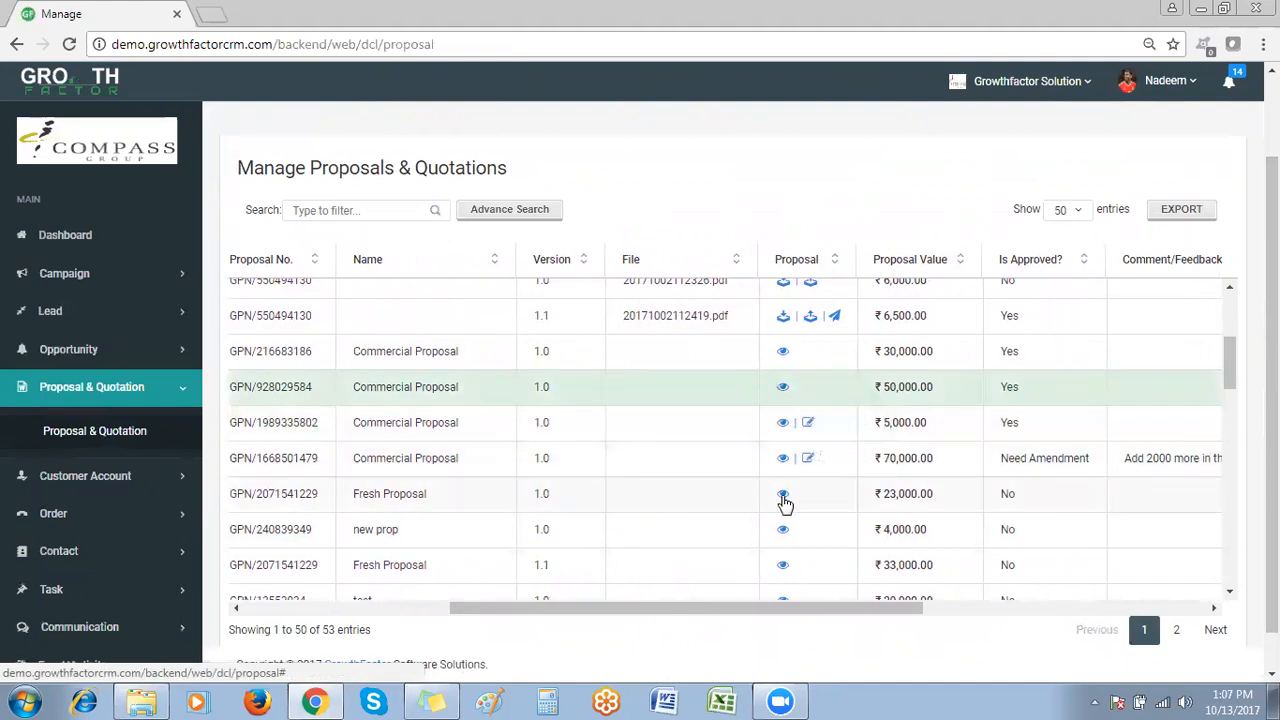
left_click_drag(1231, 387, 1231, 470)
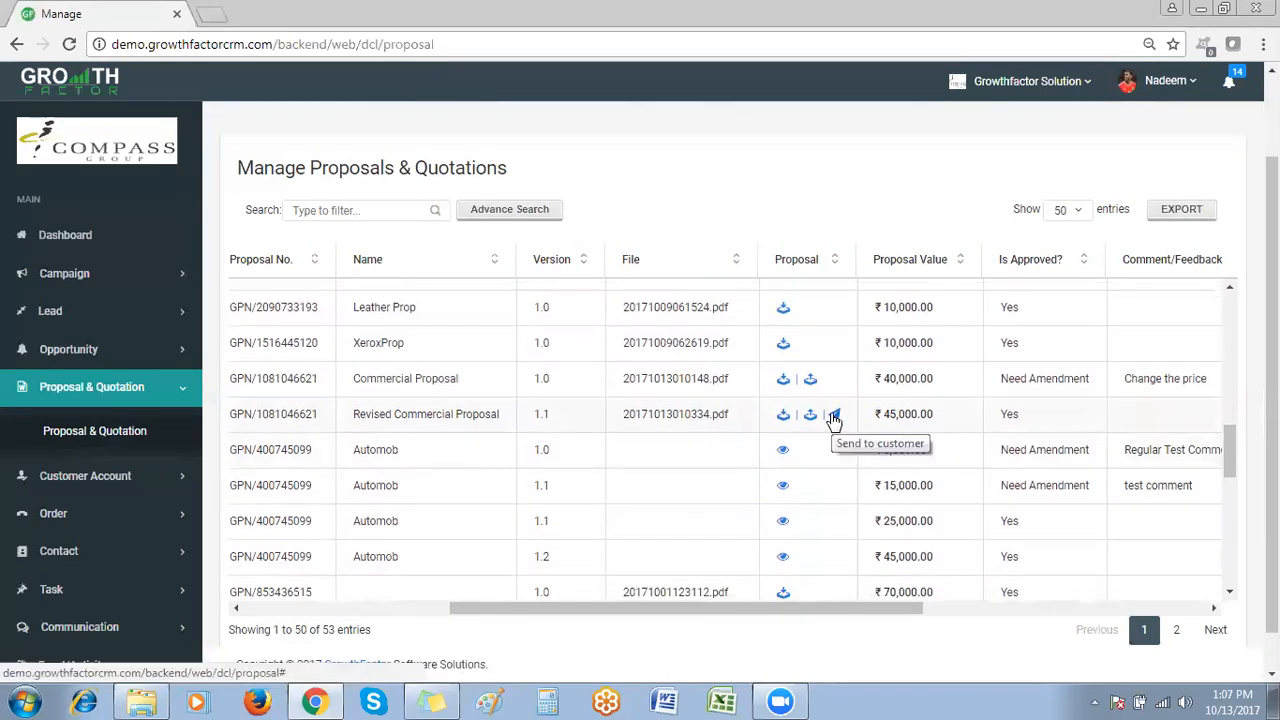
Open the view of the approved ₹30,000 Commercial Proposal for Lenovo from the proposal list
left_click_drag(1233, 470, 1233, 572)
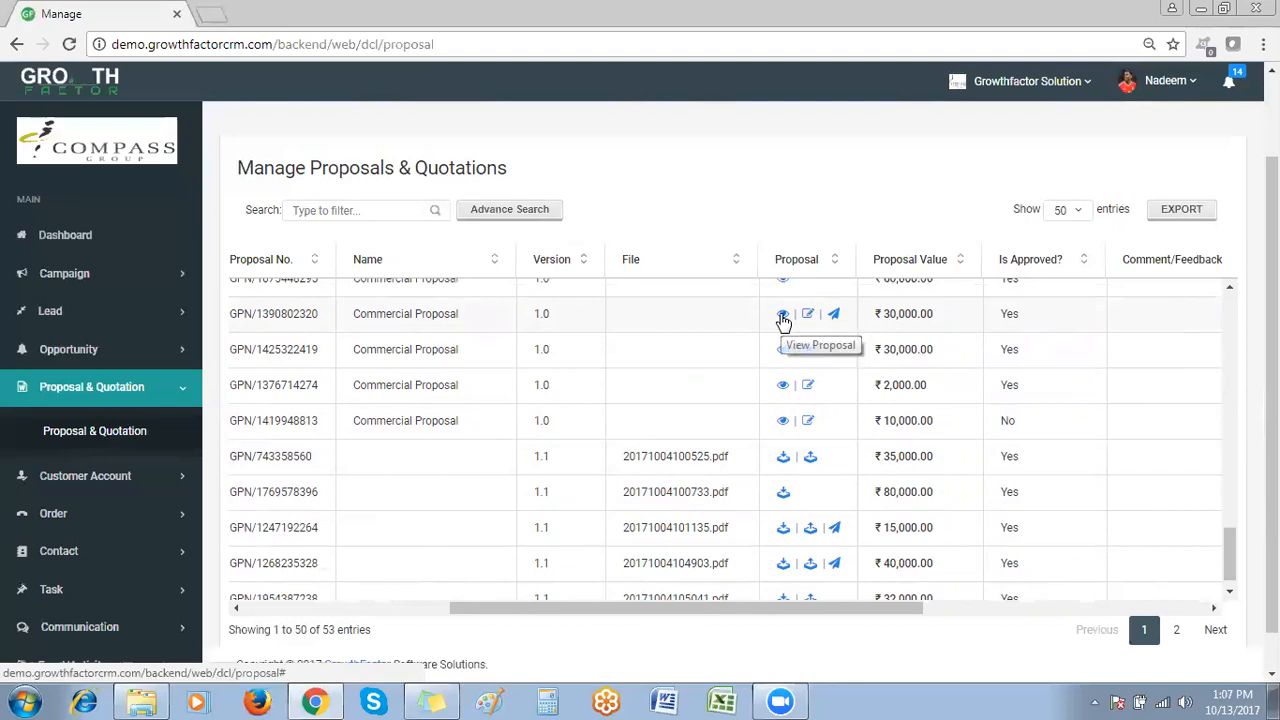
left_click(783, 316)
left_click_drag(1235, 557, 1234, 540)
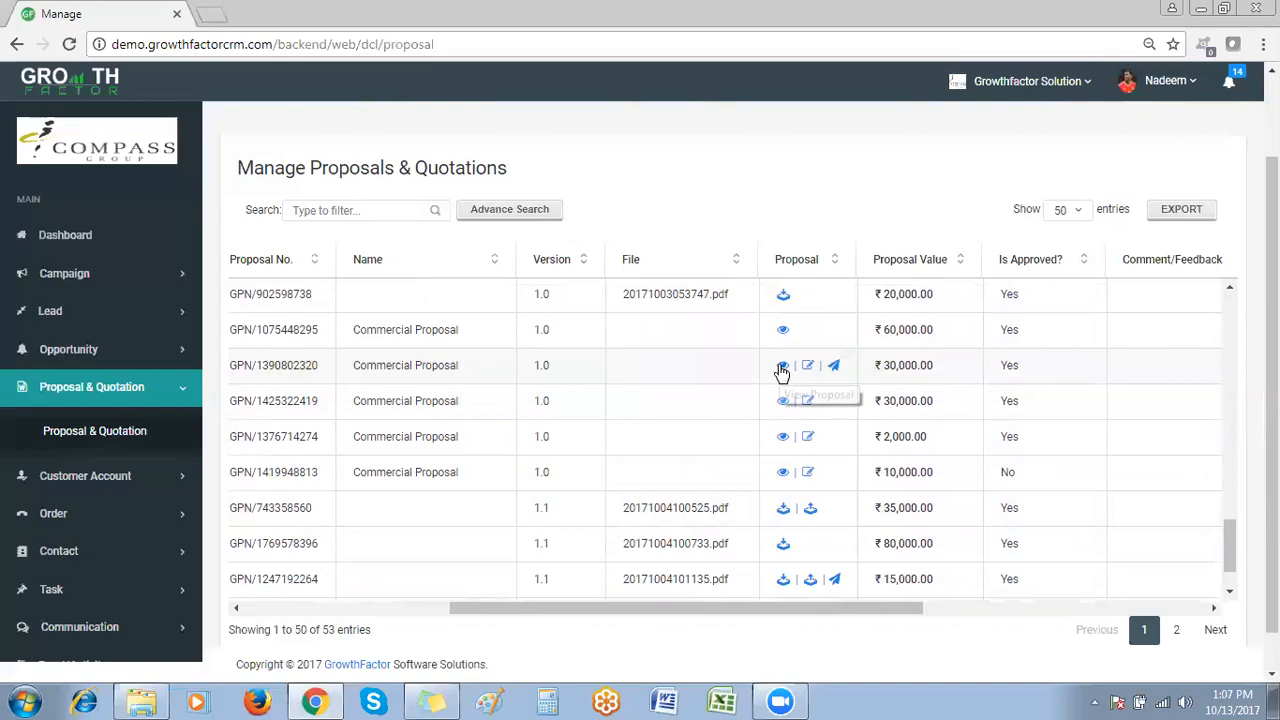
left_click(783, 366)
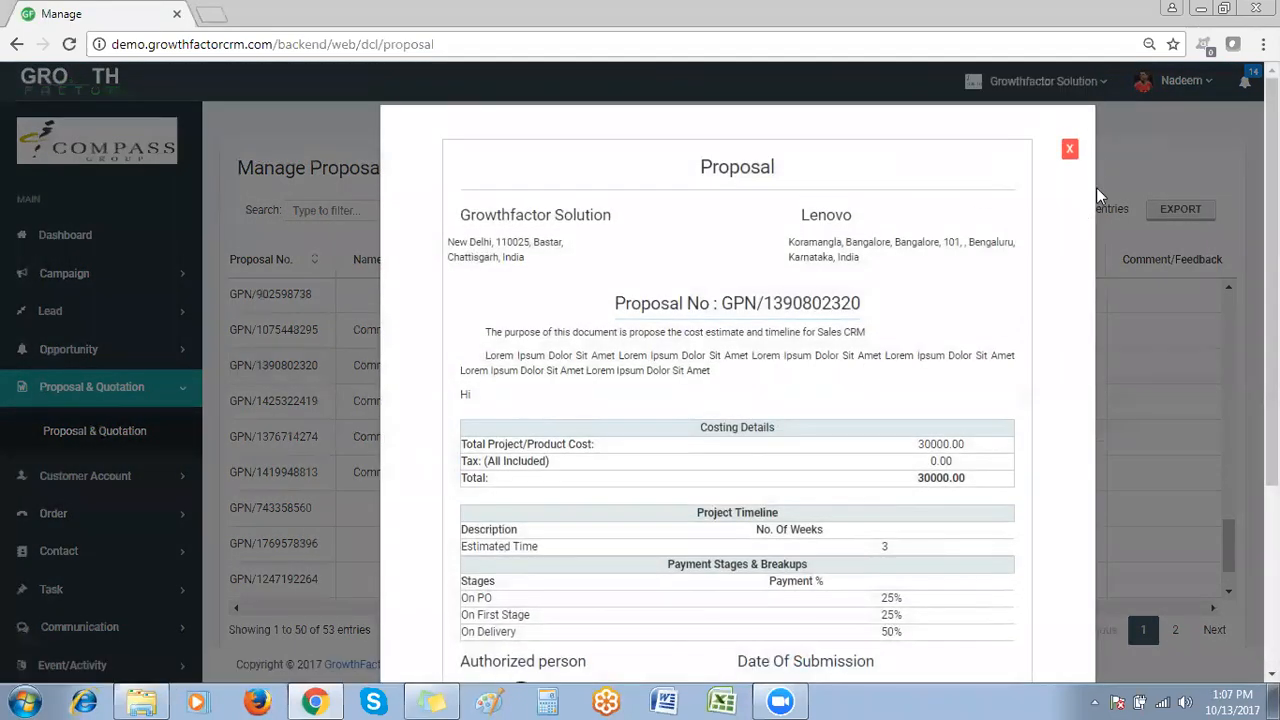
Examine the Lenovo proposal document from its heading through costing details, project timeline and payment stages to the signature and footer
scroll(737, 380, "down", 3)
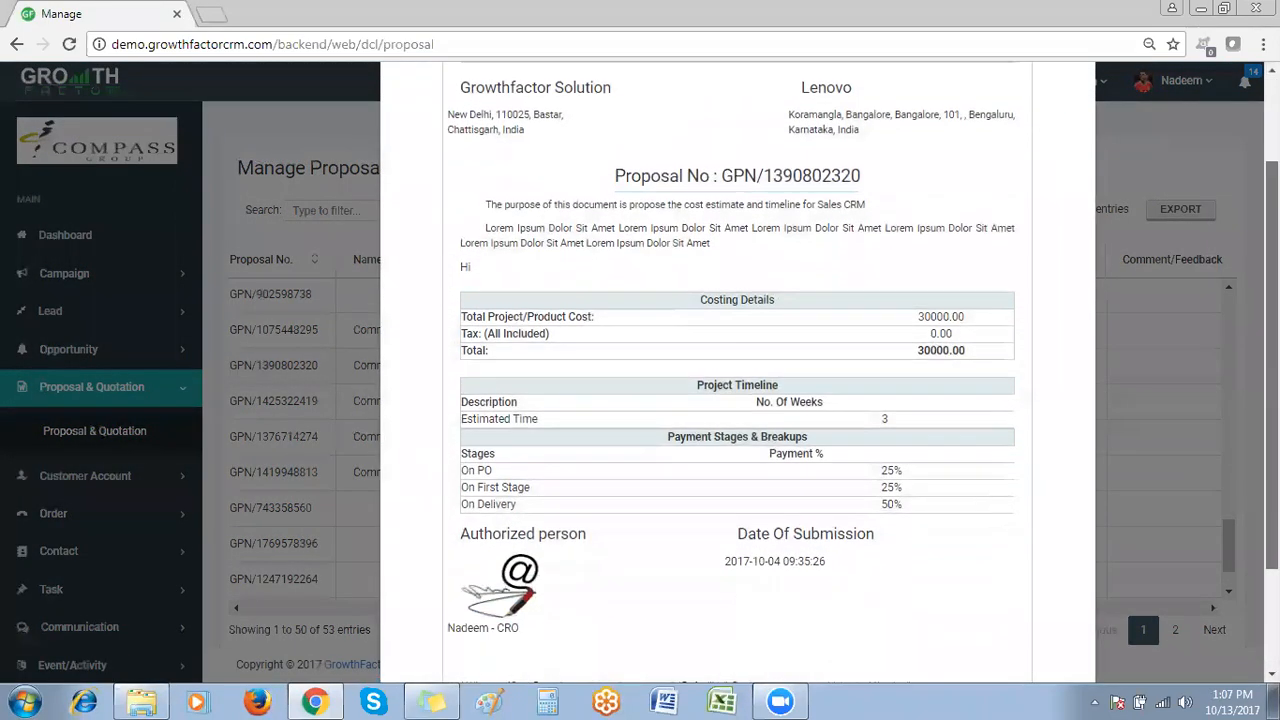
scroll(1151, 363, "up", 1)
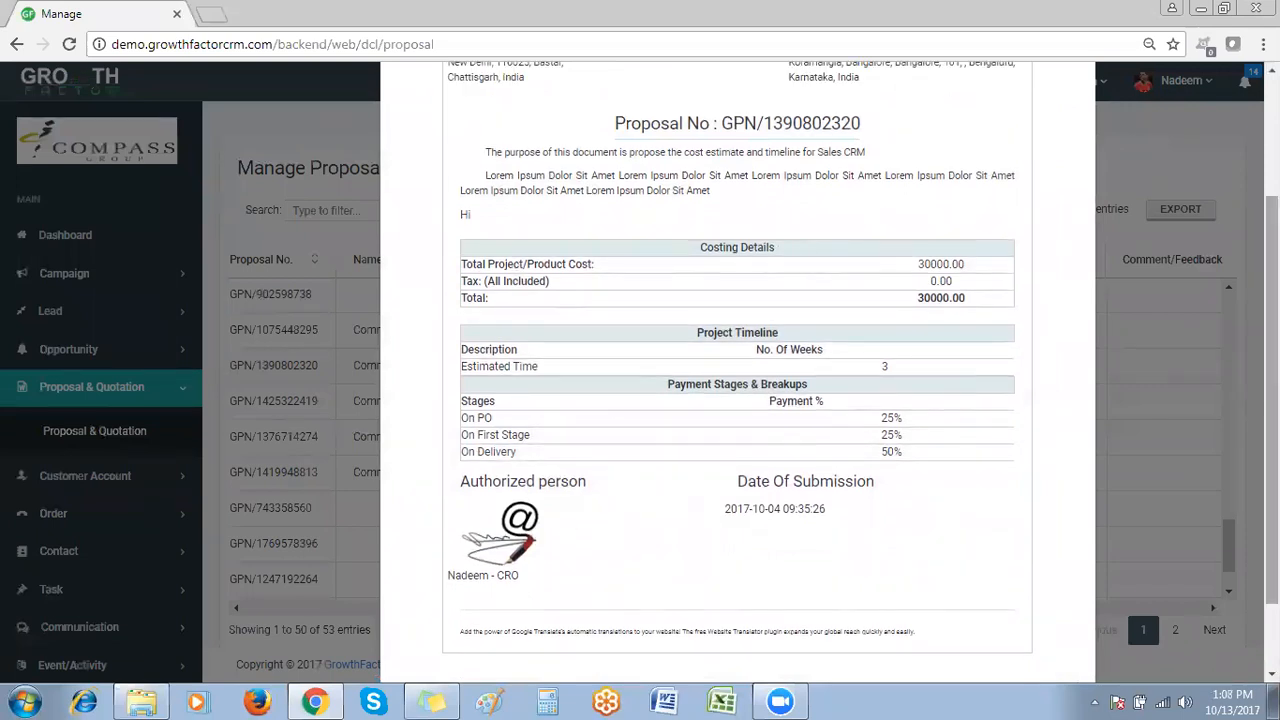
scroll(737, 380, "up", 2)
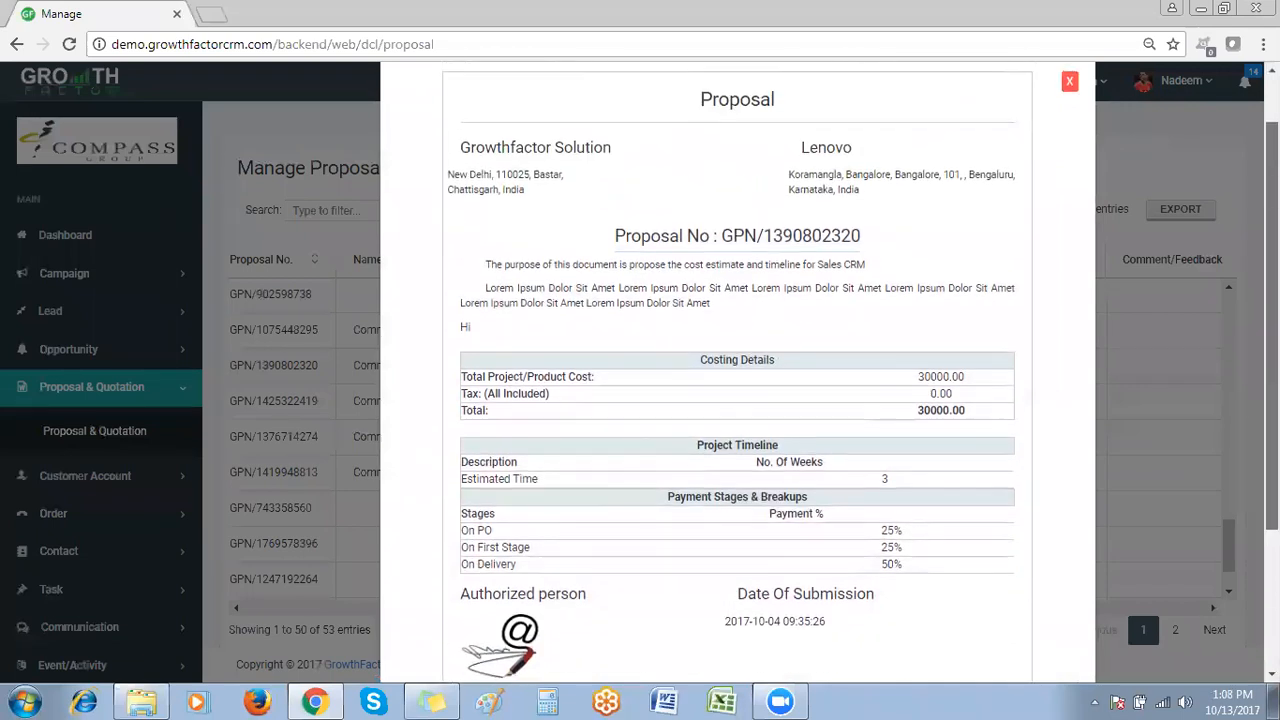
scroll(737, 380, "up", 1)
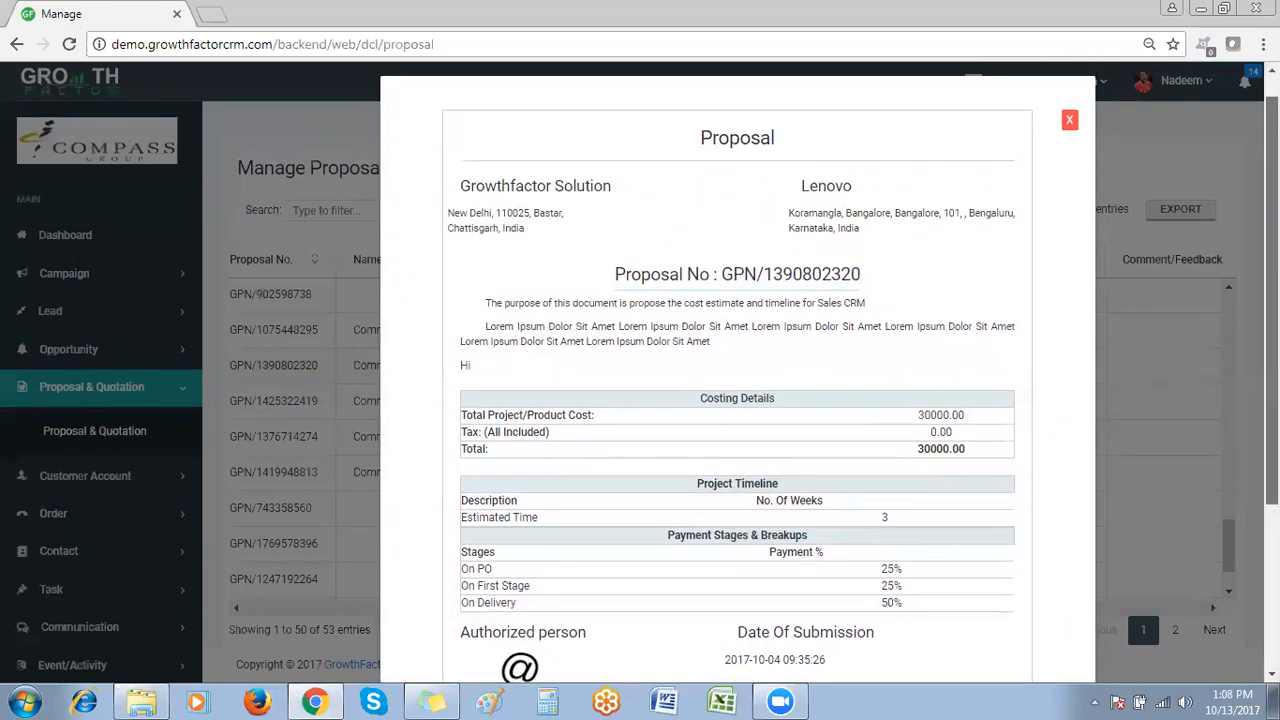
scroll(737, 380, "down", 1)
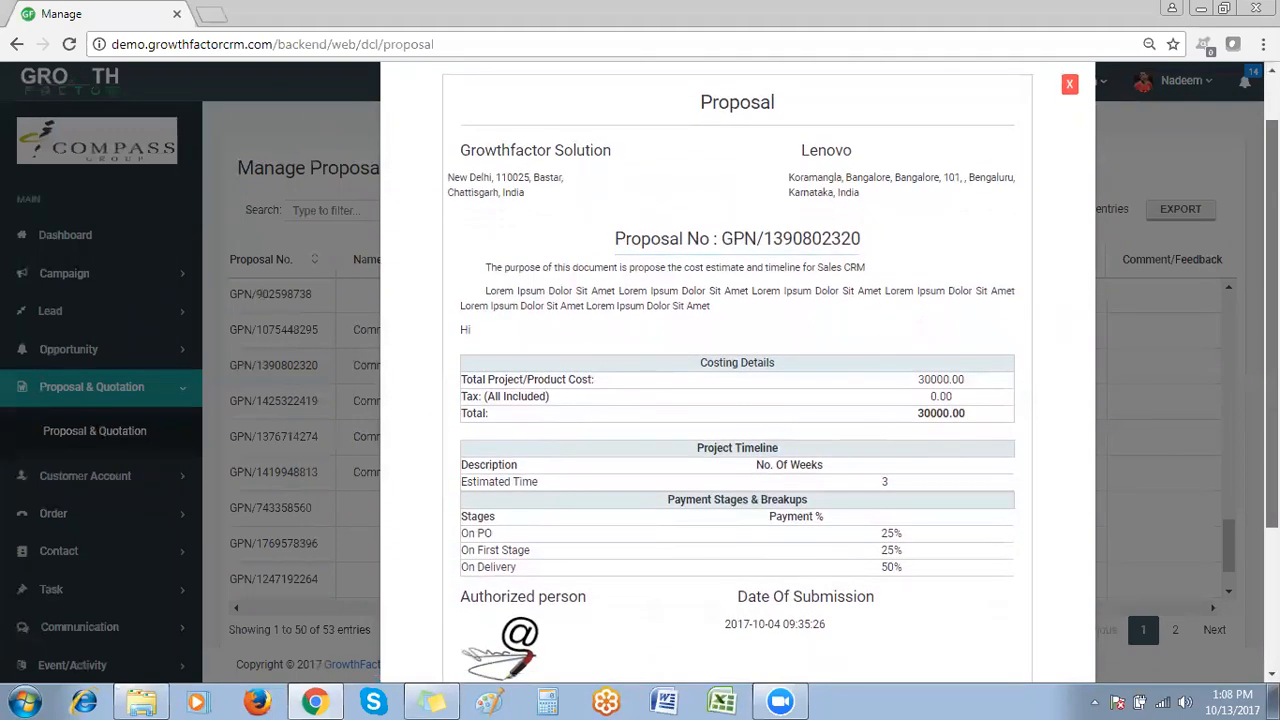
scroll(737, 380, "down", 4)
scroll(737, 380, "up", 2)
scroll(737, 380, "down", 3)
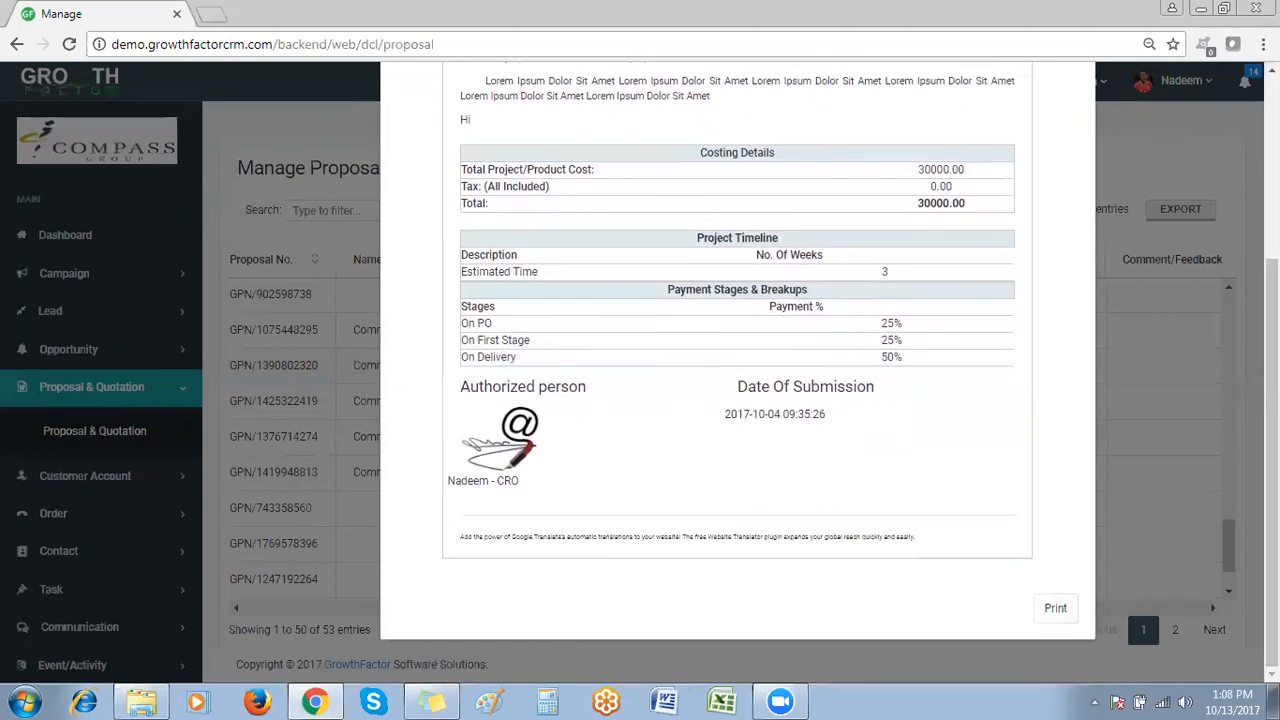
Try the print option of the Lenovo proposal and close the proposal view
left_click(1055, 609)
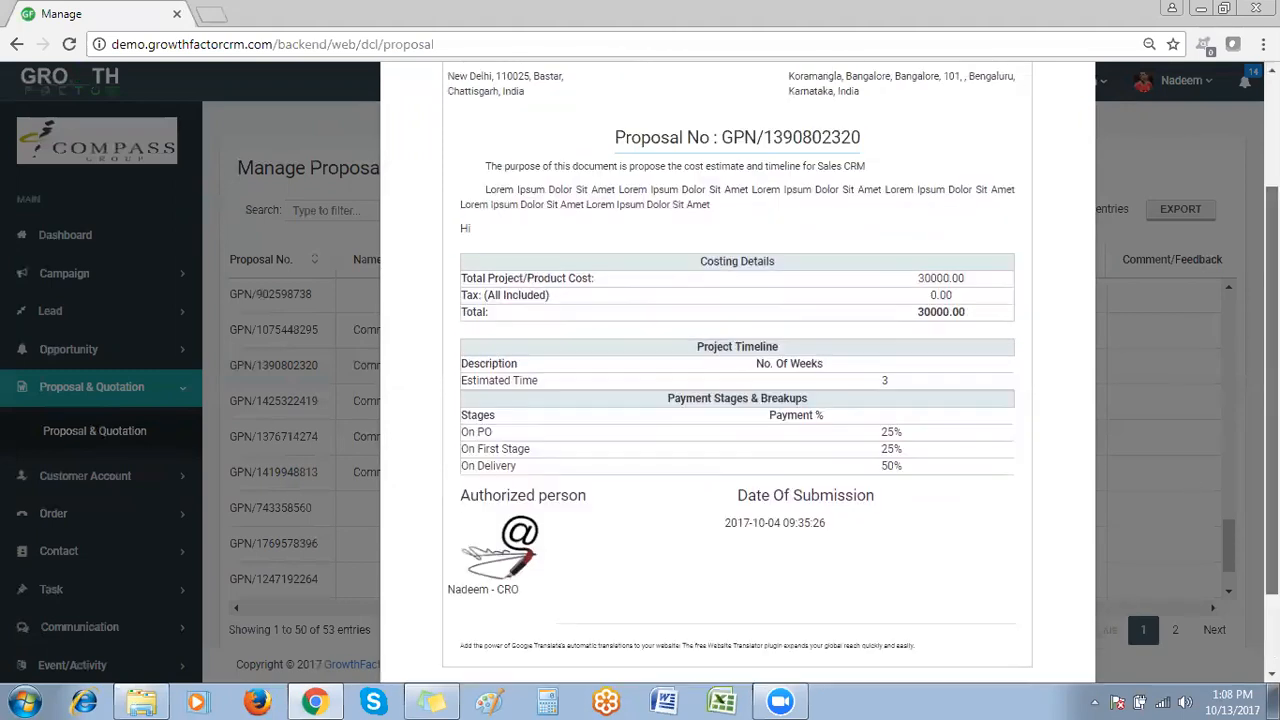
scroll(1130, 186, "up", 3)
left_click(1071, 149)
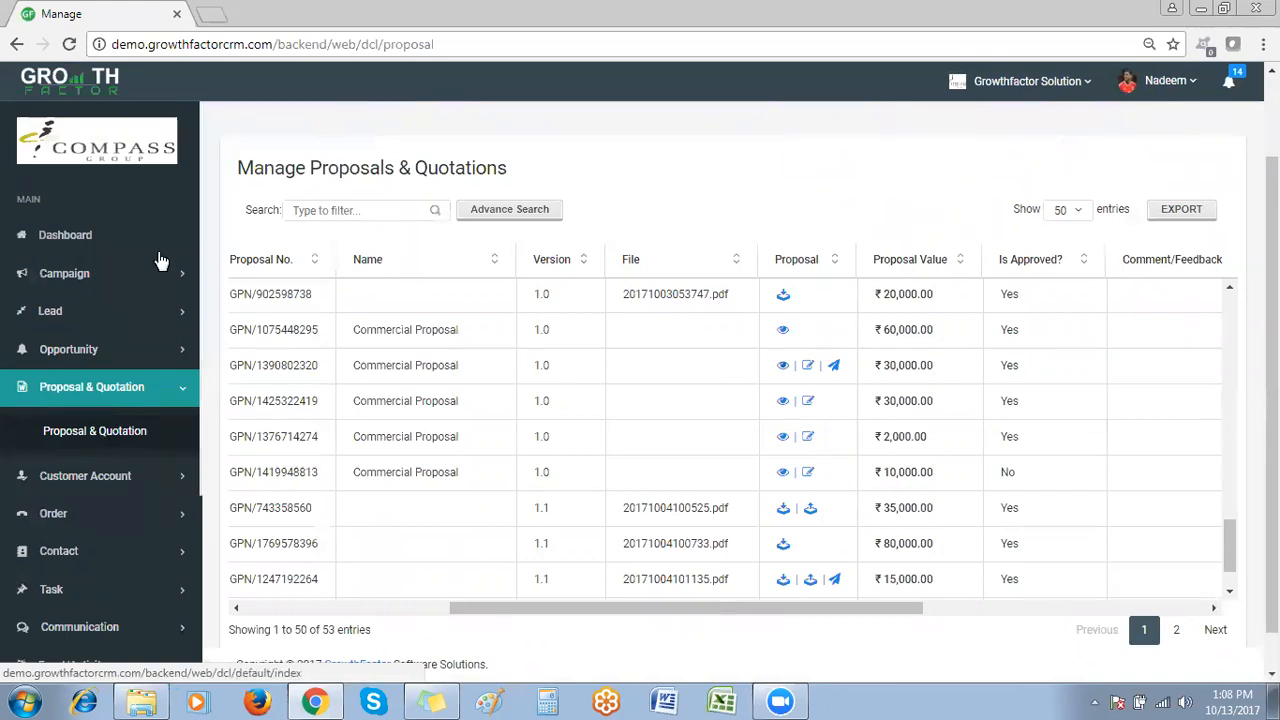
Open the Opportunity management list, show 50 entries per page and browse through the opportunities
left_click(66, 352)
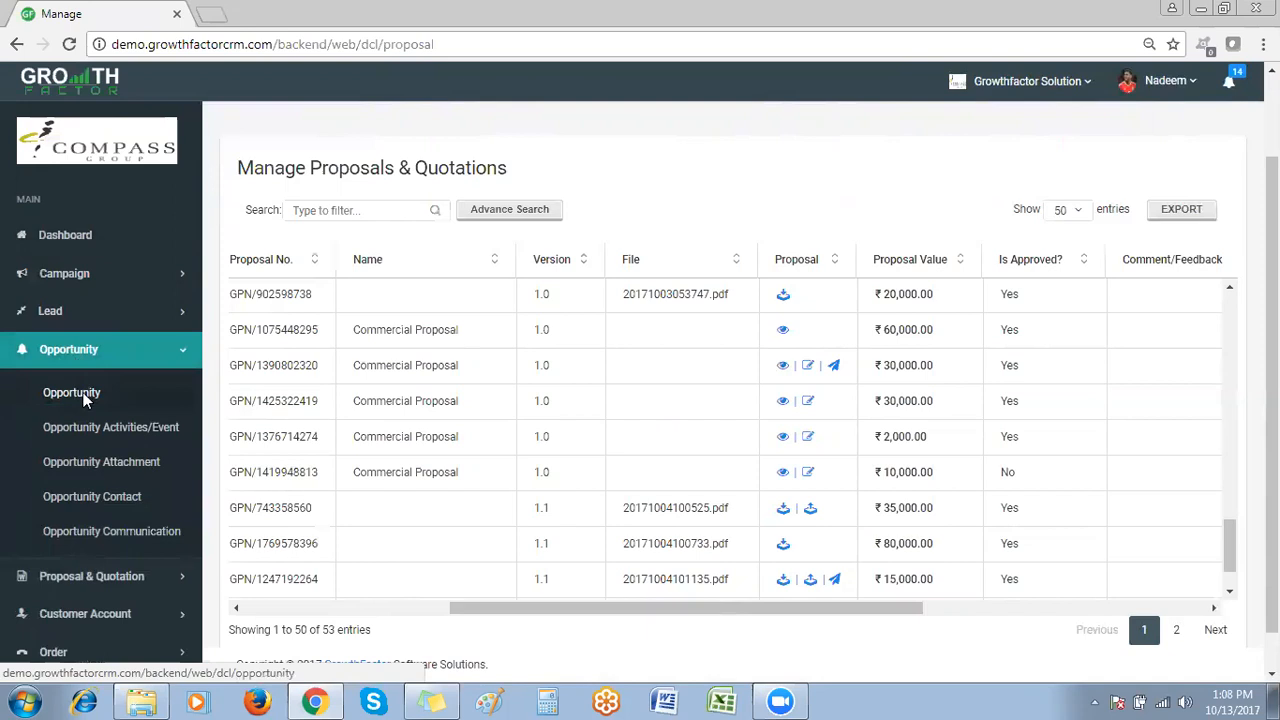
left_click(84, 397)
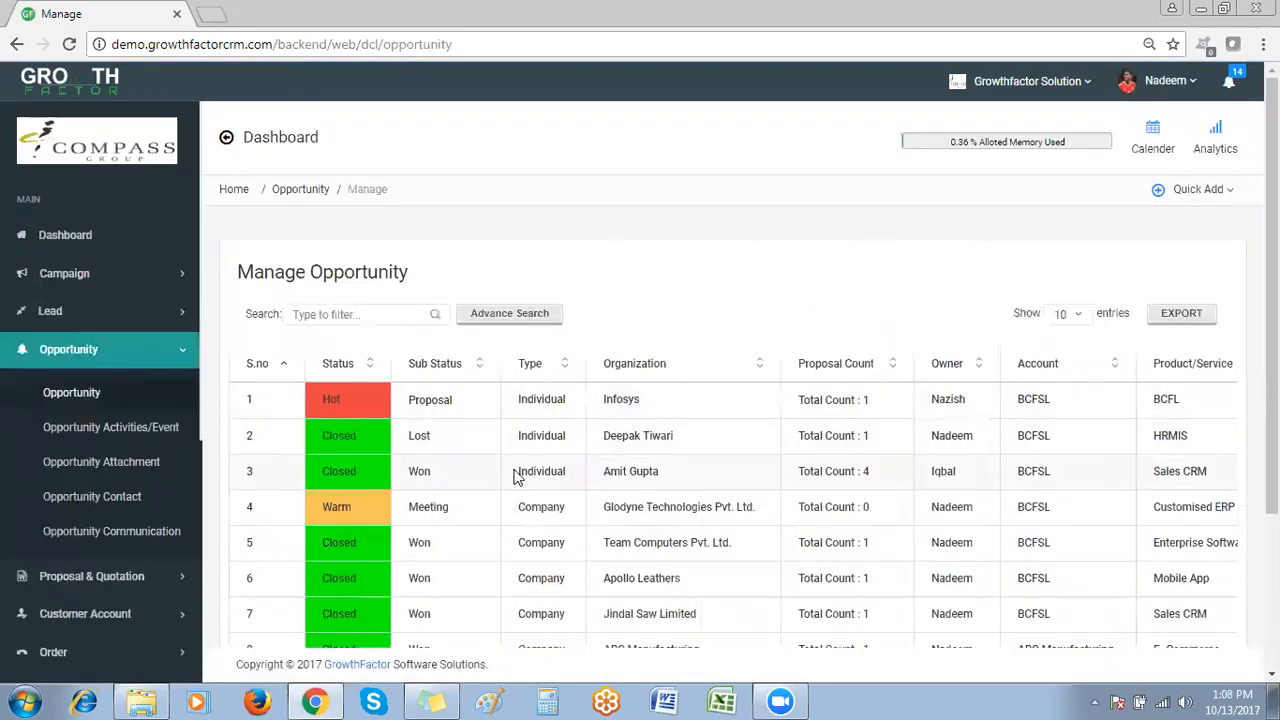
left_click(1068, 316)
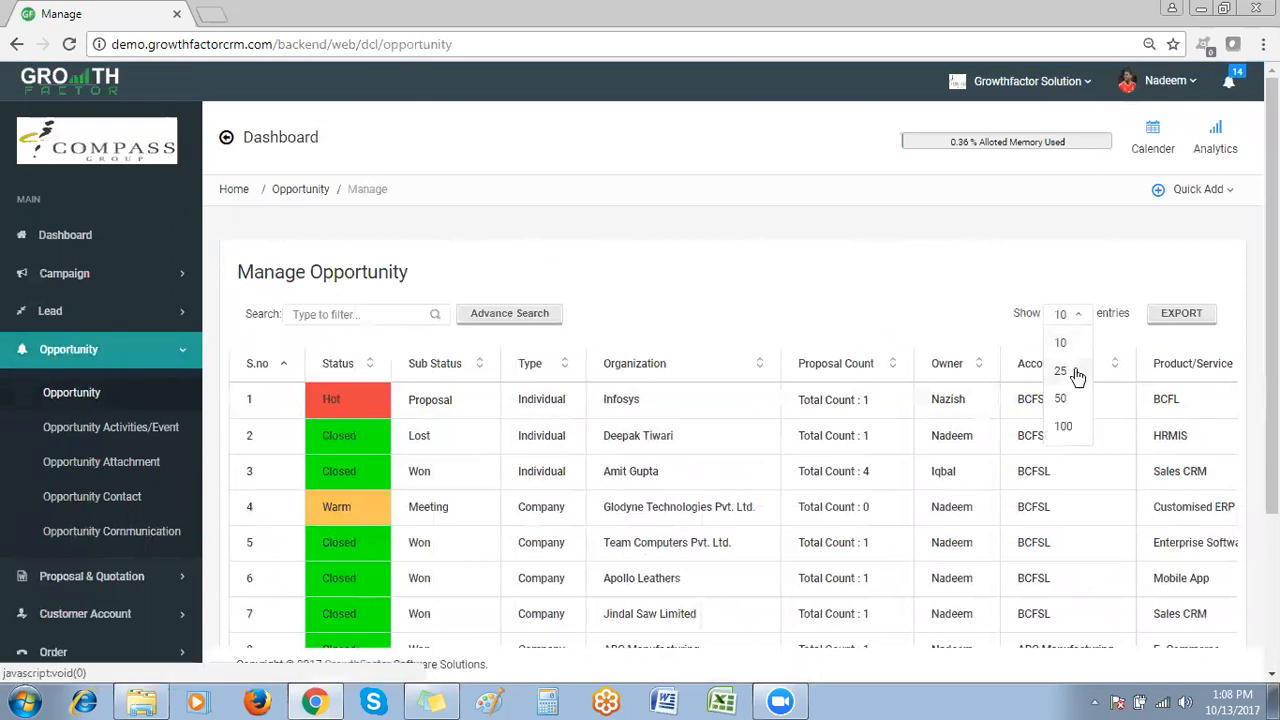
left_click(1071, 398)
left_click_drag(1272, 285, 1224, 647)
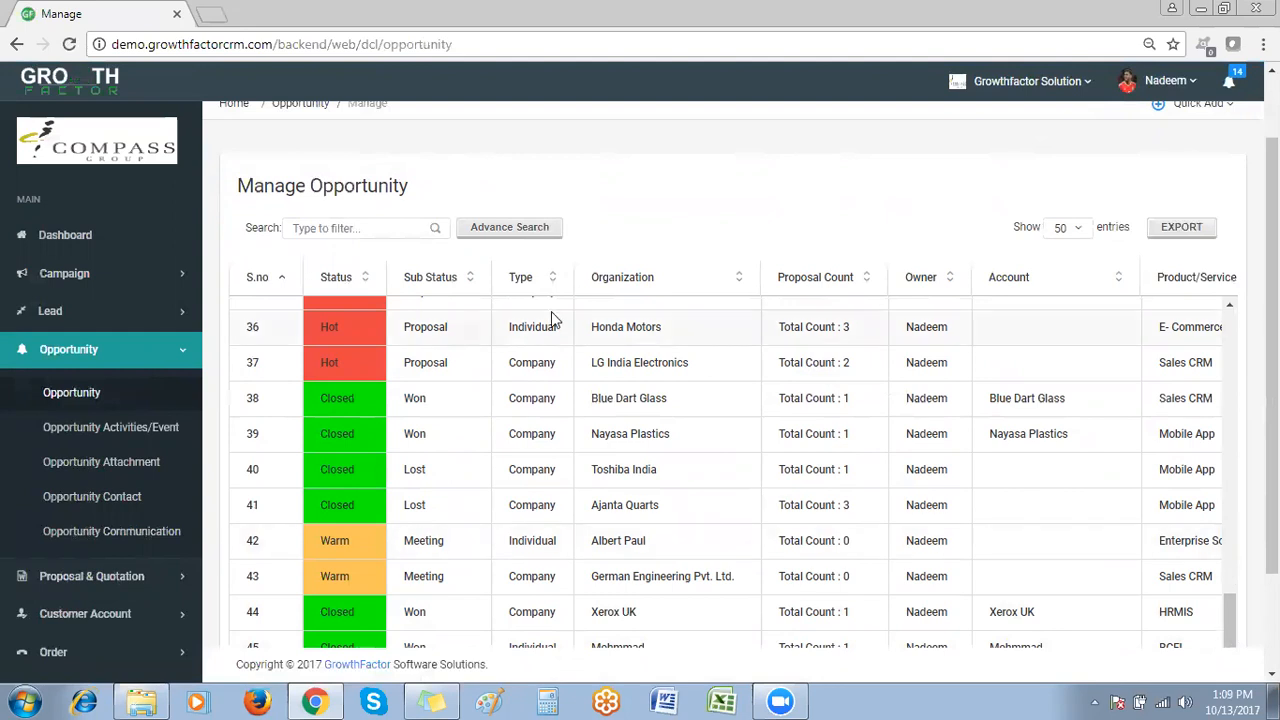
Filter the opportunity list by searching for "nokia"
left_click(317, 230)
type("nokia")
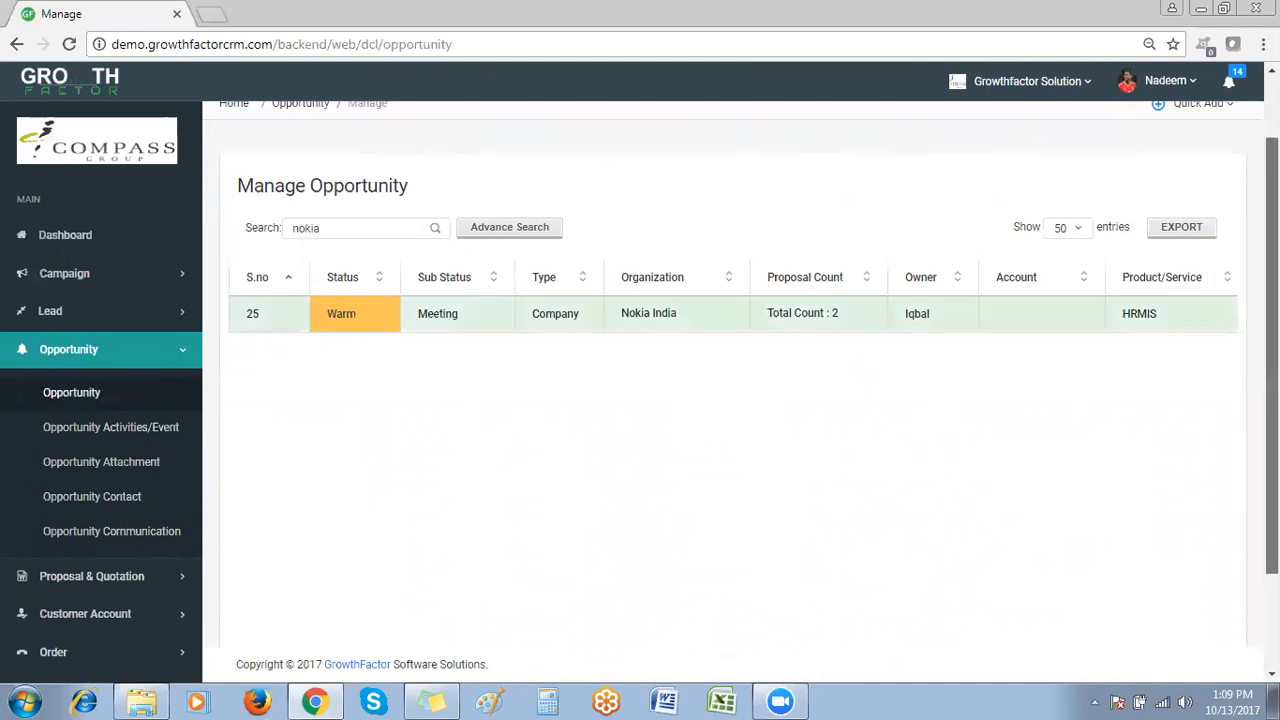
scroll(740, 360, "down", 1)
scroll(622, 397, "up", 2)
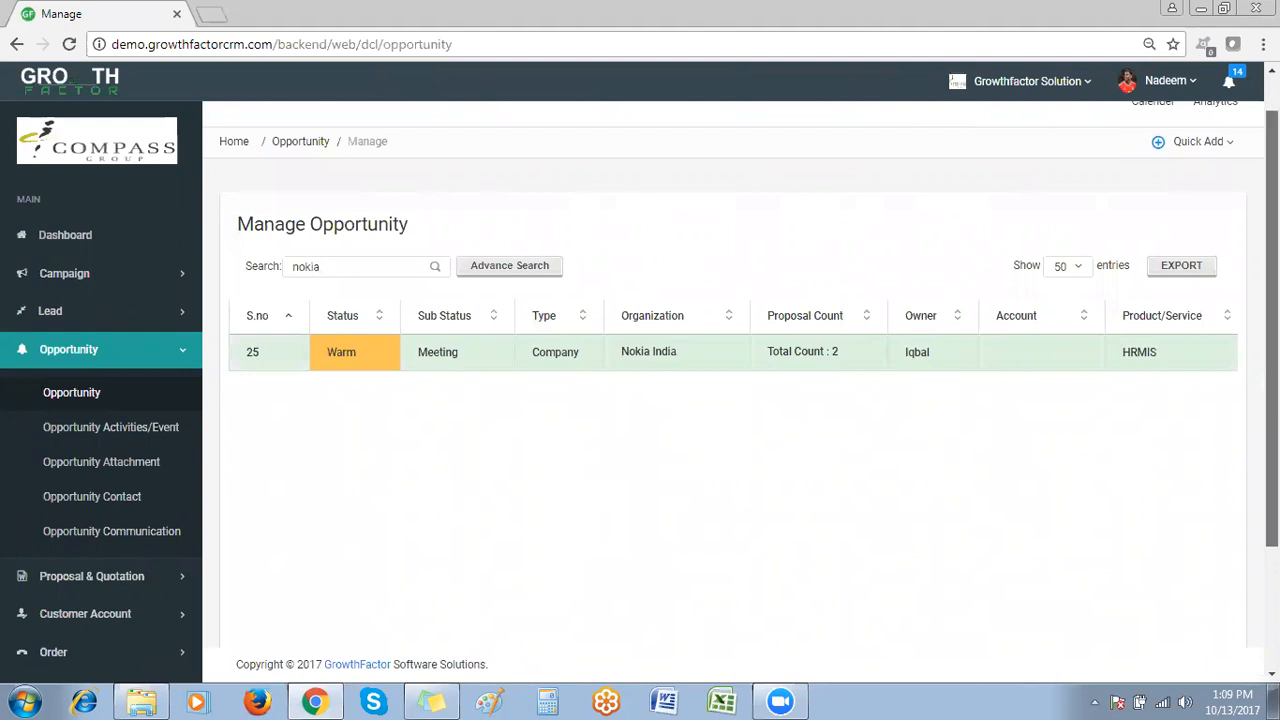
Open the detail view of the Nokia India opportunity from its row actions
scroll(730, 400, "down", 2)
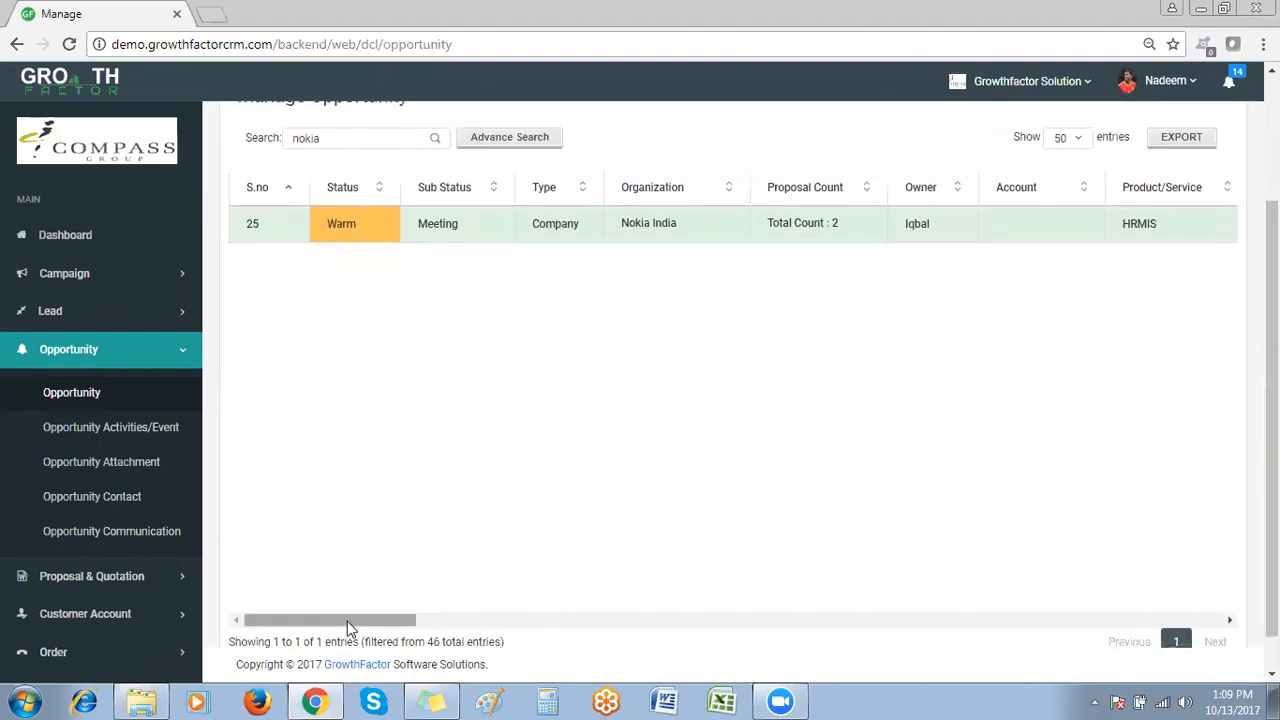
left_click_drag(347, 619, 1206, 608)
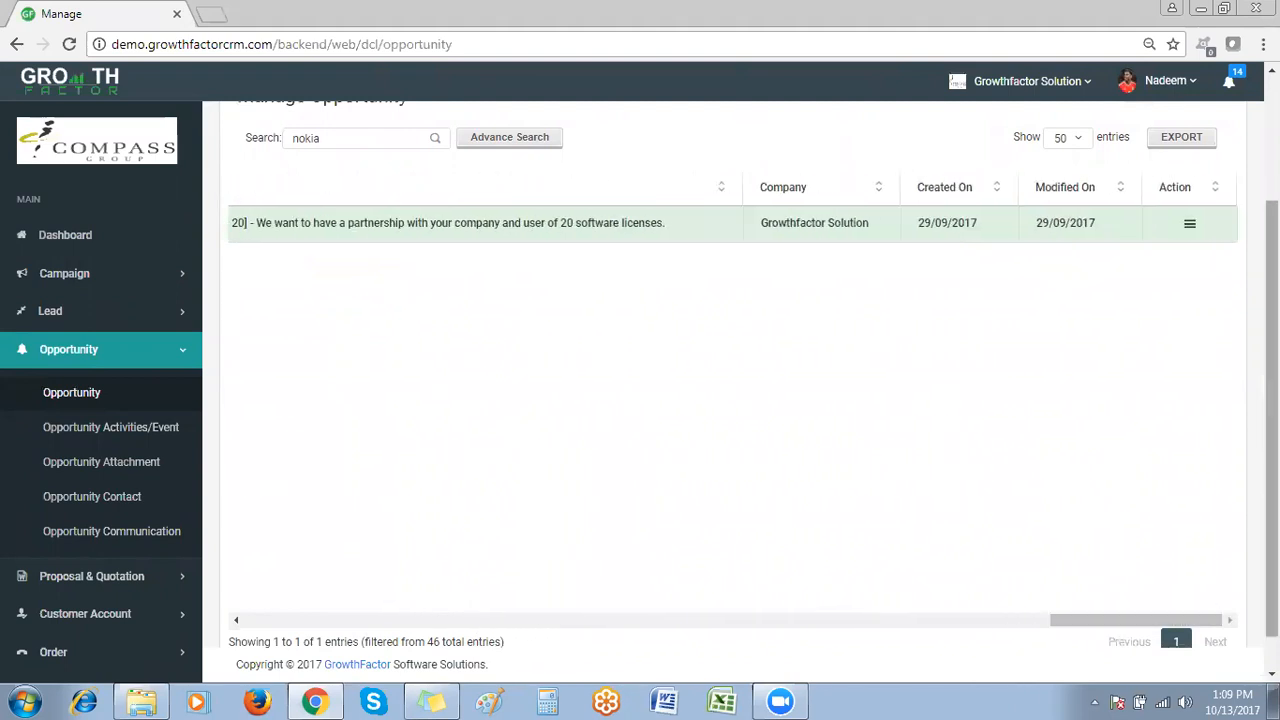
scroll(1190, 225, "up", 1)
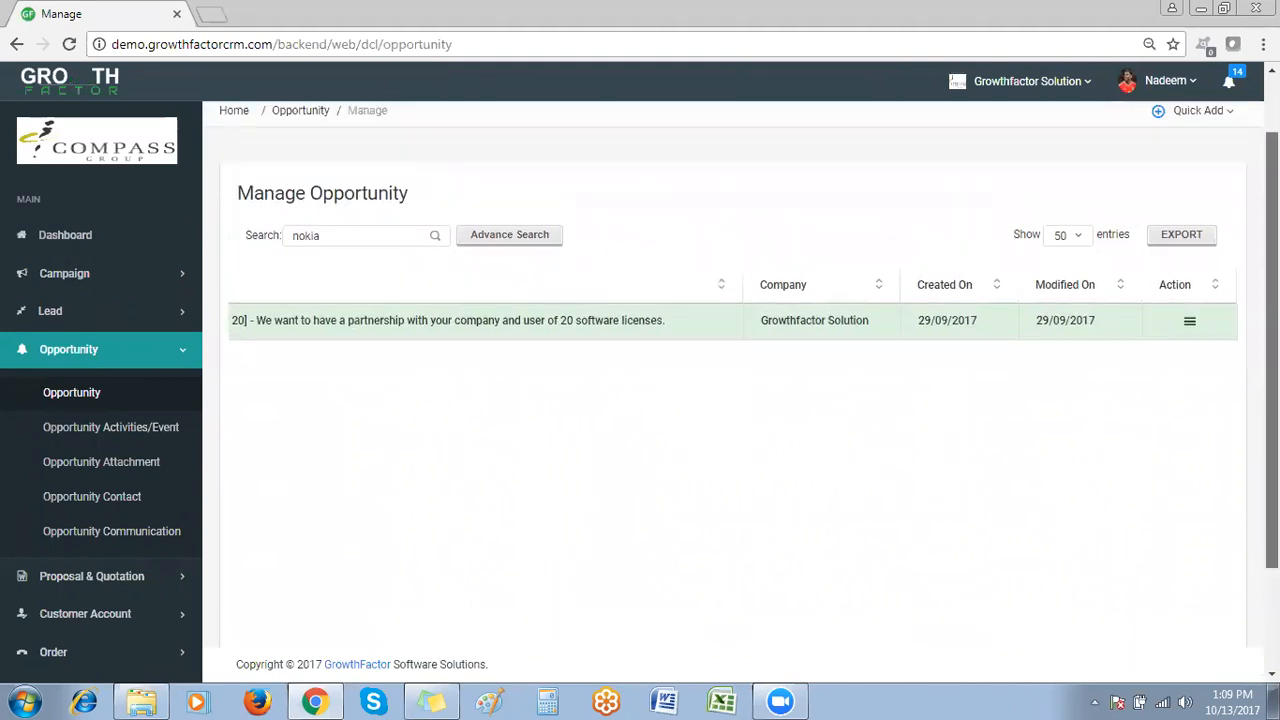
left_click(1189, 325)
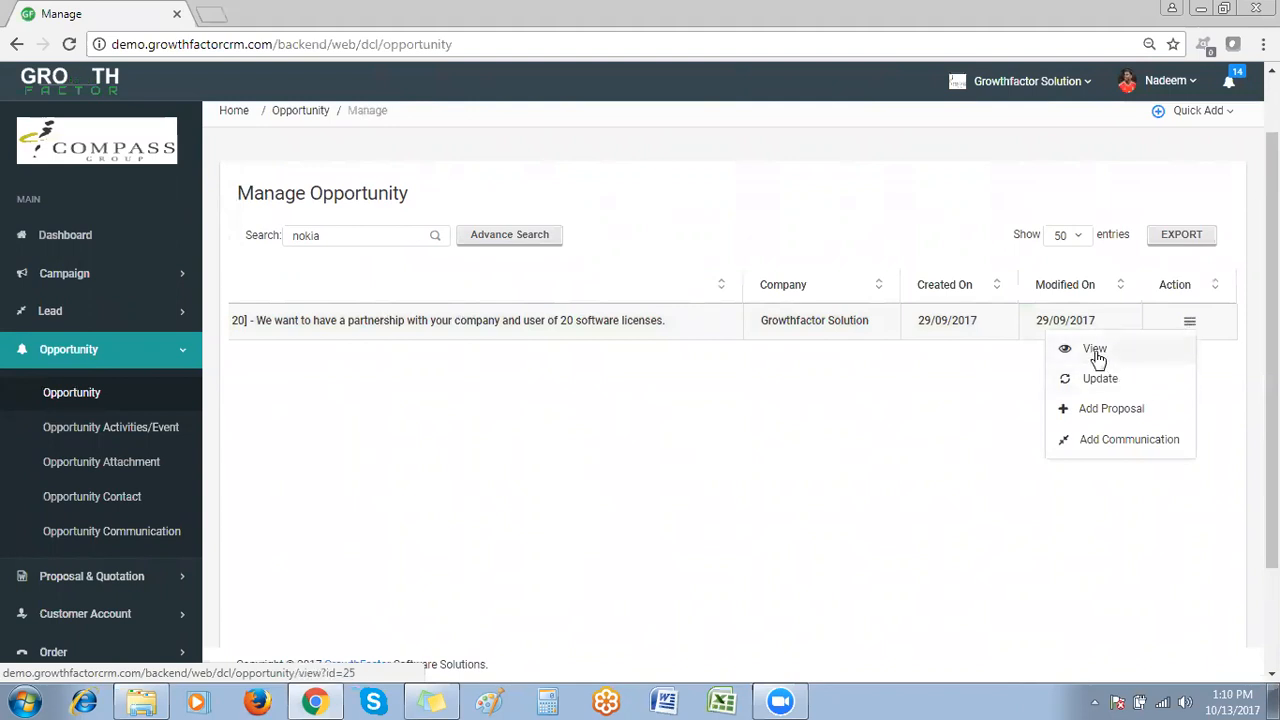
left_click(1097, 357)
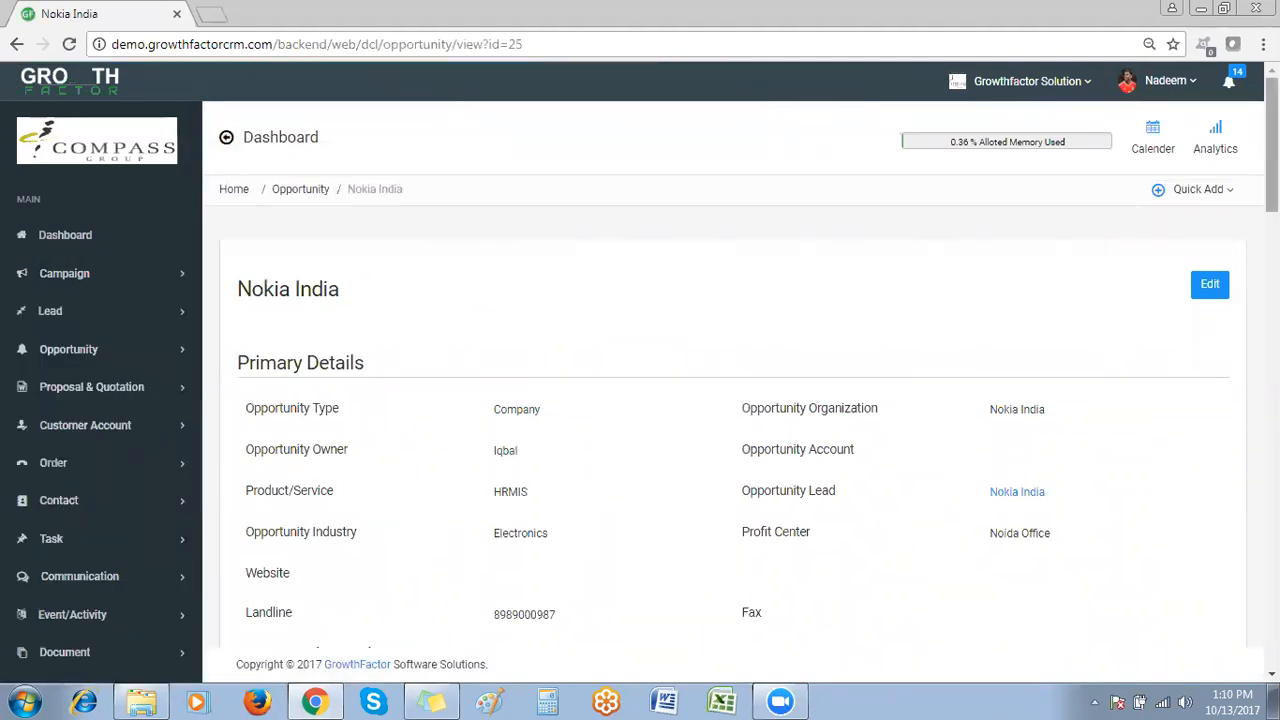
Approve the Revised Commercial Proposal, version 1.1, in the Nokia India proposal attachments
scroll(740, 380, "down", 10)
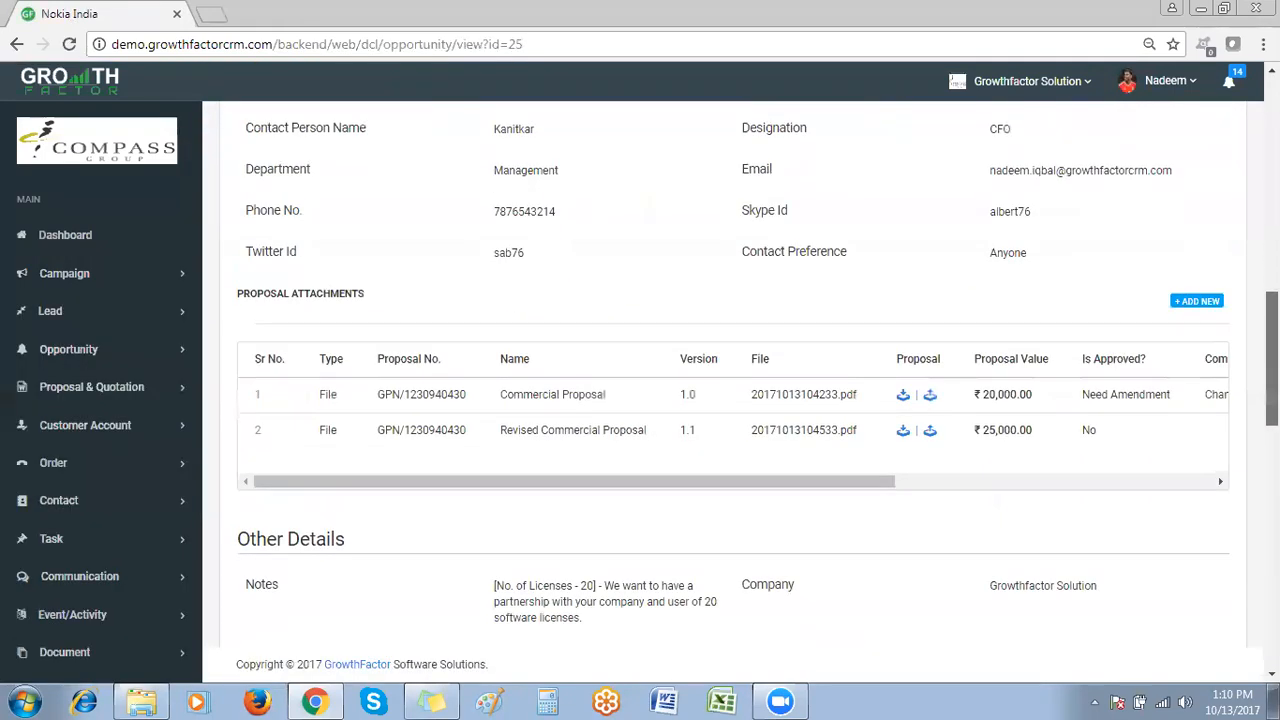
left_click_drag(849, 479, 917, 491)
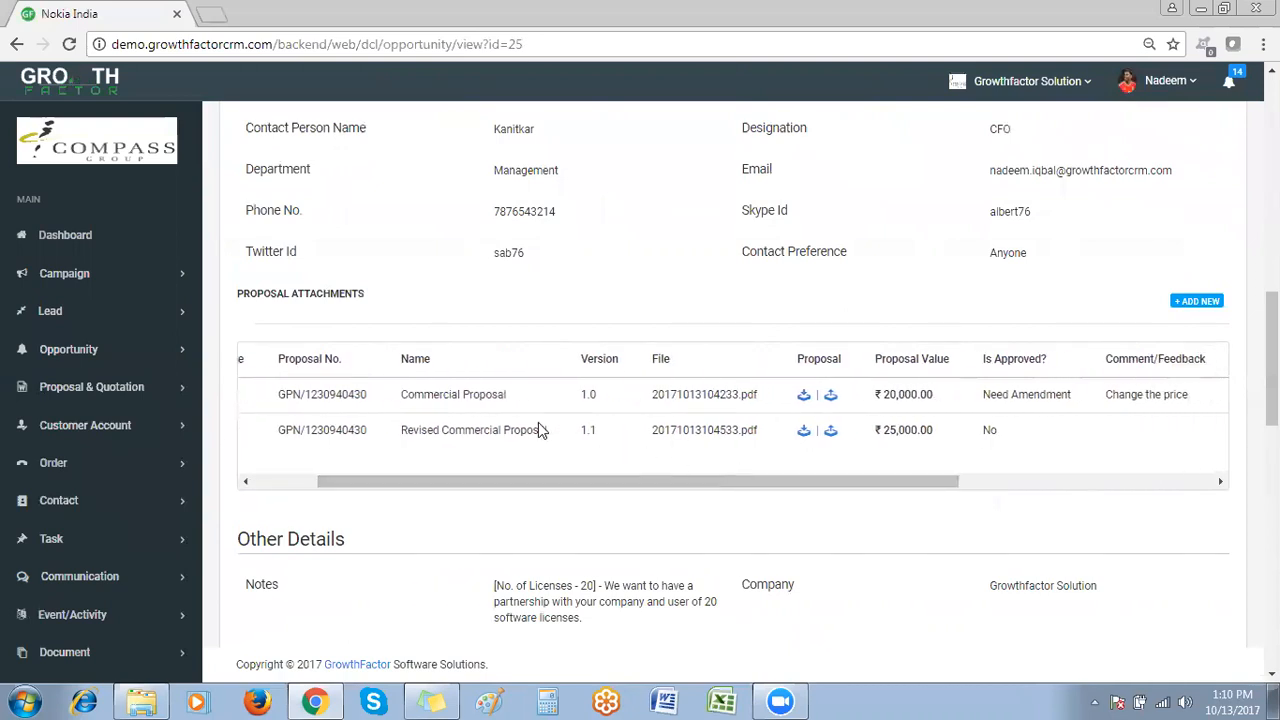
left_click_drag(820, 483, 1110, 497)
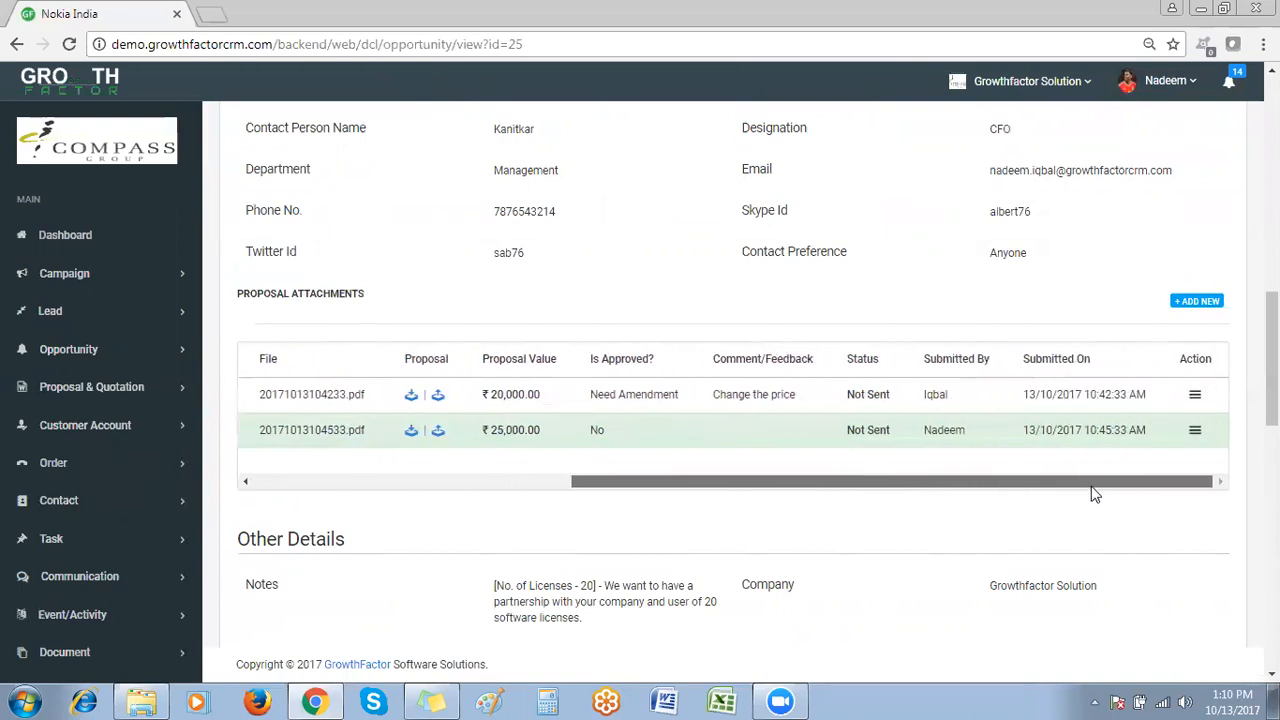
left_click(1196, 431)
left_click_drag(1222, 386, 1209, 420)
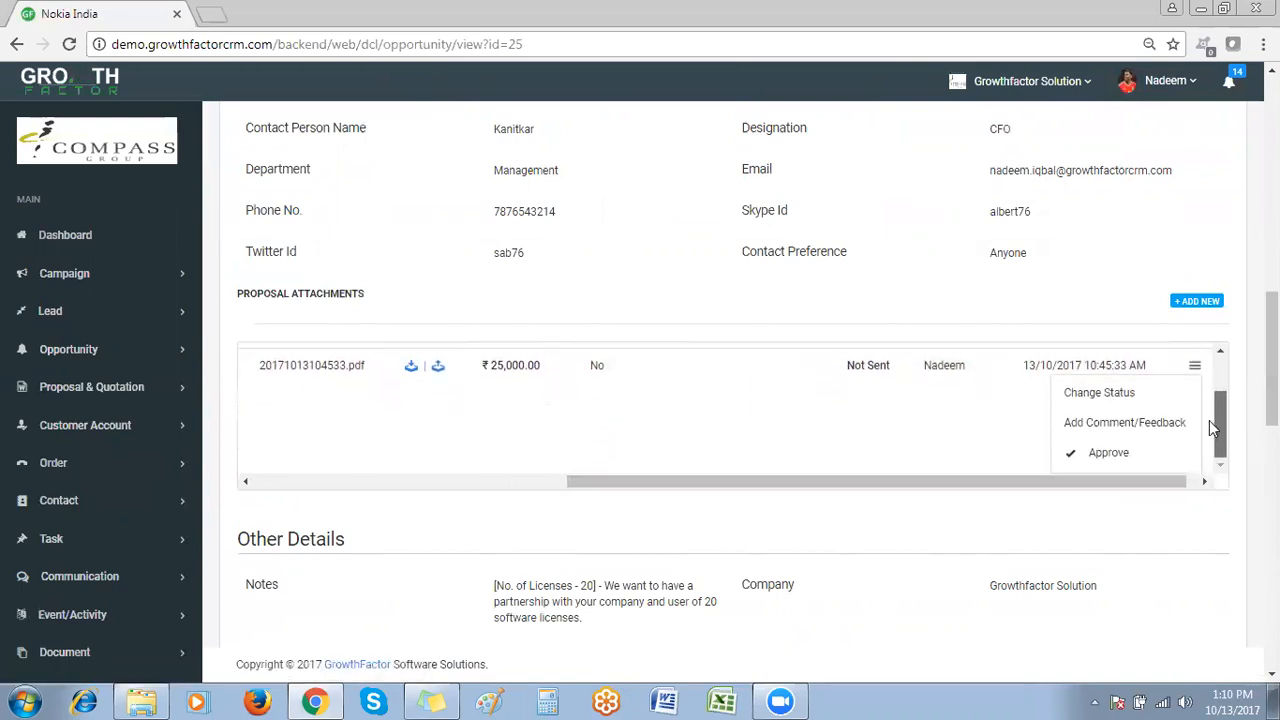
left_click(1108, 454)
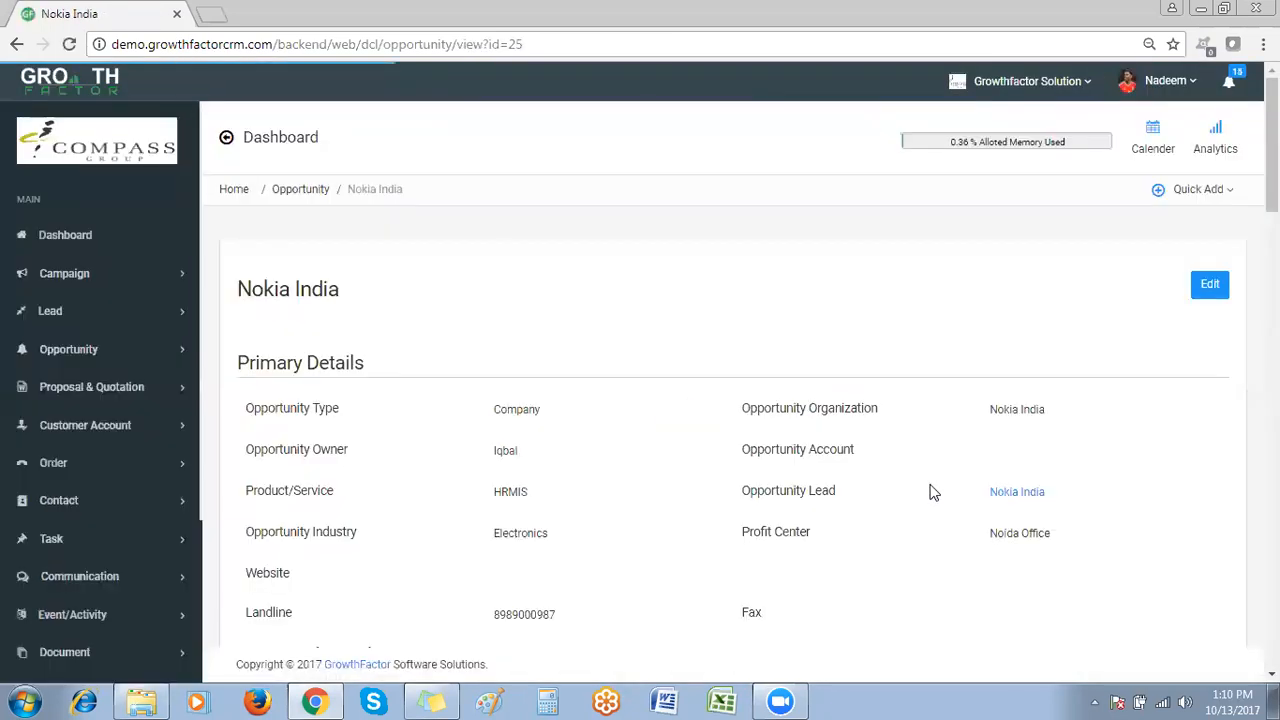
Send the Revised Commercial Proposal to the Nokia India customer without adding any CC e-mail
scroll(1006, 366, "down", 9)
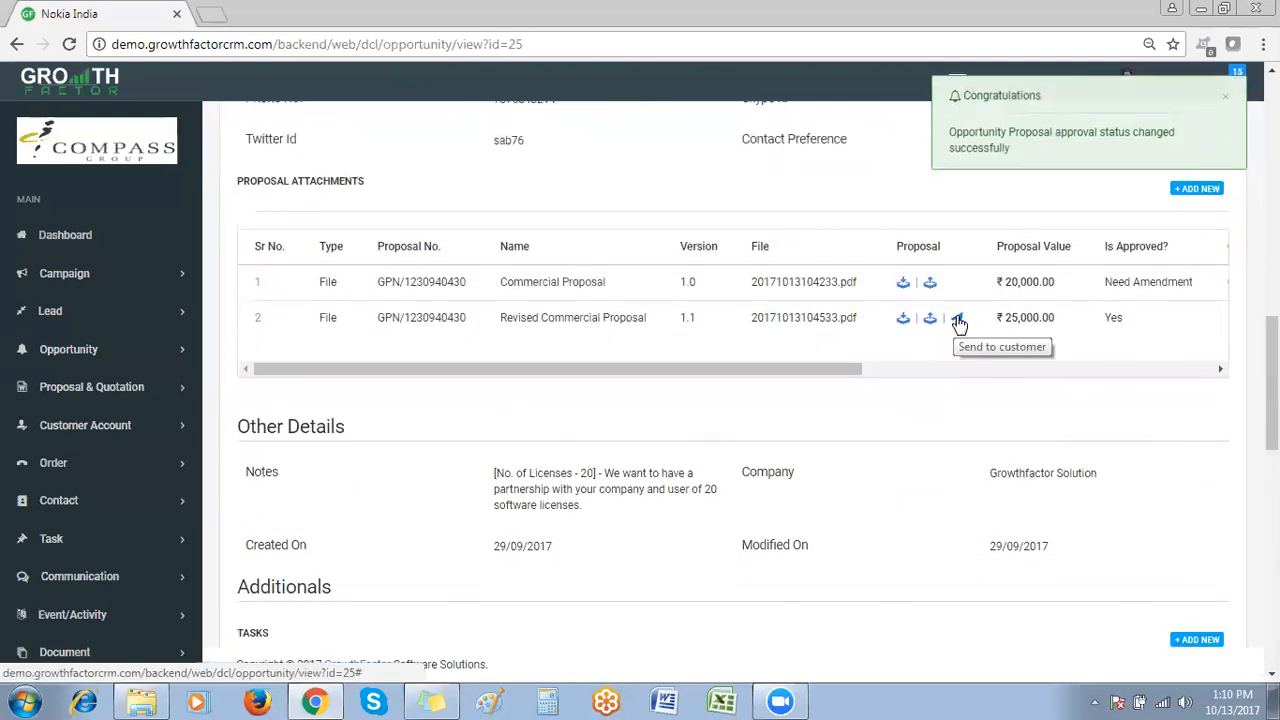
left_click(958, 322)
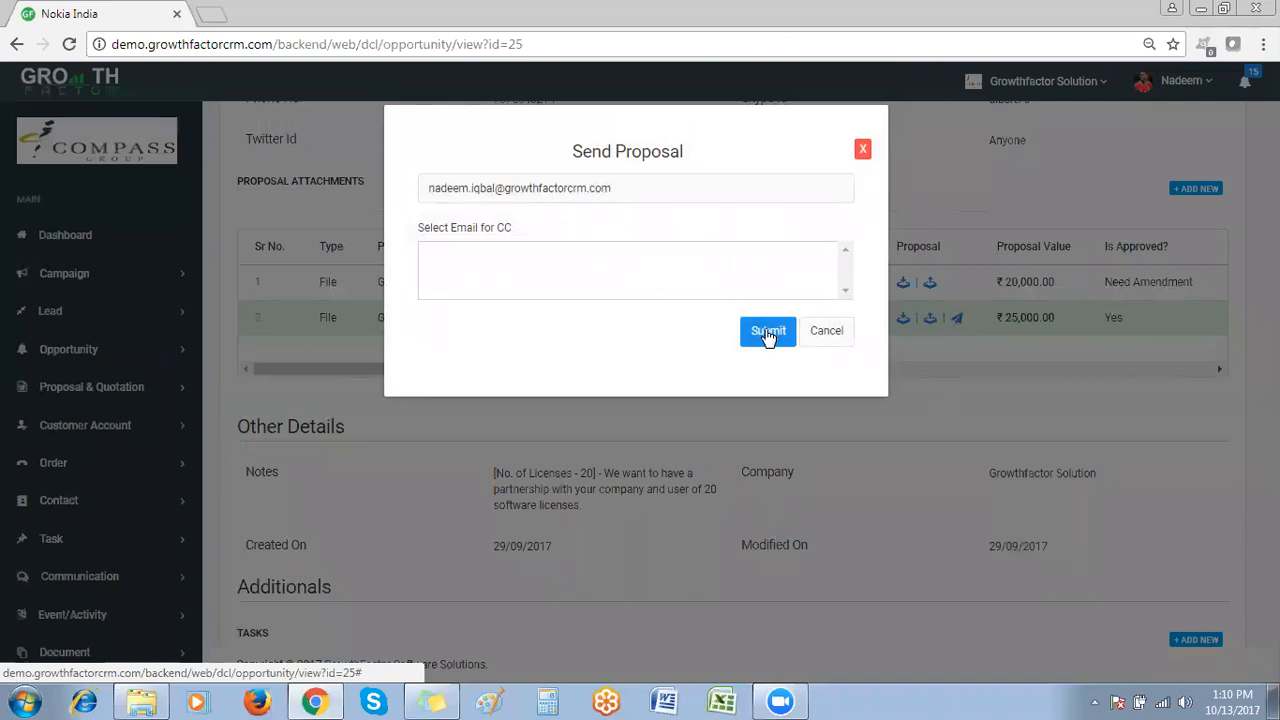
left_click(768, 332)
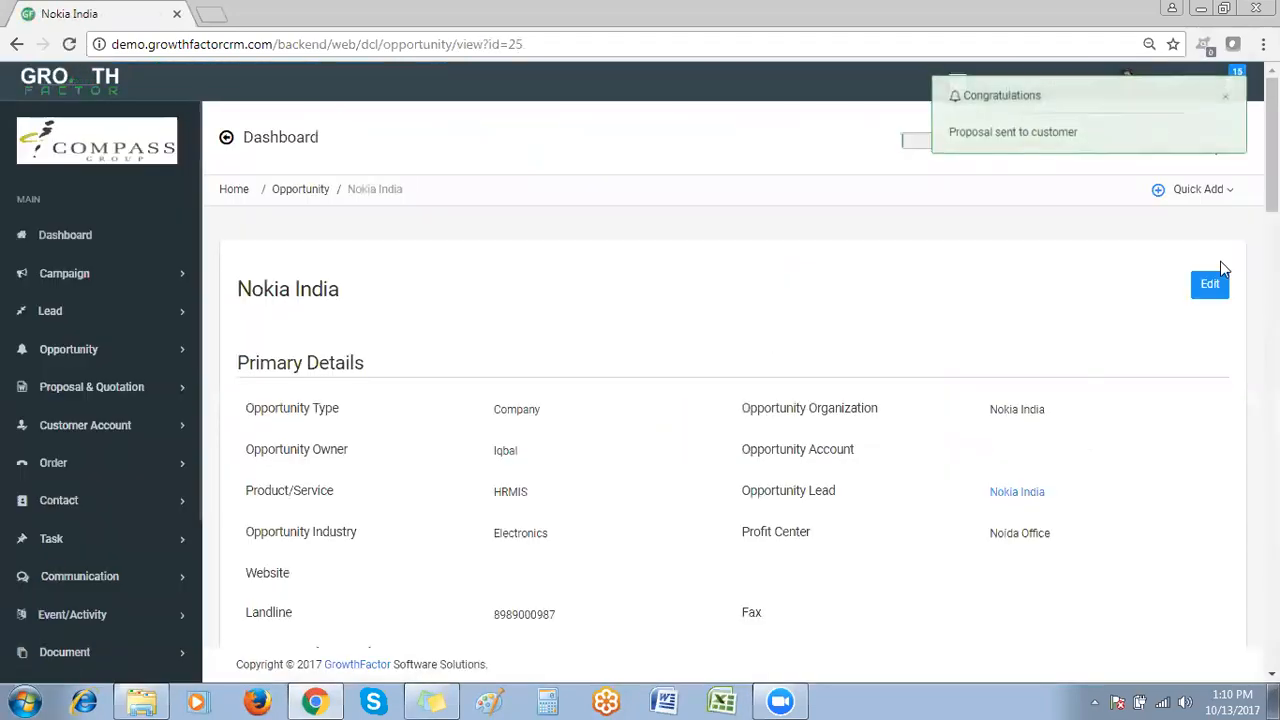
Check the e-mail address in the contact person details of the Nokia India opportunity
scroll(735, 400, "down", 6)
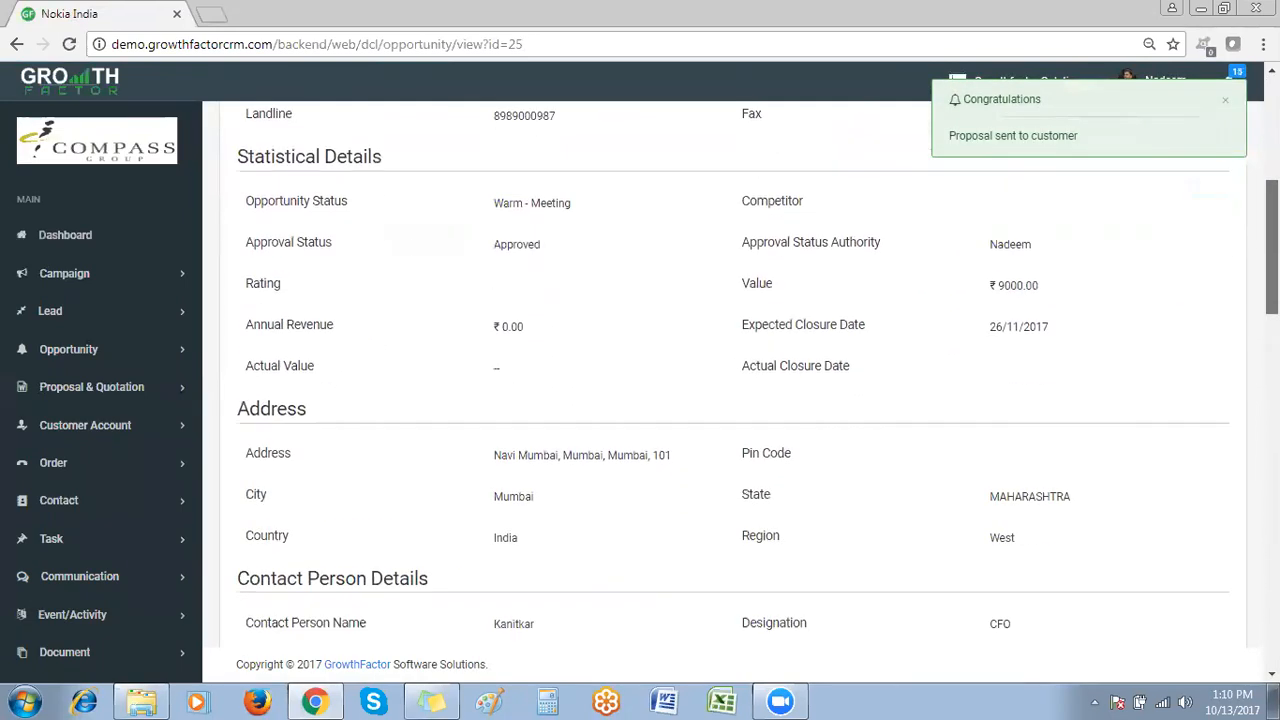
scroll(1151, 354, "down", 2)
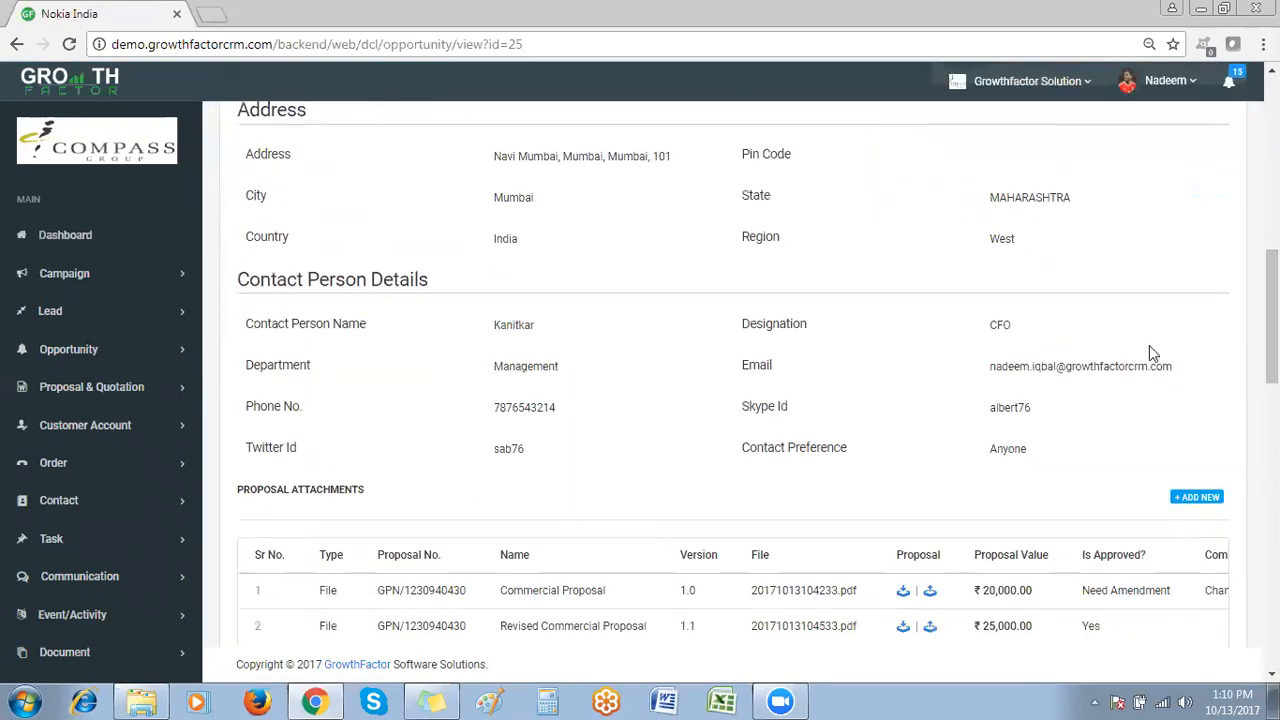
left_click_drag(990, 366, 1196, 374)
left_click(1196, 374)
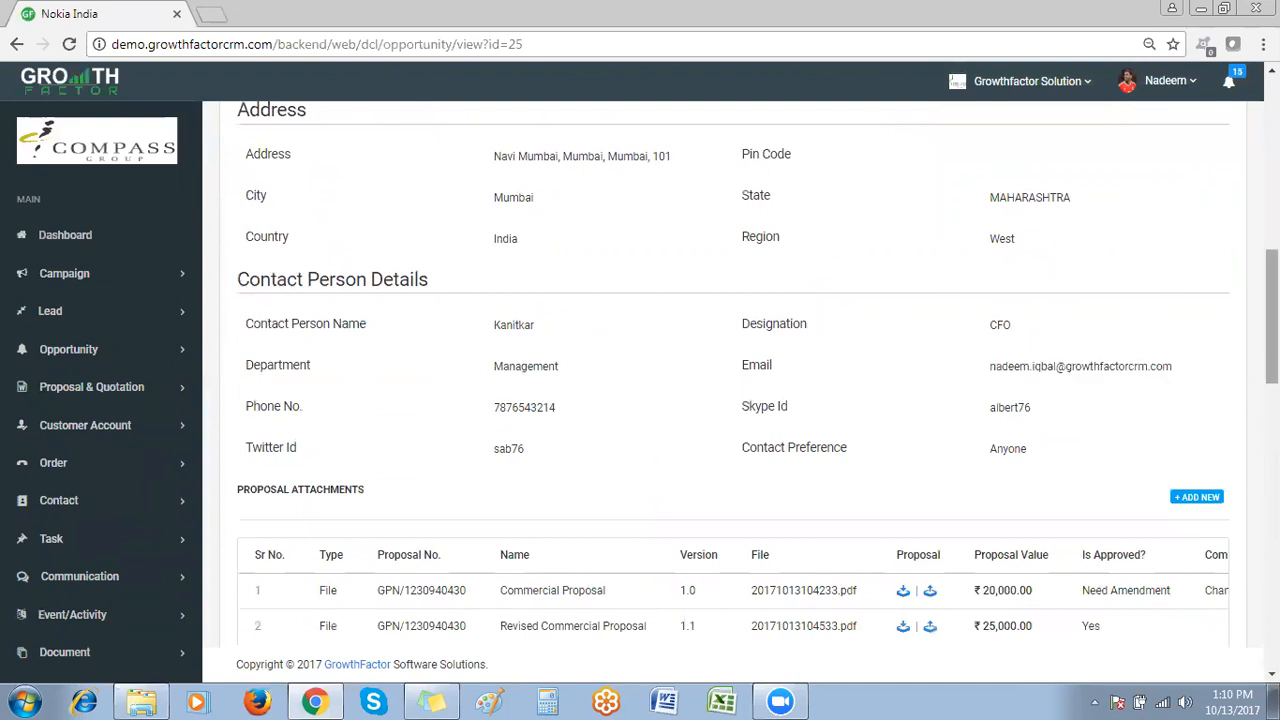
Check the sending status of the Revised Commercial Proposal in the Nokia India proposal attachments
scroll(1200, 370, "down", 2)
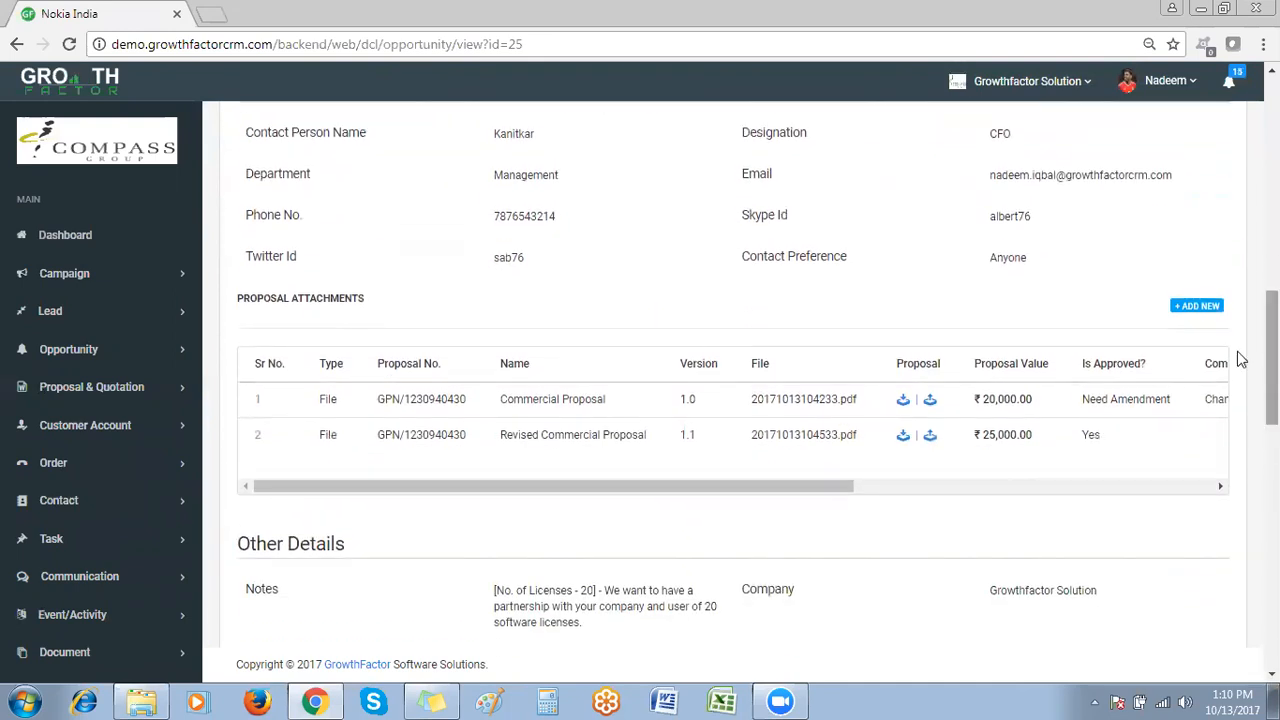
left_click_drag(843, 489, 1205, 489)
left_click_drag(763, 435, 849, 433)
left_click_drag(862, 486, 894, 486)
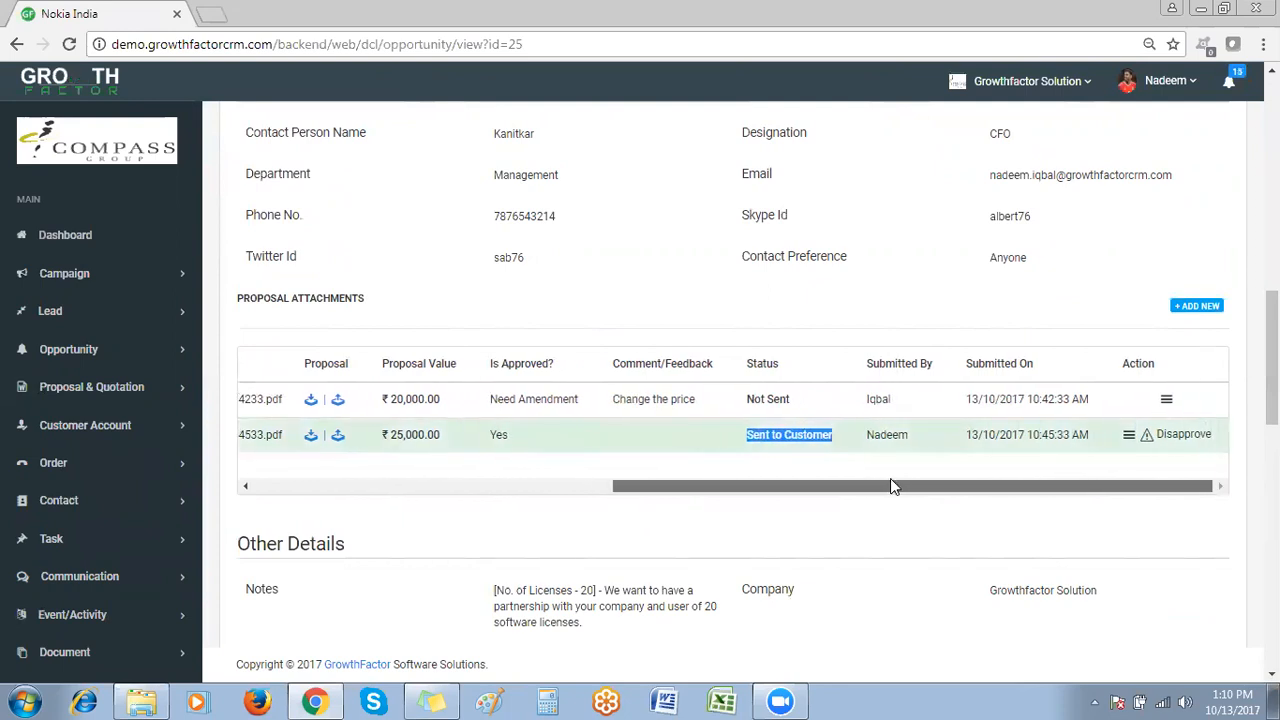
Review the approval, feedback, status and action columns of both proposals in the Nokia India proposal attachments
left_click(895, 450)
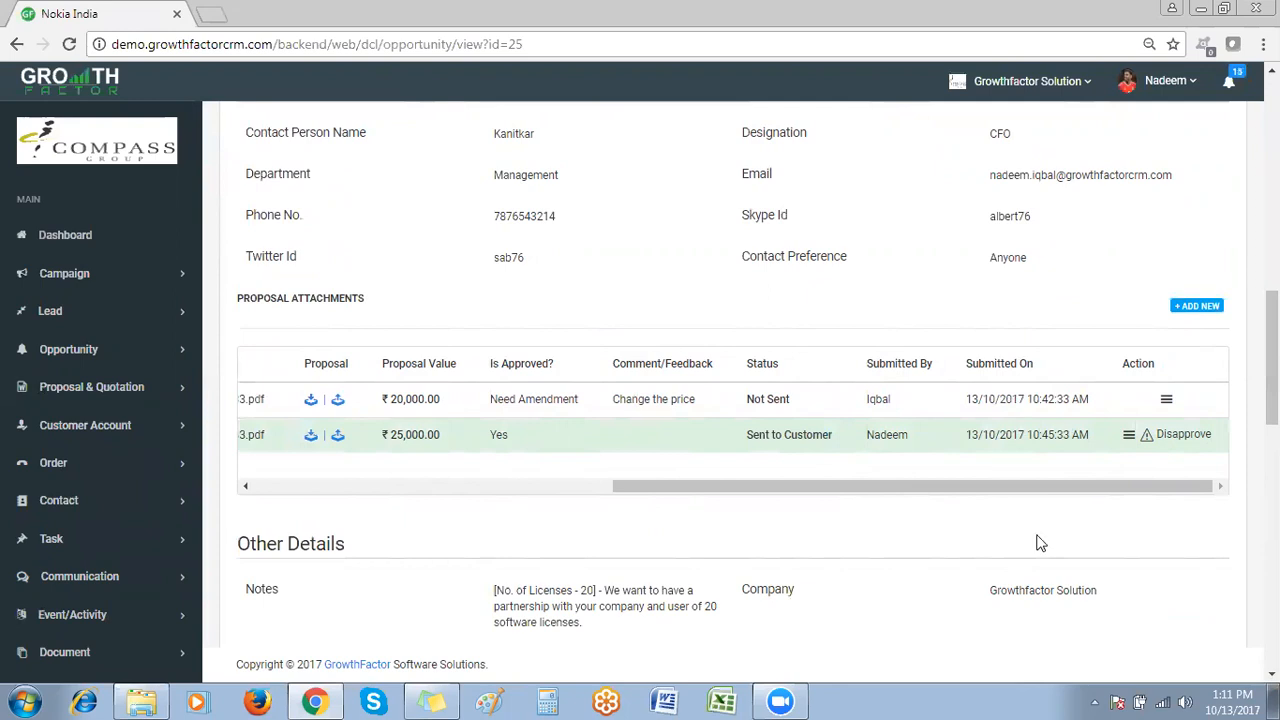
left_click_drag(1066, 491, 1005, 496)
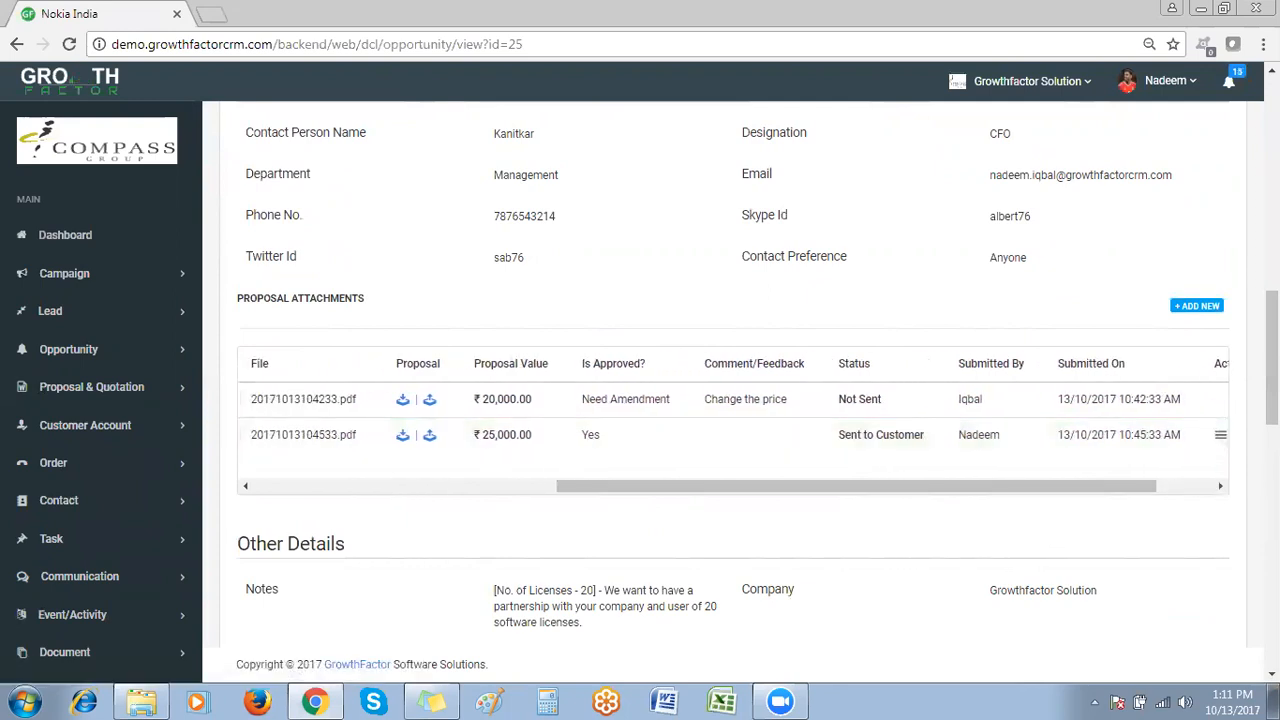
scroll(1110, 370, "down", 2)
left_click_drag(1066, 335, 1155, 337)
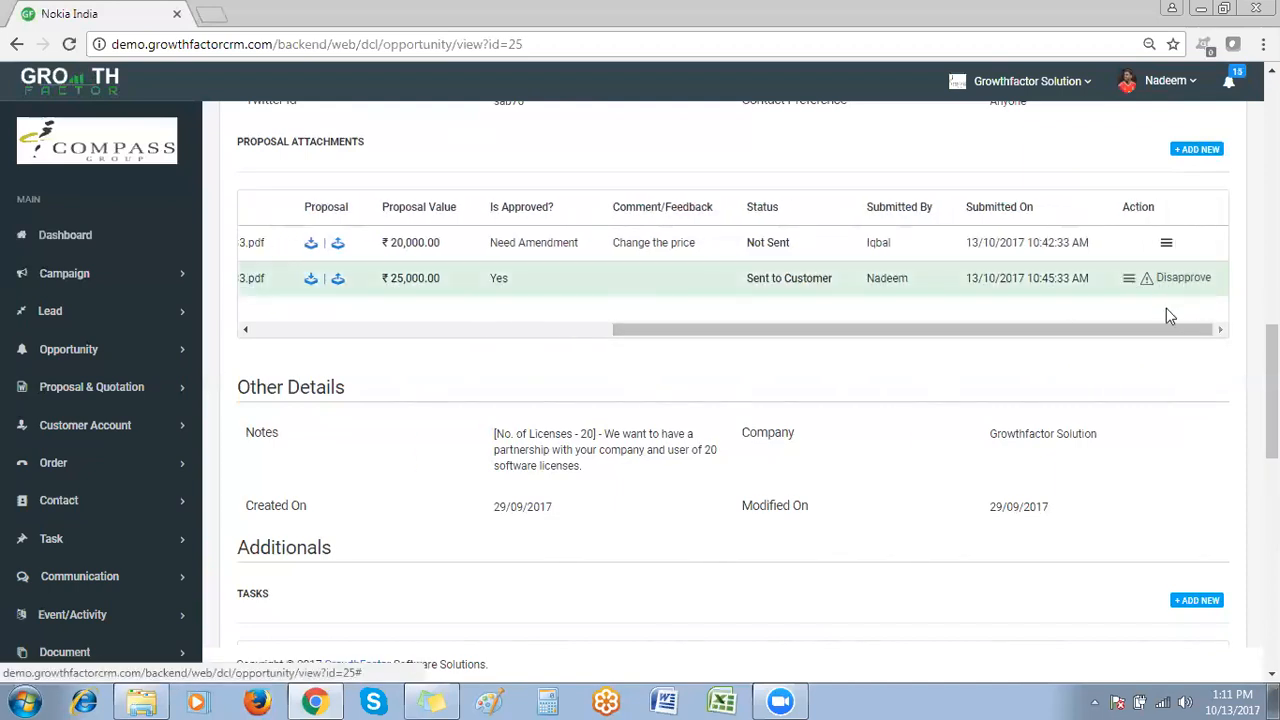
left_click_drag(1147, 332, 727, 320)
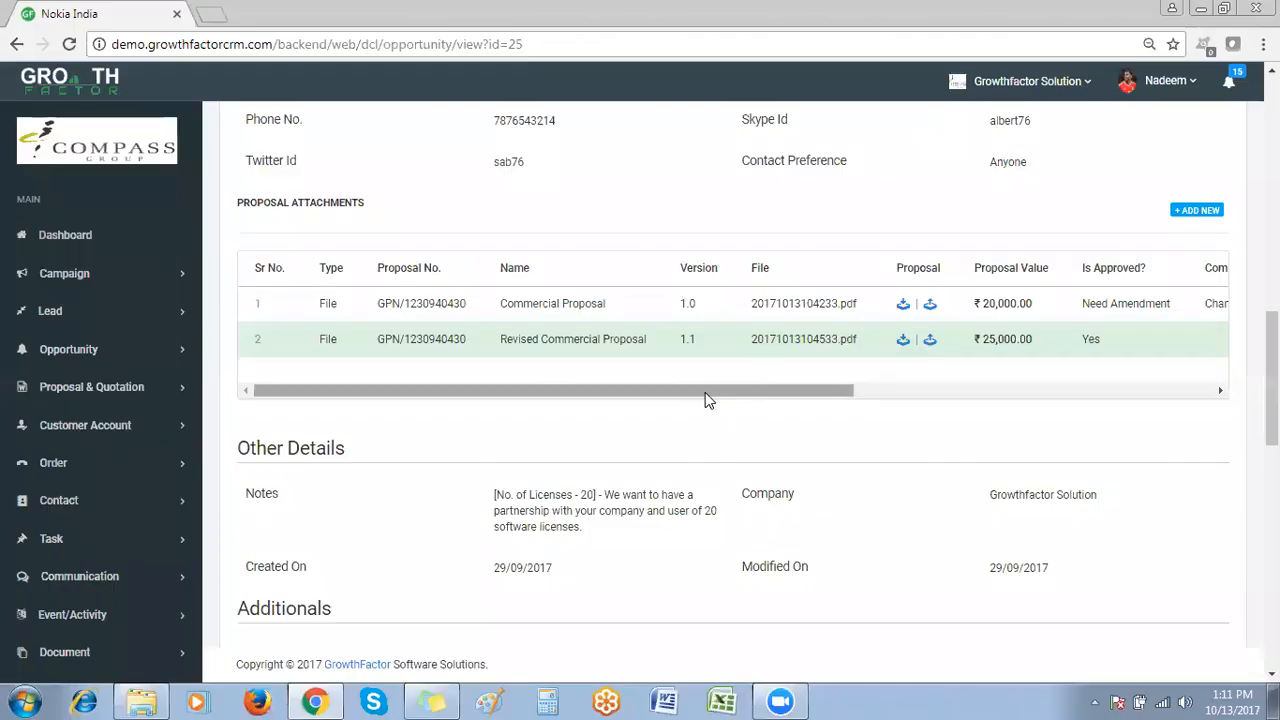
left_click_drag(683, 397, 812, 380)
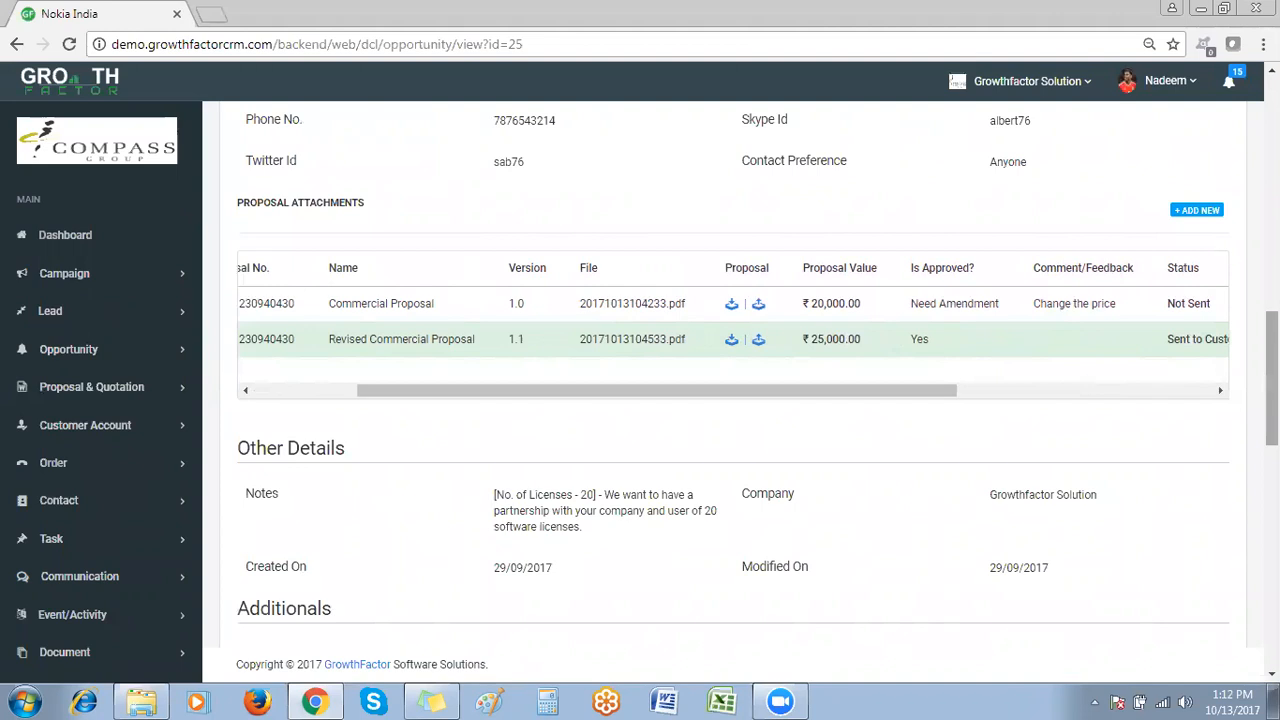
Open the Nokia India opportunity for editing and choose Hot - Negotiation as its status
scroll(812, 380, "up", 7)
scroll(812, 380, "up", 2)
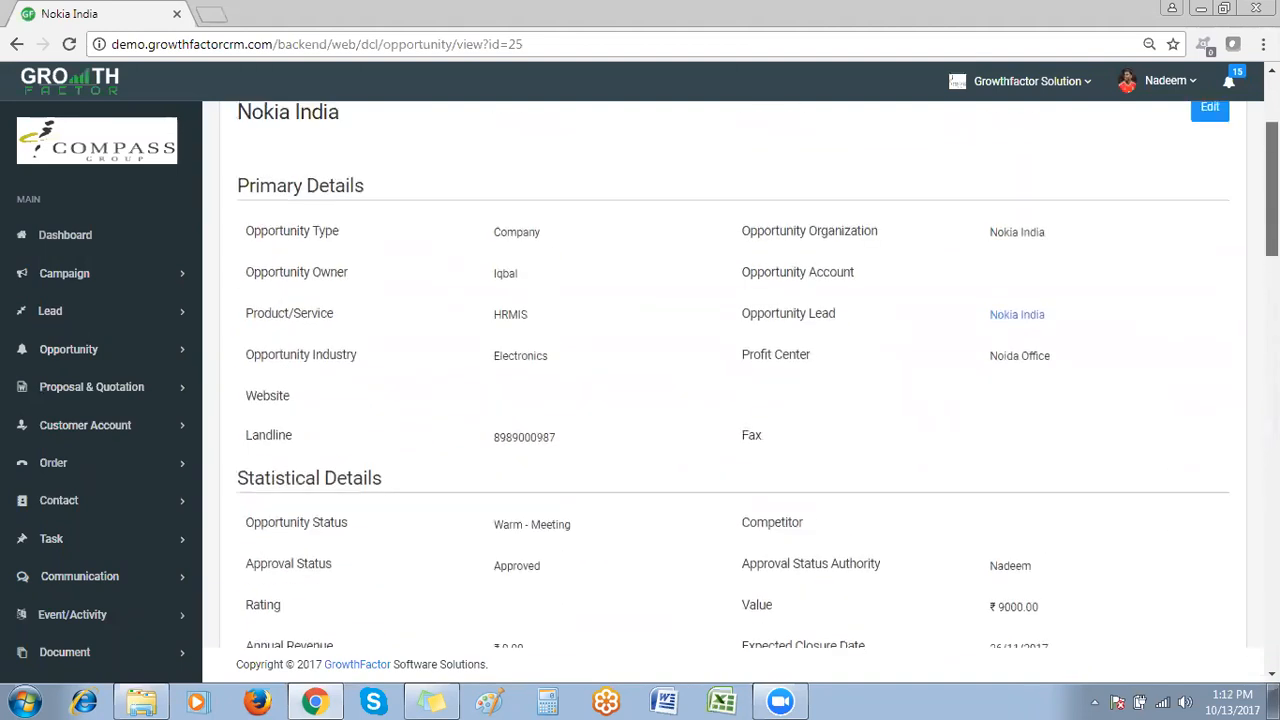
scroll(740, 380, "down", 1)
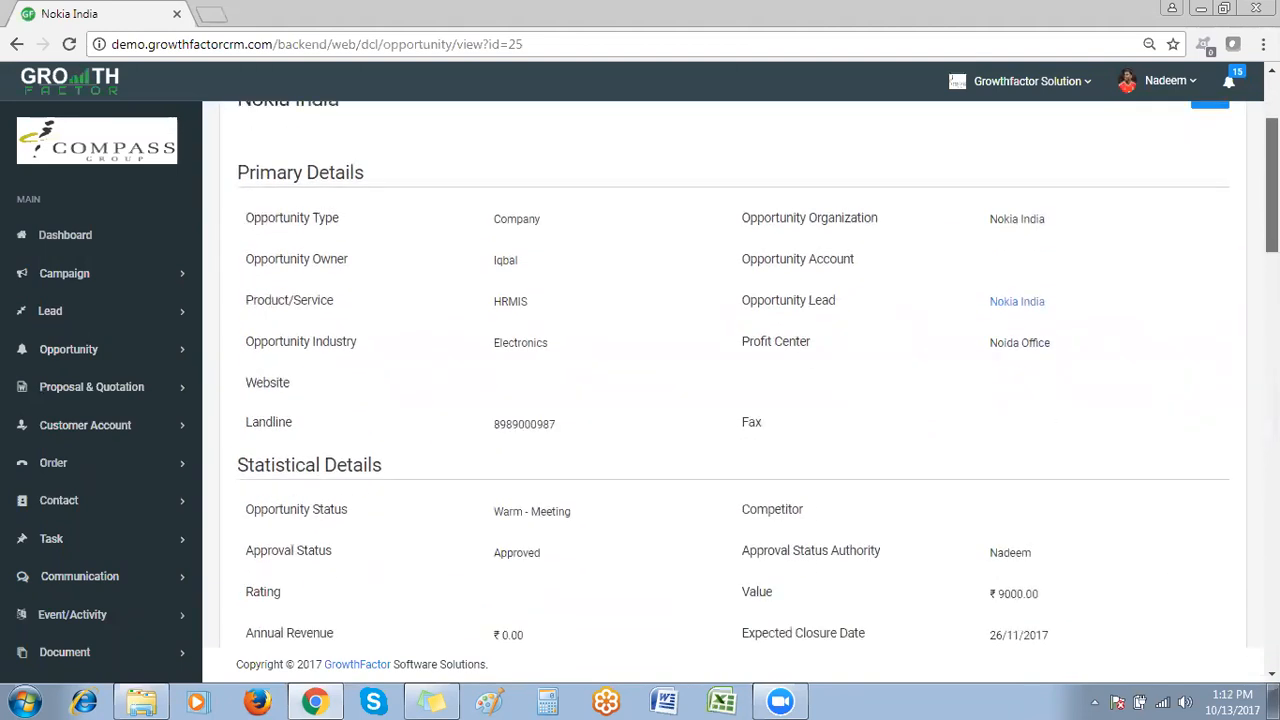
scroll(740, 380, "up", 1)
scroll(740, 380, "down", 1)
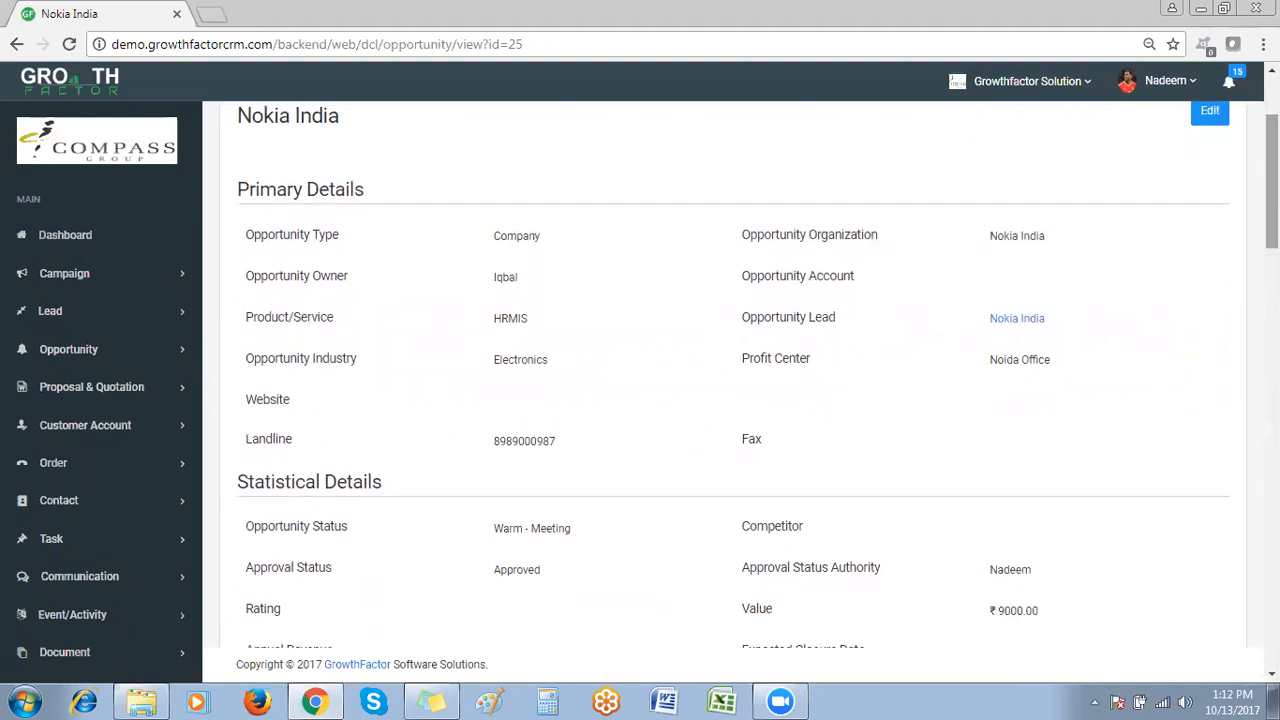
left_click(1211, 113)
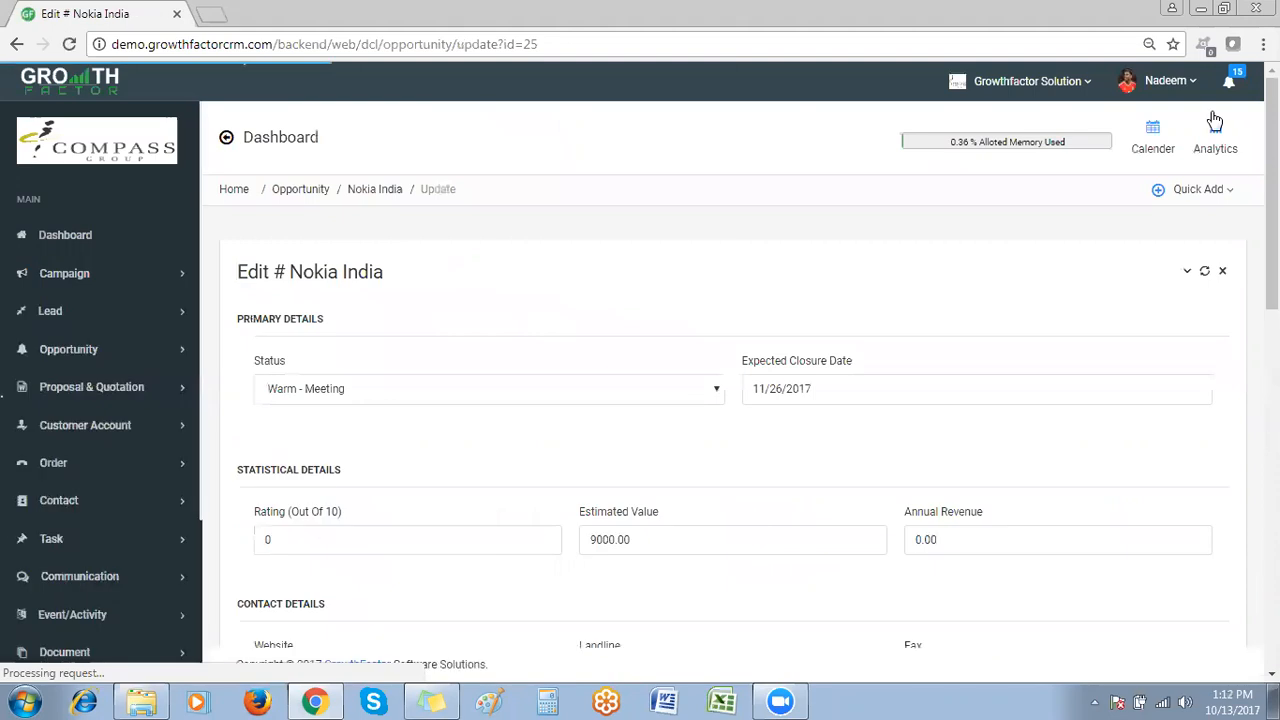
left_click(664, 391)
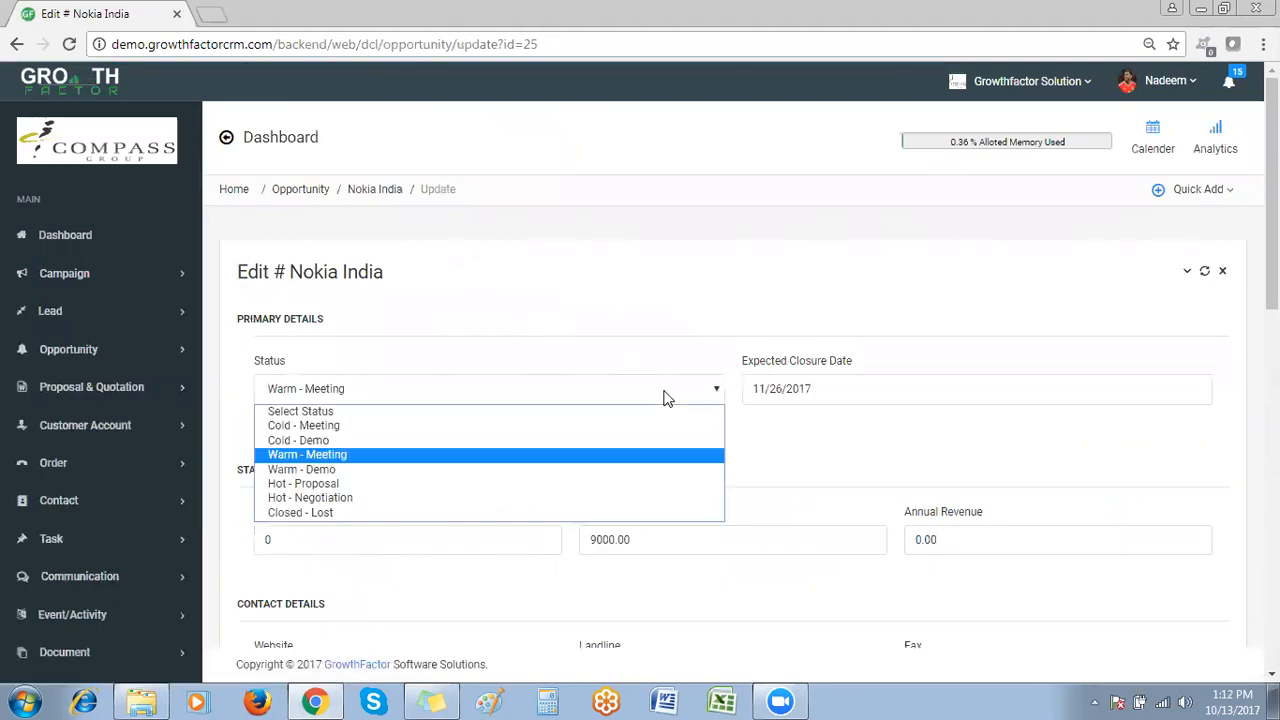
left_click(414, 498)
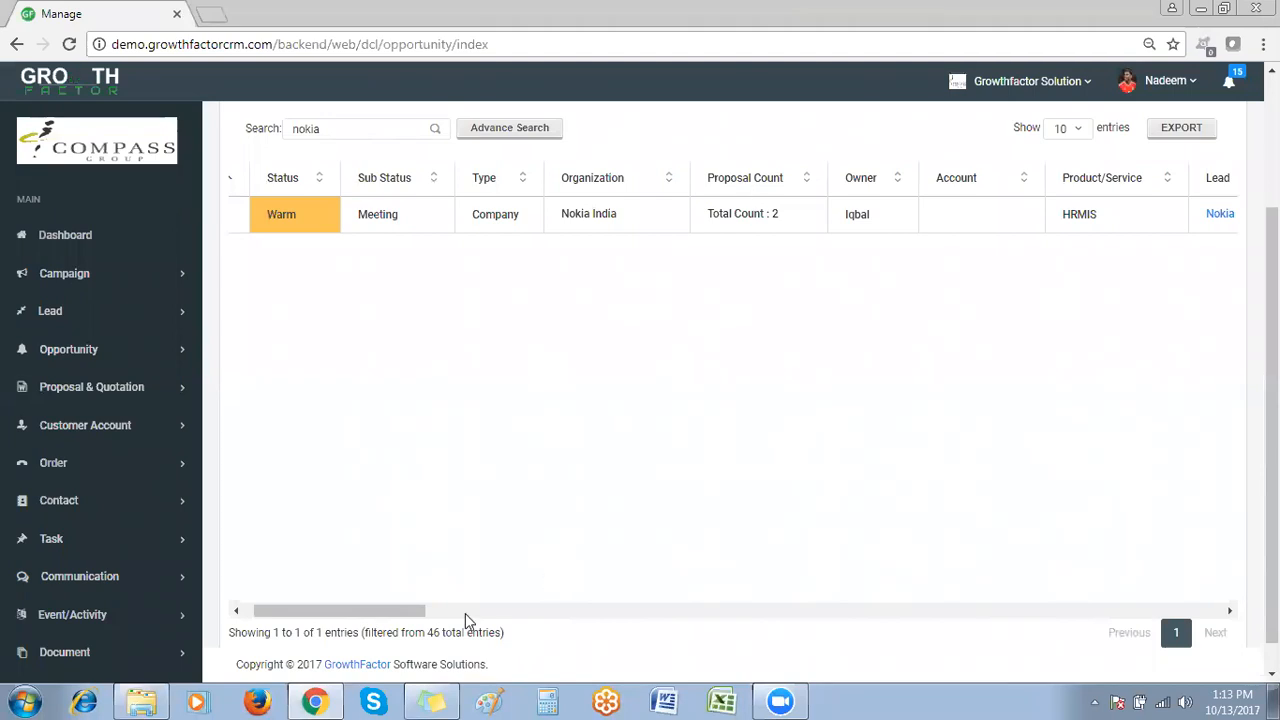
Close the Nokia India opportunity as won, submitting Order from Customer.pdf as the work order copy with submission date 10/13/2017
left_click_drag(389, 614, 1194, 610)
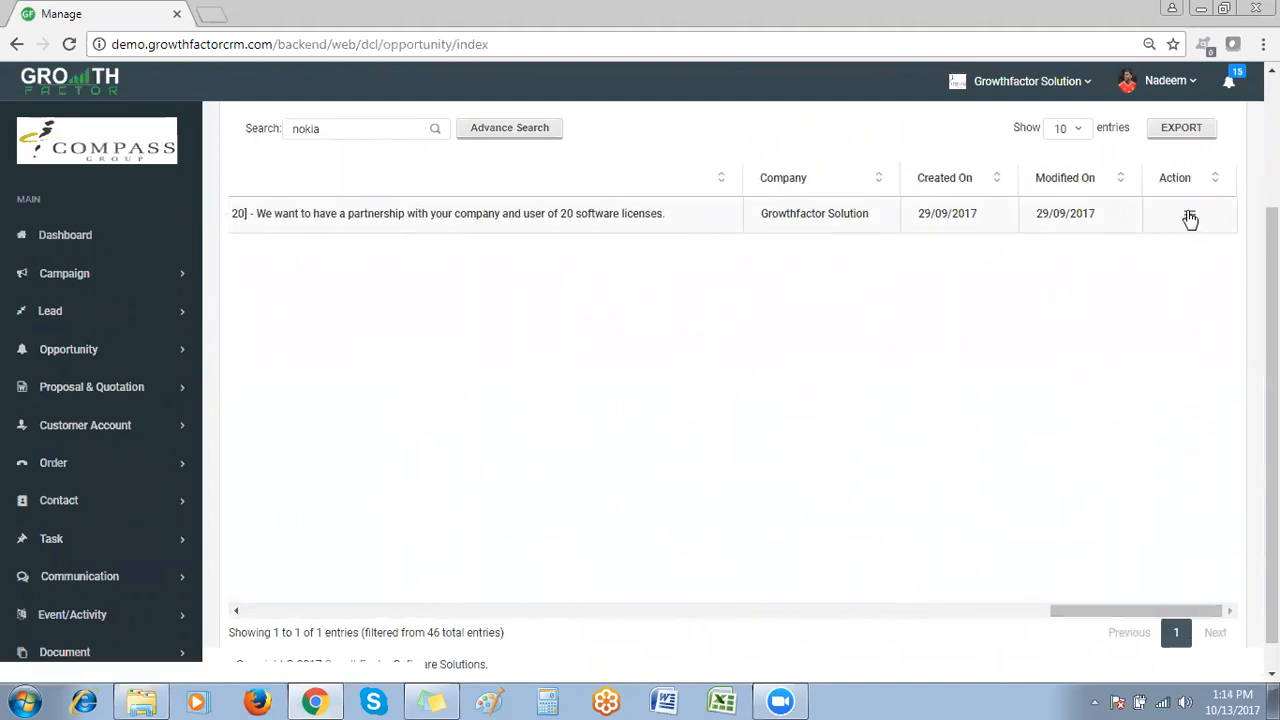
left_click(1189, 215)
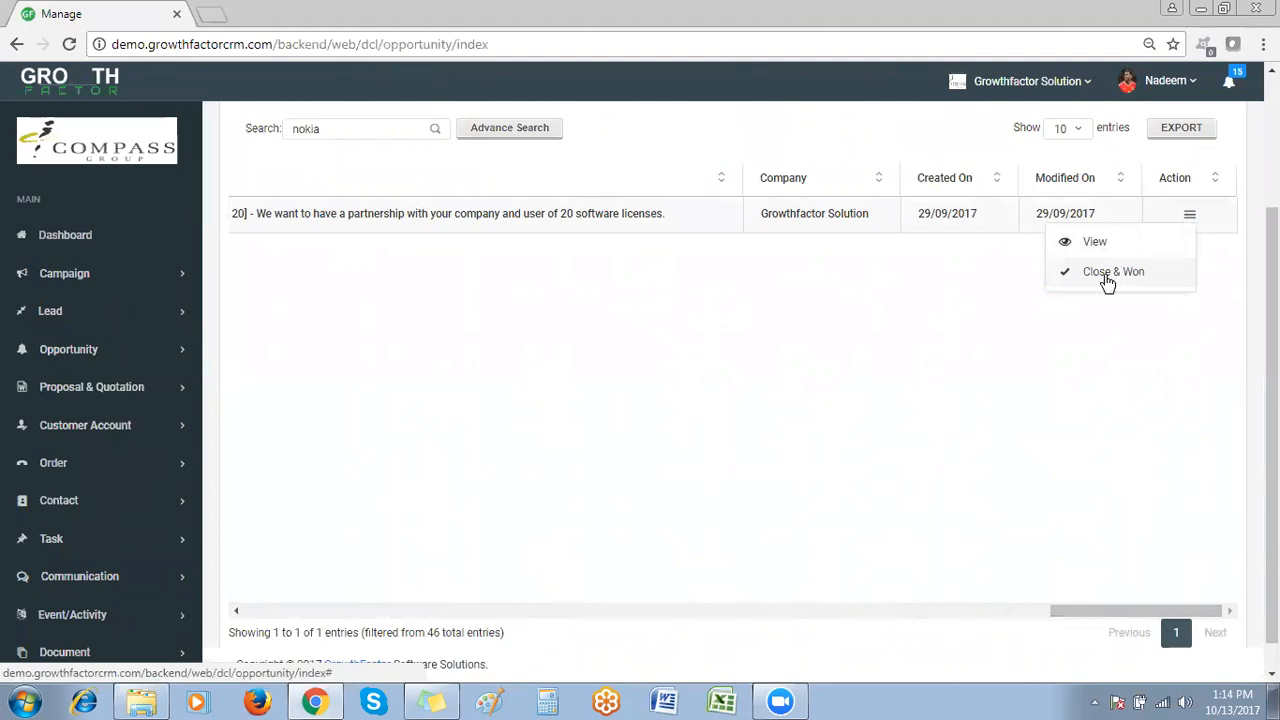
left_click(1107, 276)
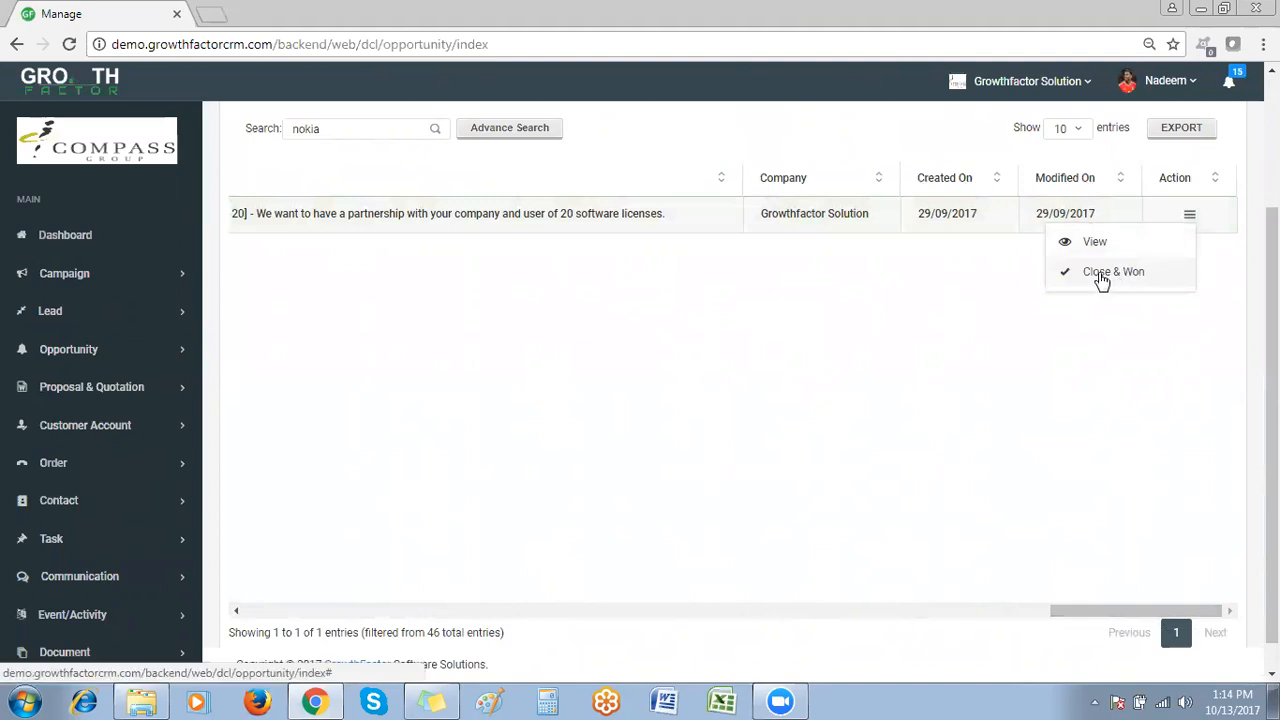
left_click(1101, 280)
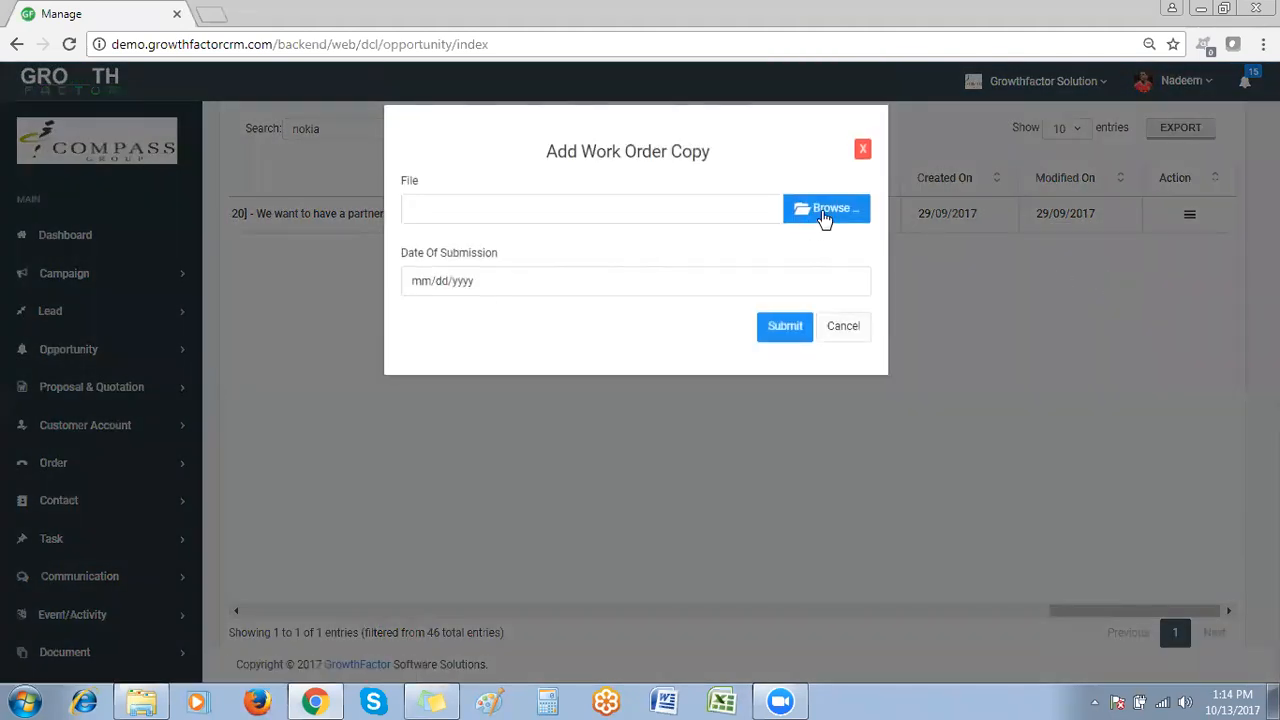
left_click(826, 213)
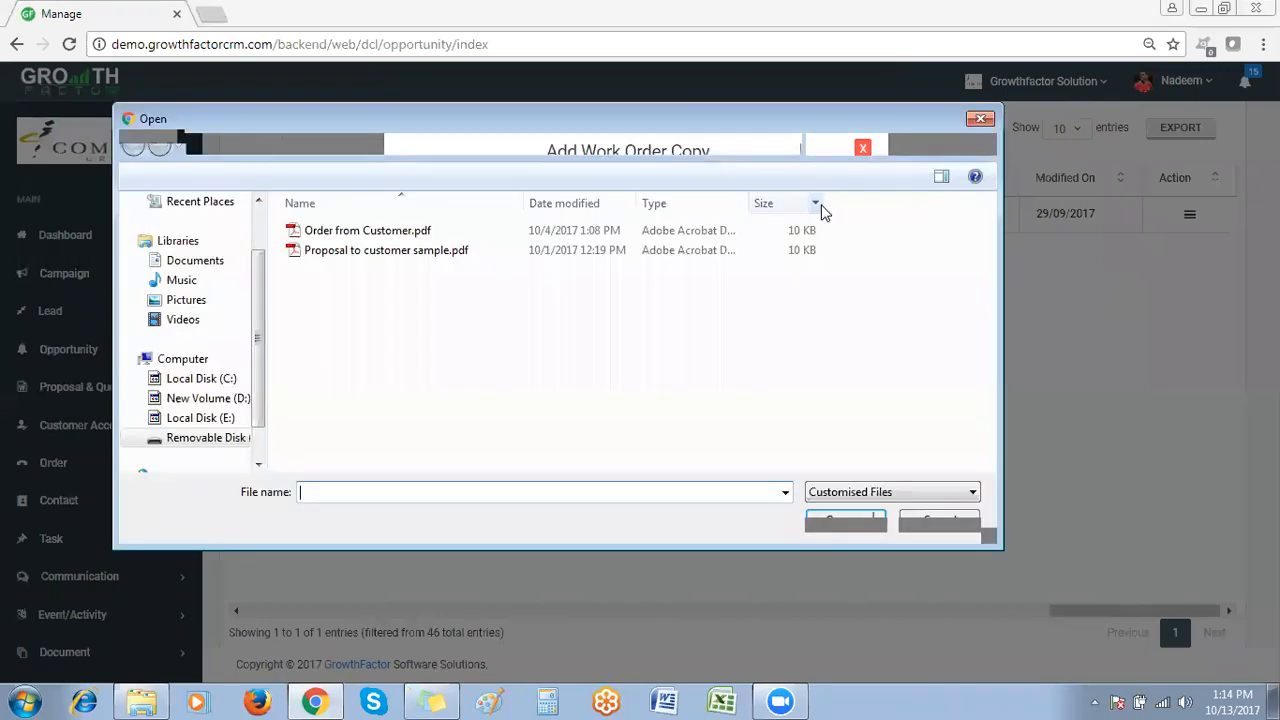
double_click(326, 237)
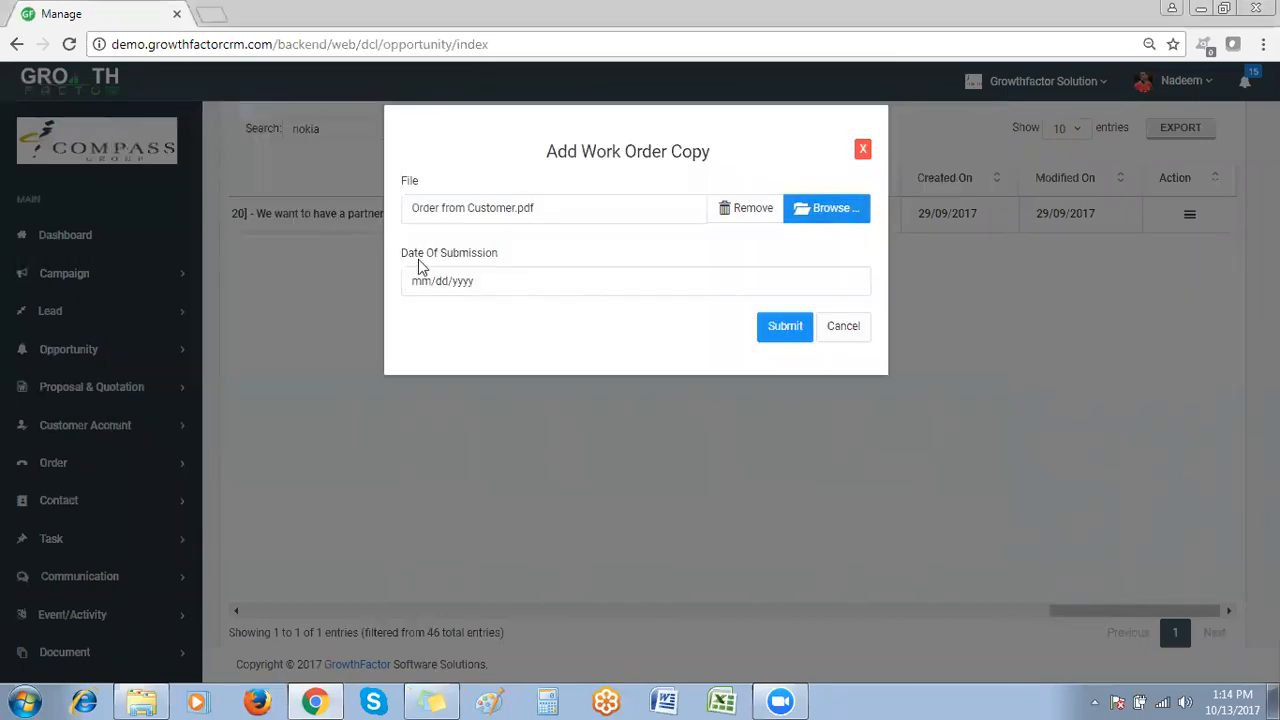
left_click(853, 283)
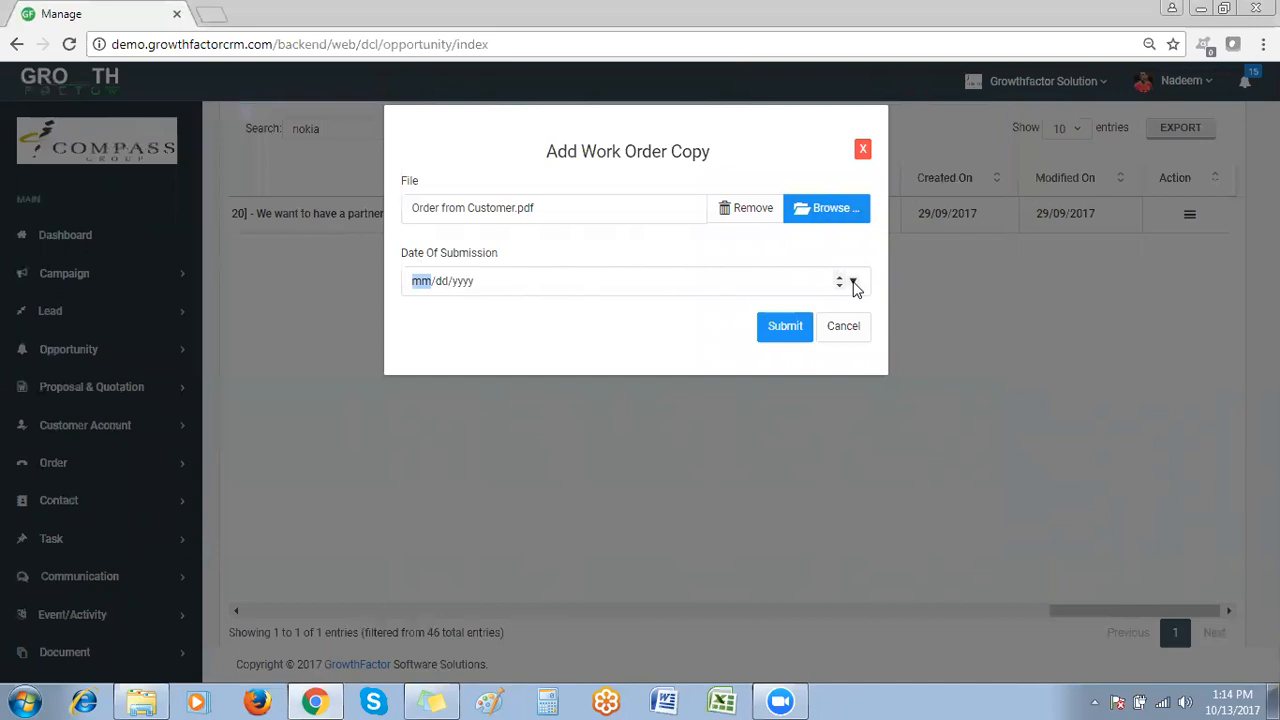
left_click(570, 382)
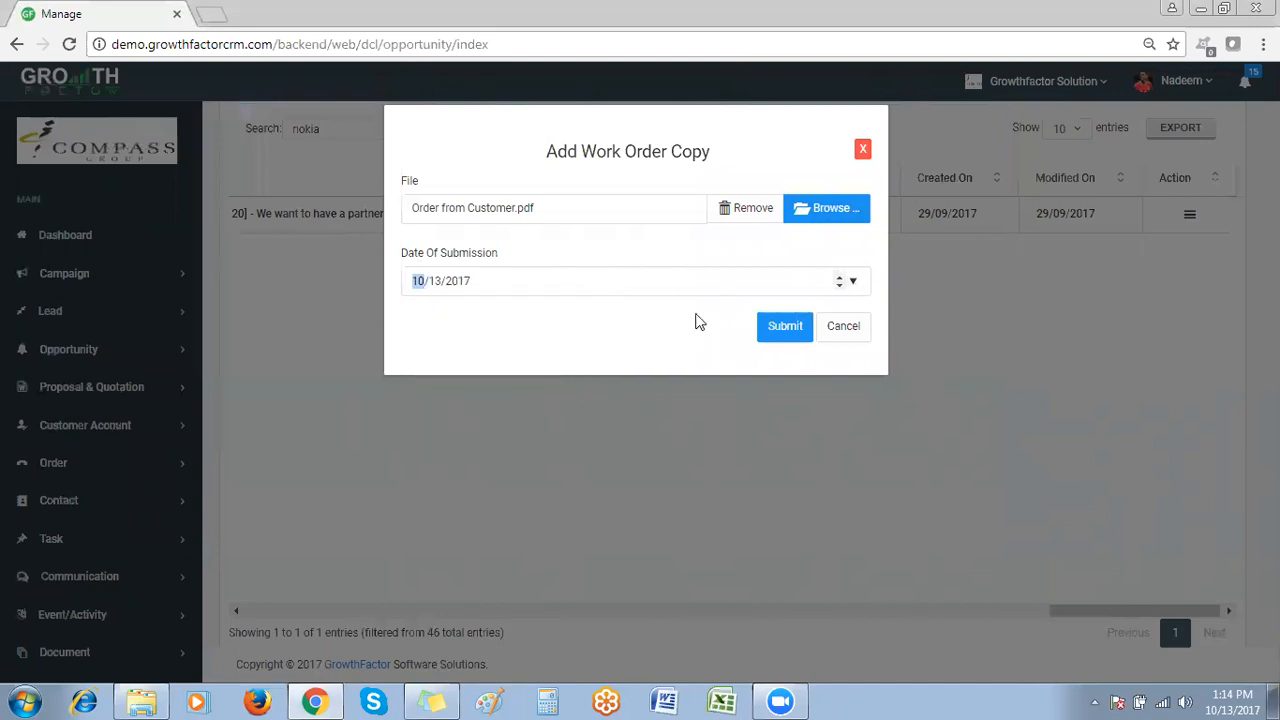
left_click(785, 330)
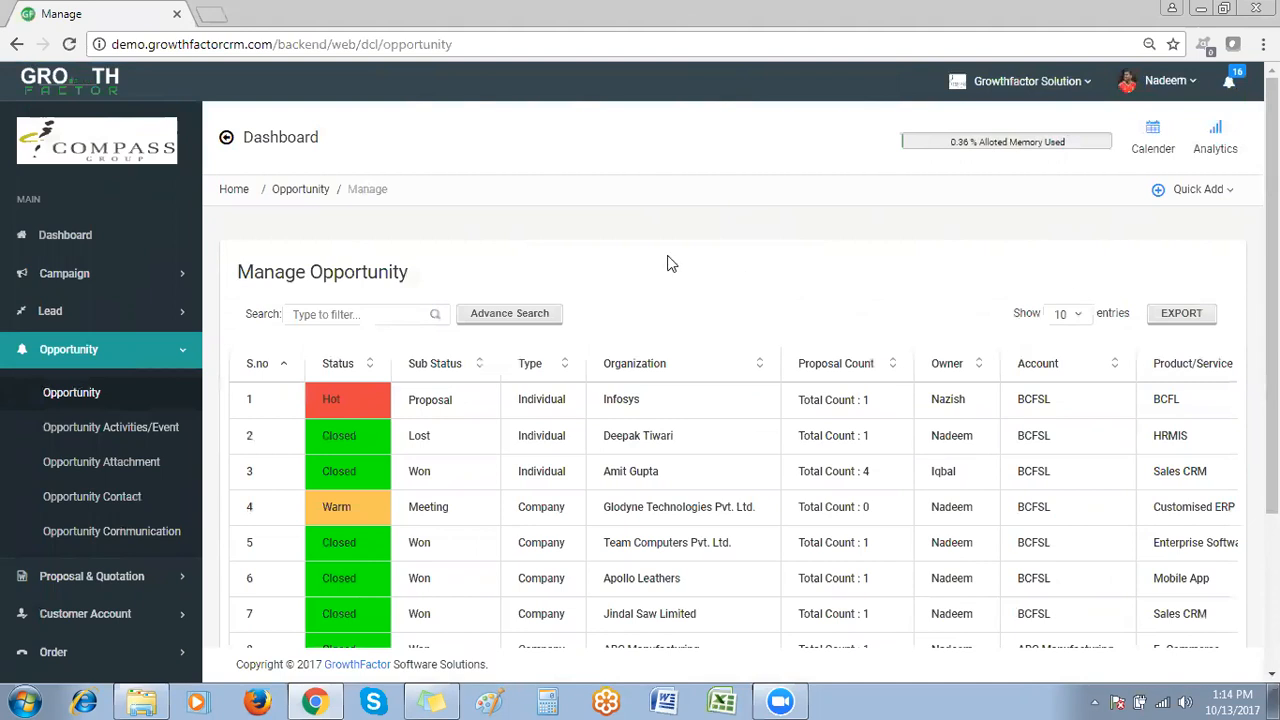
Search the opportunity list for "noki" to check the Nokia India status, and restore the full list
left_click(380, 313)
type("noki")
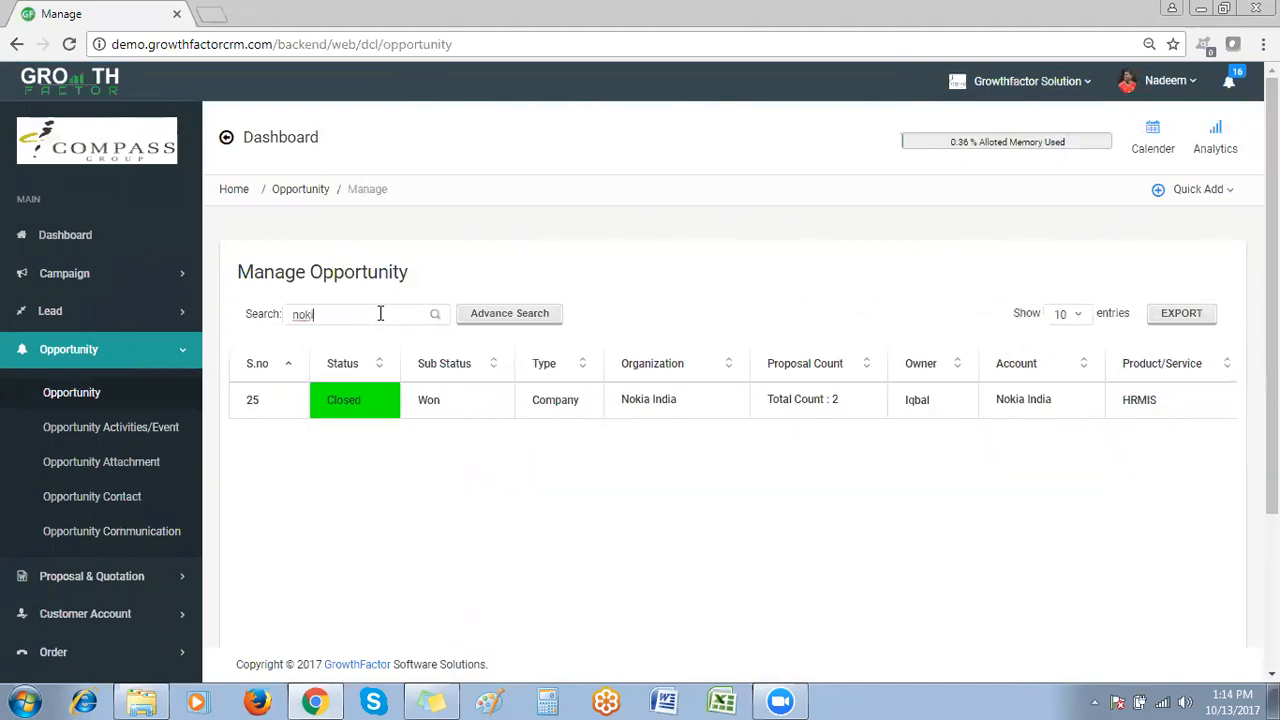
left_click(455, 405)
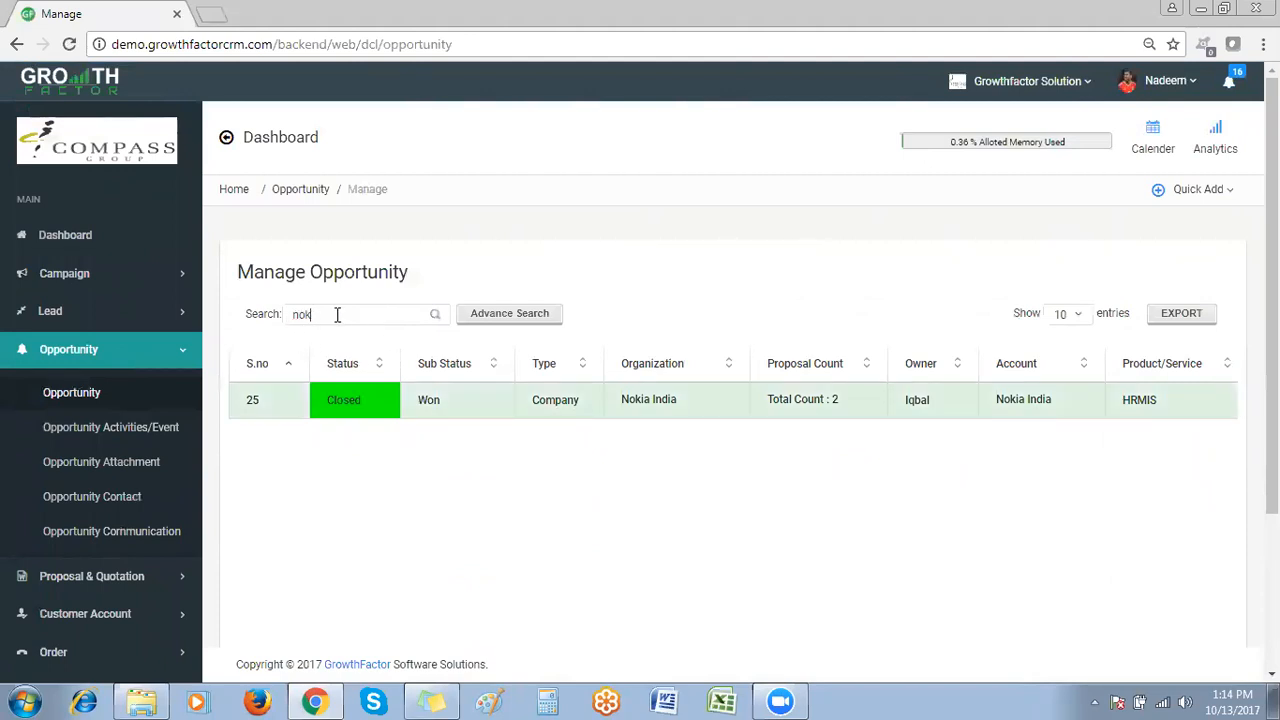
key("BackSpace")
key("BackSpace")
key("BackSpace")
left_click(58, 393)
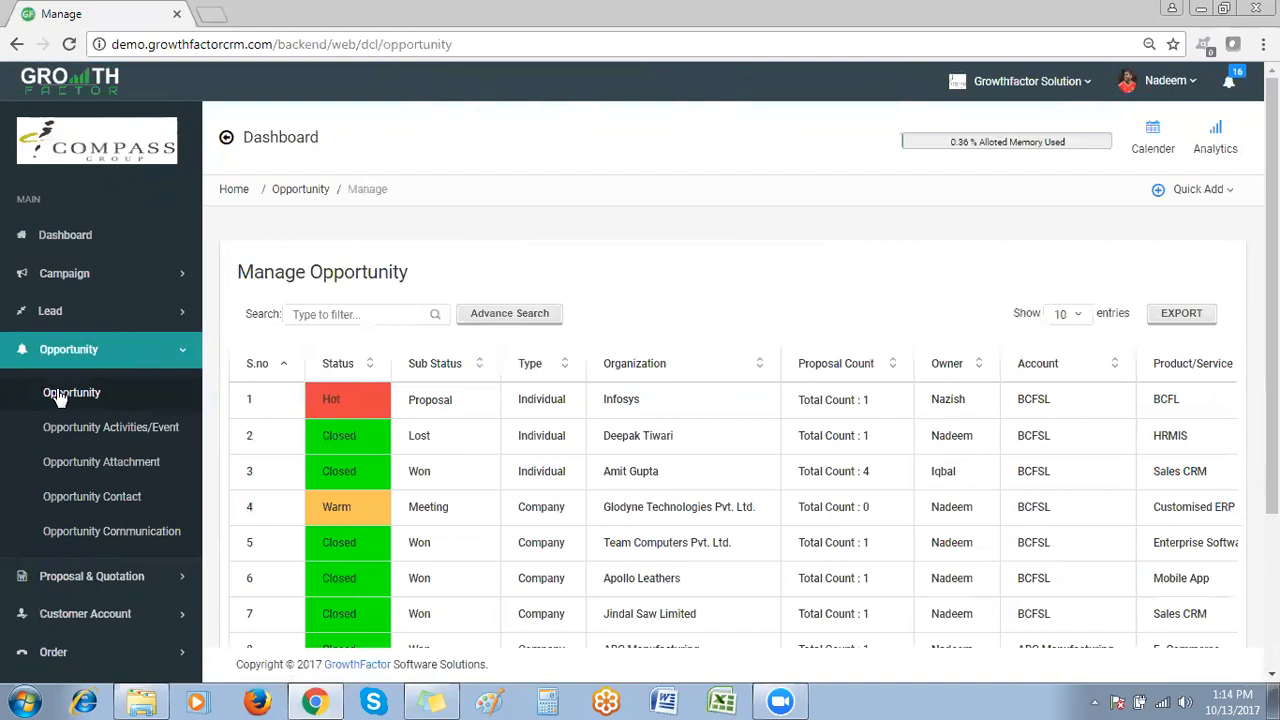
Open the customer account list and show 50 entries per page
left_click(66, 352)
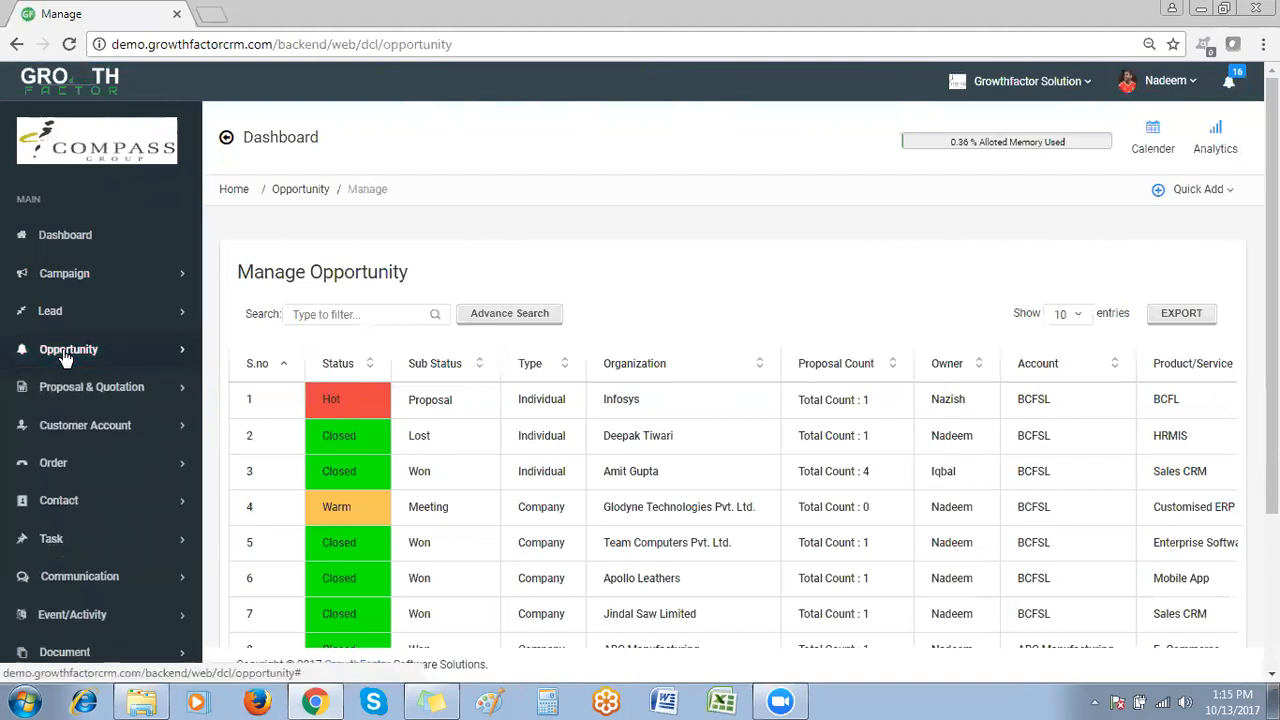
left_click(88, 427)
left_click(100, 472)
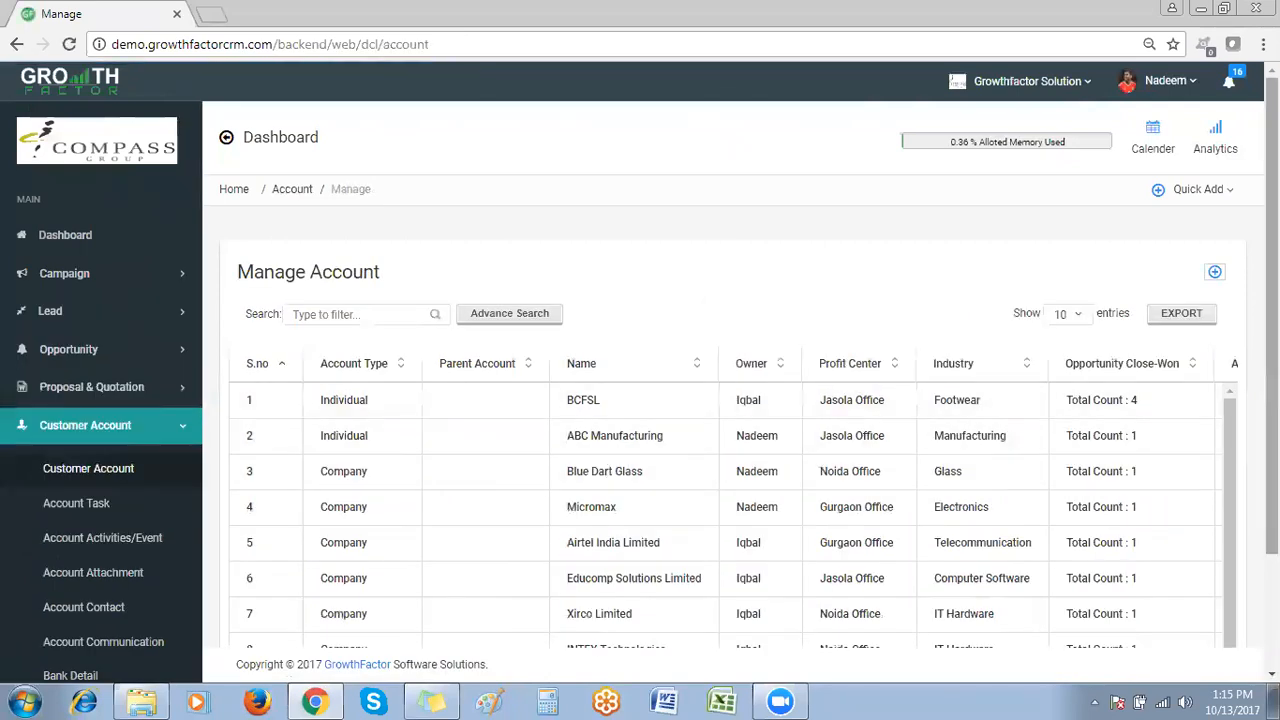
scroll(1140, 280, "down", 2)
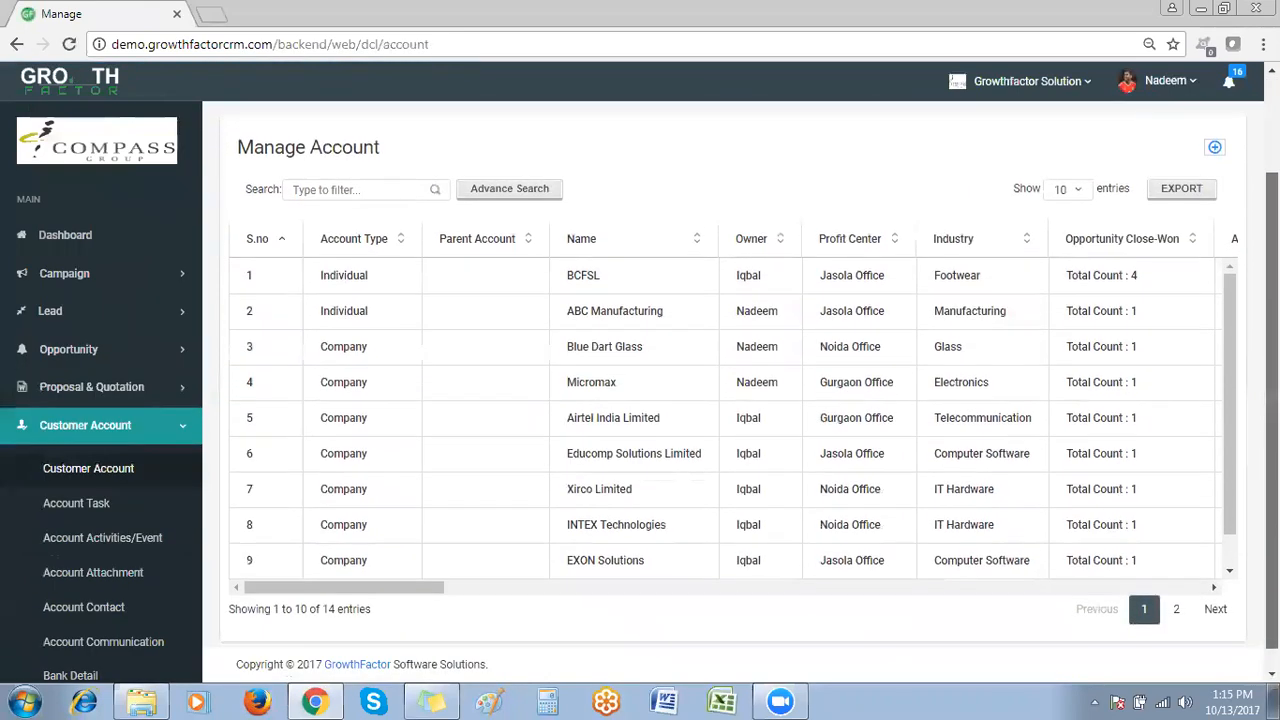
left_click(1068, 192)
left_click(1066, 276)
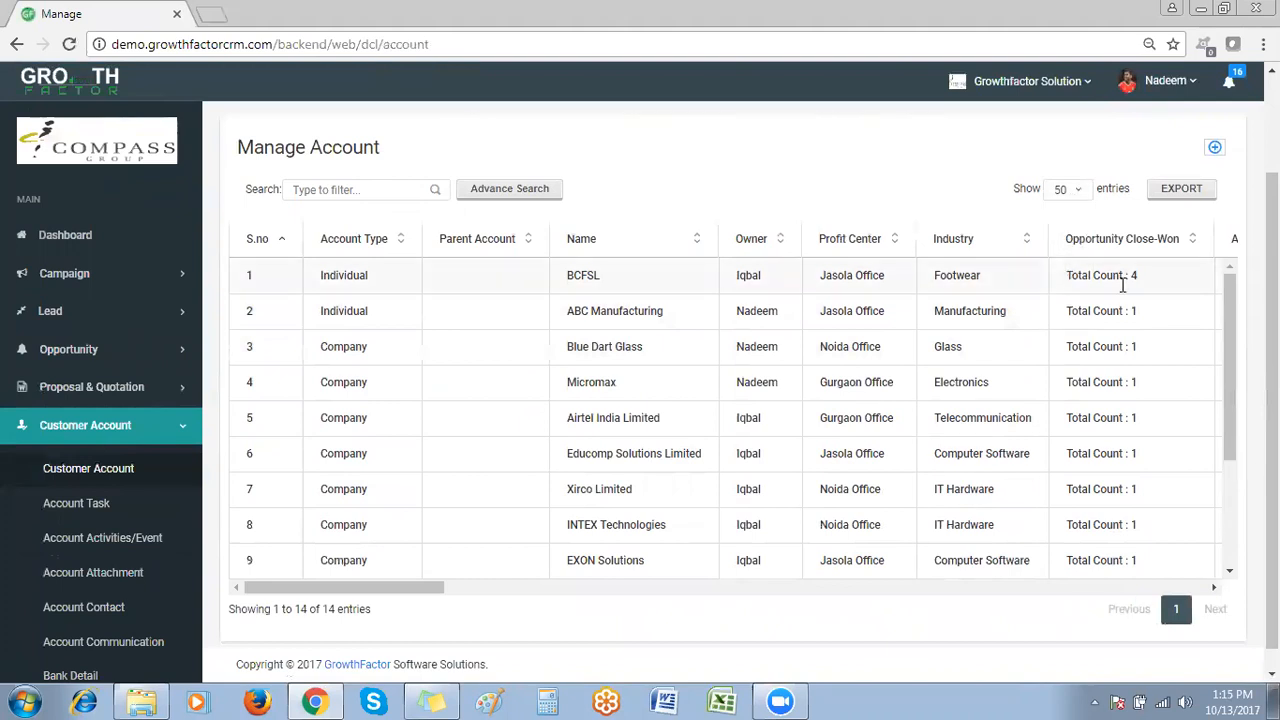
Locate the Nokia India account at the end of the customer account list
left_click_drag(1233, 320, 1229, 458)
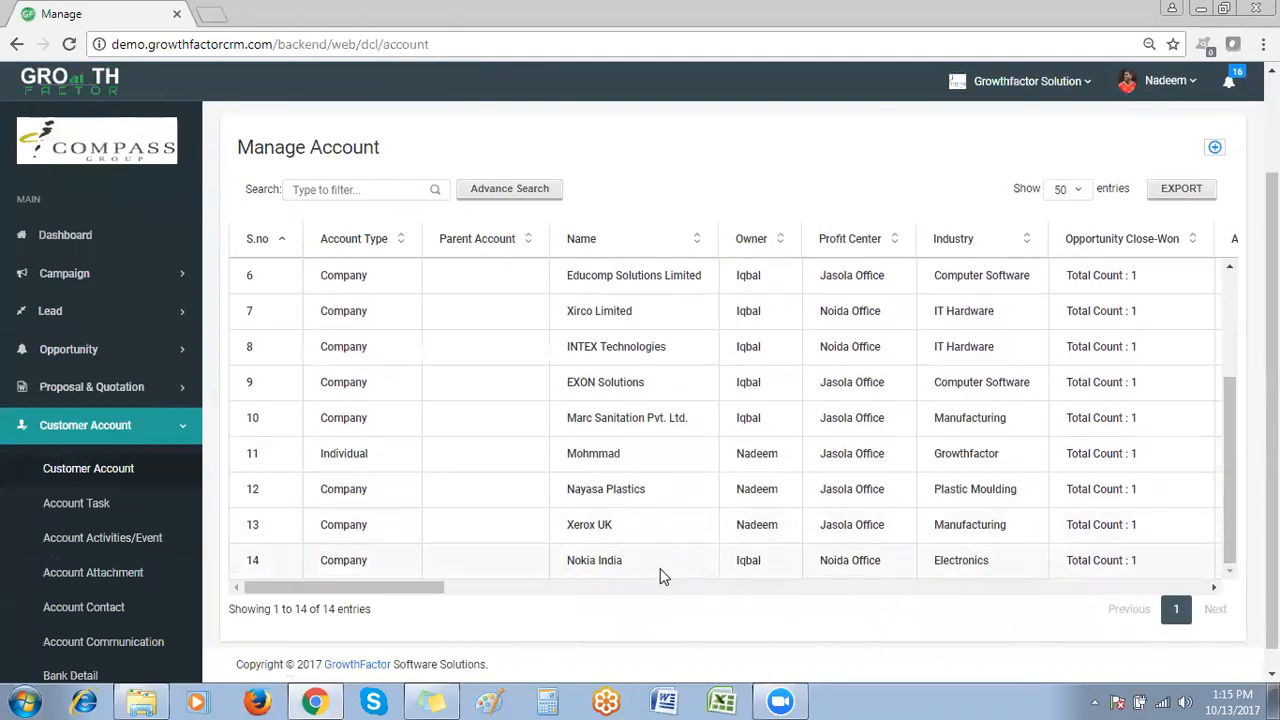
scroll(720, 549, "down", 1)
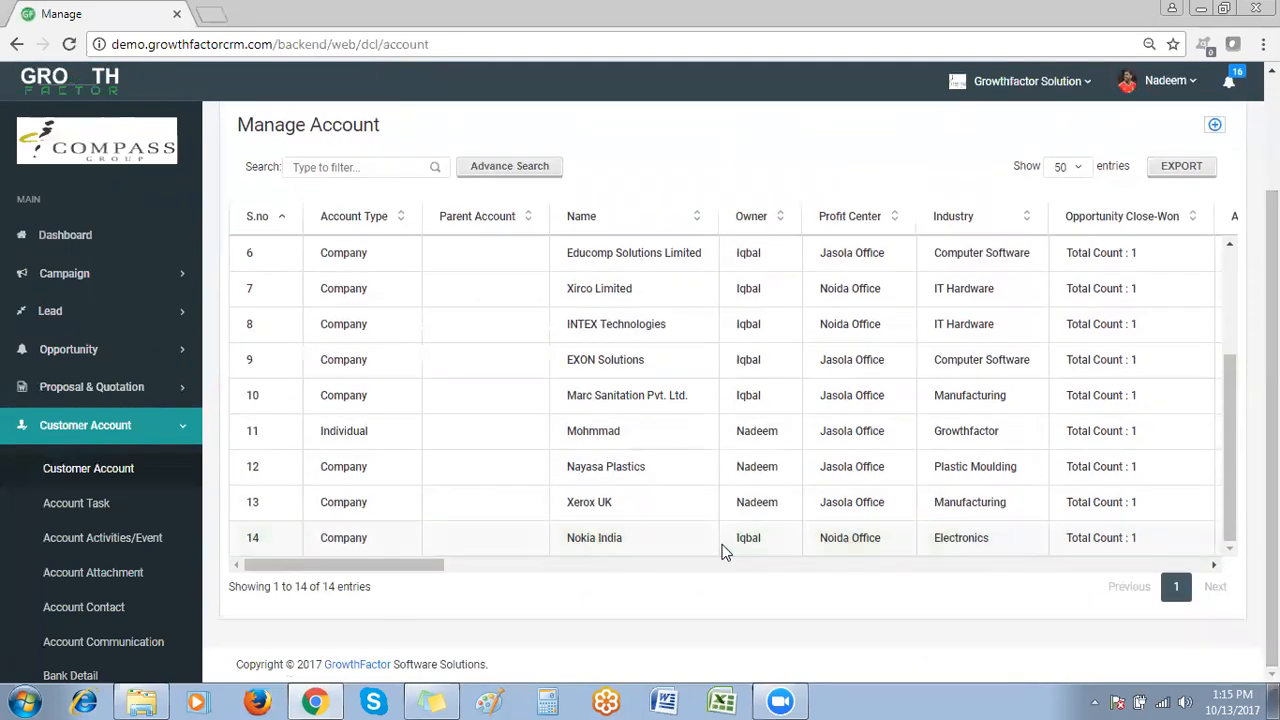
left_click_drag(380, 573, 320, 568)
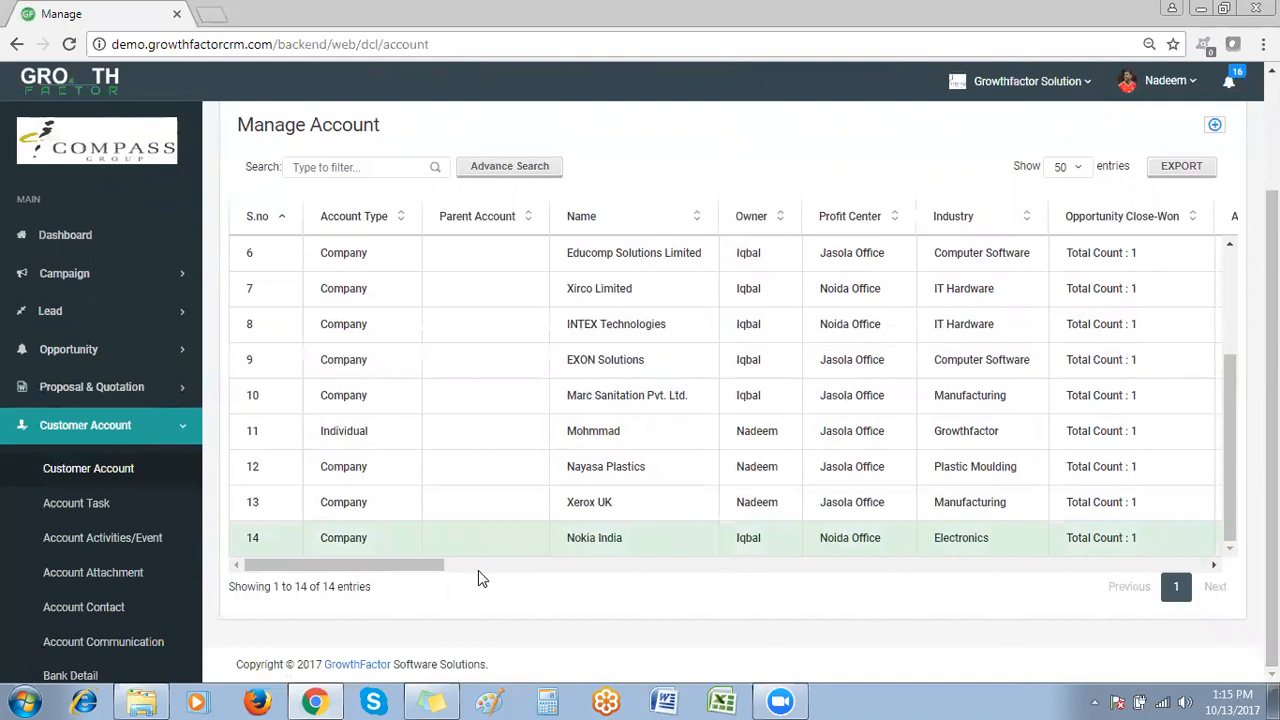
Open the details of the BCFSL account, the first record in the customer account list
left_click_drag(1231, 443, 1238, 302)
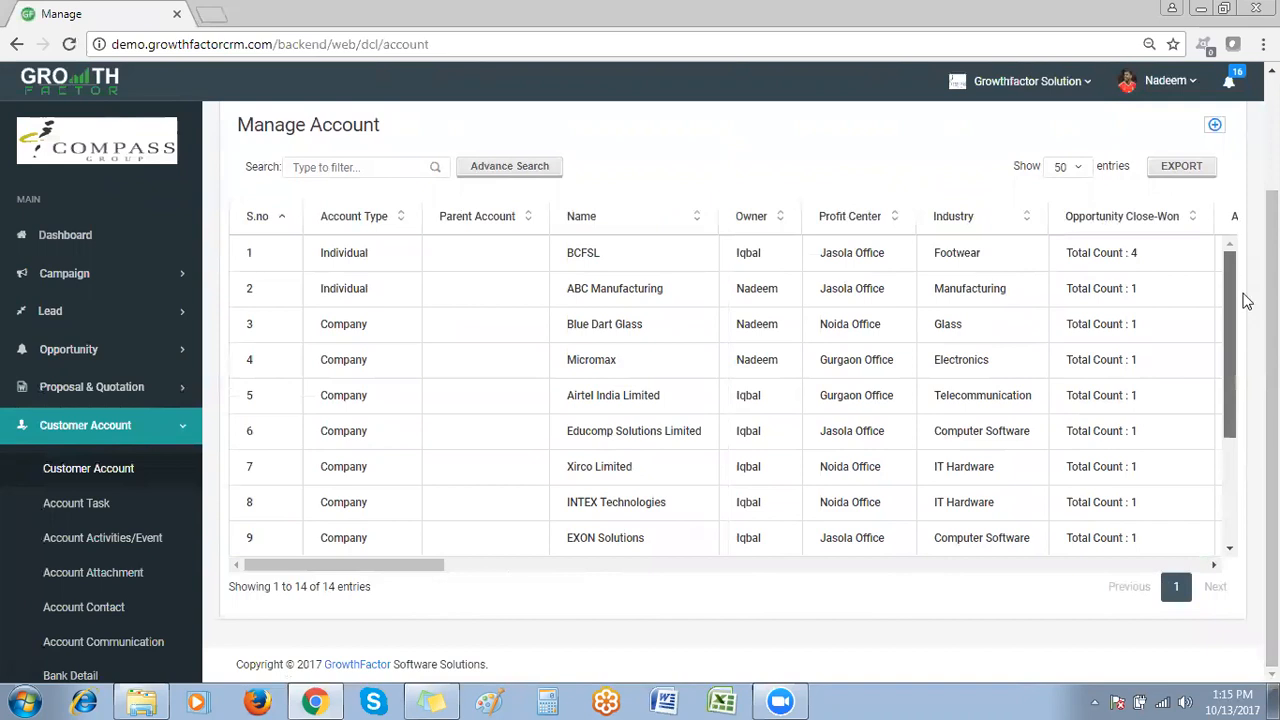
left_click(642, 255)
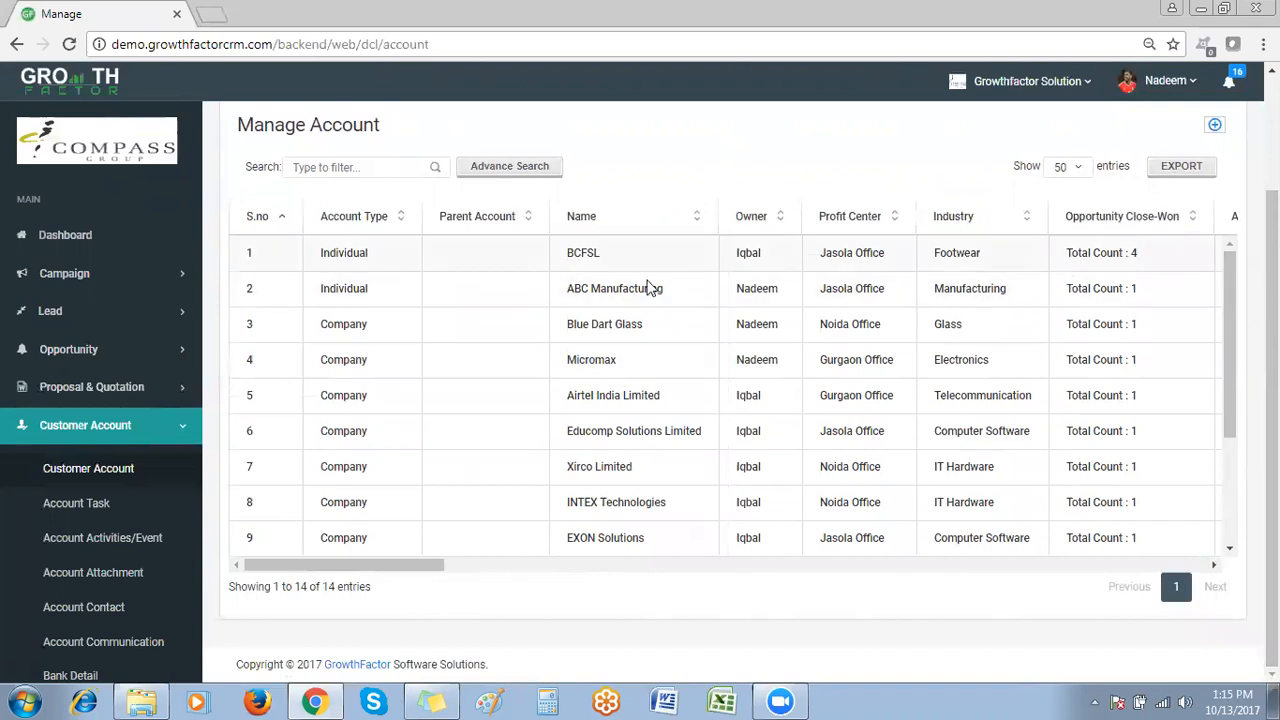
left_click_drag(420, 564, 506, 568)
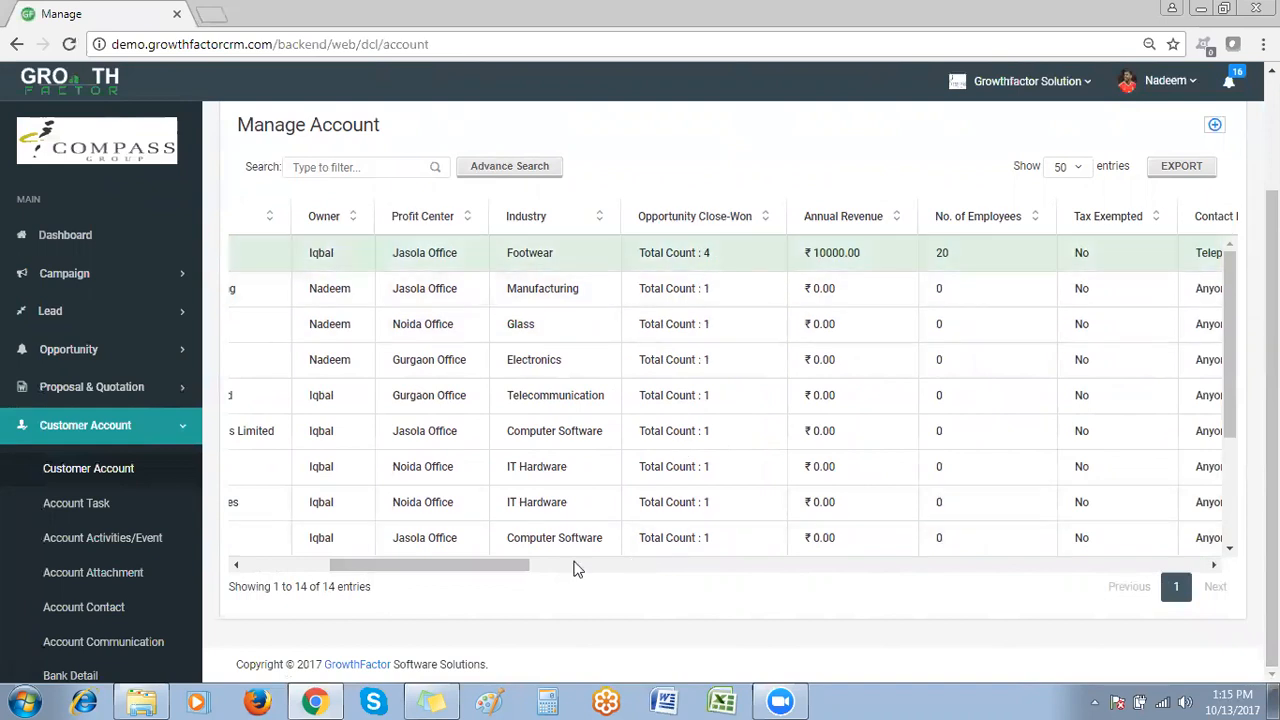
left_click_drag(514, 569, 1230, 552)
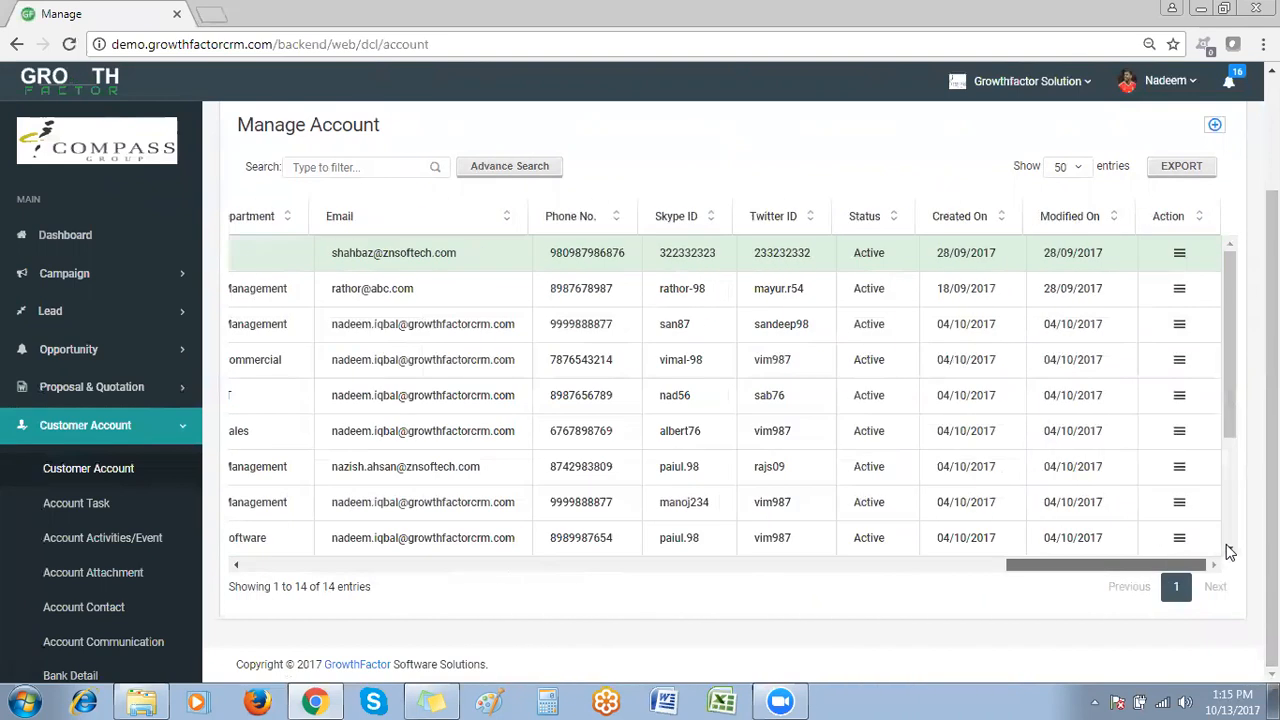
left_click(1180, 256)
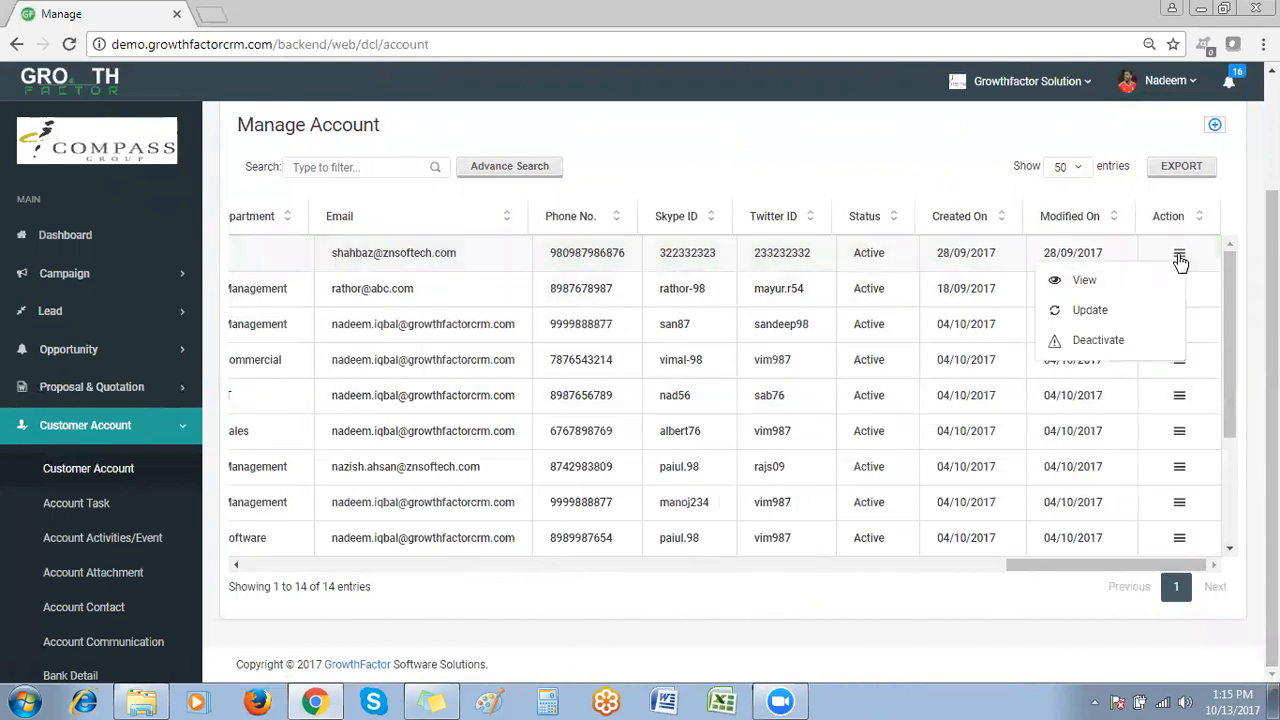
left_click(1087, 284)
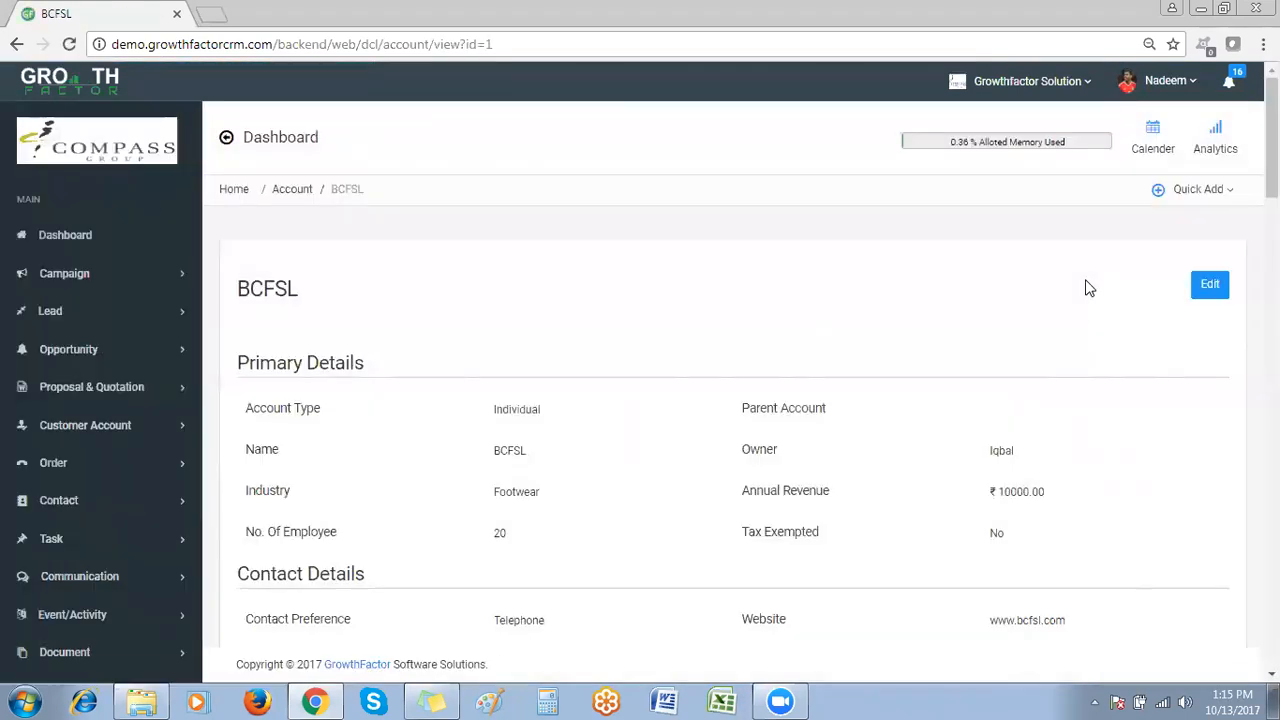
Review the BCFSL account's details and its linked opportunities, including their status, value, order copies and submission dates
scroll(1089, 287, "down", 10)
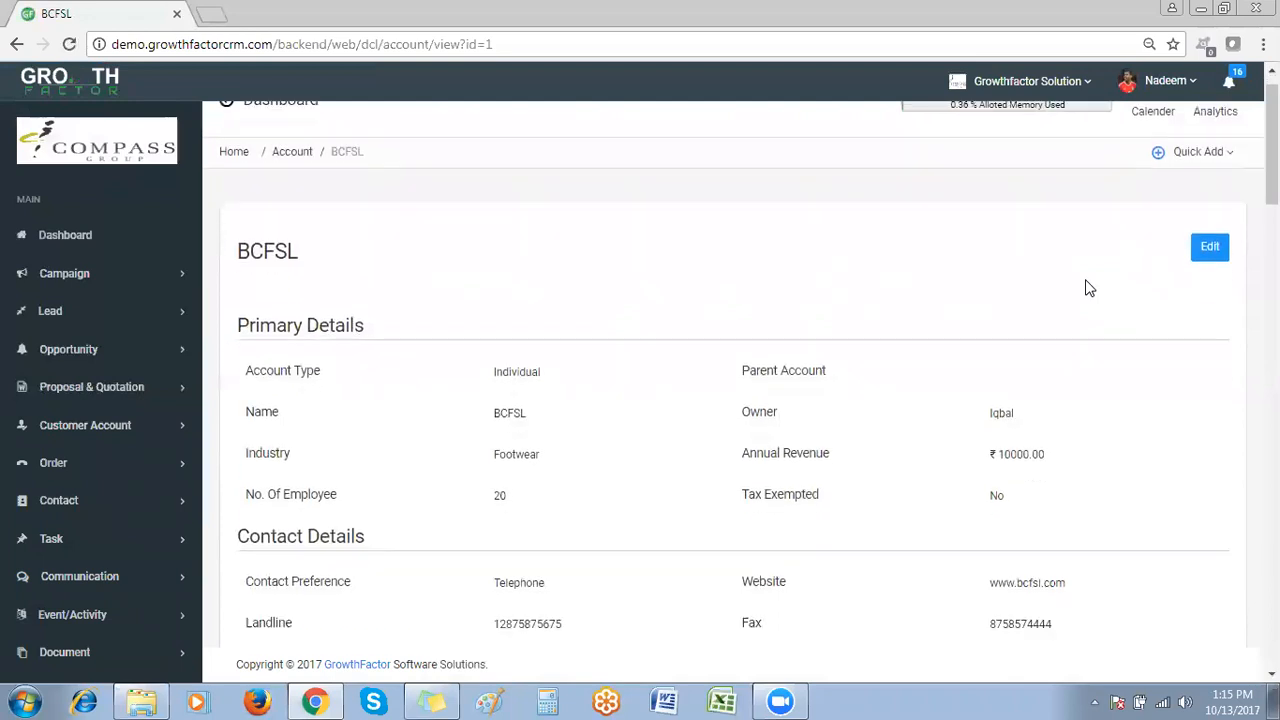
scroll(1089, 287, "down", 6)
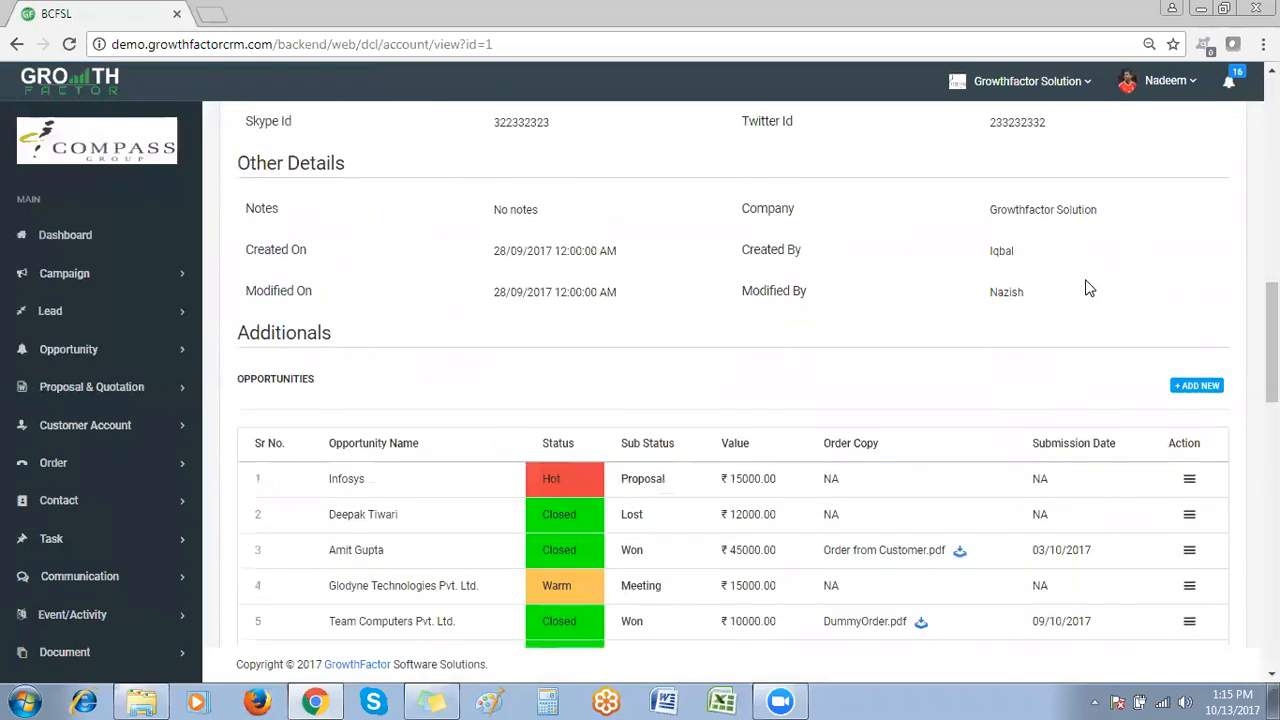
scroll(1089, 287, "up", 1)
scroll(1089, 287, "up", 1)
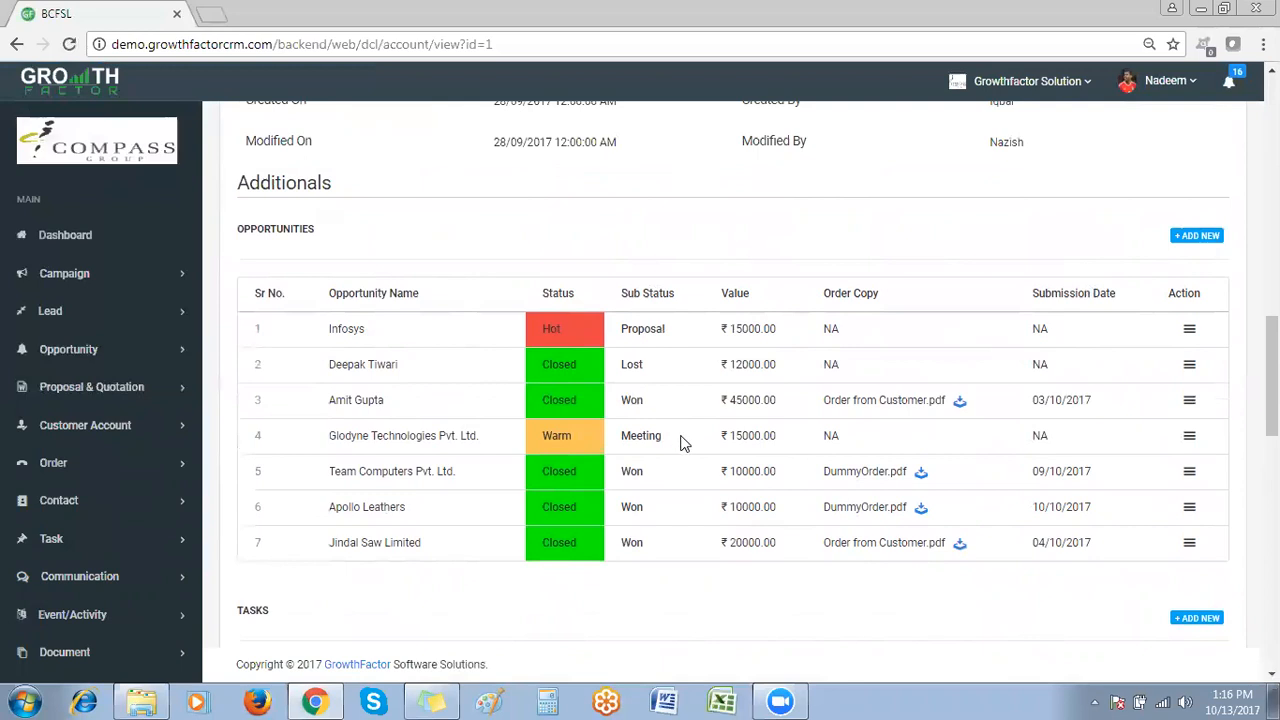
mouse_move(1272, 376)
left_mouse_down()
mouse_move(1272, 607)
mouse_move(1272, 386)
left_mouse_up()
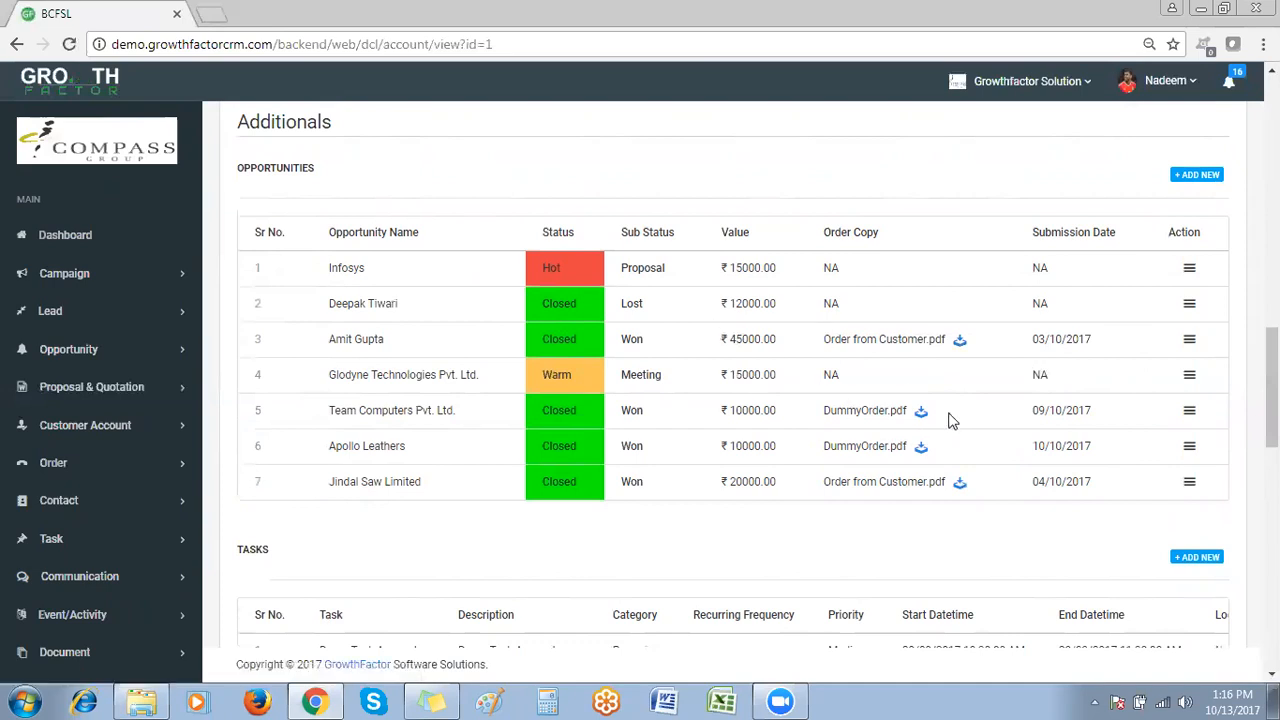
View the Jindal Saw Limited opportunity linked to the BCFSL account and examine its full details
left_click(1190, 482)
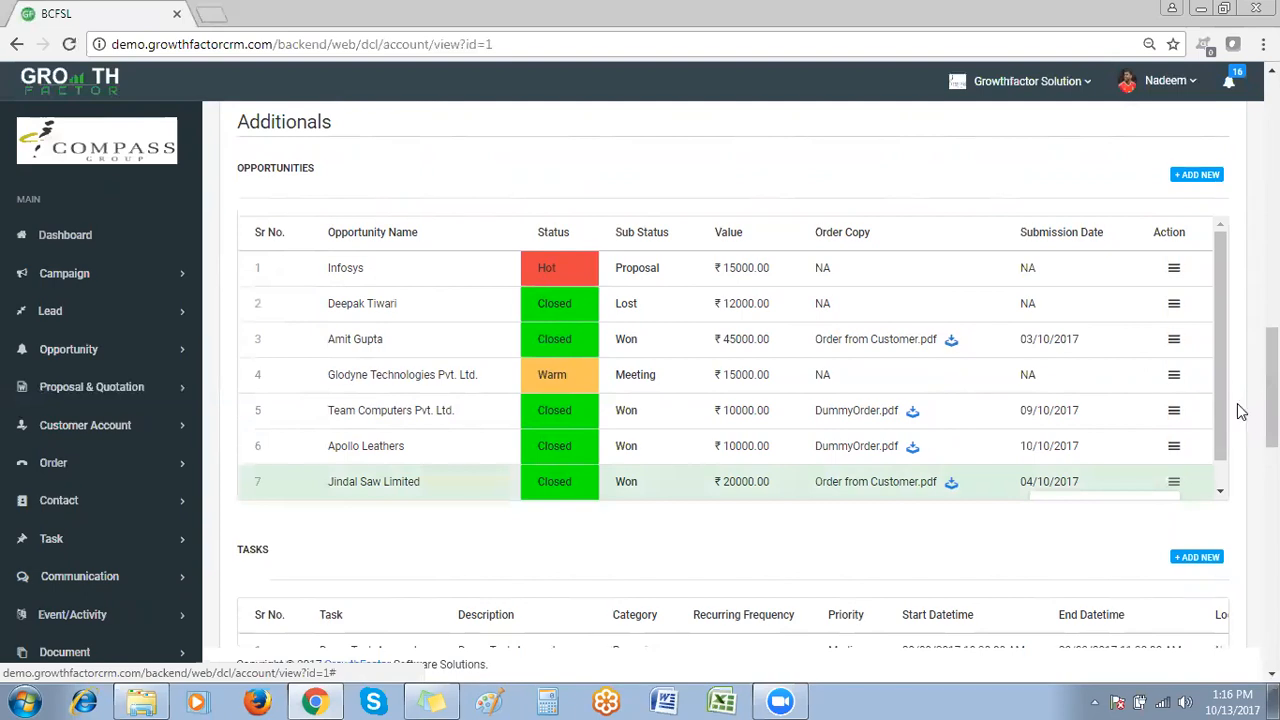
left_click_drag(1222, 364, 1216, 431)
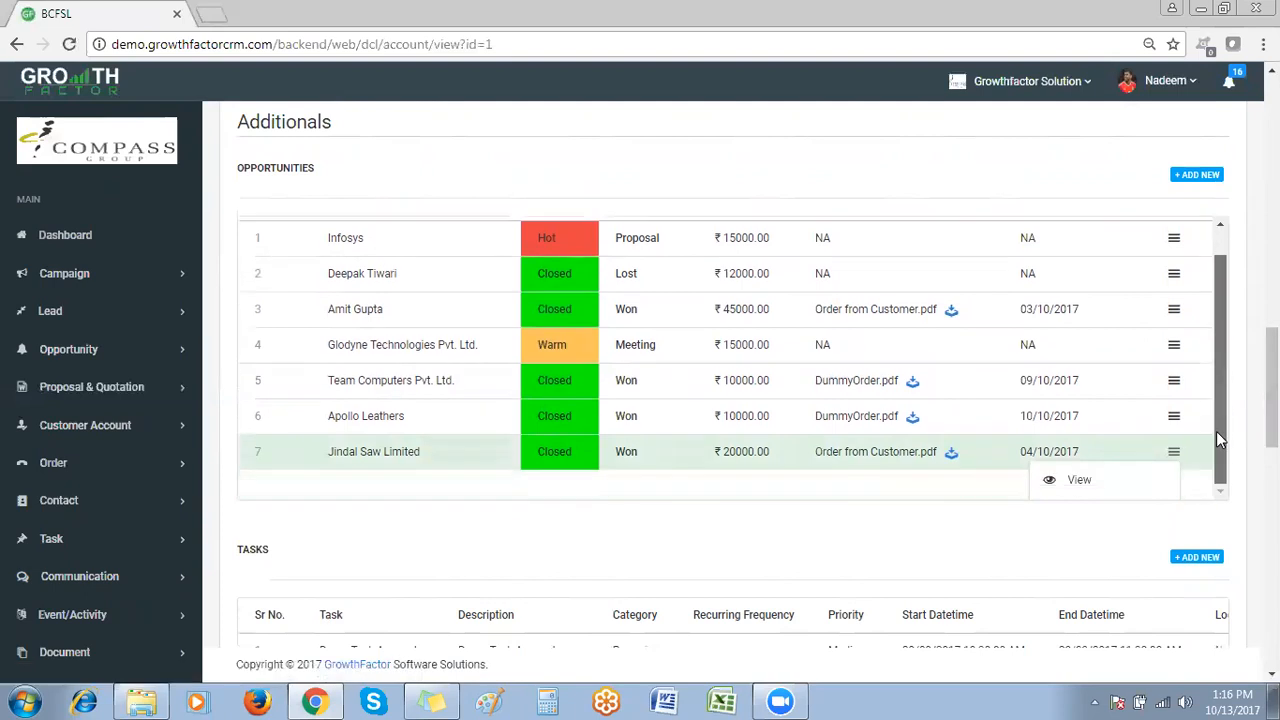
left_click(1080, 480)
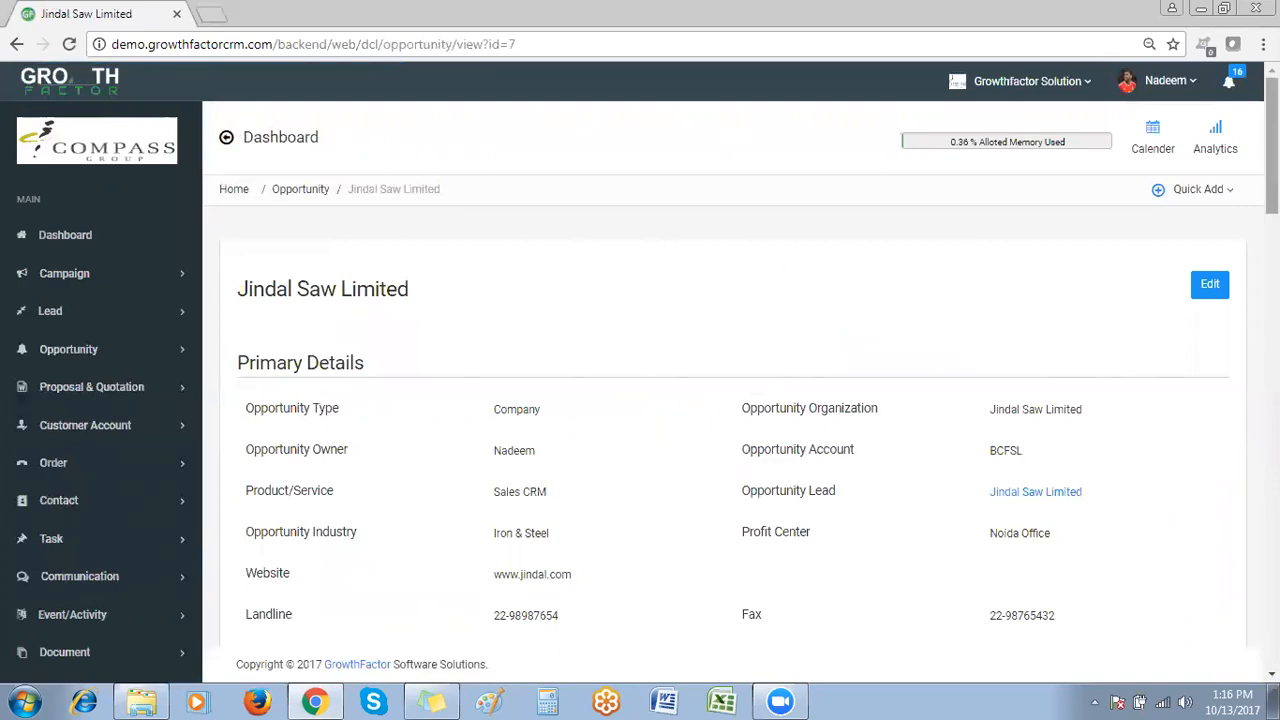
scroll(733, 400, "down", 13)
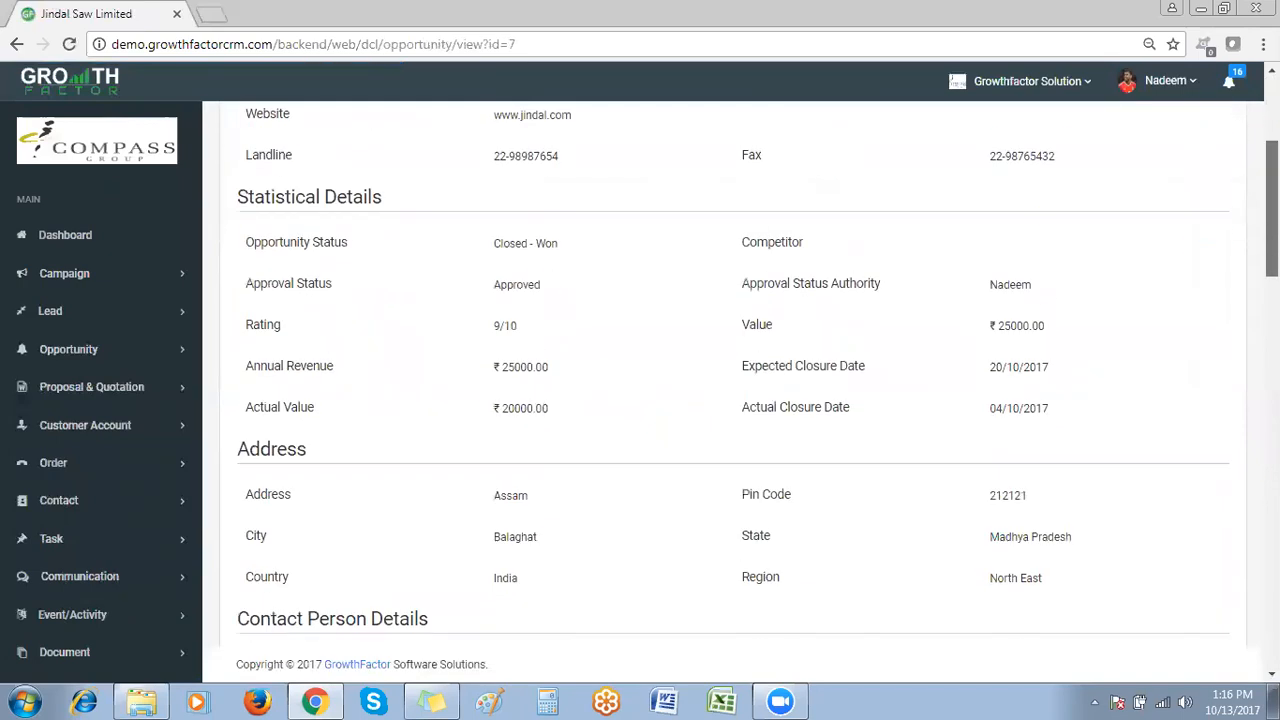
scroll(733, 400, "down", 12)
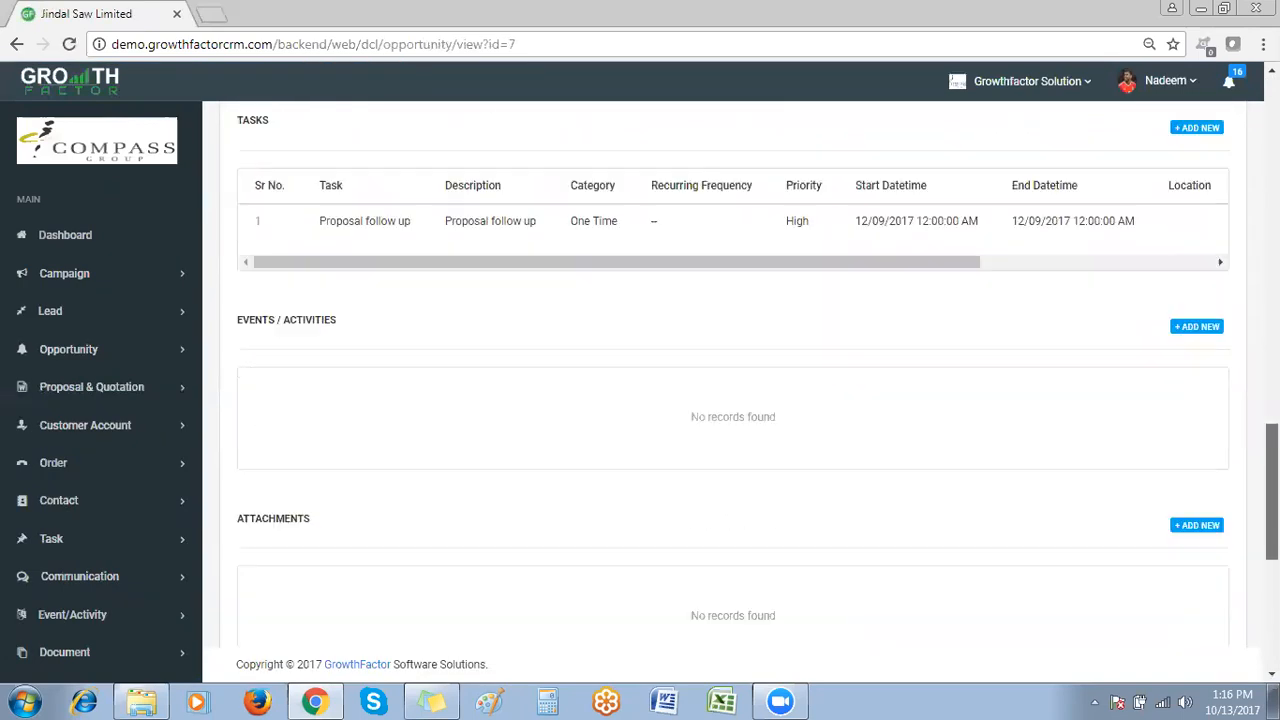
scroll(997, 152, "up", 20)
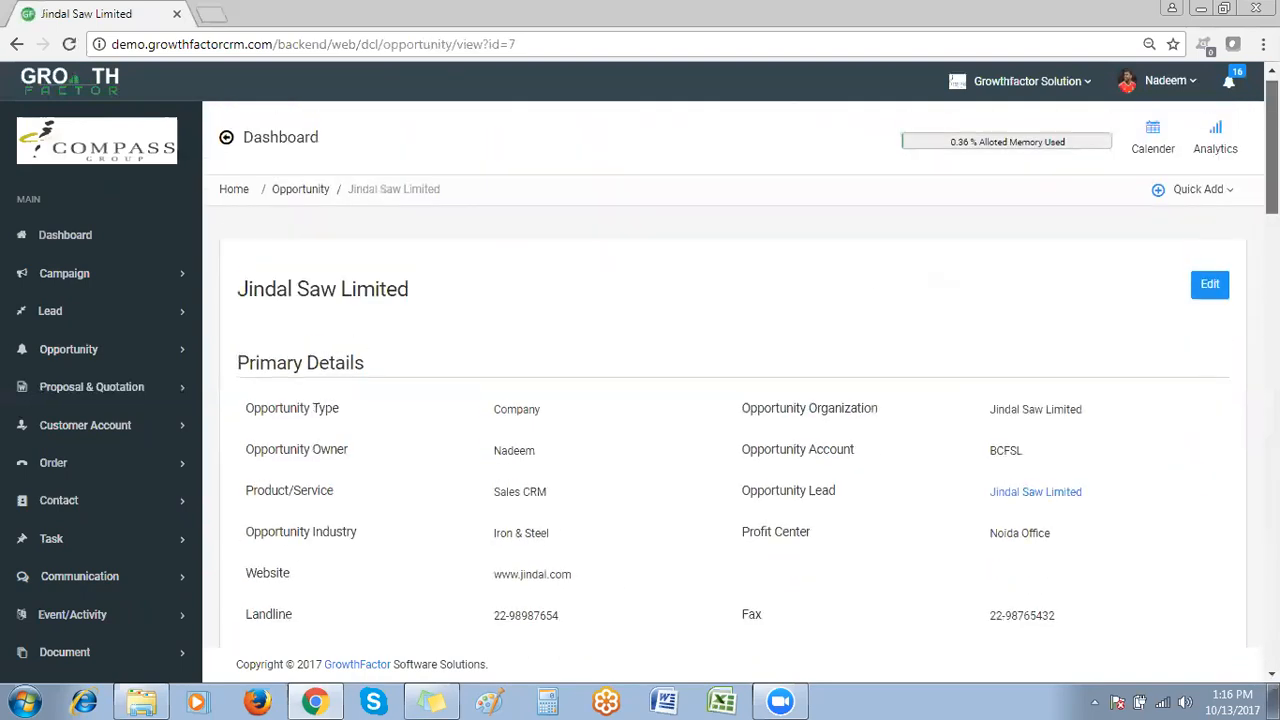
Return to the home dashboard and open the order list
left_click(234, 190)
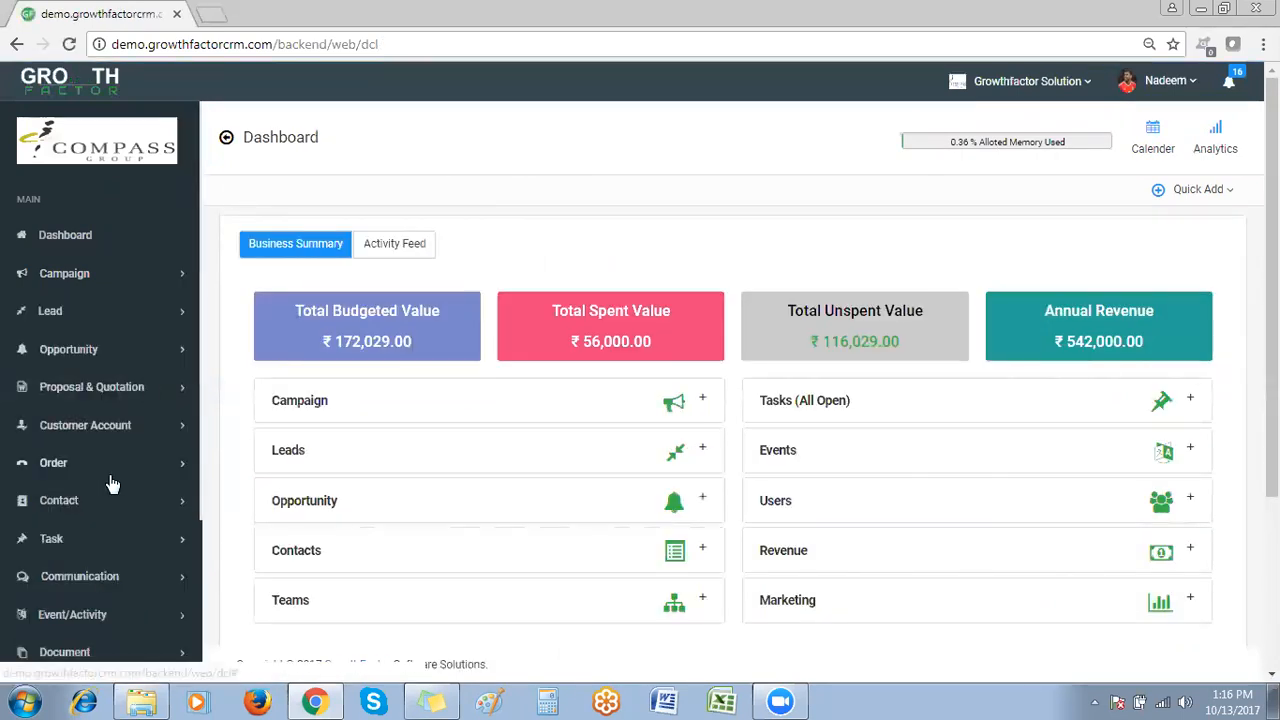
left_click(60, 466)
left_click(66, 508)
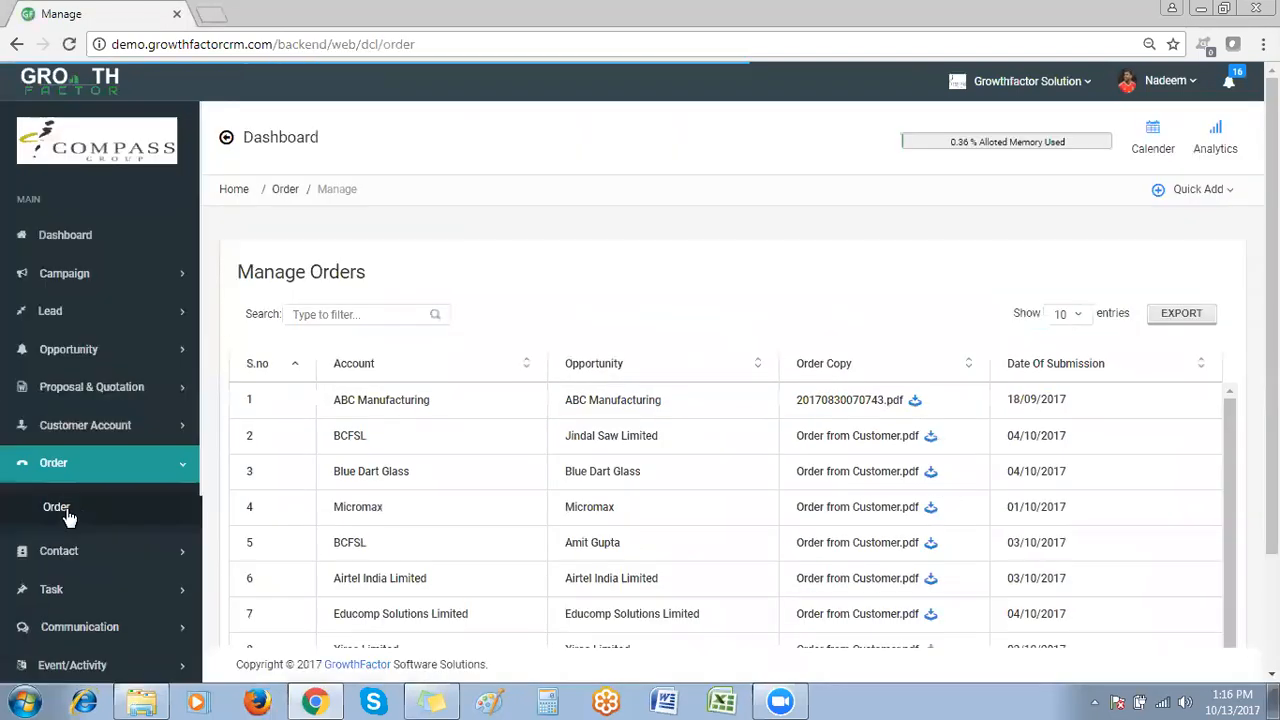
scroll(1040, 527, "down", 2)
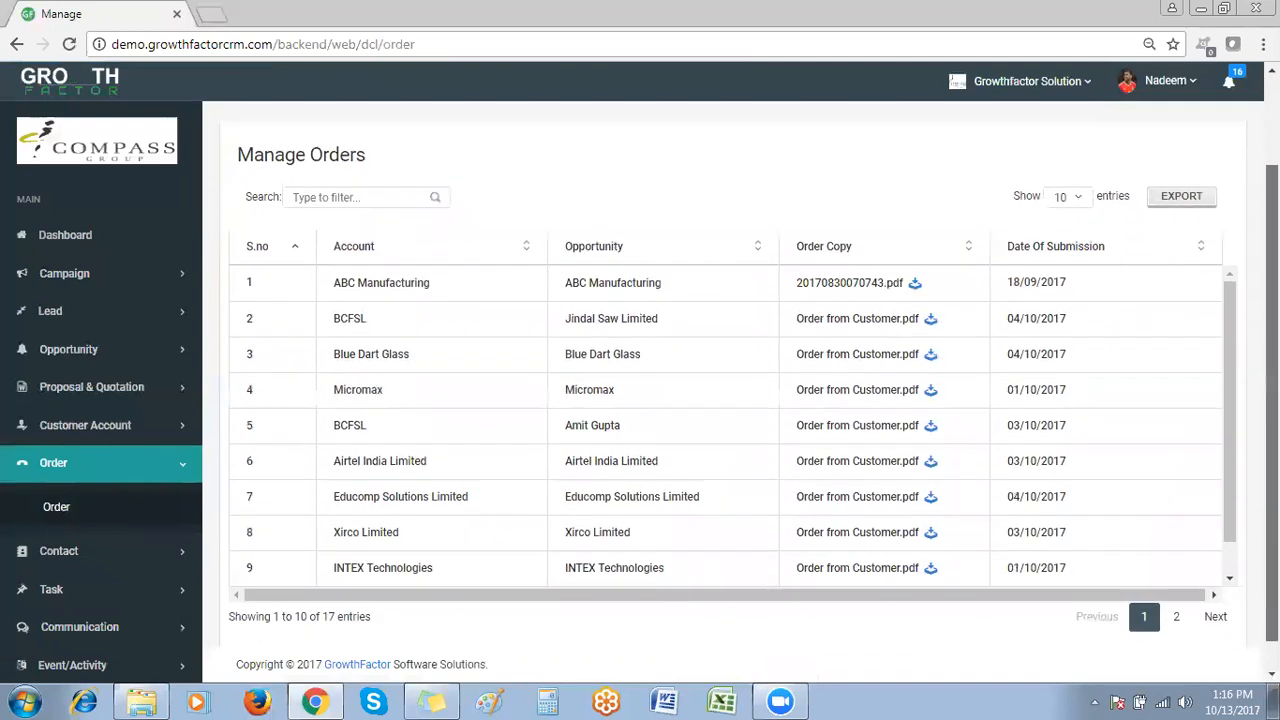
Show 50 orders per page and select the Nokia India order at the end of the list
left_click(1066, 197)
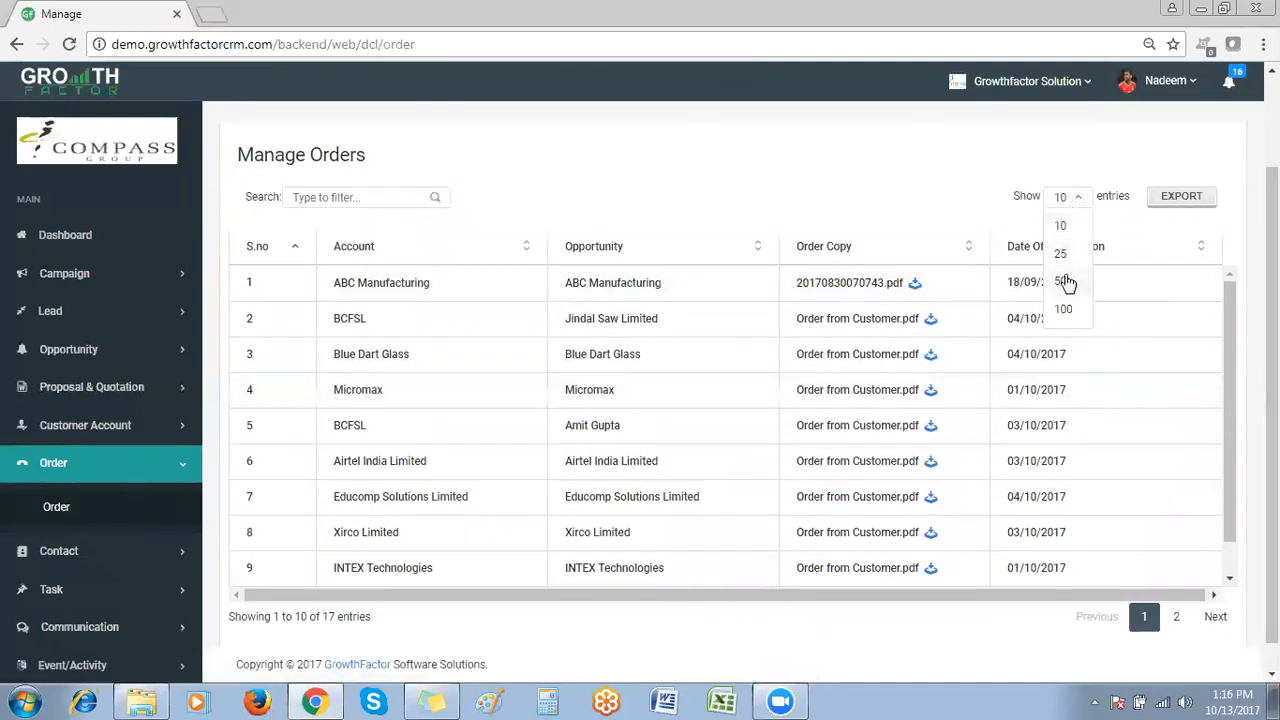
left_click(1066, 283)
left_click_drag(1231, 298, 1231, 446)
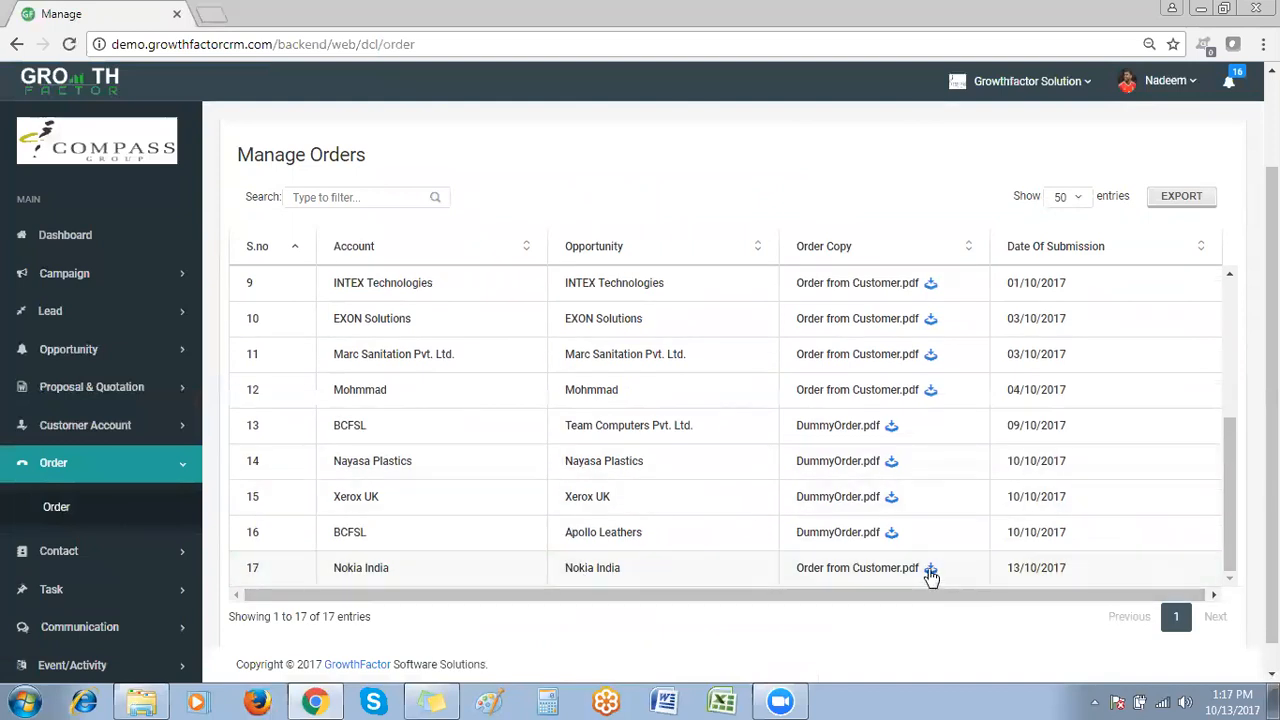
left_click(930, 572)
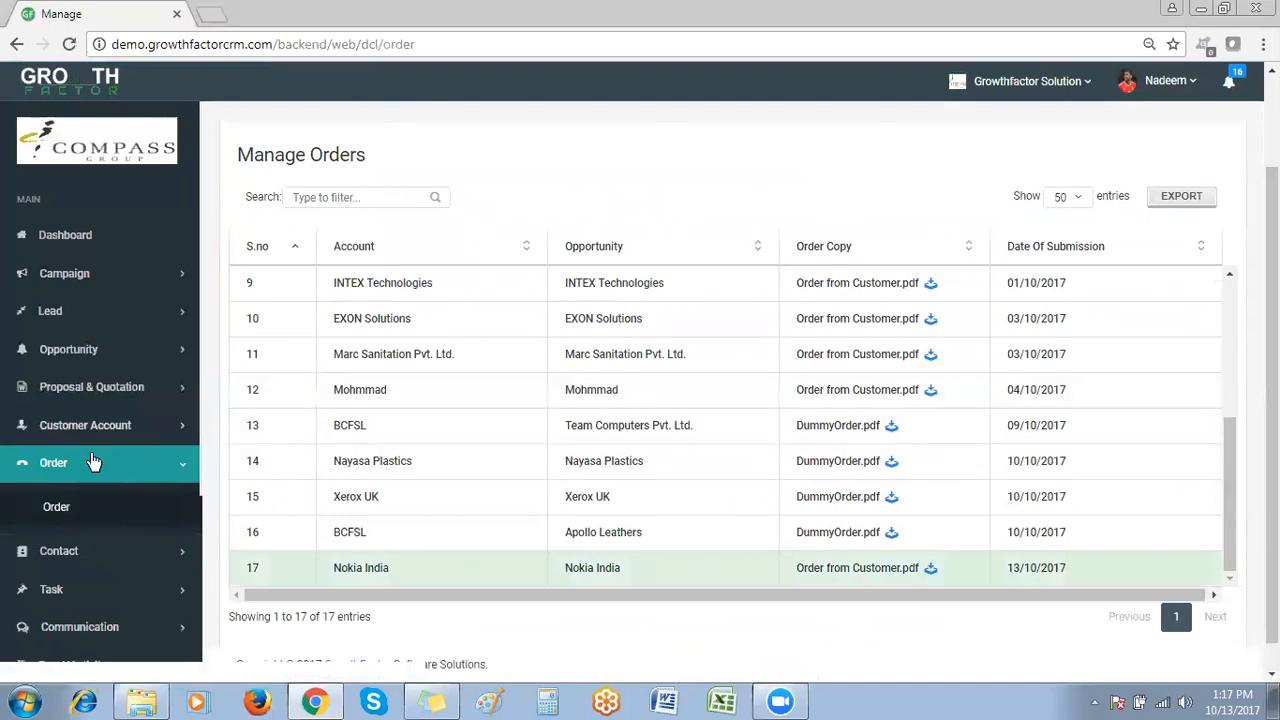
Open the task list and review the campaign and lead tasks in it
left_click(47, 474)
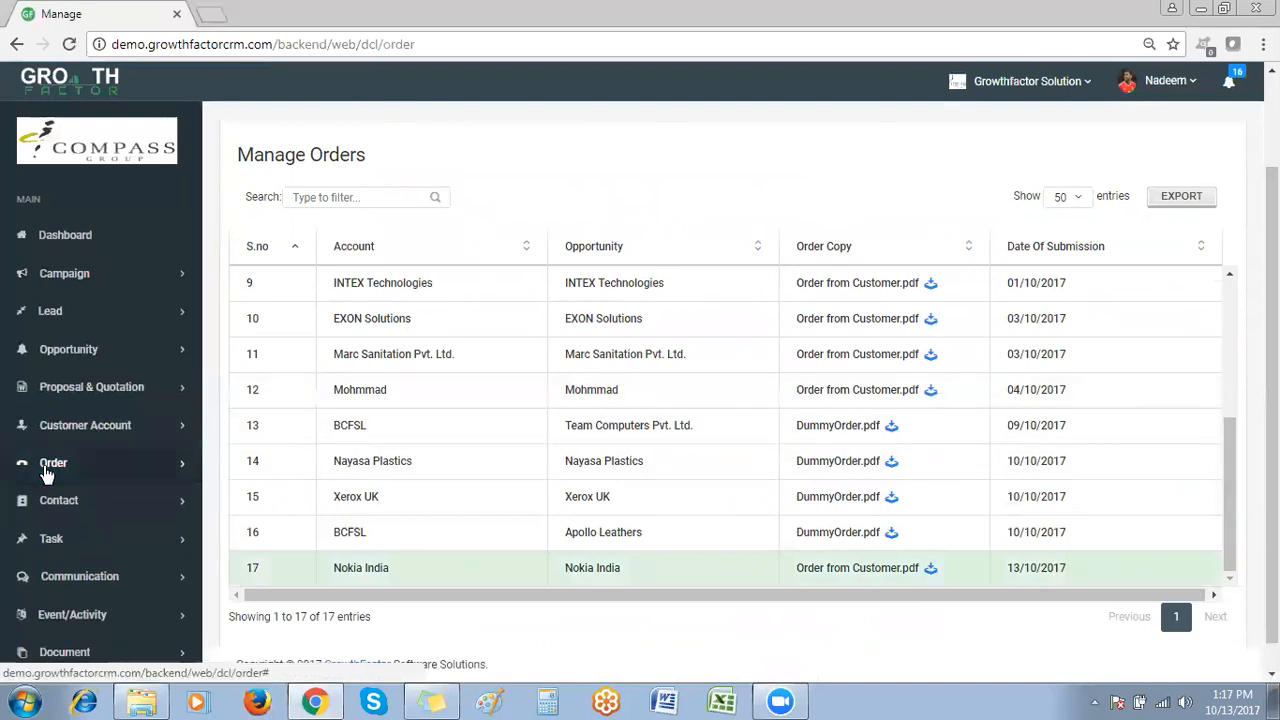
left_click(62, 505)
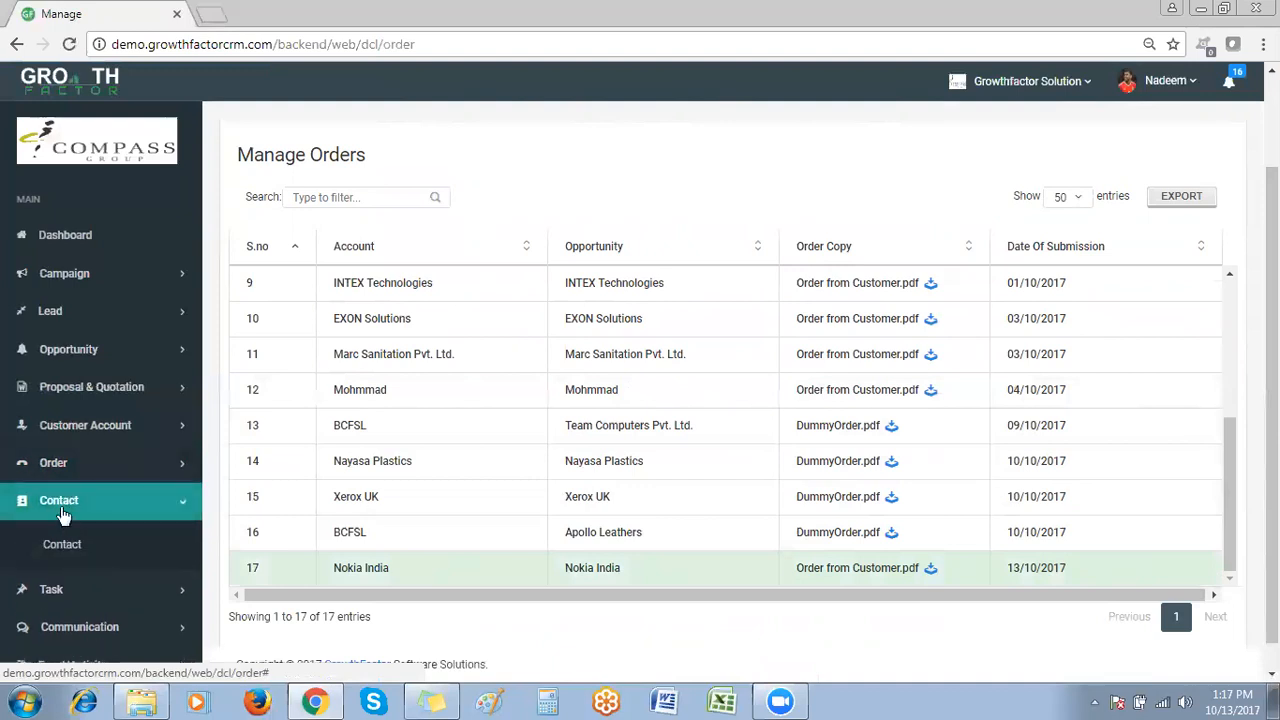
left_click(58, 510)
left_click(55, 540)
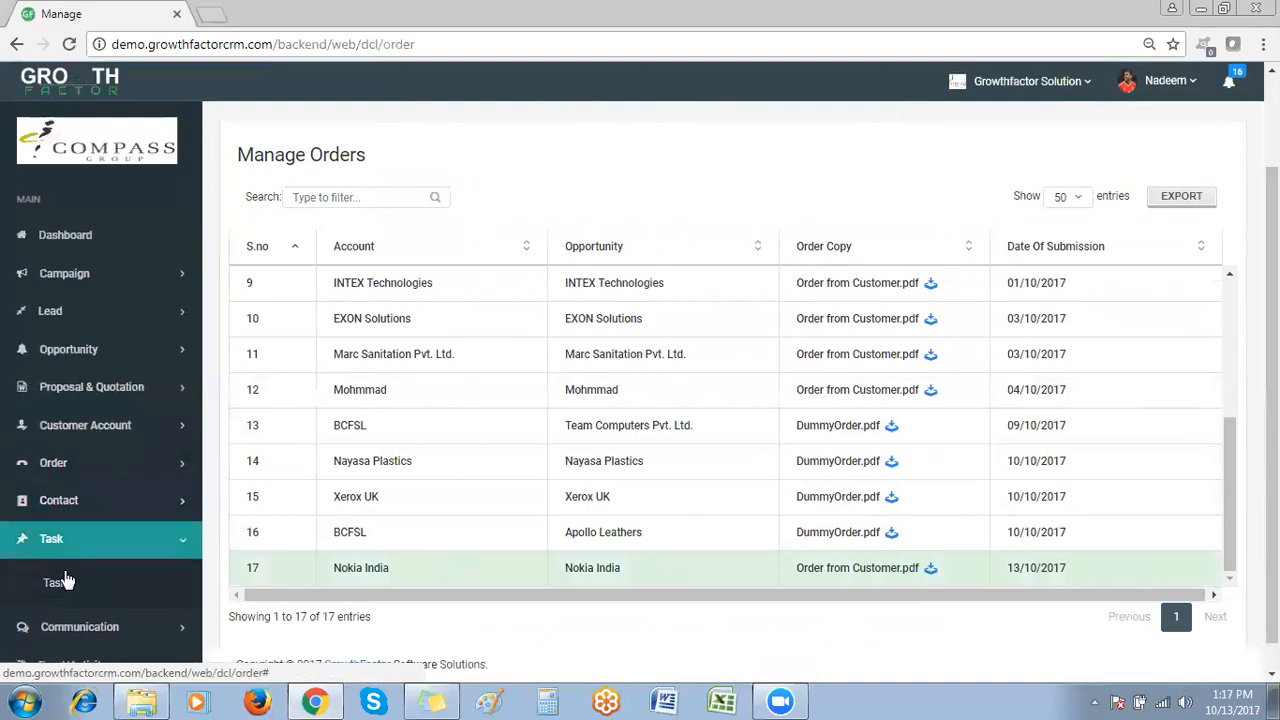
left_click(64, 578)
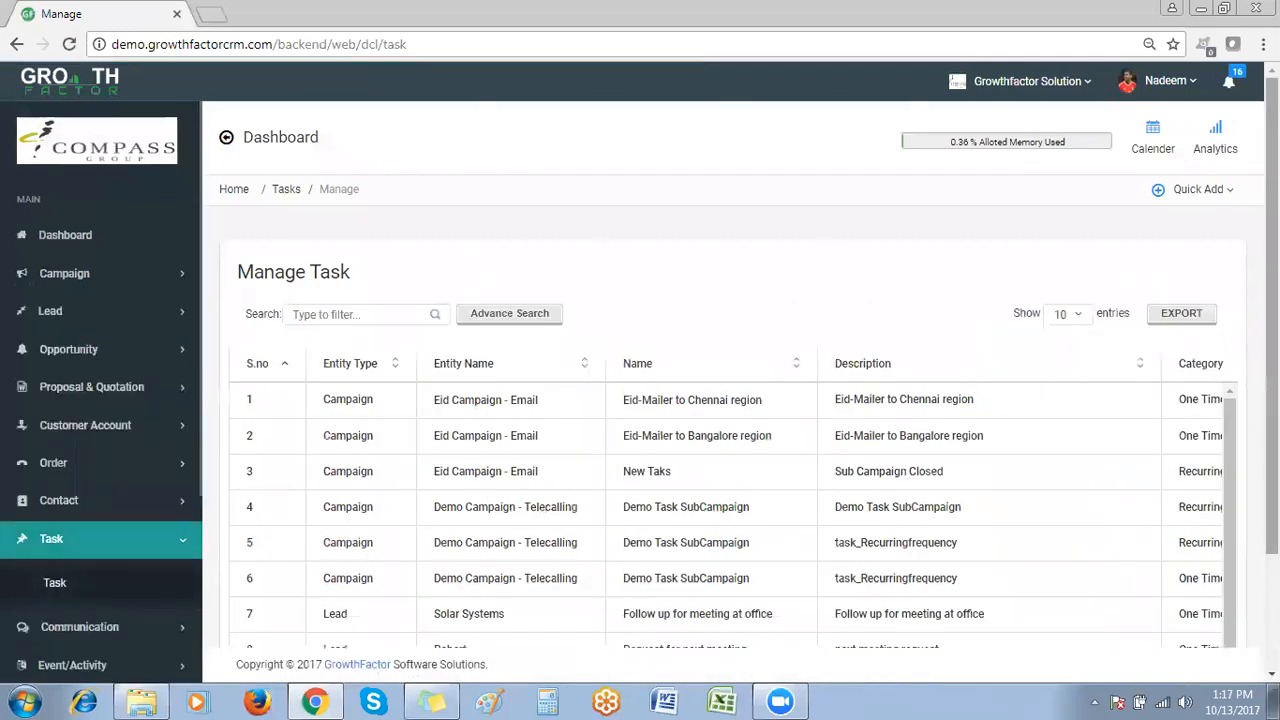
scroll(655, 234, "down", 3)
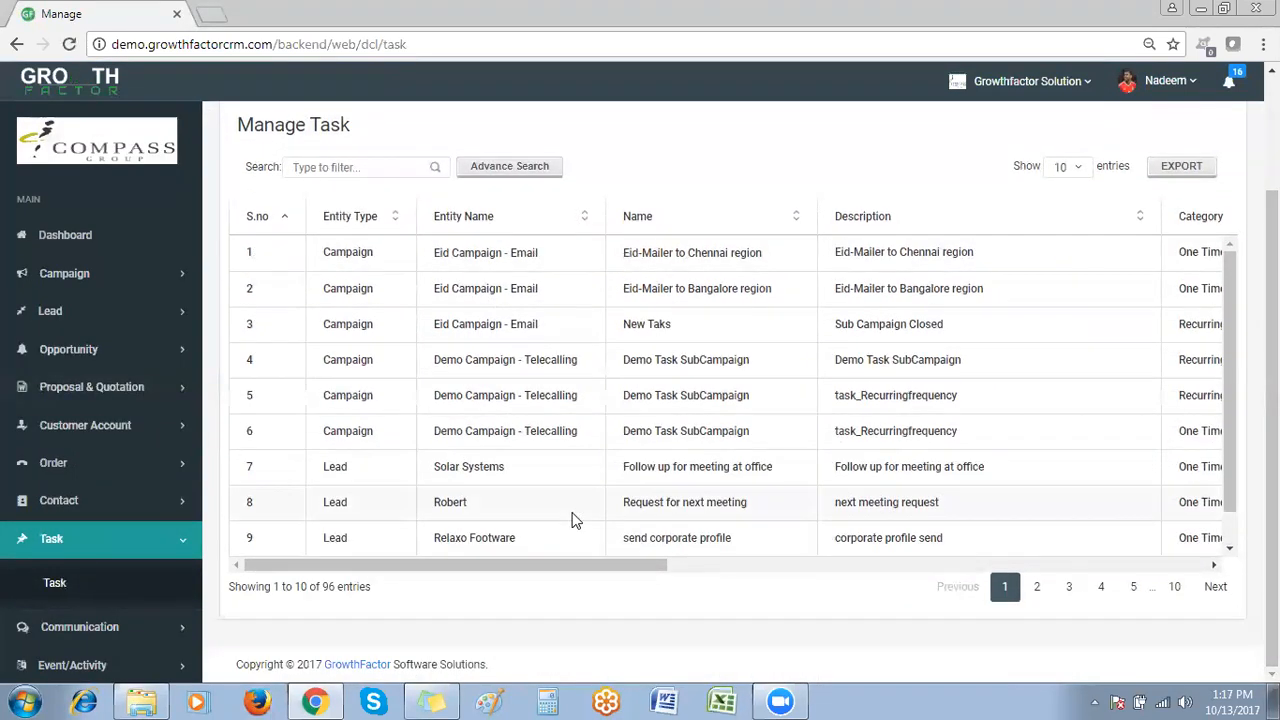
left_click_drag(566, 564, 470, 562)
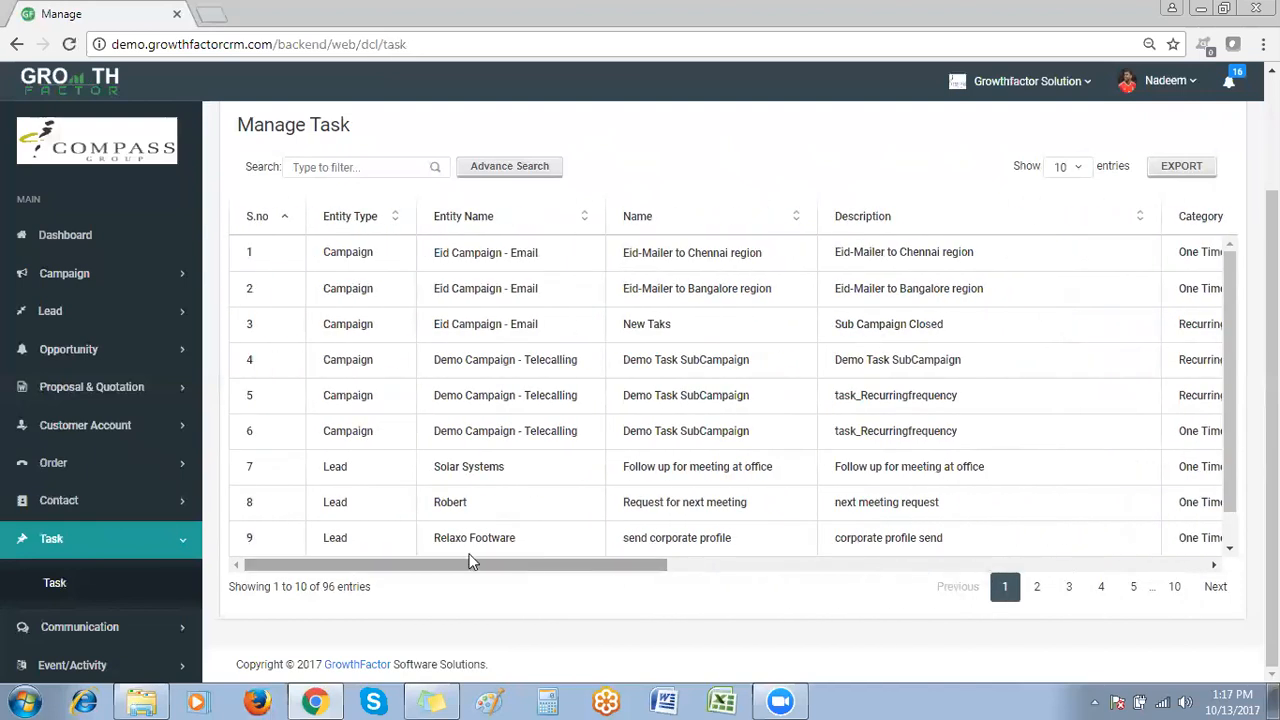
Open the list of all communications
left_click(50, 541)
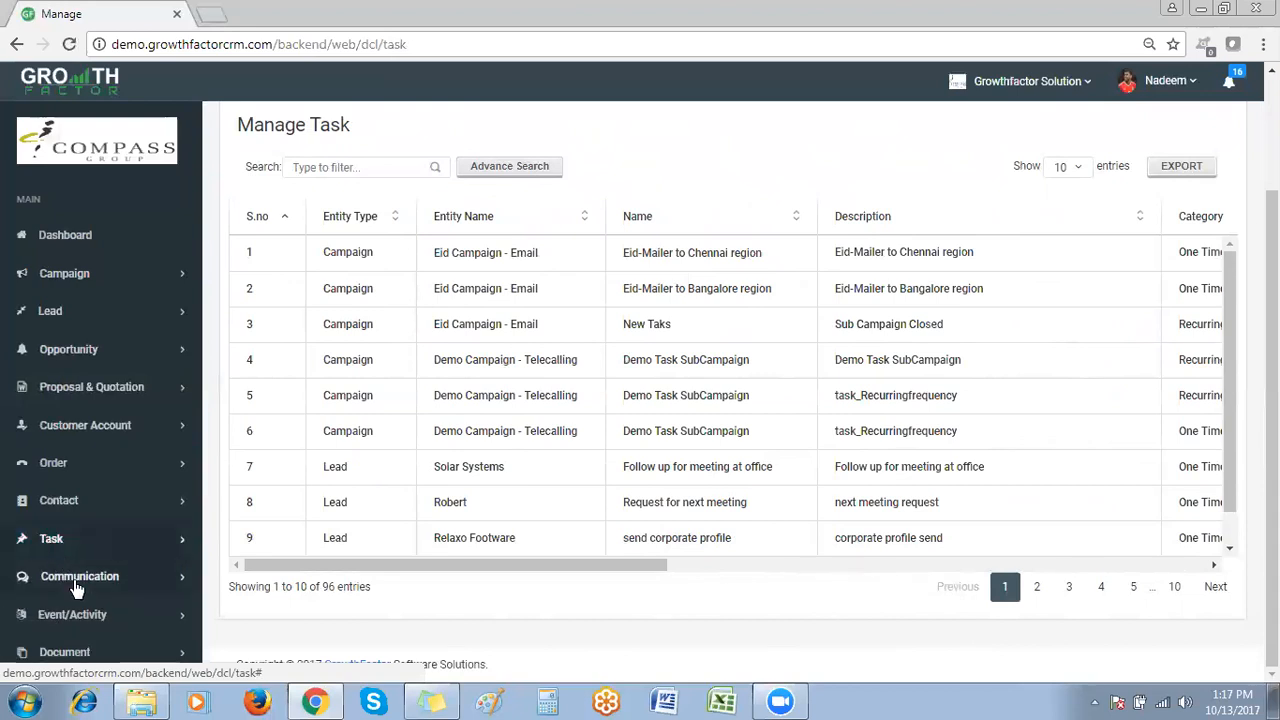
left_click(60, 580)
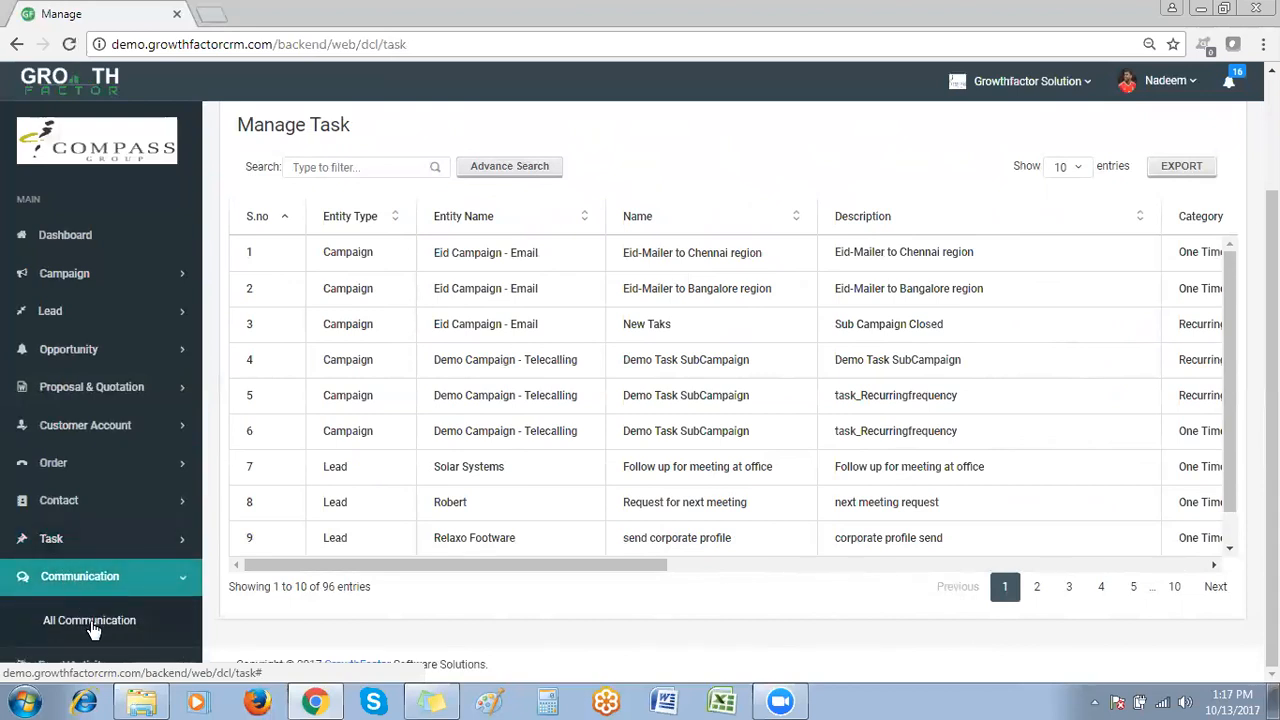
left_click(90, 621)
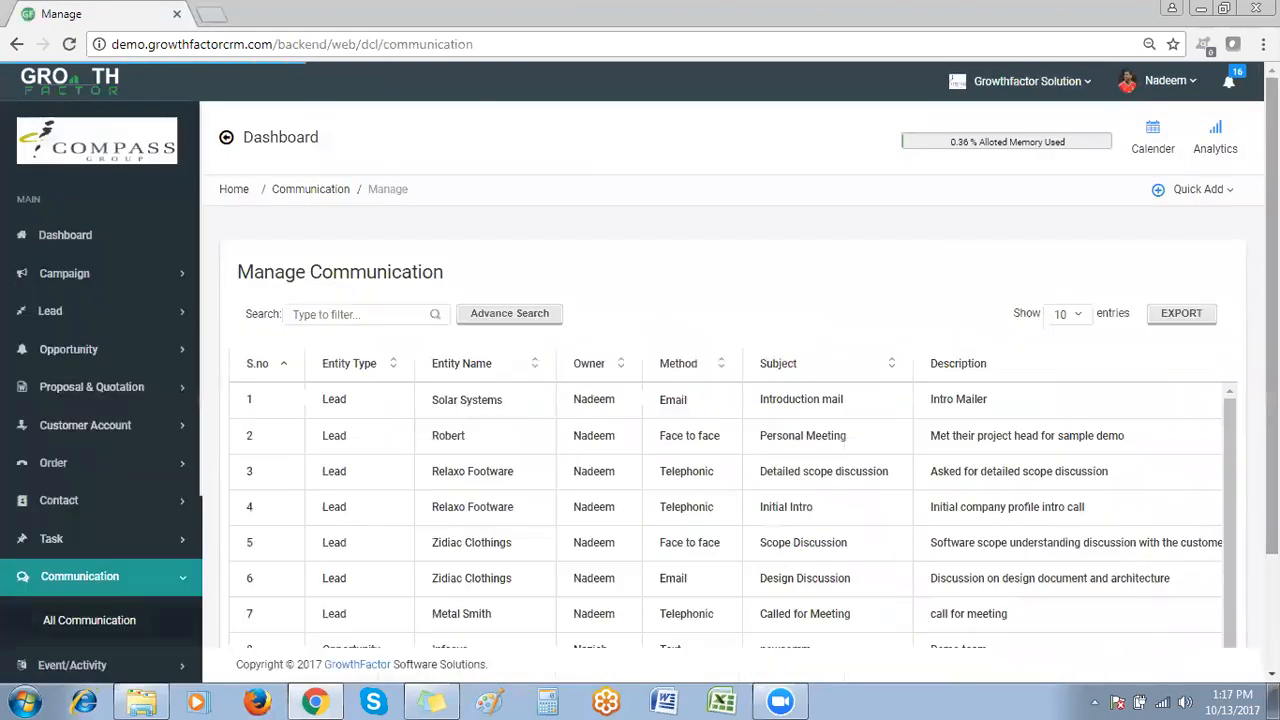
scroll(732, 390, "down", 2)
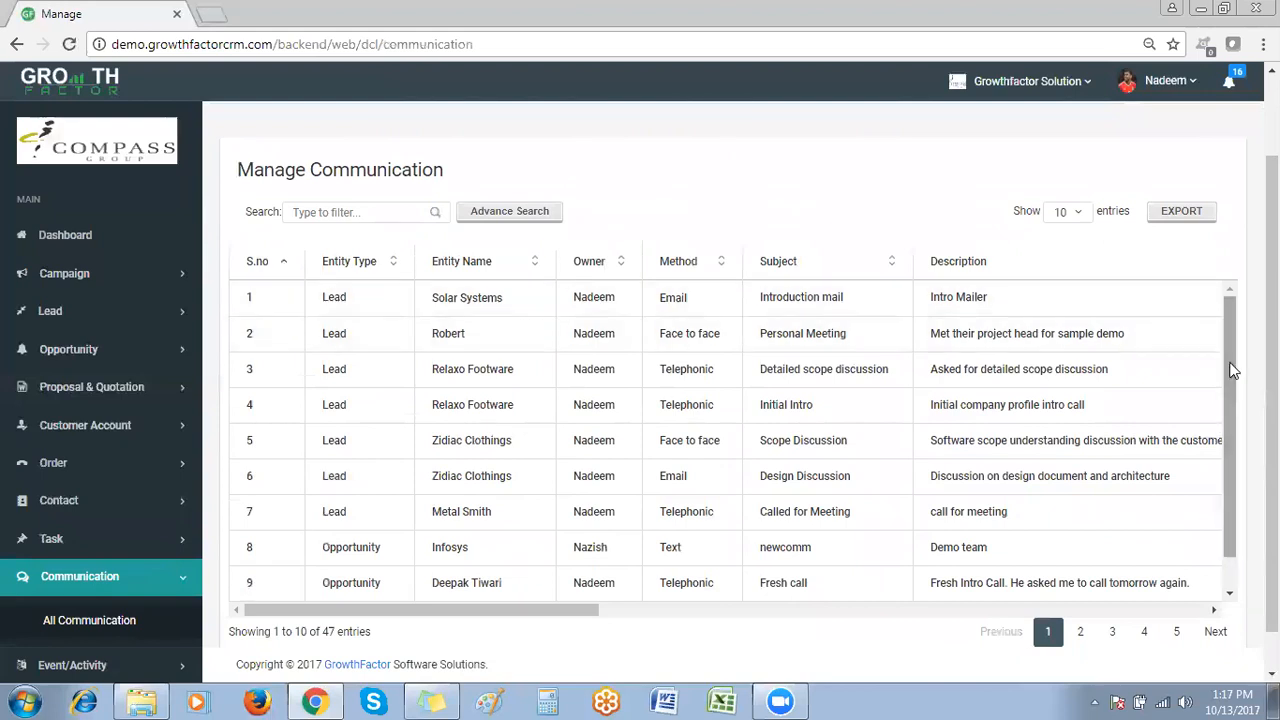
Show 50 communications per page and review the records through to the end of the list
left_click(1063, 212)
left_click(1062, 296)
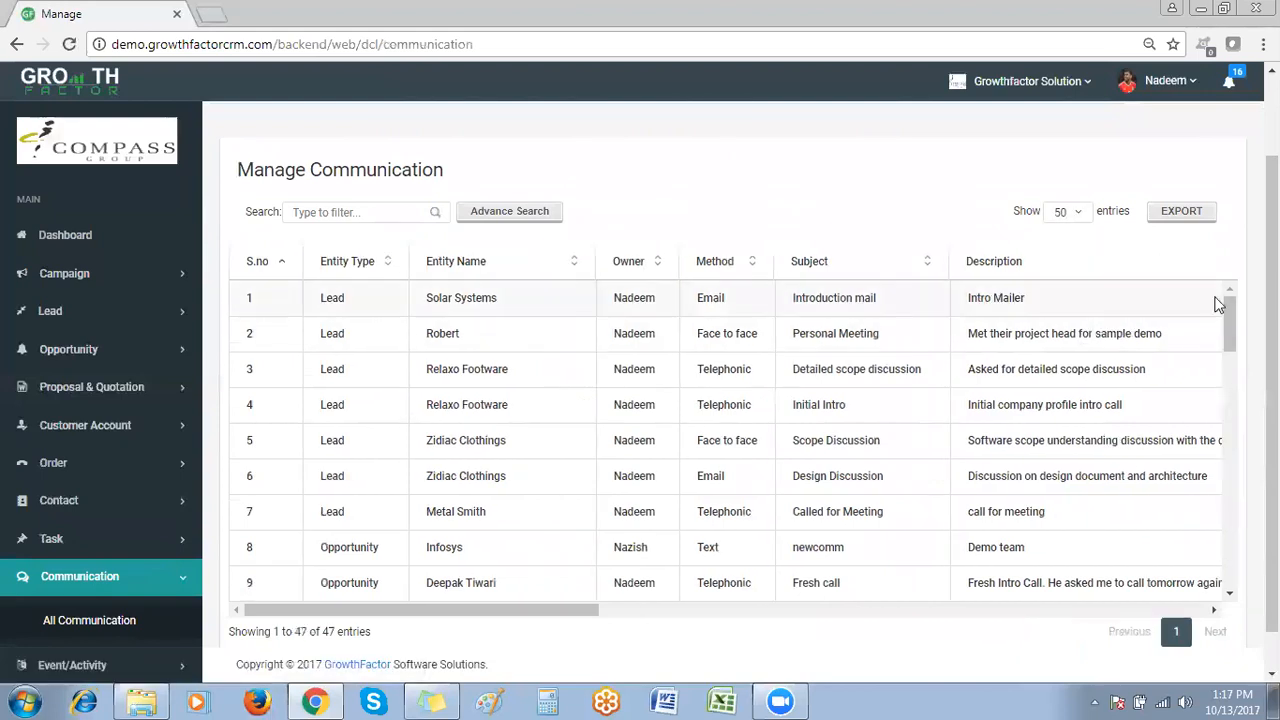
left_click_drag(1230, 340, 1229, 585)
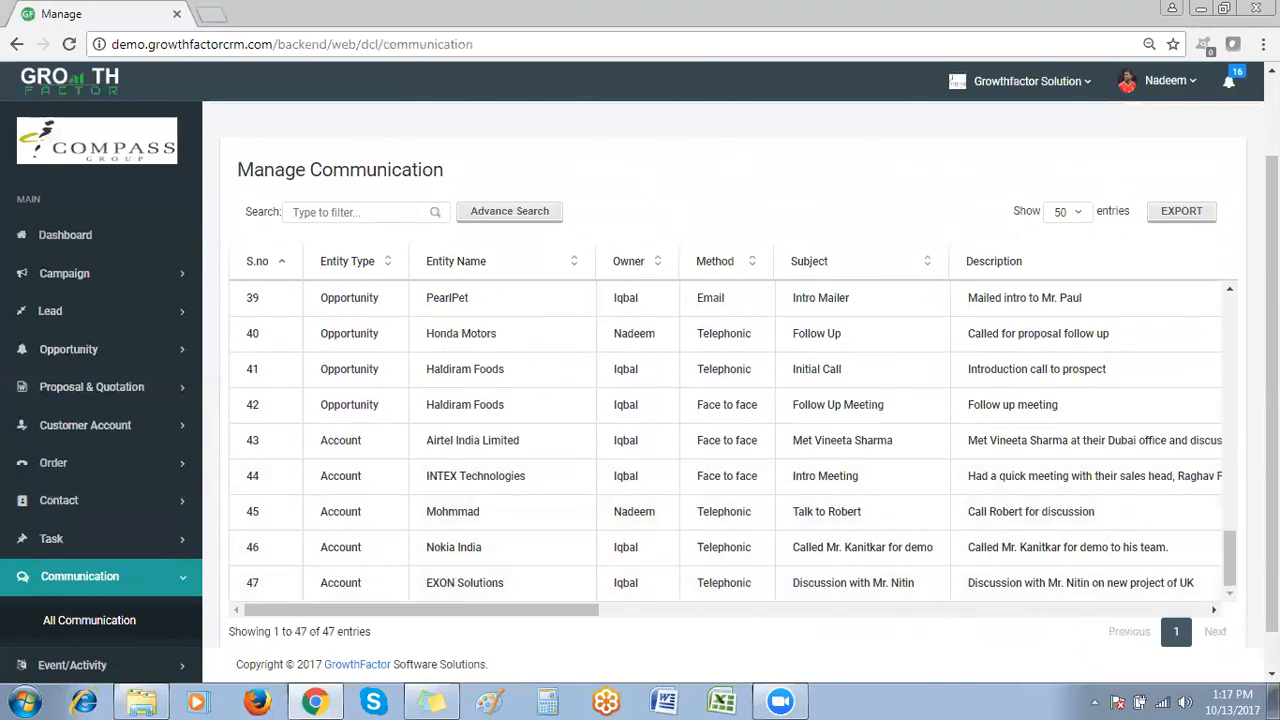
left_click_drag(1235, 558, 1230, 324)
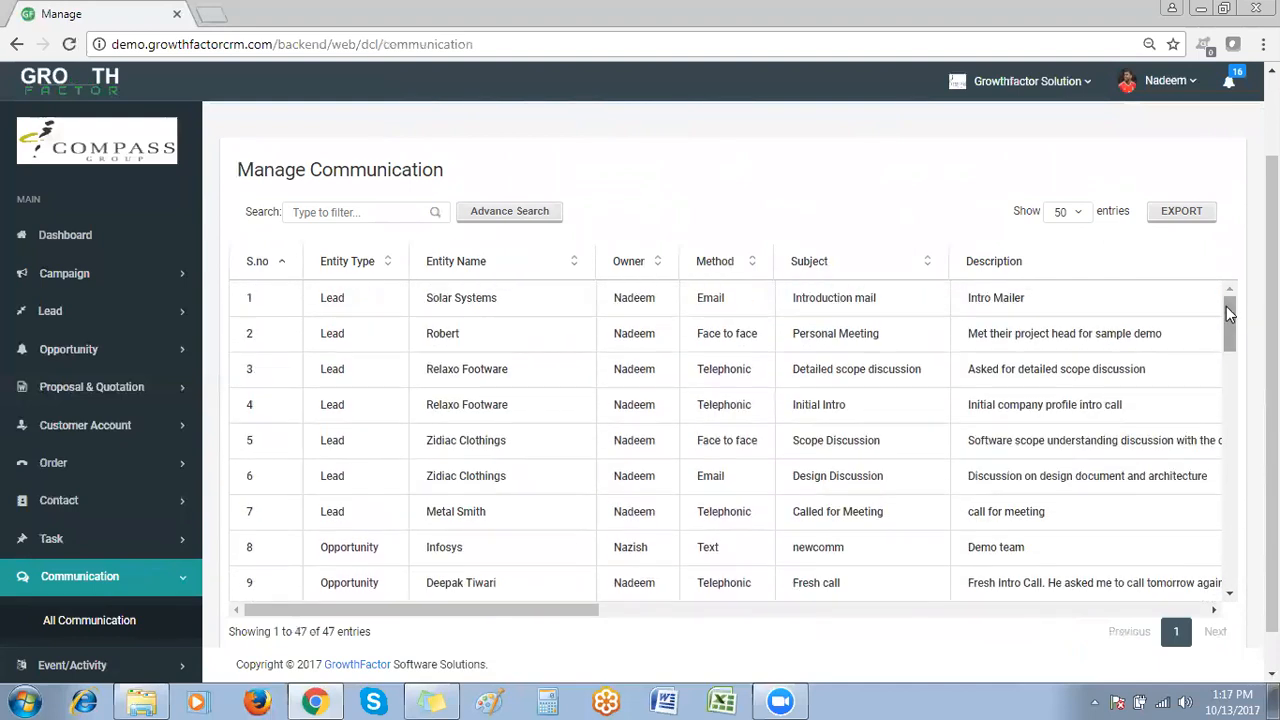
Look over the Document section's entries and open the Advance Reports page
scroll(1173, 604, "down", 1)
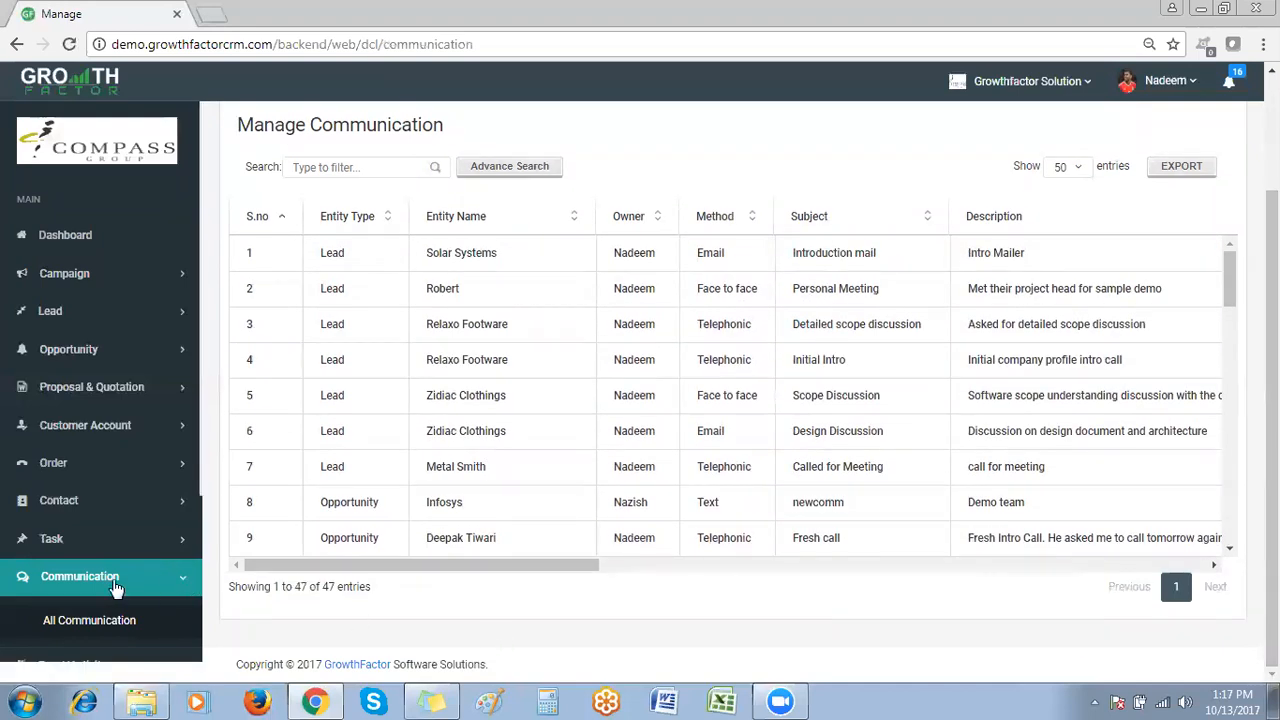
left_click(65, 577)
scroll(65, 580, "down", 3)
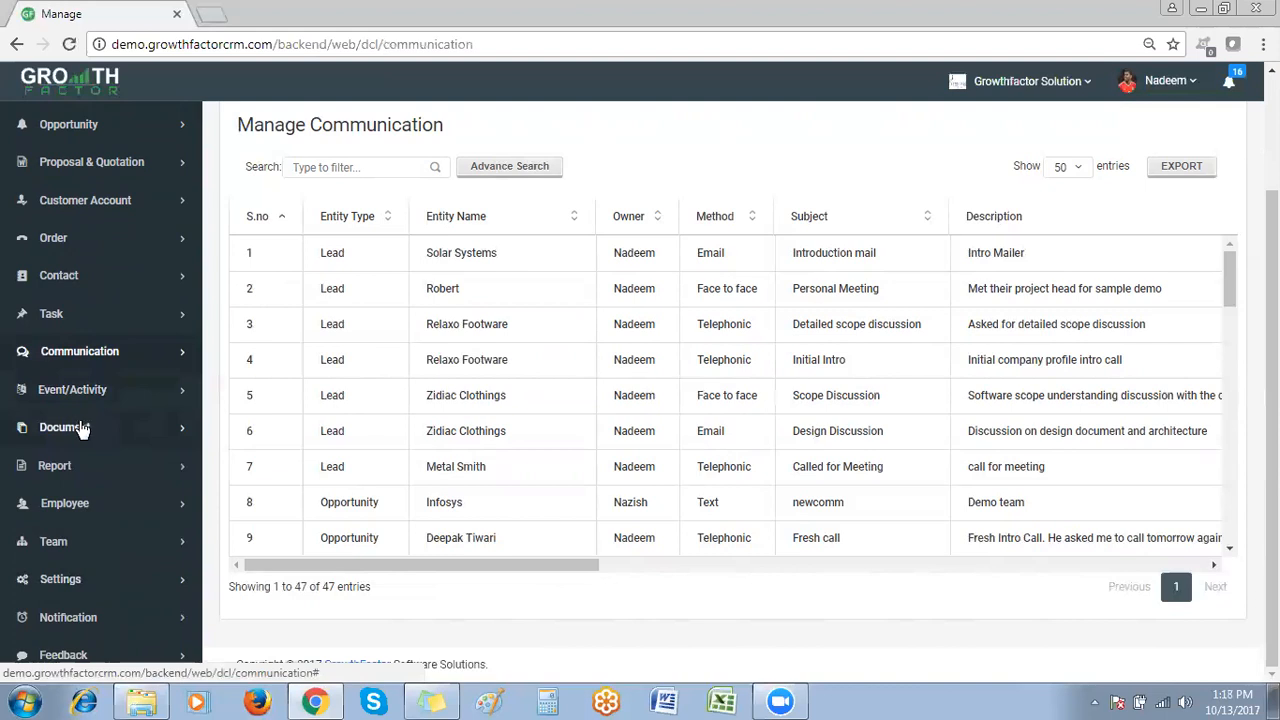
left_click(83, 428)
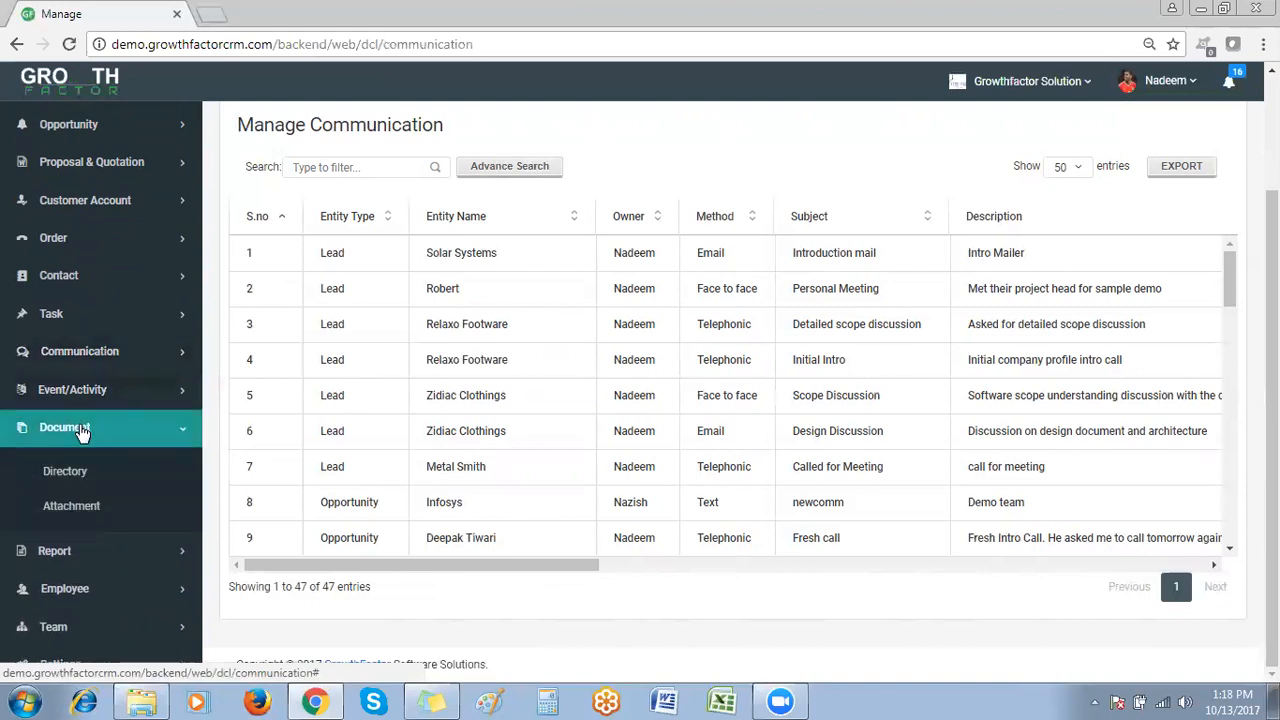
left_click(68, 432)
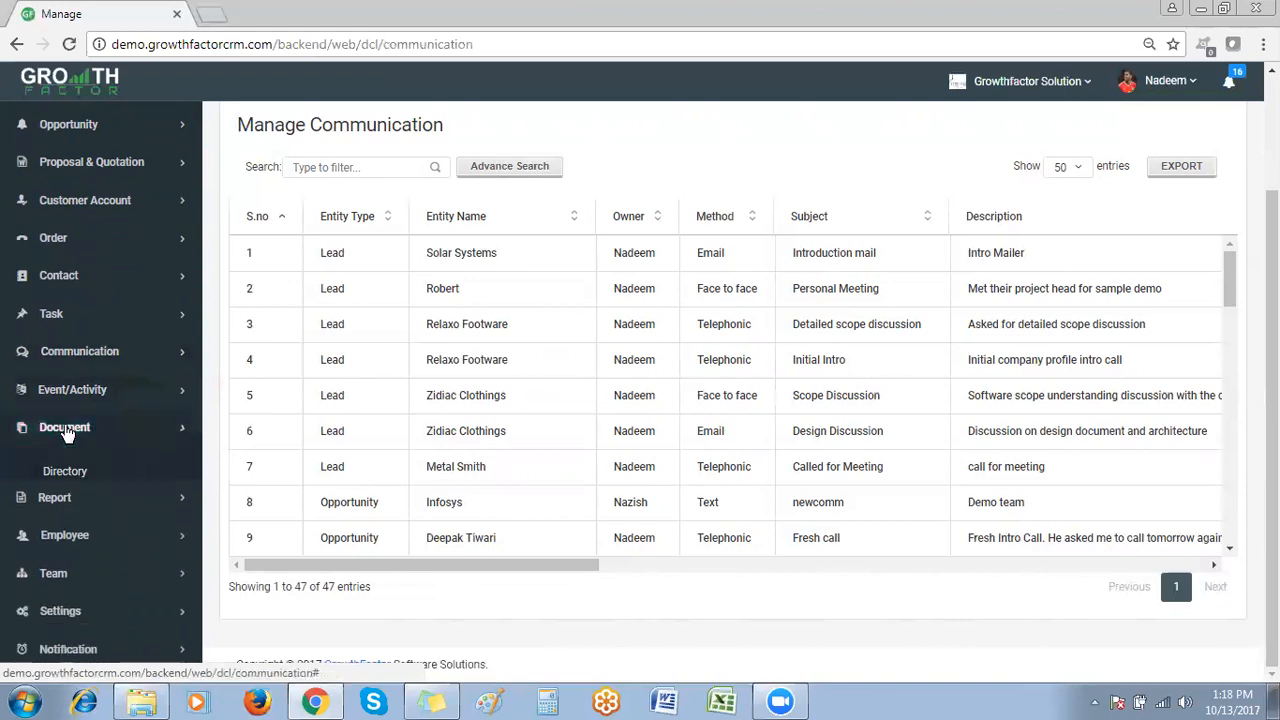
left_click(70, 472)
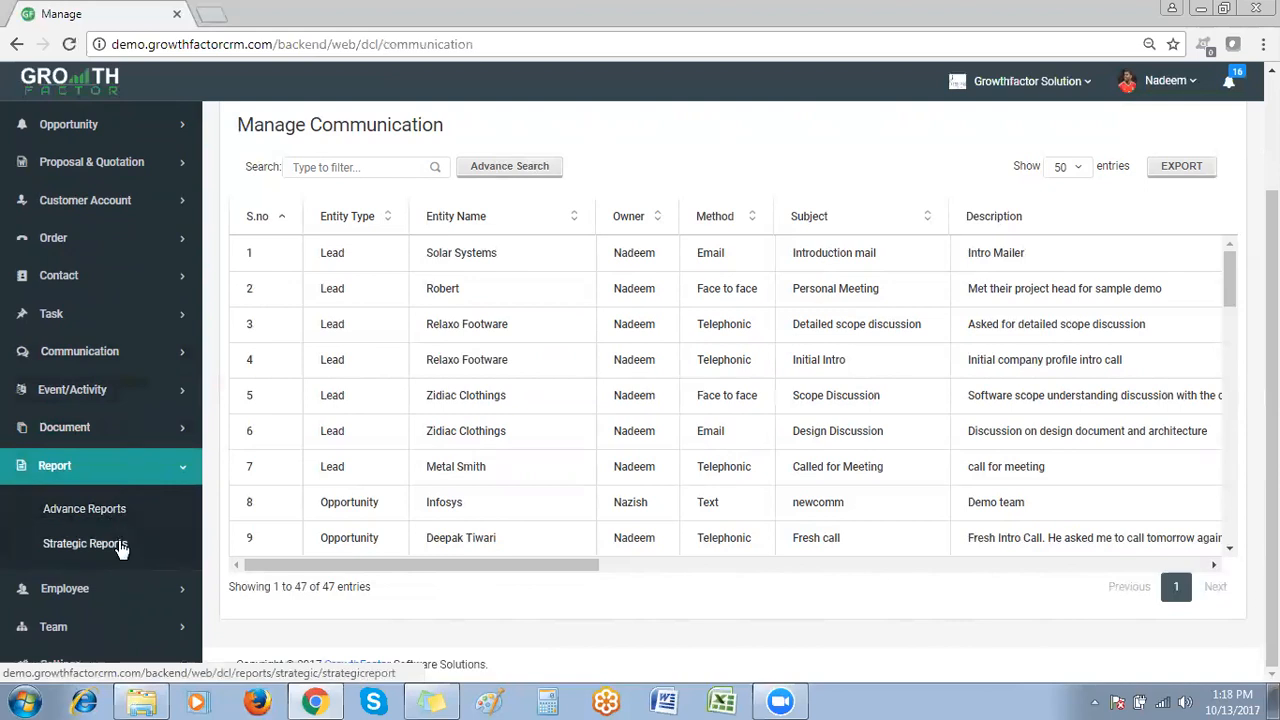
left_click(105, 508)
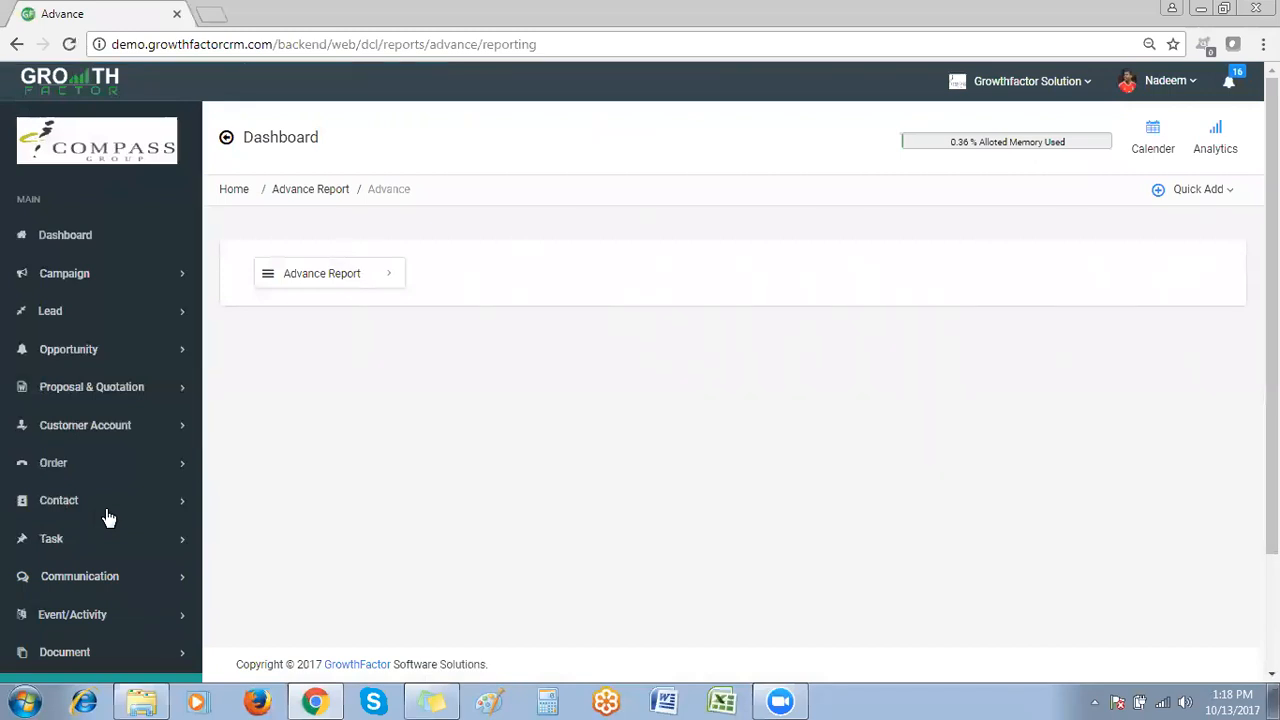
Open the monthly, quarterly, yearly and sales-rep-wise sales reports, each in its own new tab
left_click(388, 283)
mouse_move(470, 287)
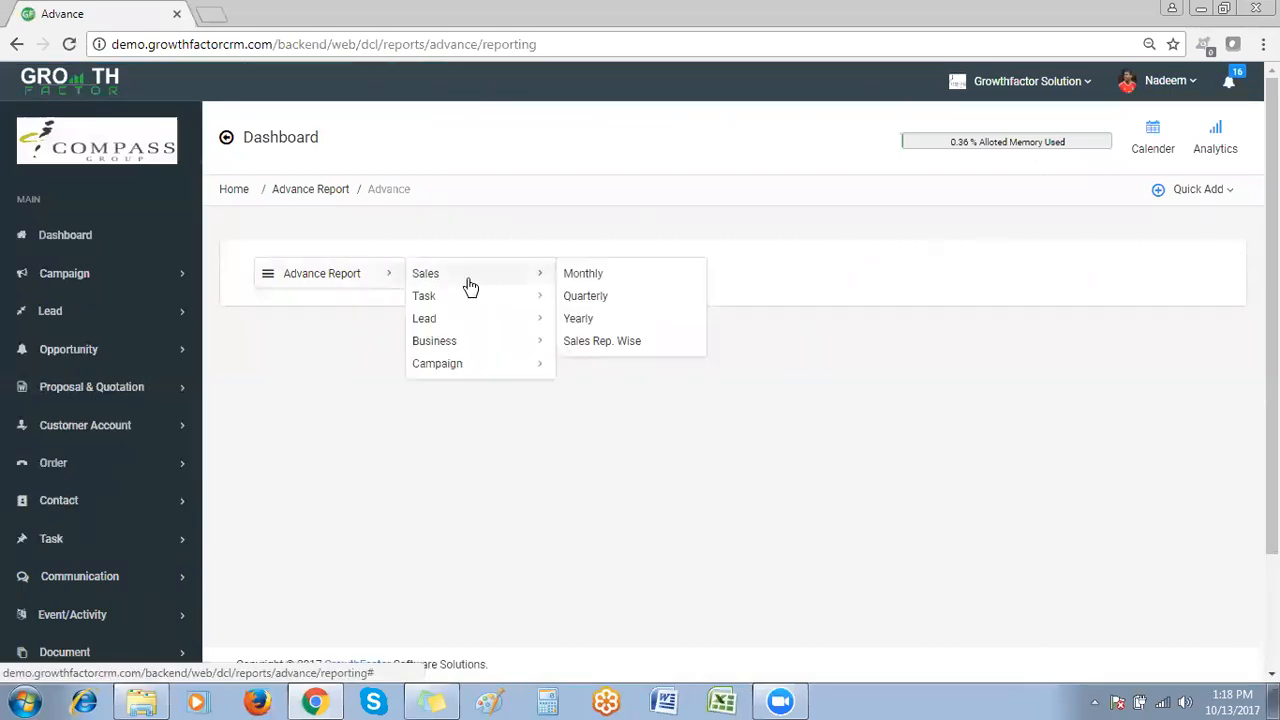
right_click(588, 280)
left_click(625, 289)
right_click(594, 296)
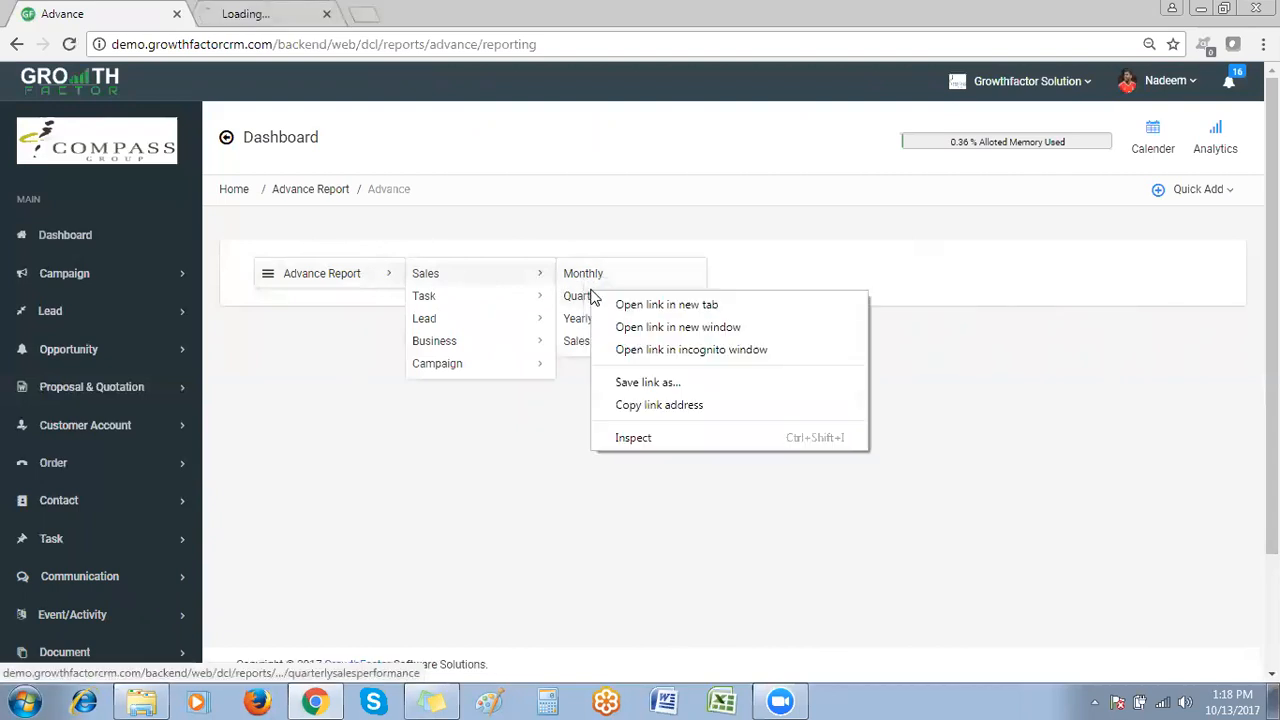
left_click(625, 300)
right_click(597, 318)
left_click(606, 331)
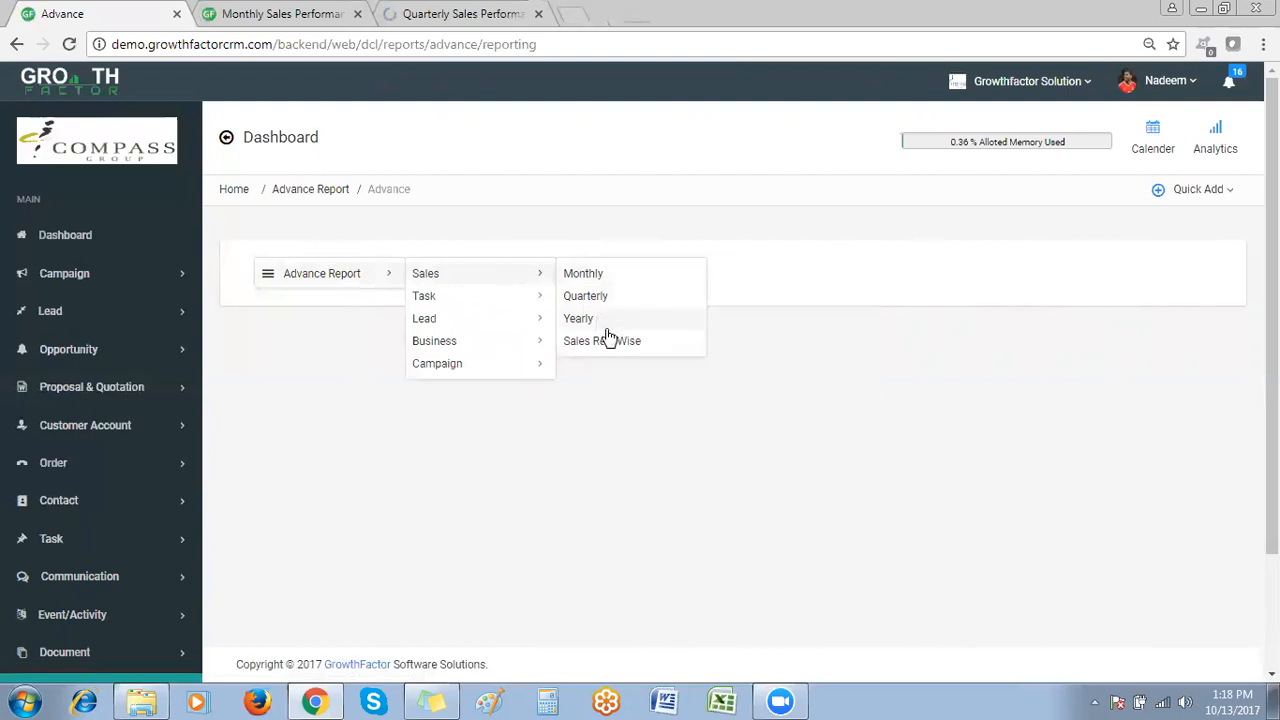
right_click(606, 346)
left_click(620, 352)
Open the pending task report and the weekly and quarterly lead conversion reports in separate new tabs
mouse_move(514, 300)
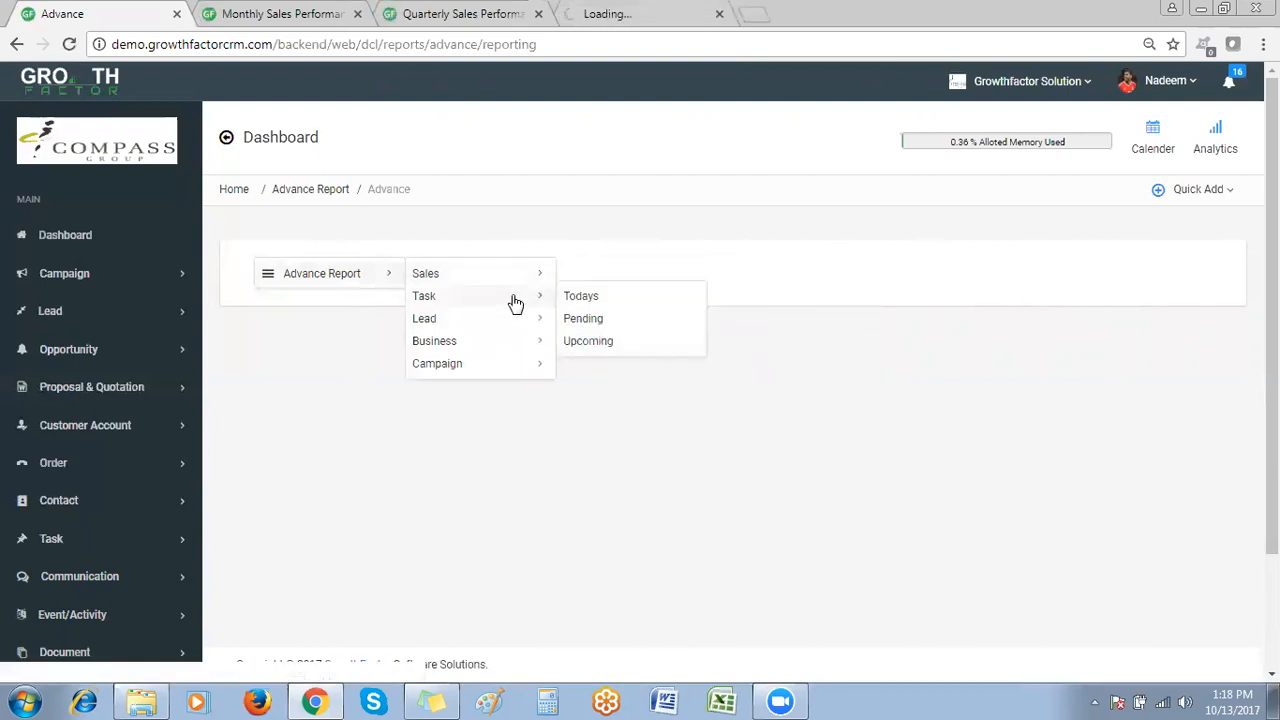
right_click(577, 318)
left_click(593, 331)
mouse_move(536, 325)
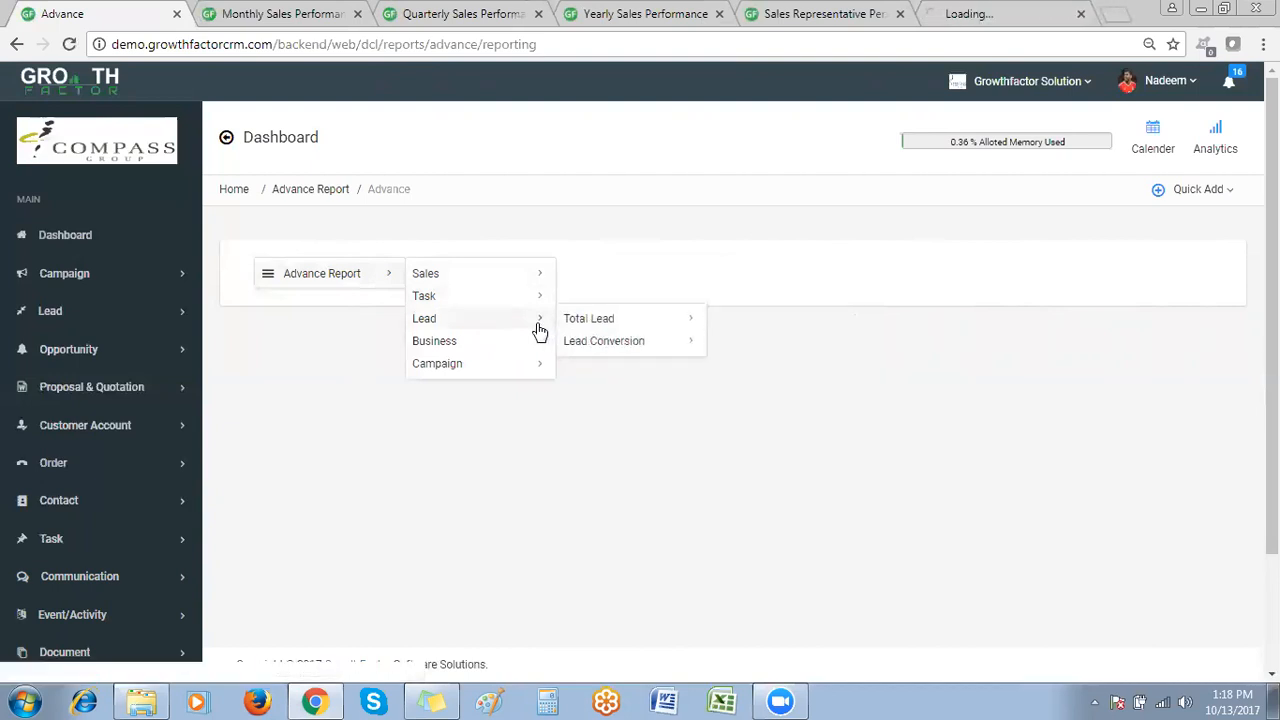
mouse_move(589, 322)
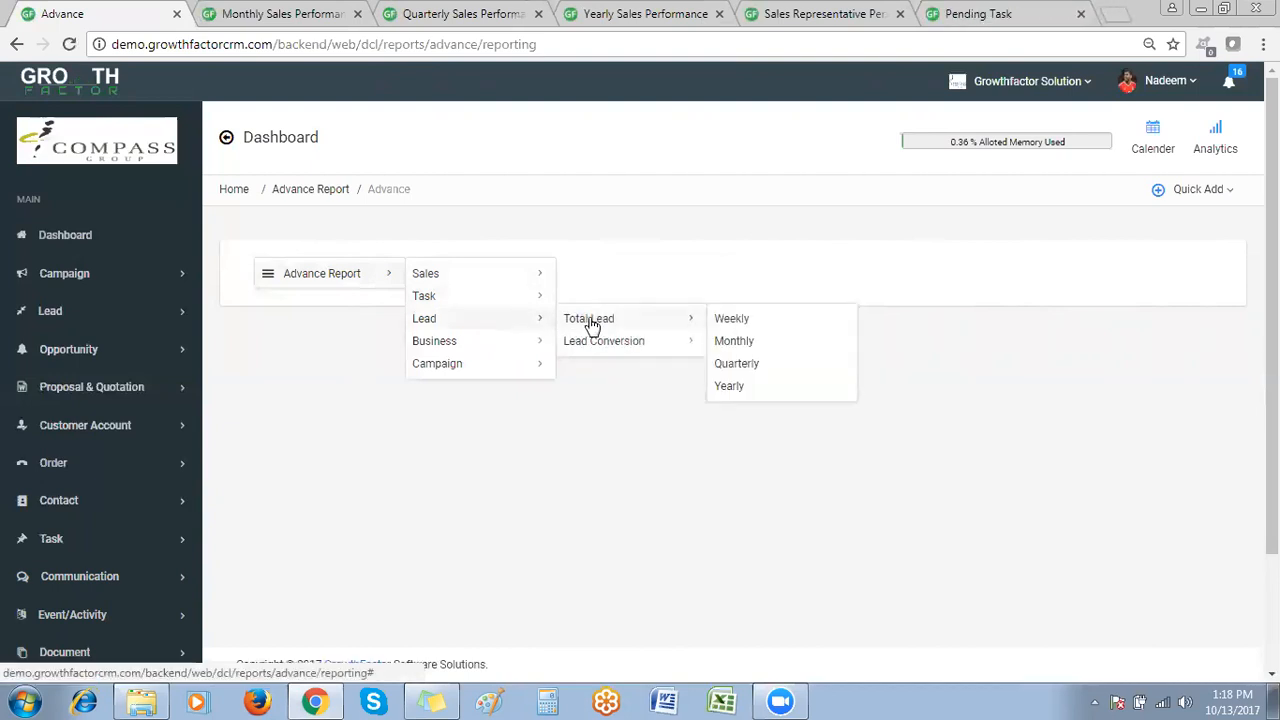
mouse_move(609, 343)
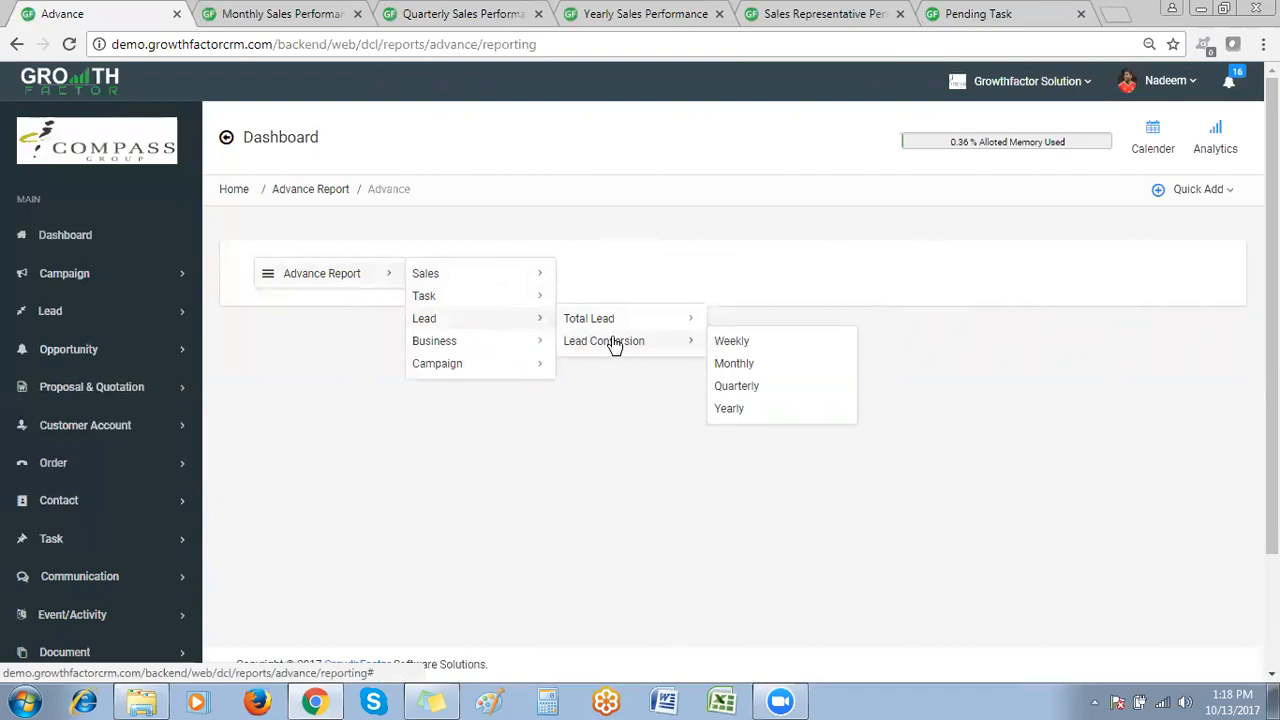
right_click(728, 342)
left_click(790, 352)
right_click(745, 388)
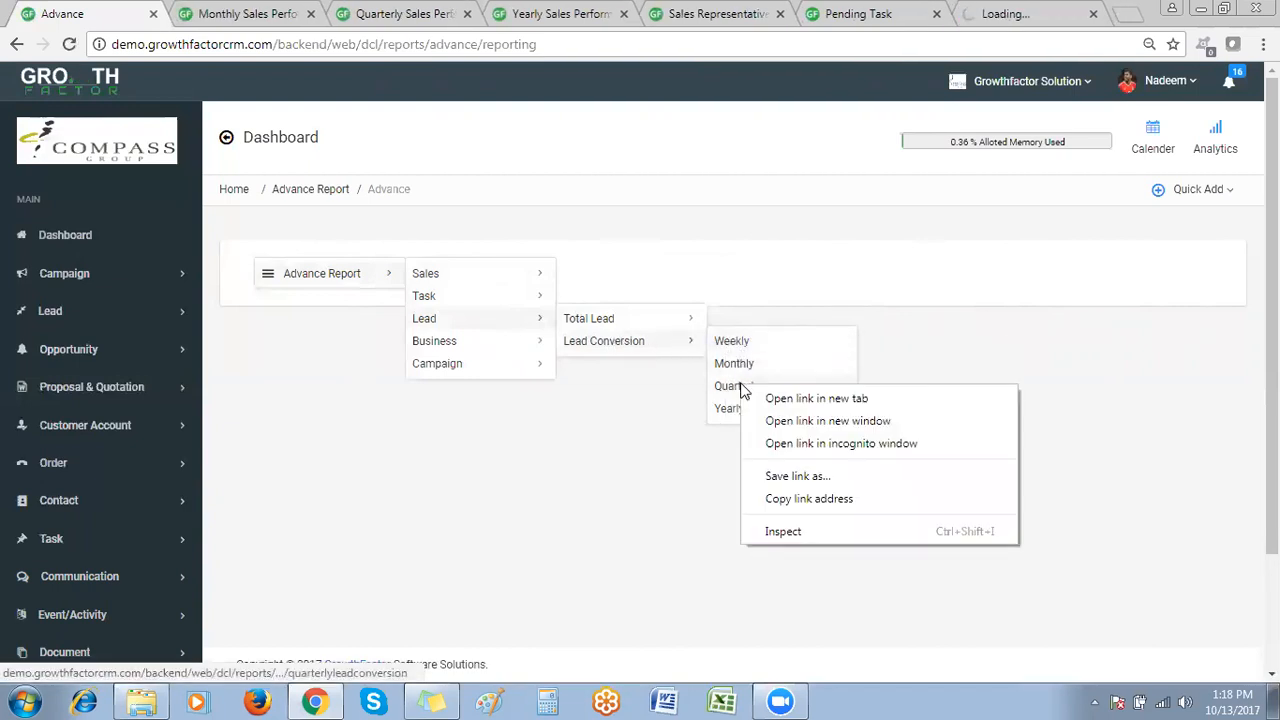
left_click(757, 399)
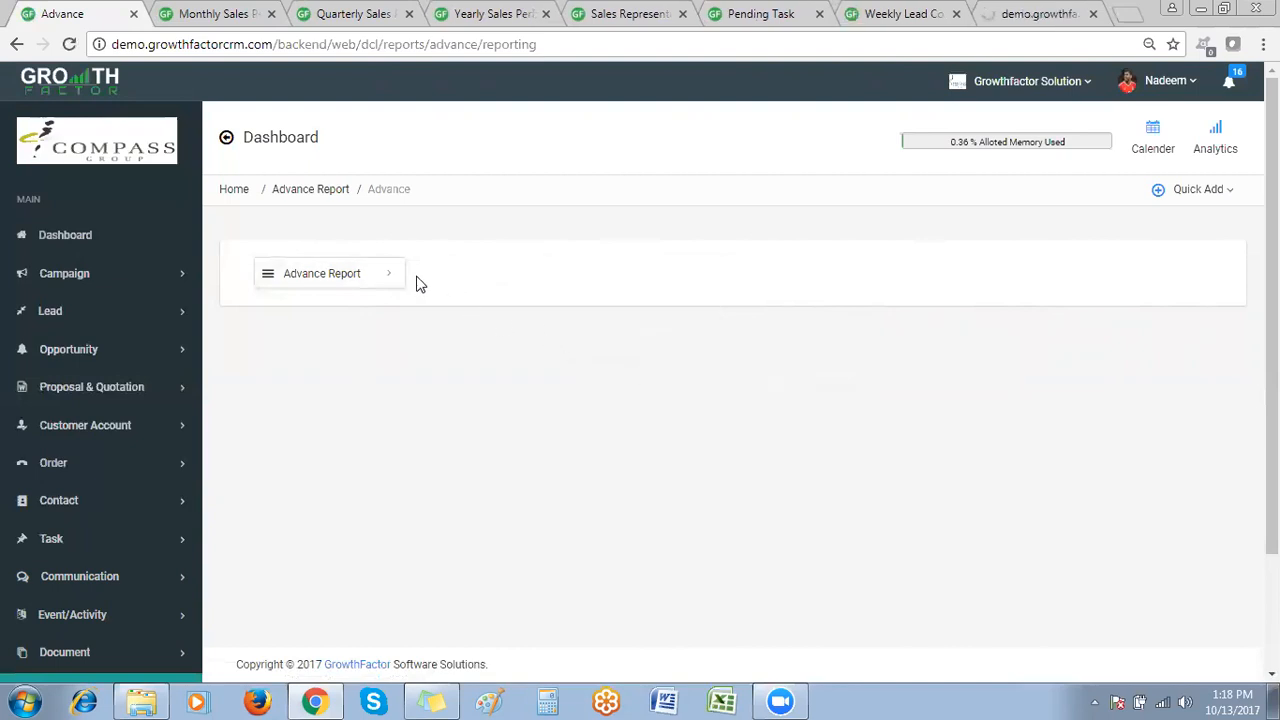
mouse_move(392, 277)
mouse_move(489, 344)
mouse_move(617, 352)
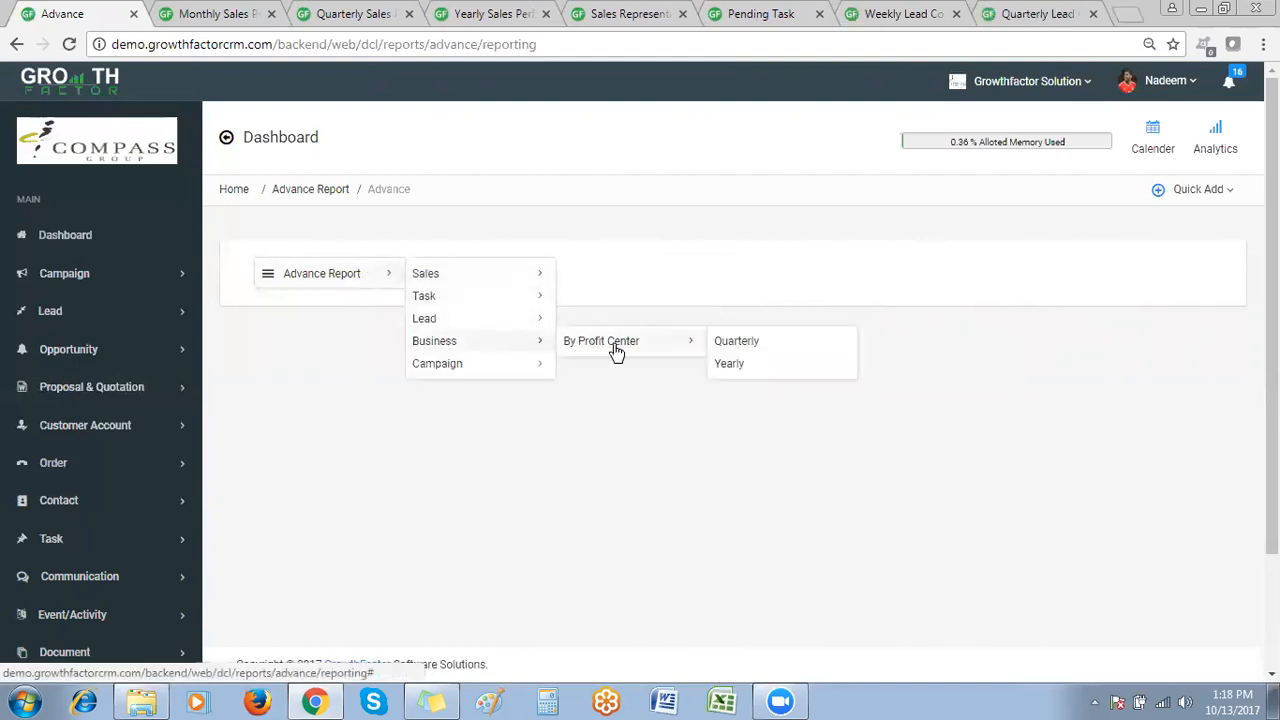
mouse_move(525, 370)
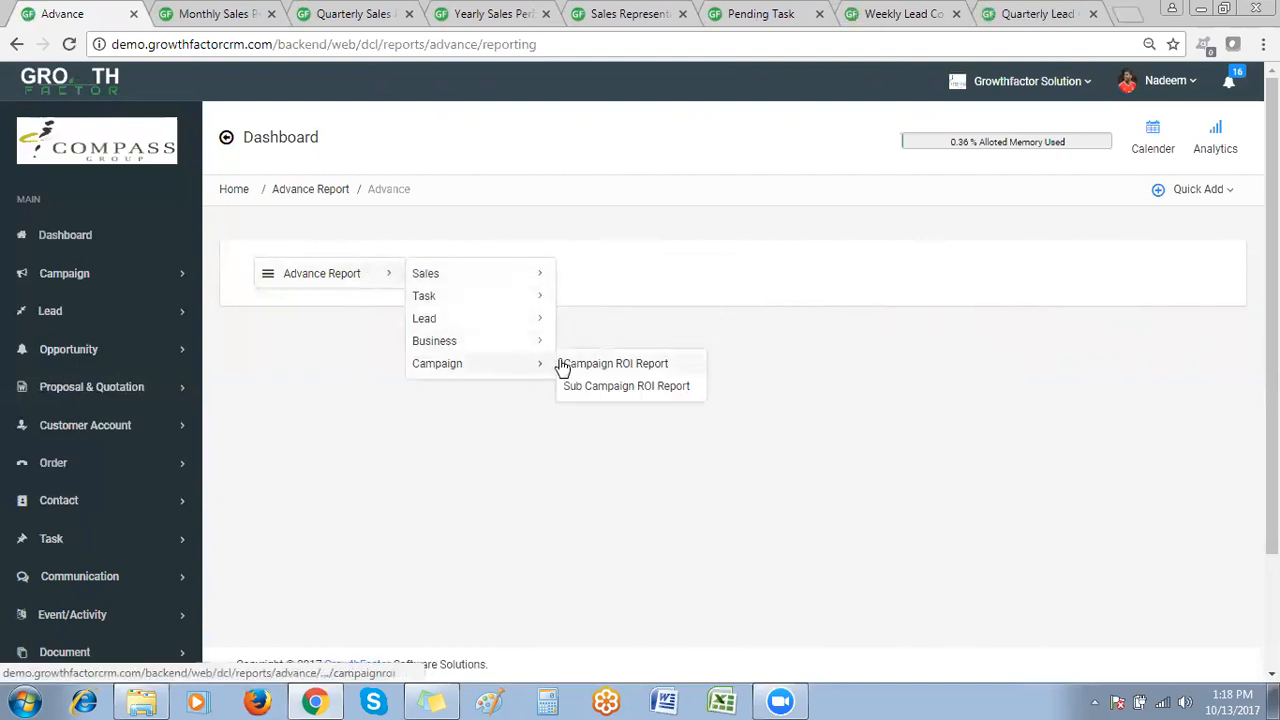
Review the monthly, quarterly, yearly and sales representative performance reports, closing each report's tab after viewing it
left_click(217, 13)
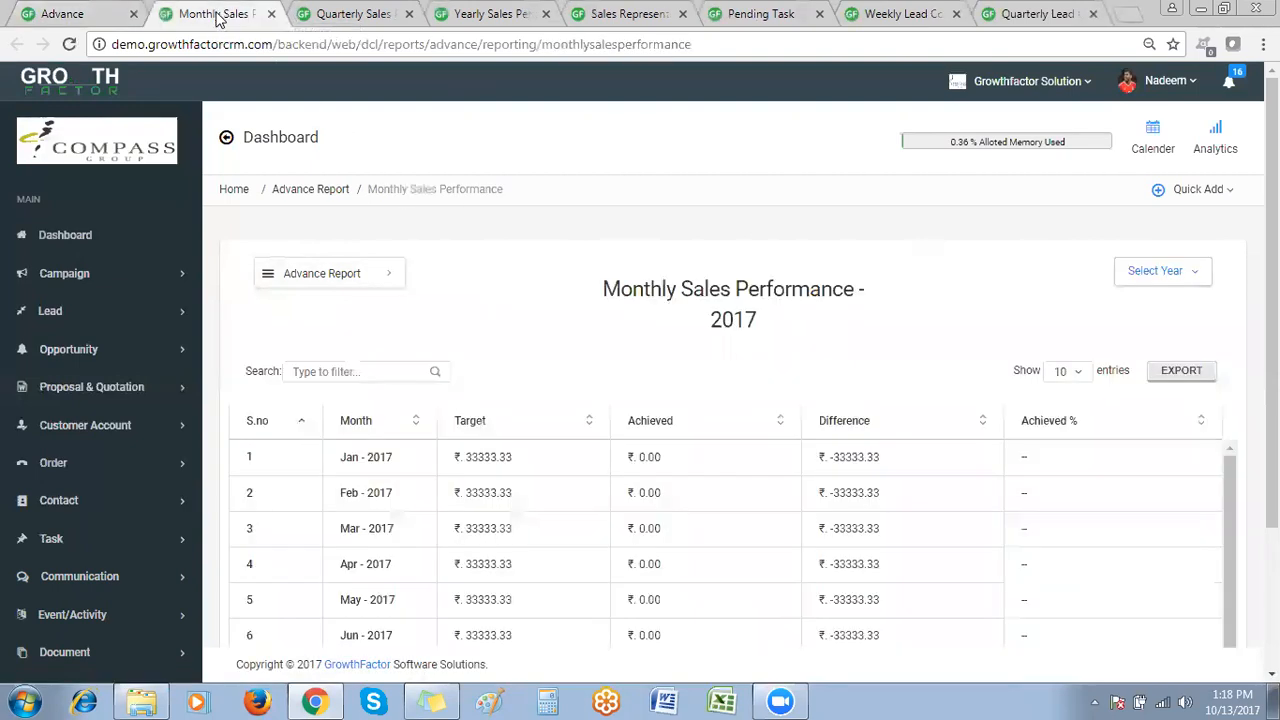
mouse_move(1272, 300)
left_mouse_down()
mouse_move(1272, 397)
mouse_move(1272, 320)
left_mouse_up()
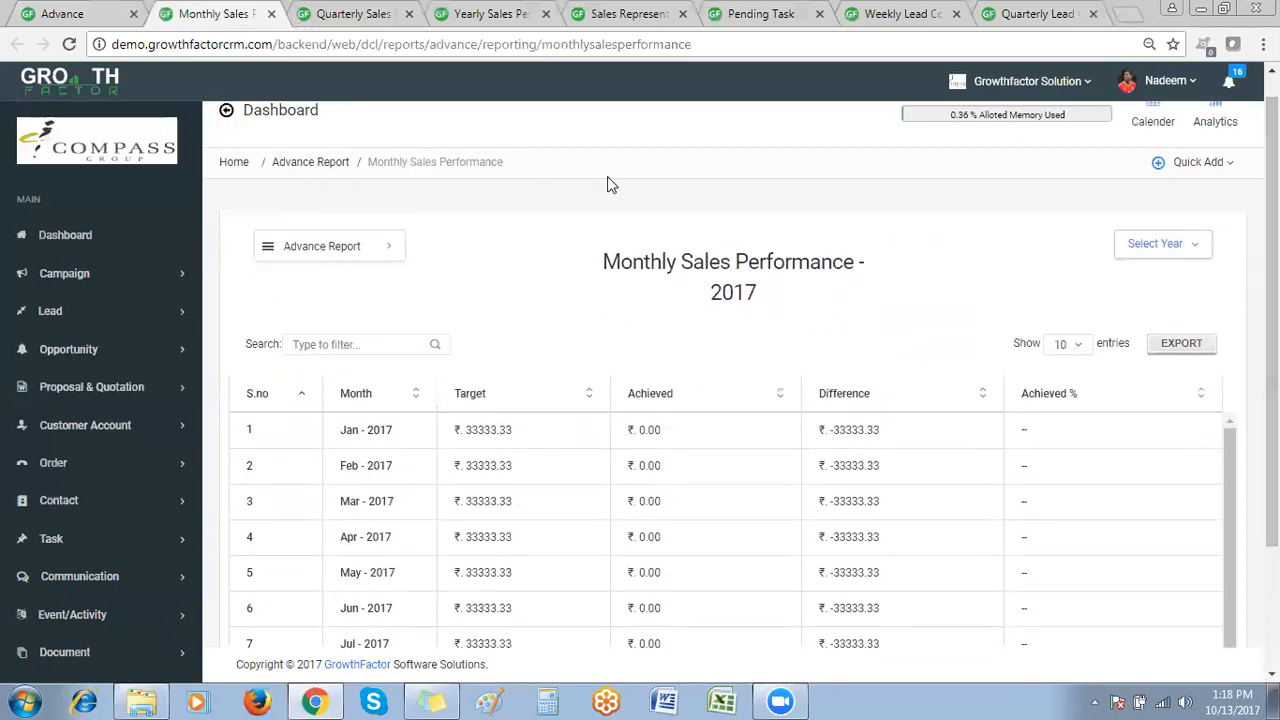
left_click(270, 14)
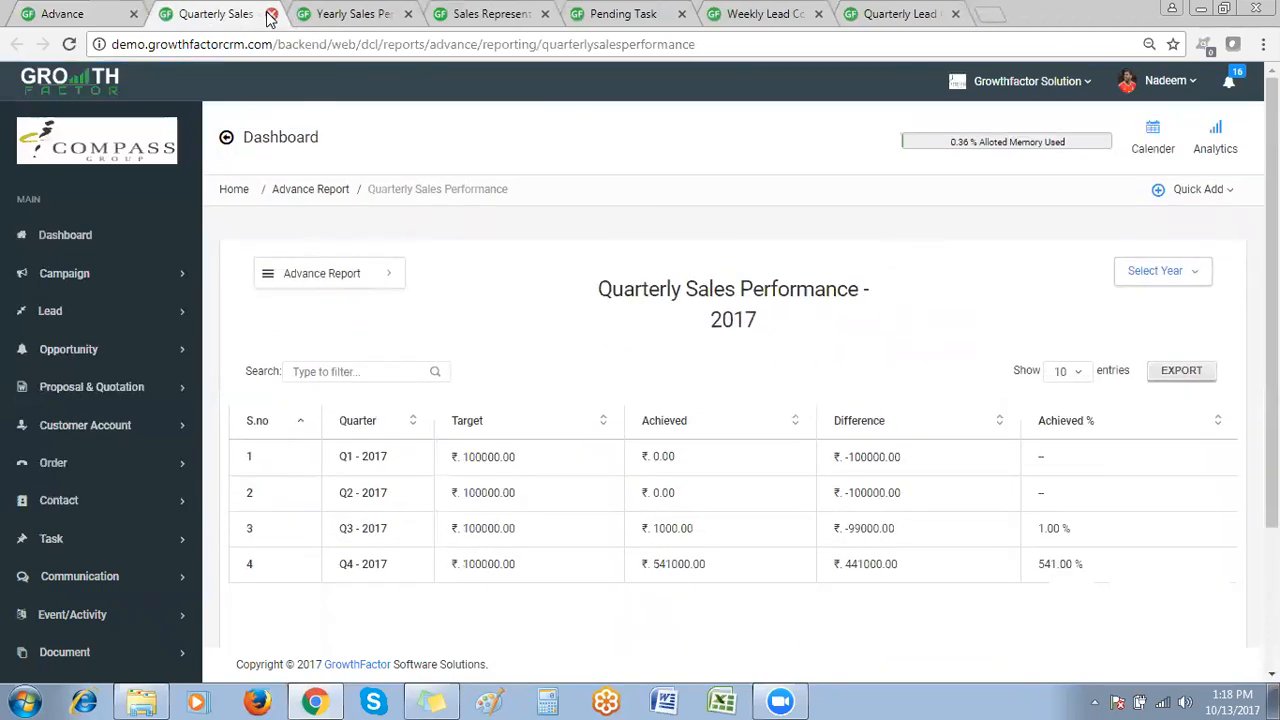
left_click(270, 14)
left_click(270, 14)
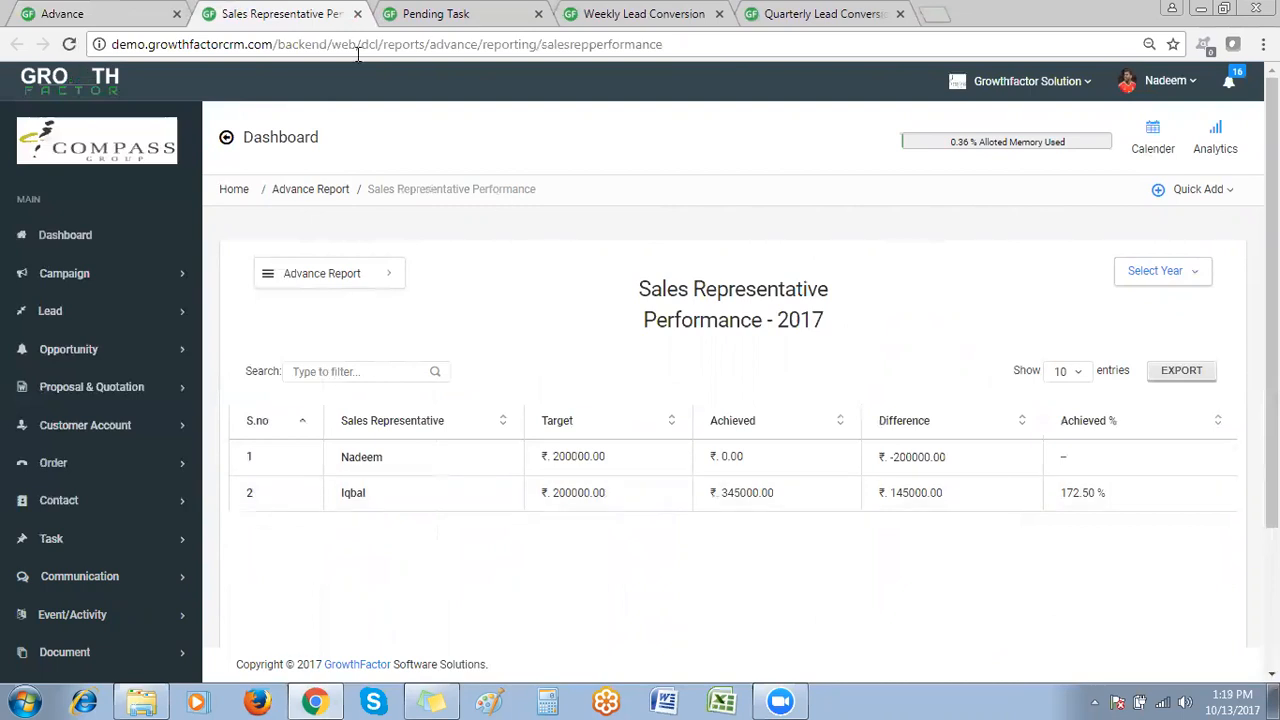
left_click(357, 14)
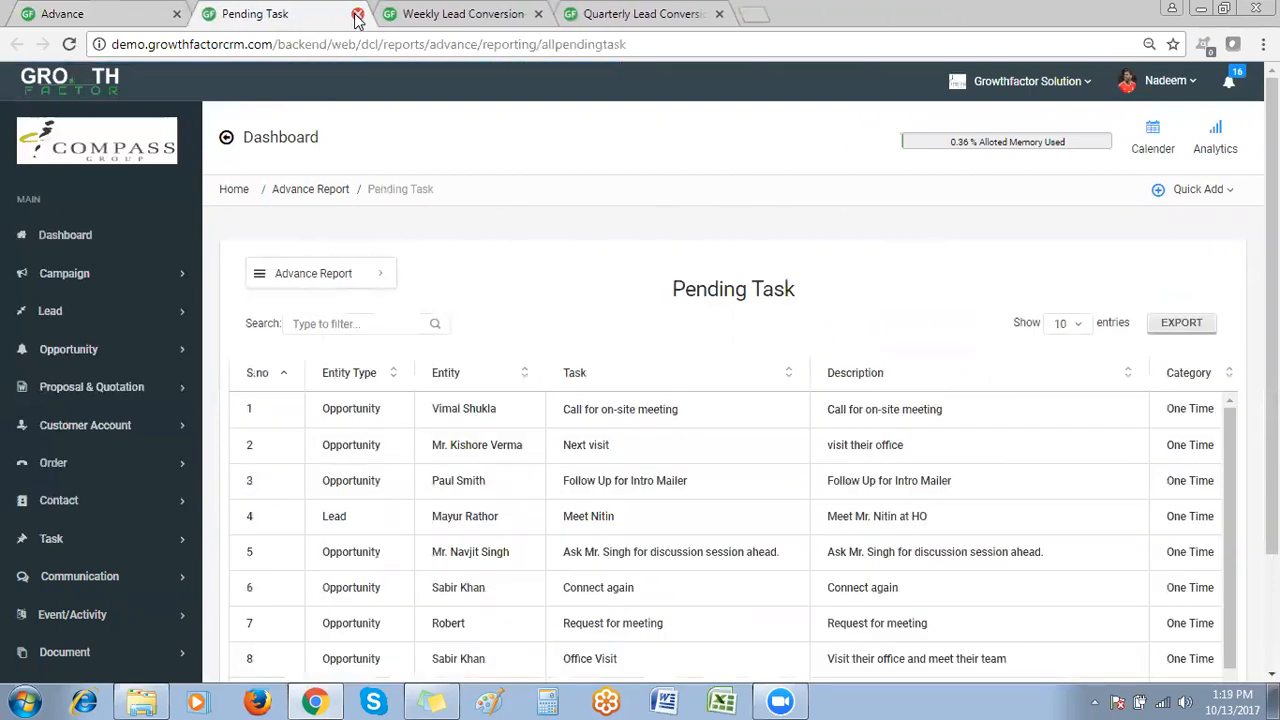
Review the pending task, weekly lead conversion and quarterly lead conversion reports, closing each tab after viewing it
left_click(357, 14)
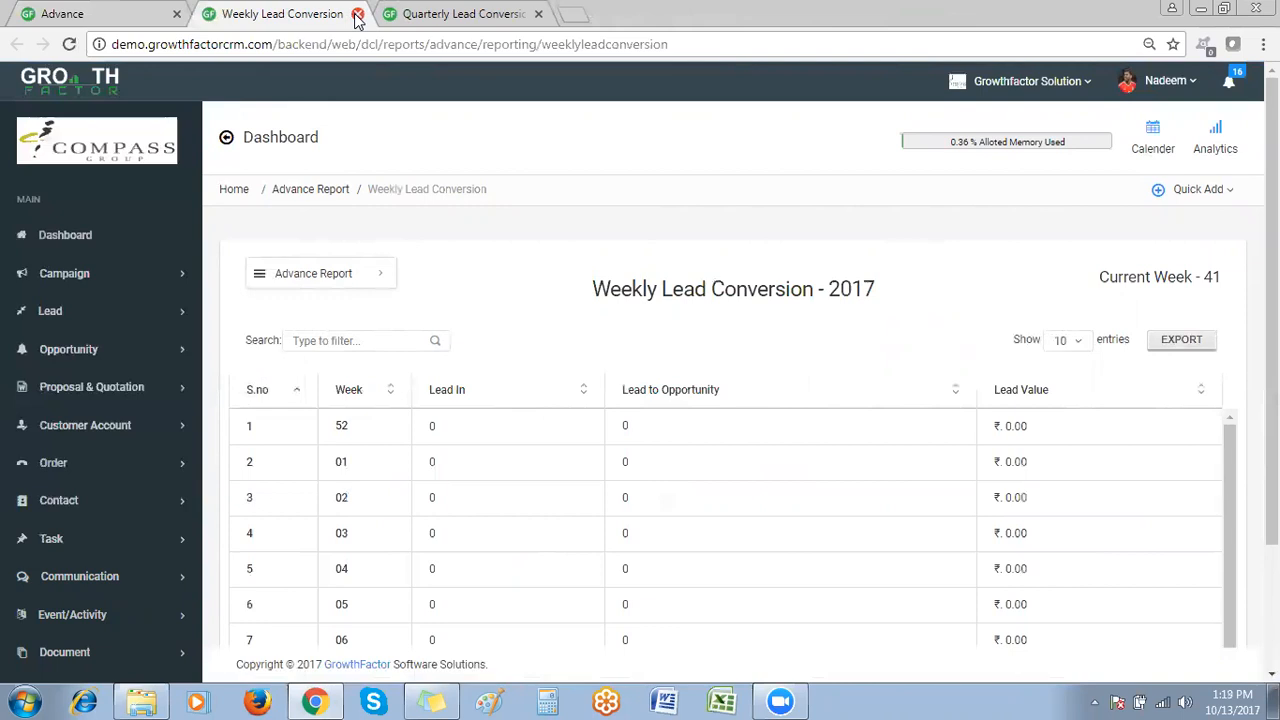
left_click(357, 14)
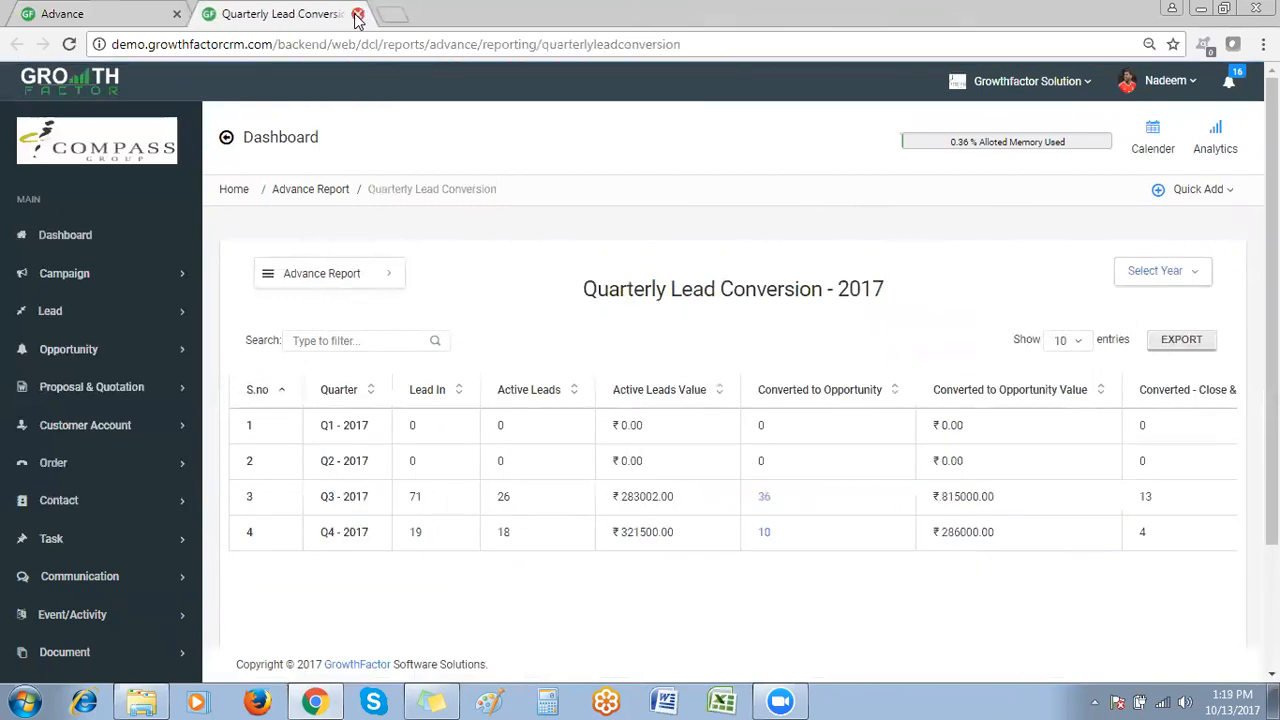
left_click(357, 14)
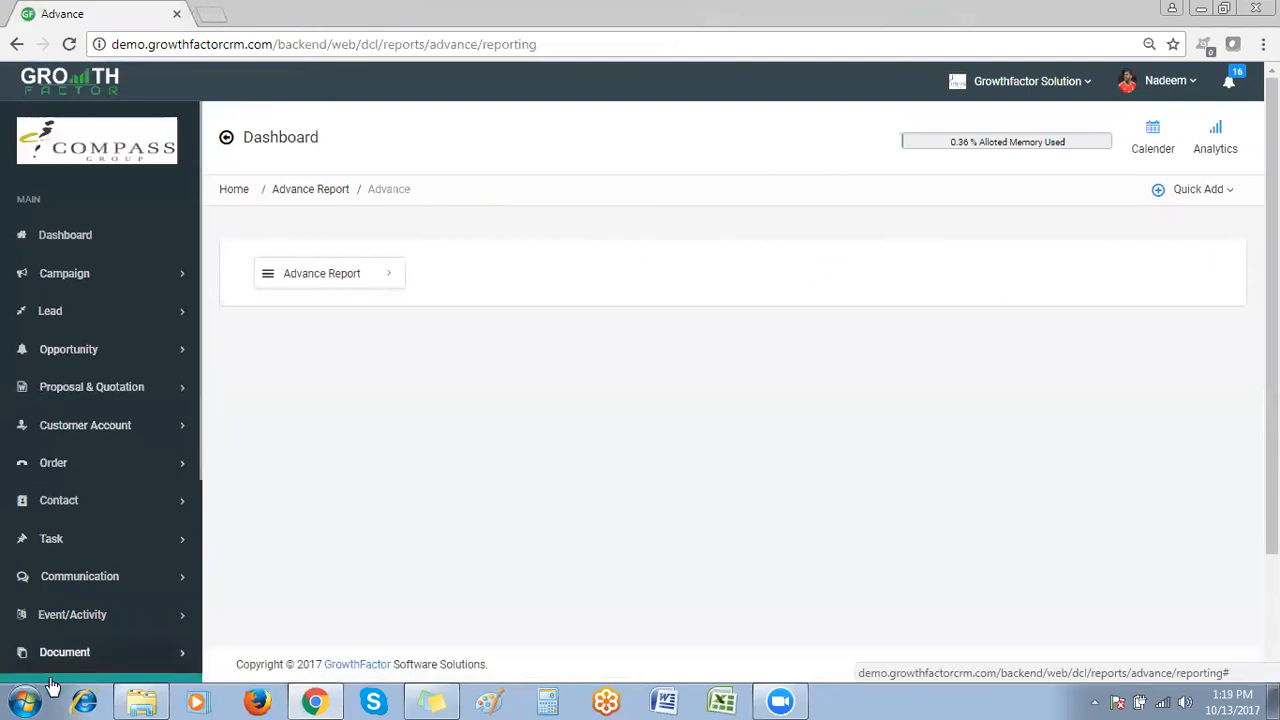
Open the Strategic Reports page and look through its Sales Representative and Business Report options
scroll(76, 539, "down", 3)
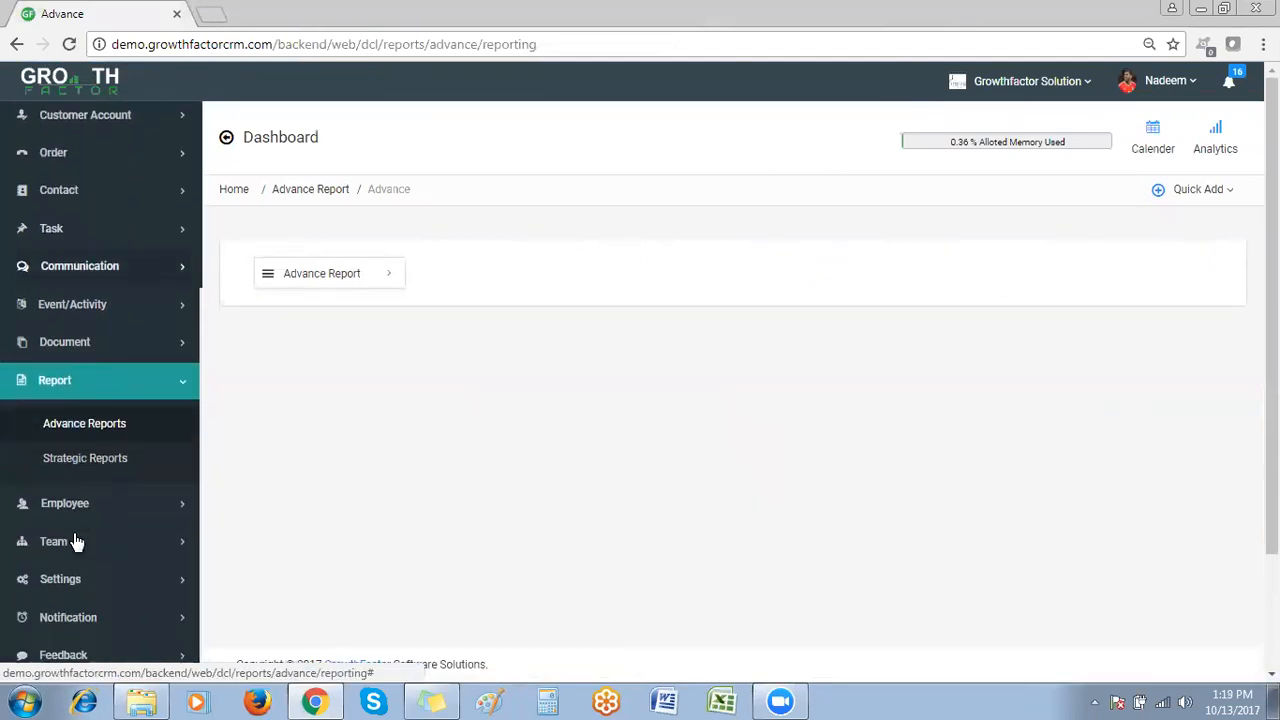
left_click(98, 462)
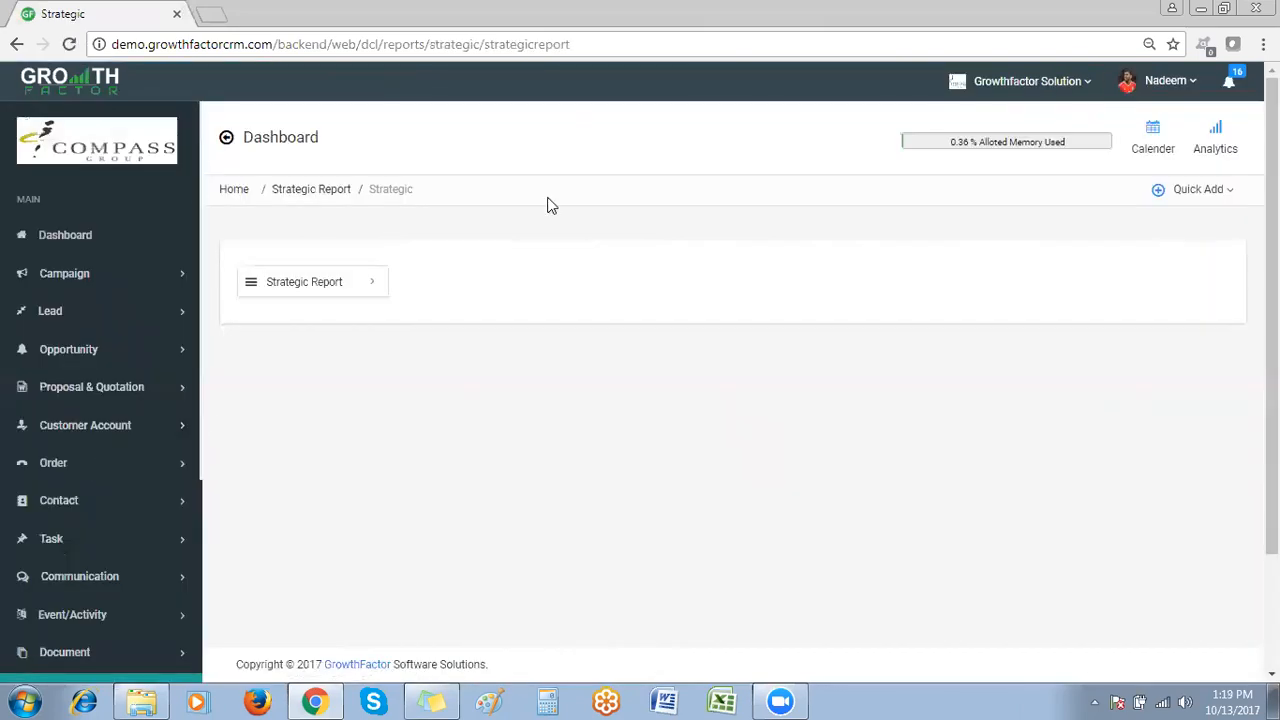
left_click(320, 284)
mouse_move(515, 287)
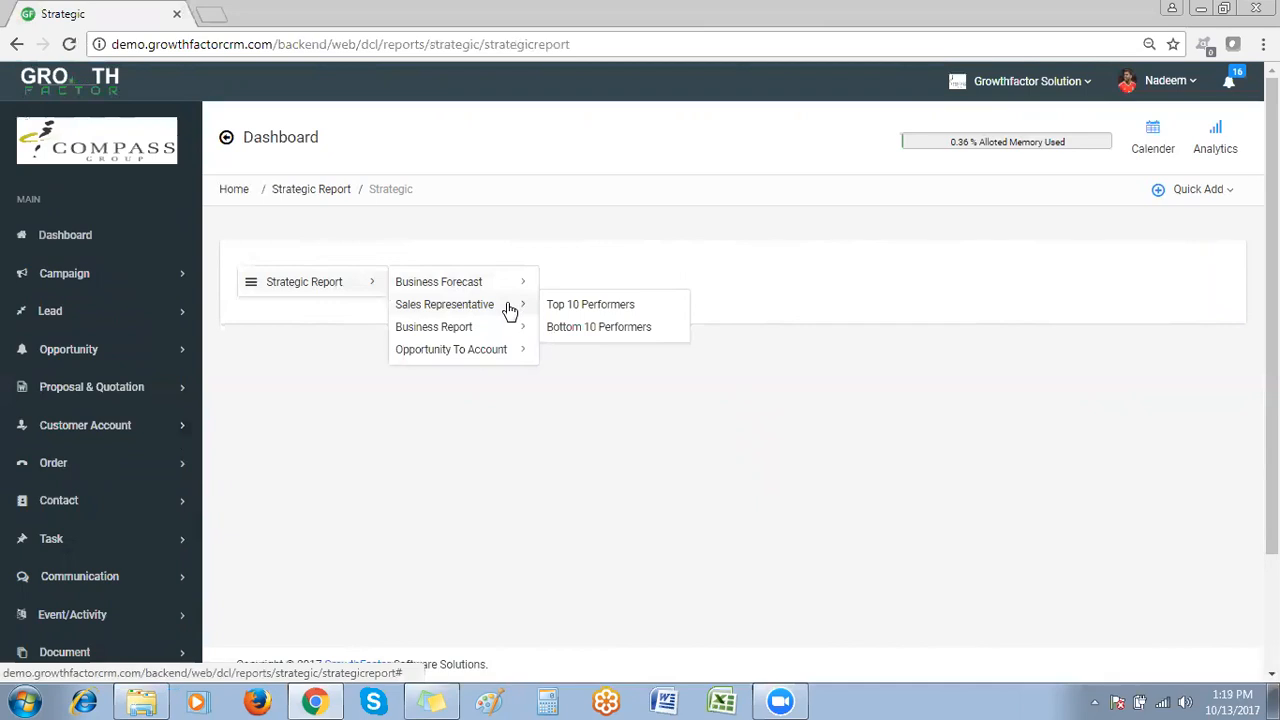
mouse_move(506, 332)
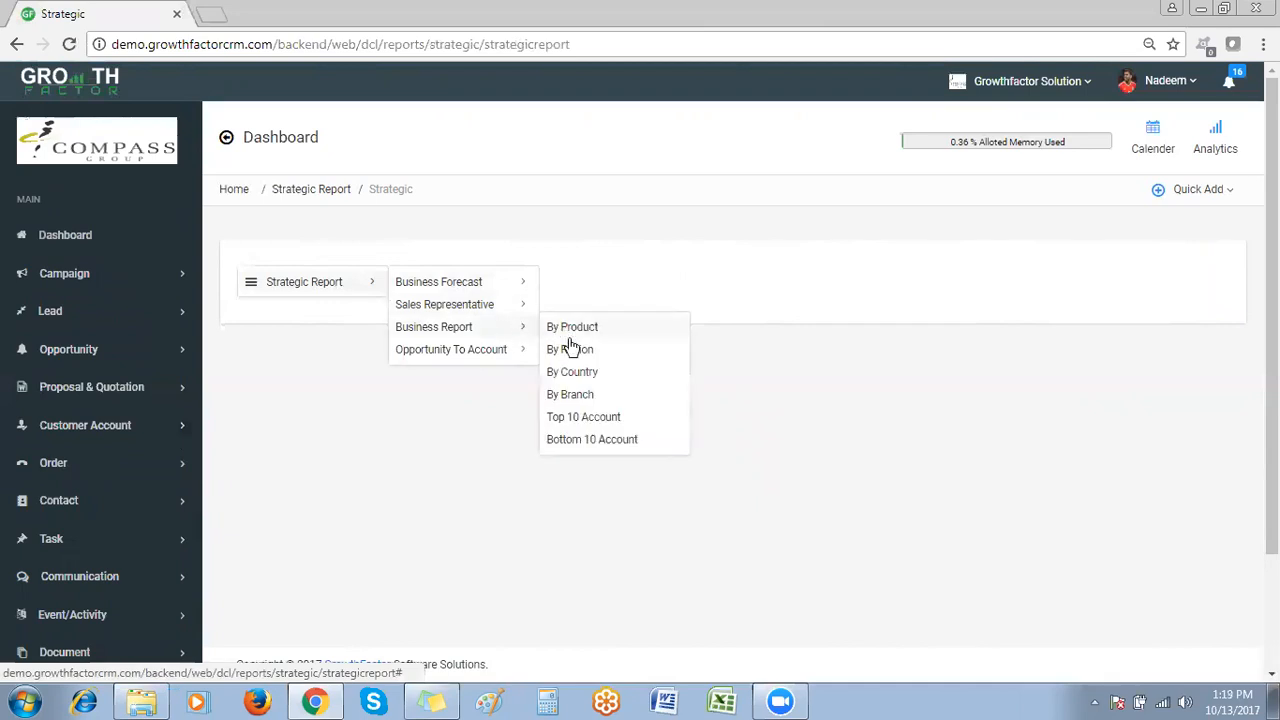
left_click(589, 417)
Open the Opportunity To Account reports for new and existing accounts in separate new tabs
mouse_move(521, 362)
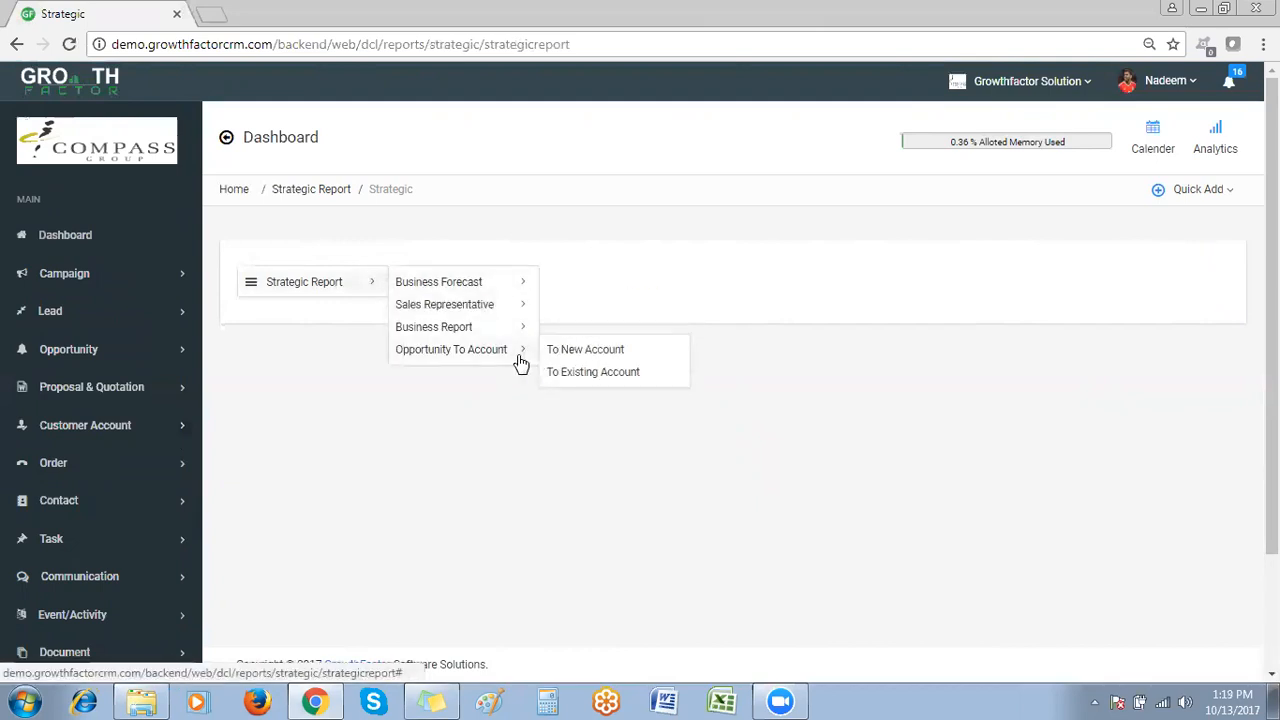
right_click(610, 357)
left_click(630, 366)
right_click(606, 372)
left_click(619, 388)
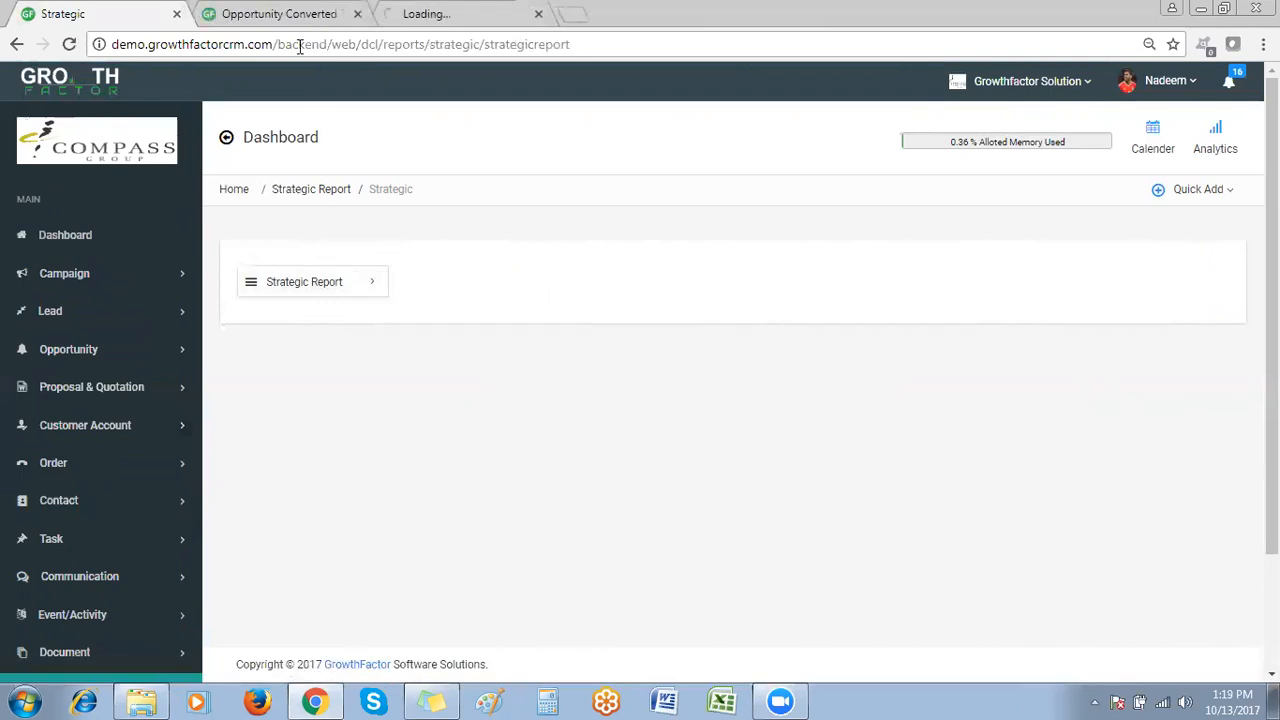
Review the reports on opportunities converted to new and existing accounts, closing each tab after viewing it
left_click(263, 18)
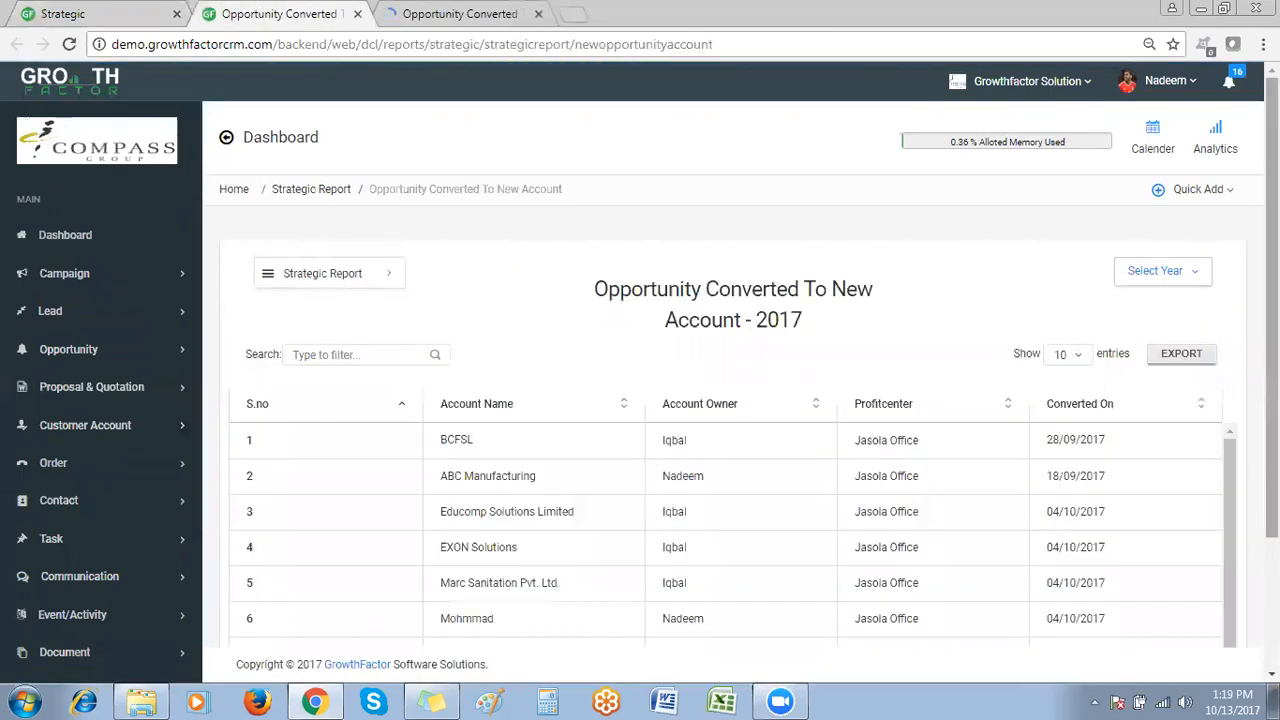
scroll(735, 400, "down", 2)
scroll(735, 400, "up", 2)
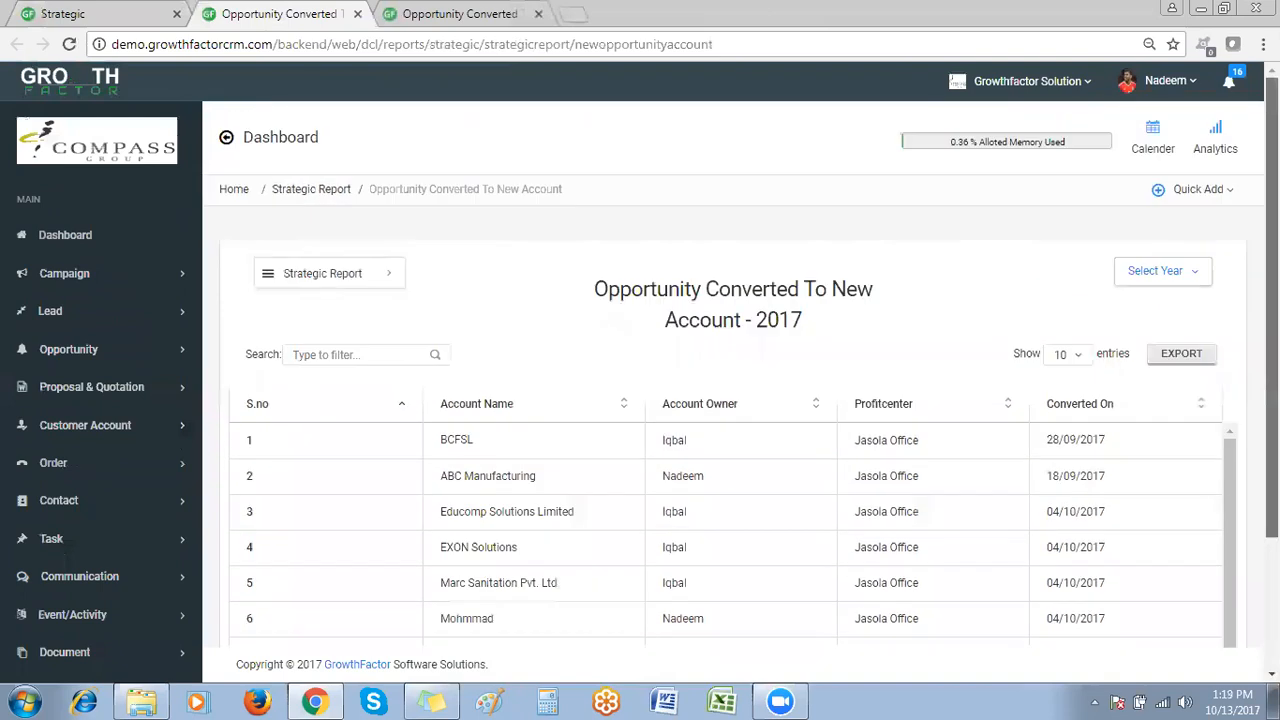
left_click(357, 14)
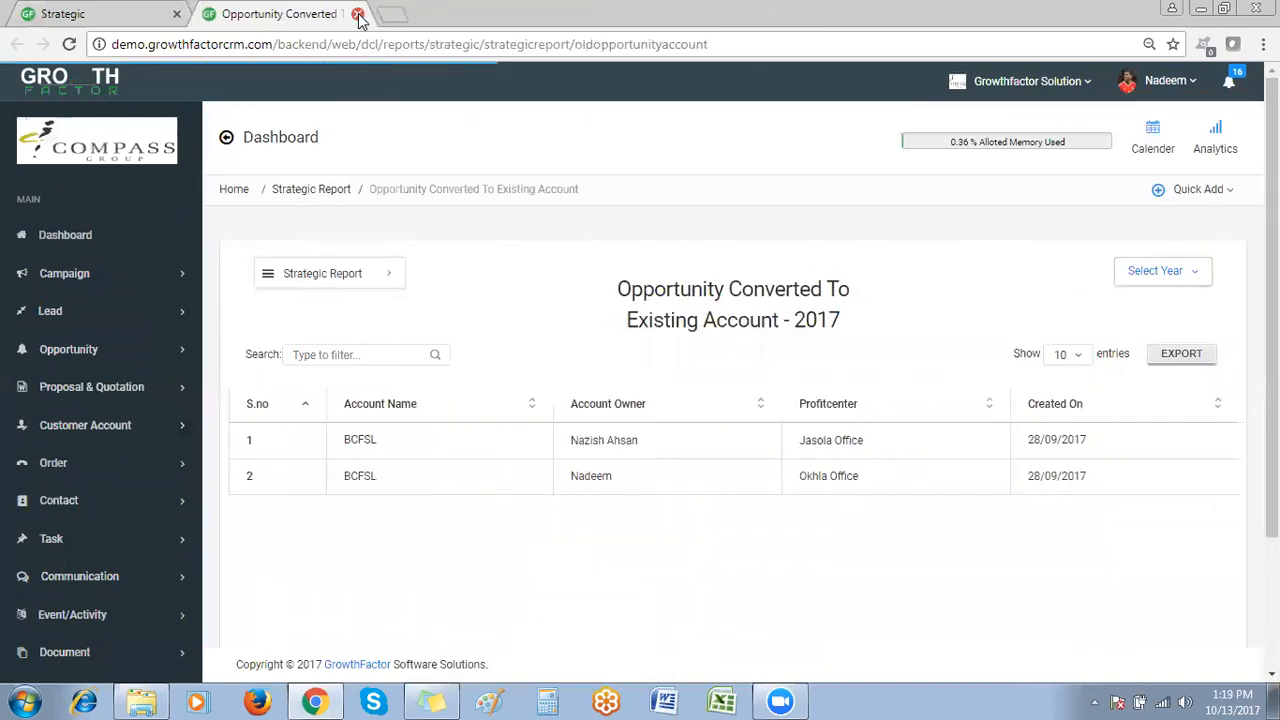
left_click(357, 14)
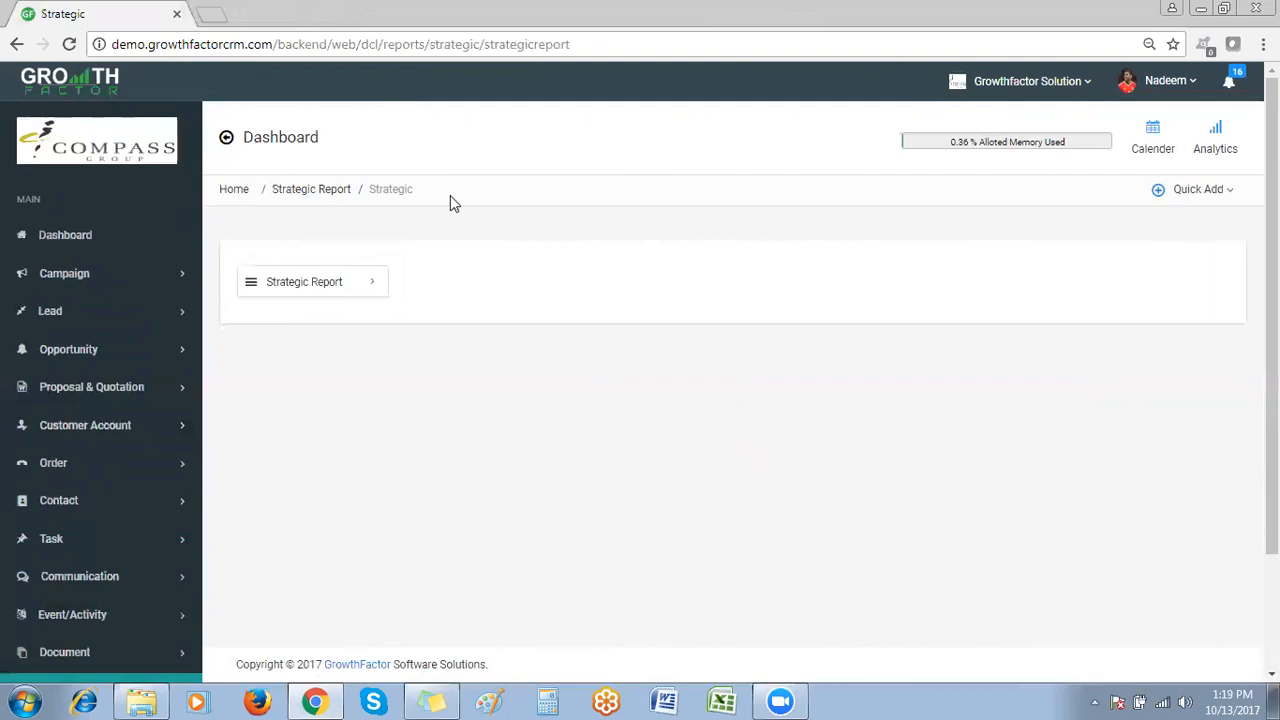
Return to the main dashboard with the business summary
left_click(58, 234)
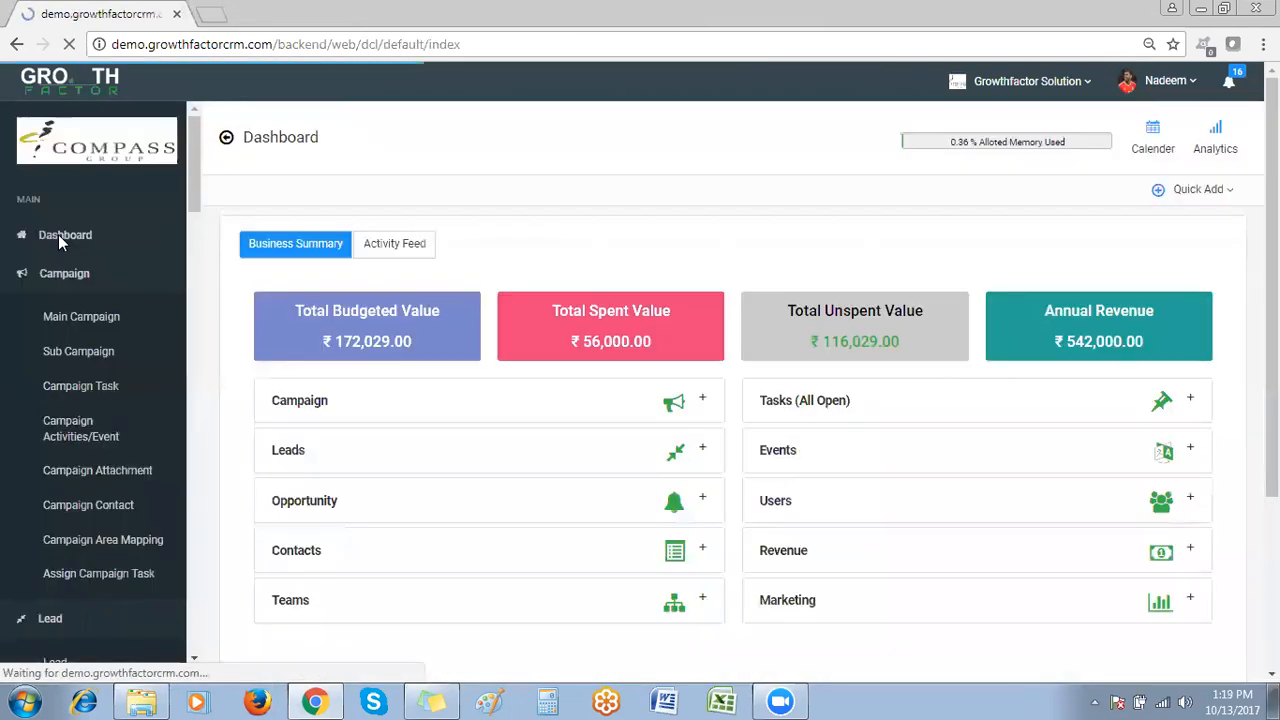